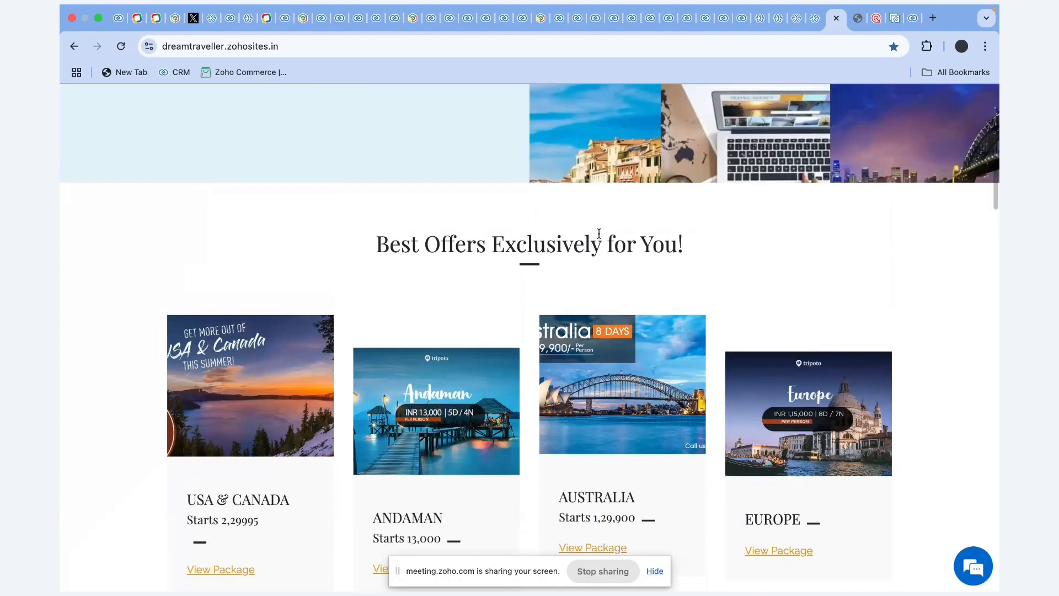
Scroll the Travel Sky site up to its offers, then down to the enquiry form with the Purpose field.
{"action": "scroll", "coordinate": [599, 233], "scroll_direction": "up", "scroll_amount": 10}
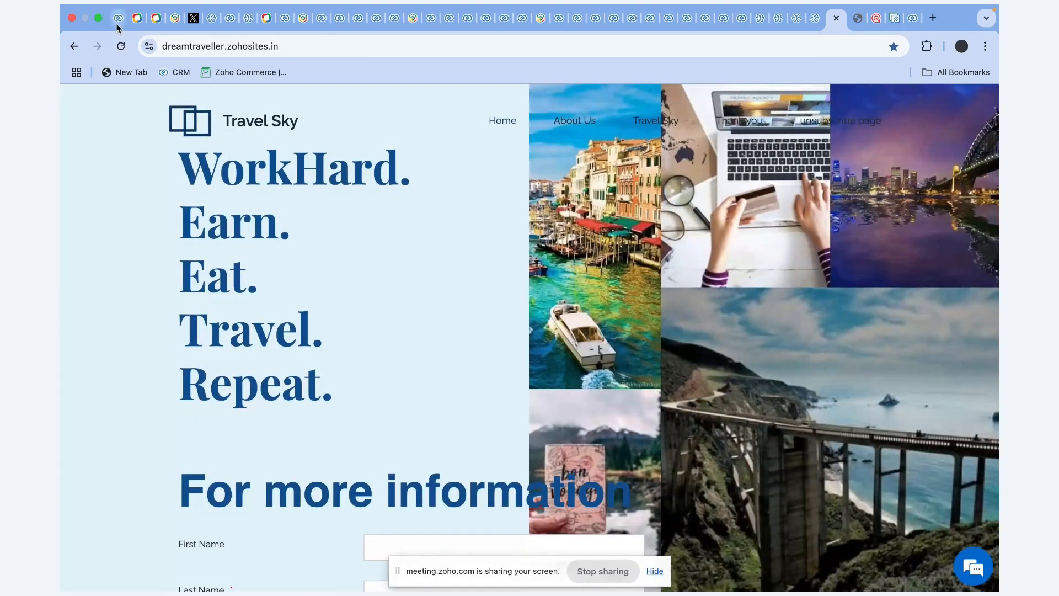
{"action": "scroll", "coordinate": [416, 253], "scroll_direction": "down", "scroll_amount": 8}
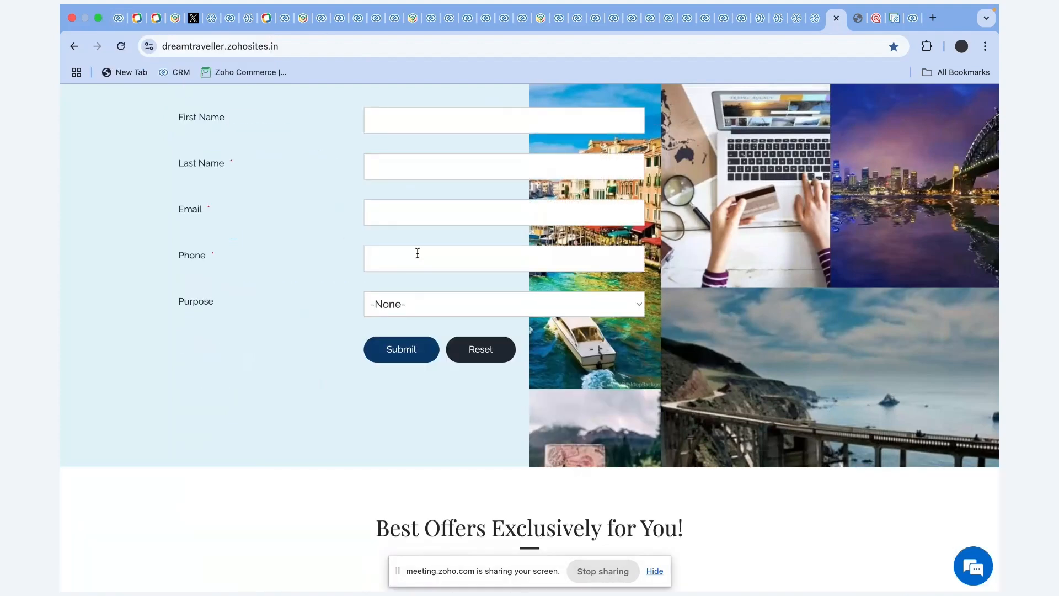
In Zoho CRM, view the Propects records list, then go back to the Welcome Zylker Travels dashboard.
{"action": "left_click", "coordinate": [111, 28]}
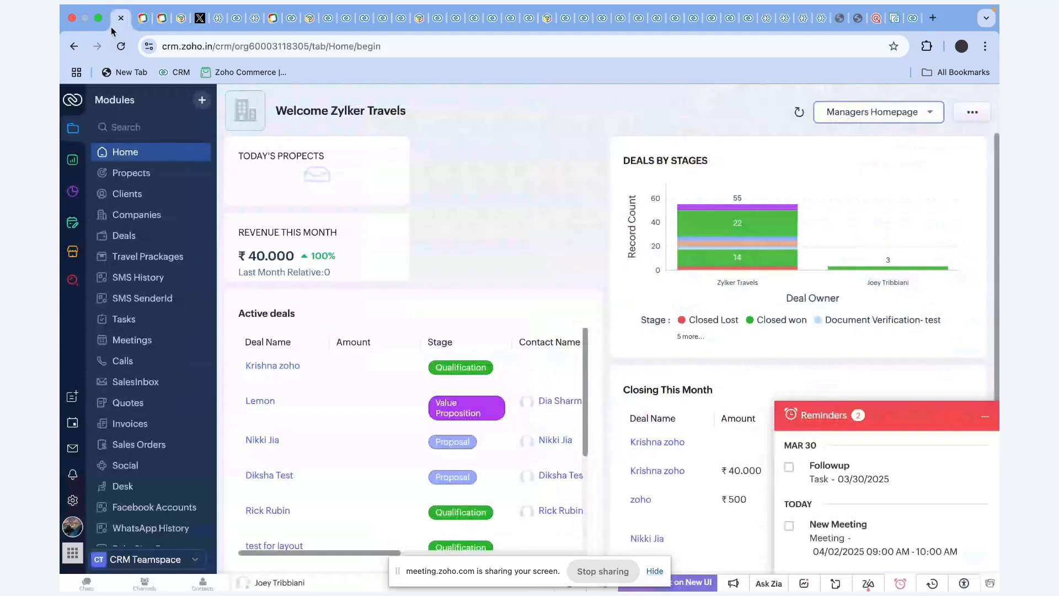
{"action": "left_click", "coordinate": [132, 173]}
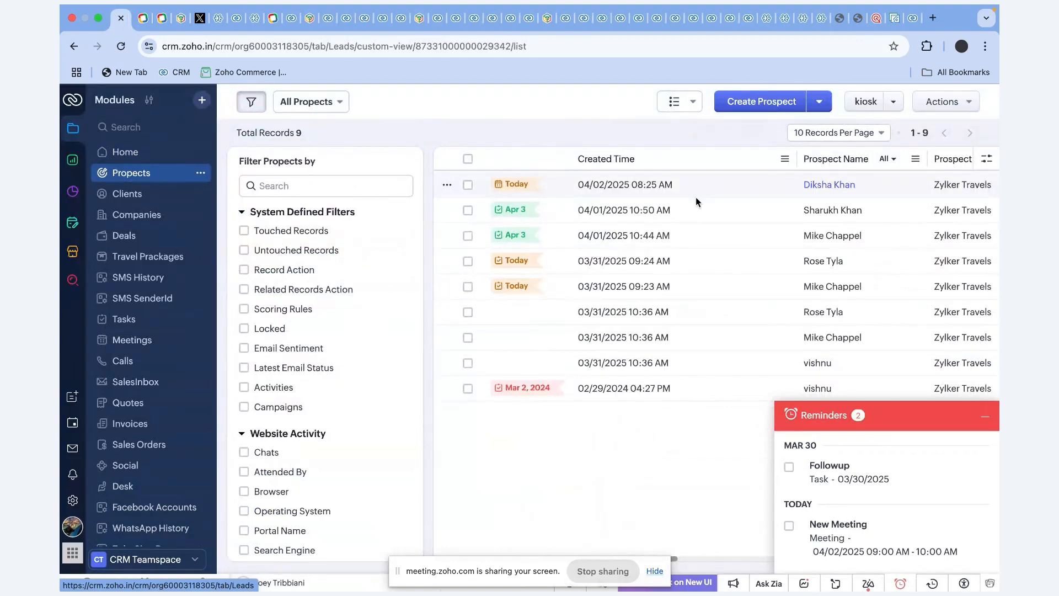
{"action": "left_click", "coordinate": [134, 162]}
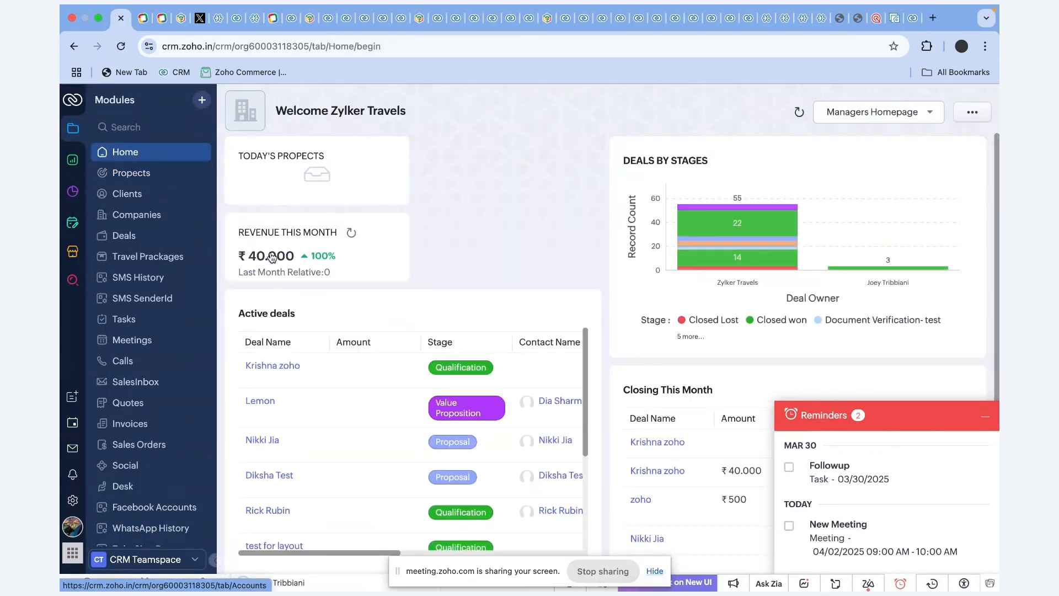
Switch to Zylker Travels's Home page, minimise Reminders, and review the Domestic and international trips widgets.
{"action": "left_click", "coordinate": [890, 114]}
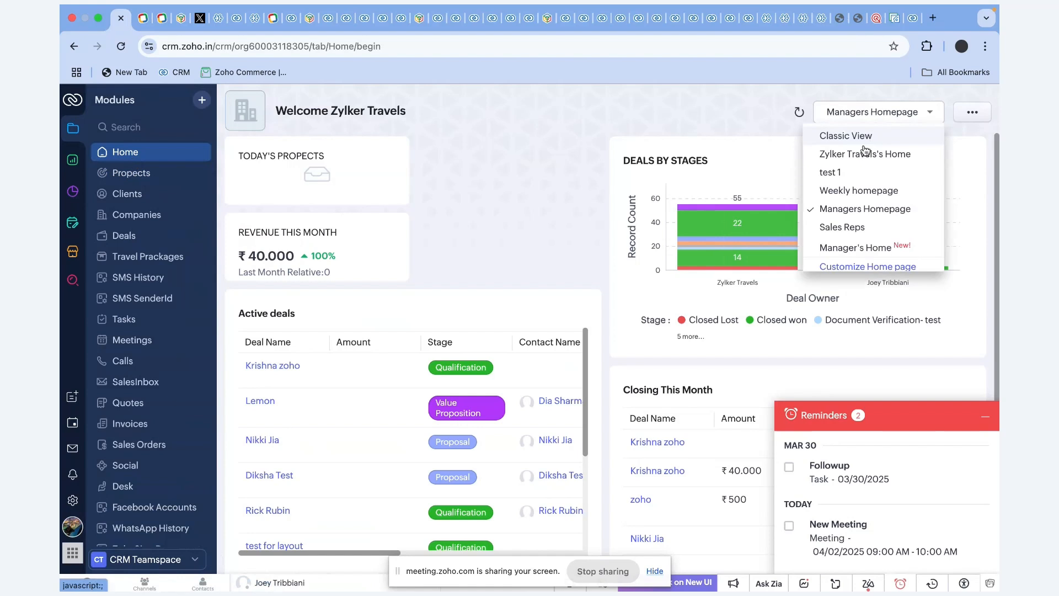
{"action": "left_click", "coordinate": [862, 154]}
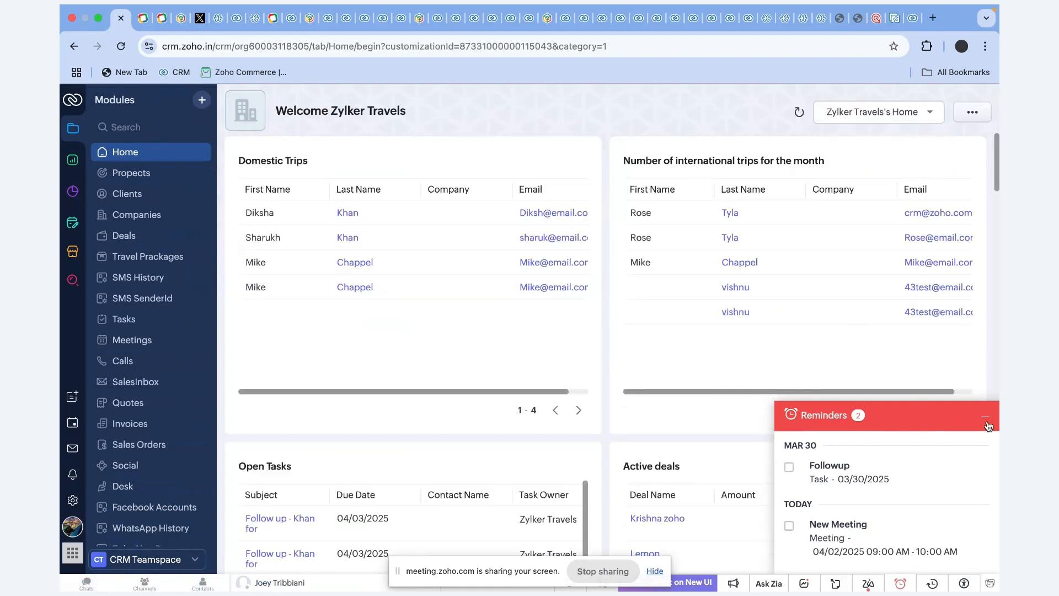
{"action": "left_click", "coordinate": [985, 417]}
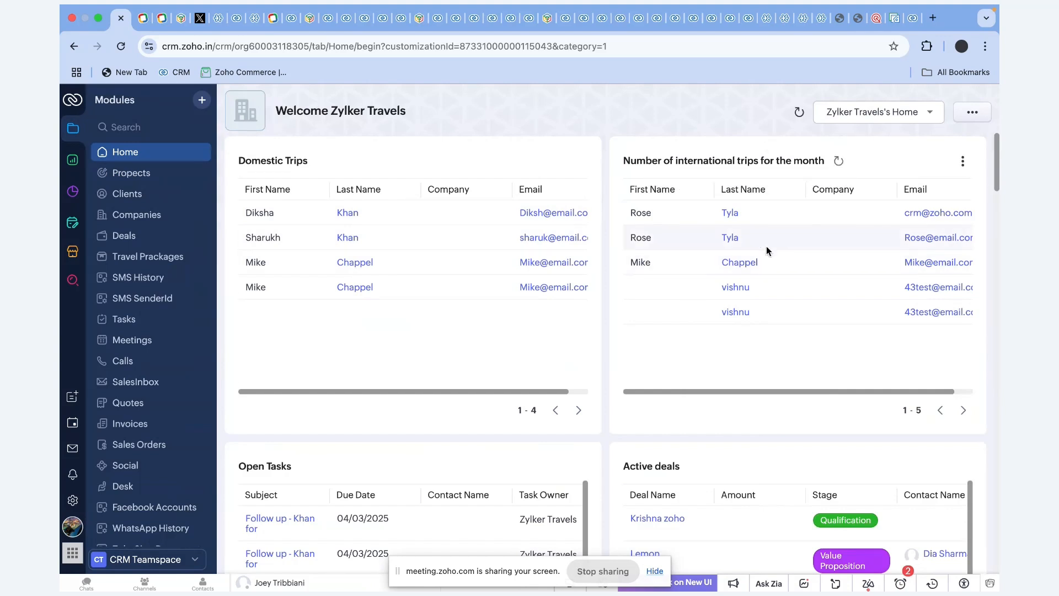
{"action": "scroll", "coordinate": [766, 246], "scroll_direction": "down", "scroll_amount": 3}
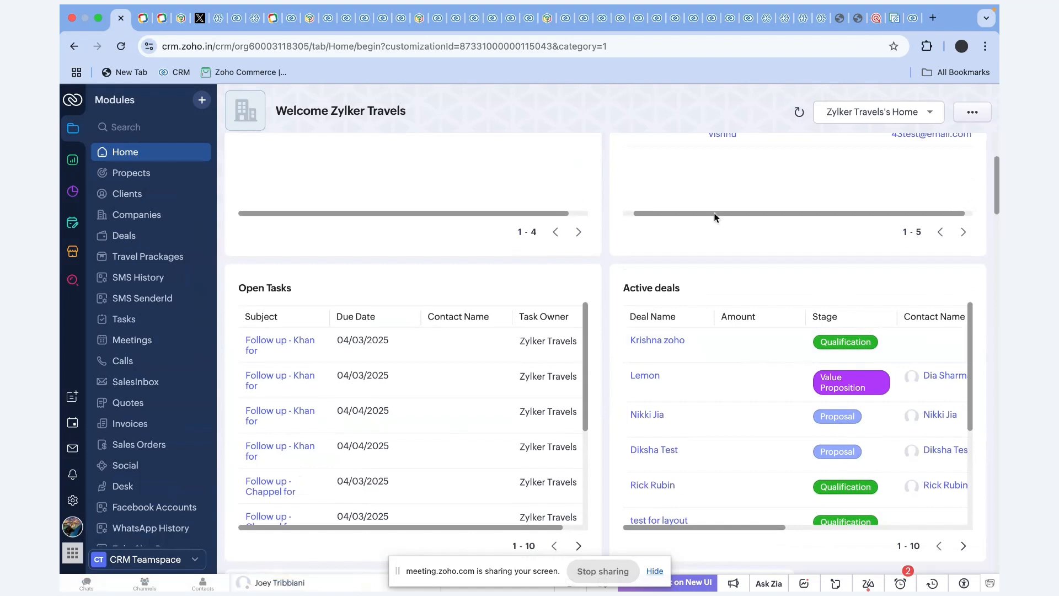
{"action": "scroll", "coordinate": [715, 218], "scroll_direction": "up", "scroll_amount": 2}
{"action": "scroll", "coordinate": [715, 218], "scroll_direction": "up", "scroll_amount": 1}
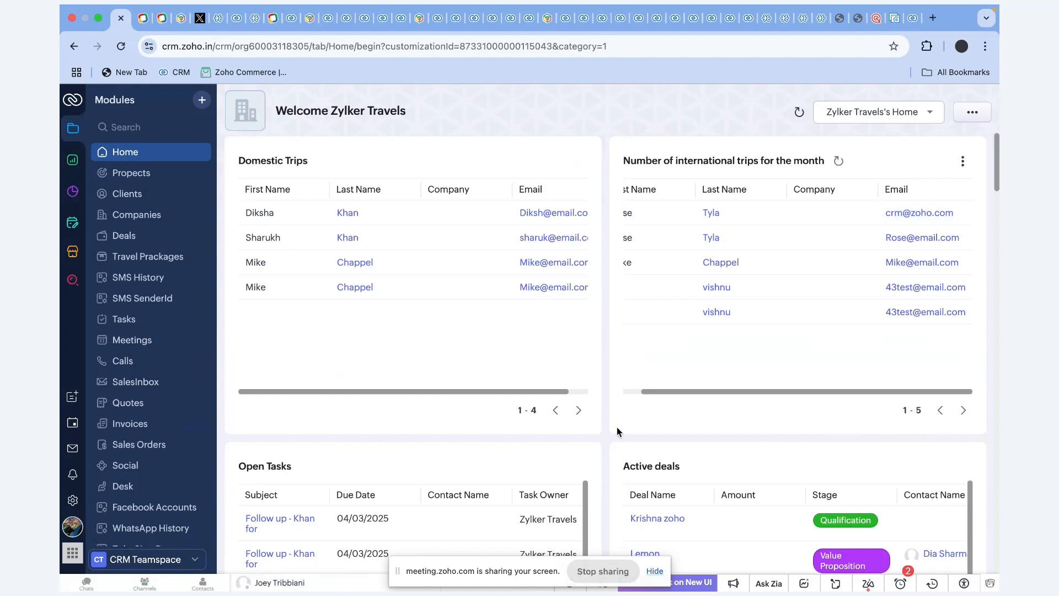
{"action": "left_click", "coordinate": [972, 112]}
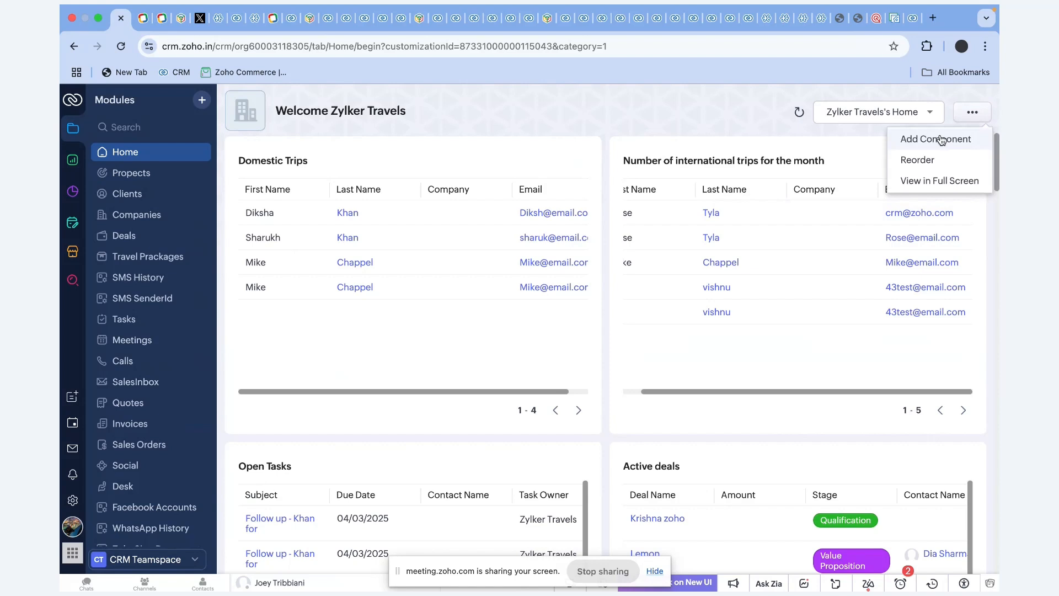
Preview the Add Component options, cancel without adding anything, and go to Setup.
{"action": "left_click", "coordinate": [941, 140]}
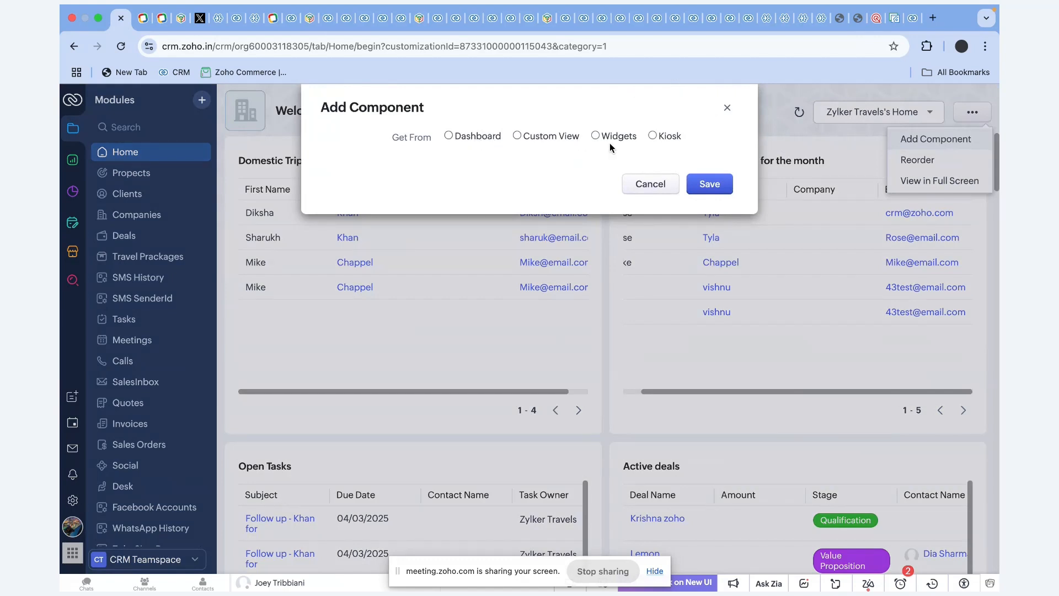
{"action": "left_click", "coordinate": [662, 185]}
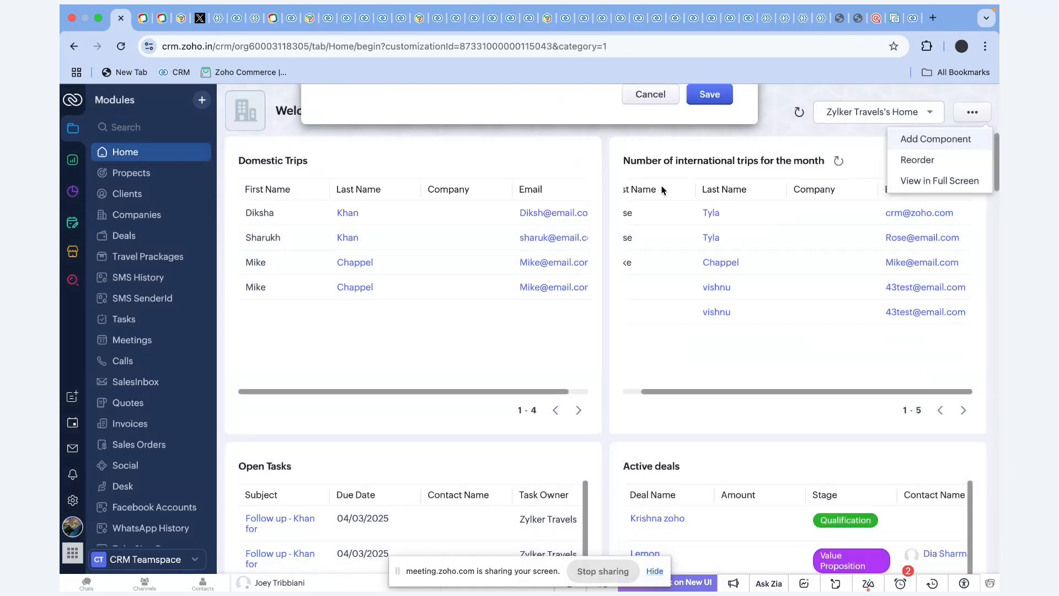
{"action": "left_click", "coordinate": [73, 500]}
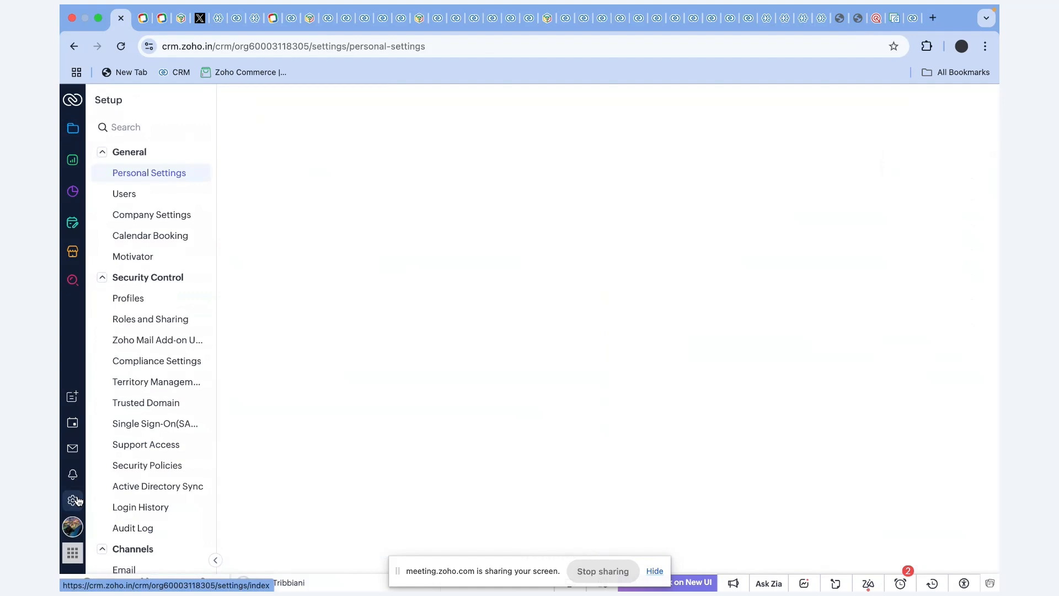
From Setup's Customize Home page settings, create a new Untitled Homepage.
{"action": "scroll", "coordinate": [165, 295], "scroll_direction": "down", "scroll_amount": 10}
{"action": "scroll", "coordinate": [163, 370], "scroll_direction": "down", "scroll_amount": 5}
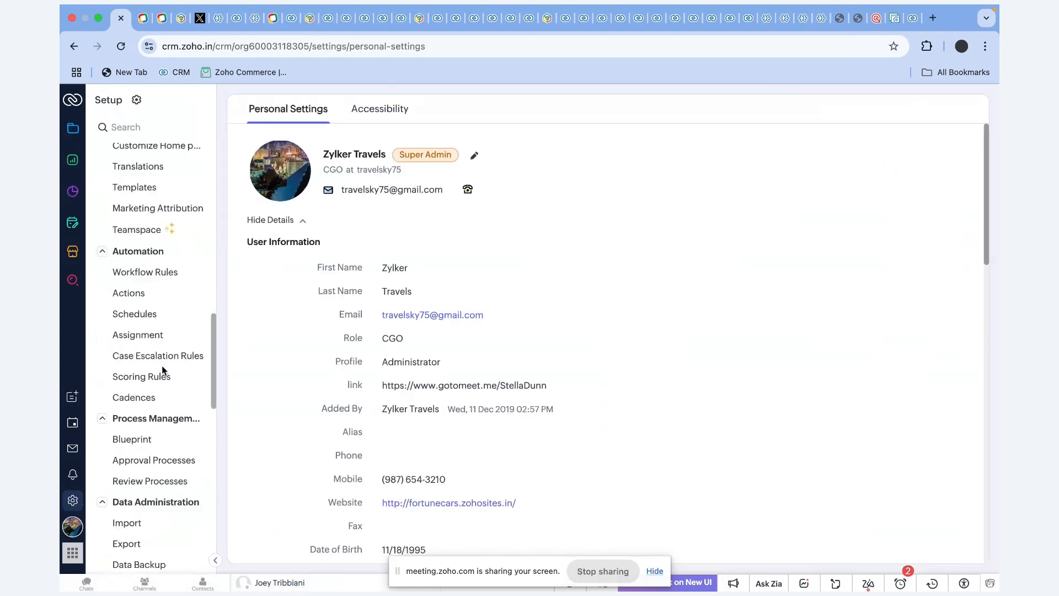
{"action": "scroll", "coordinate": [164, 370], "scroll_direction": "up", "scroll_amount": 2}
{"action": "scroll", "coordinate": [163, 370], "scroll_direction": "up", "scroll_amount": 4}
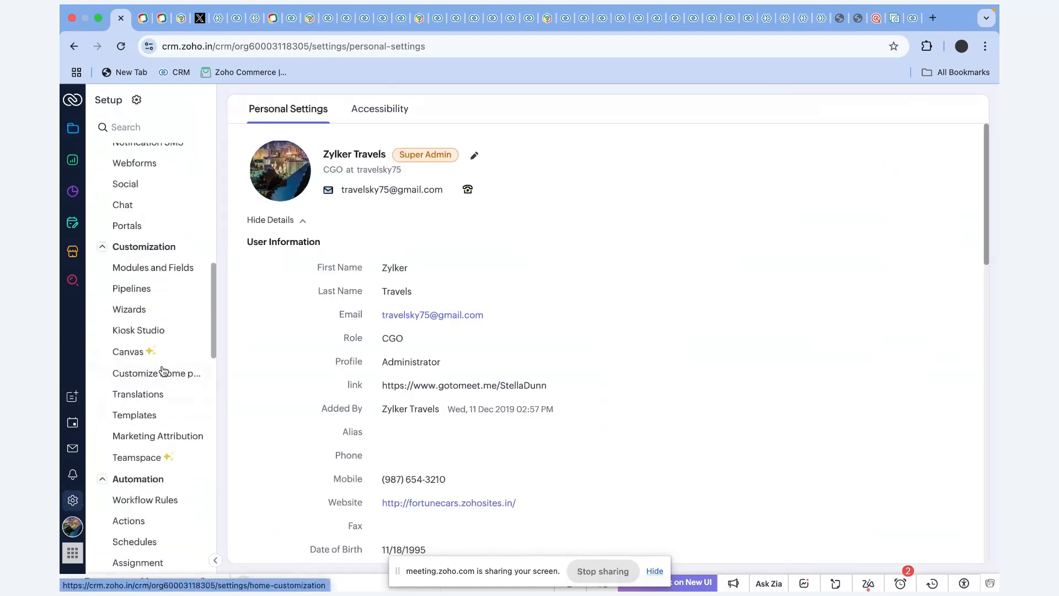
{"action": "left_click", "coordinate": [155, 376]}
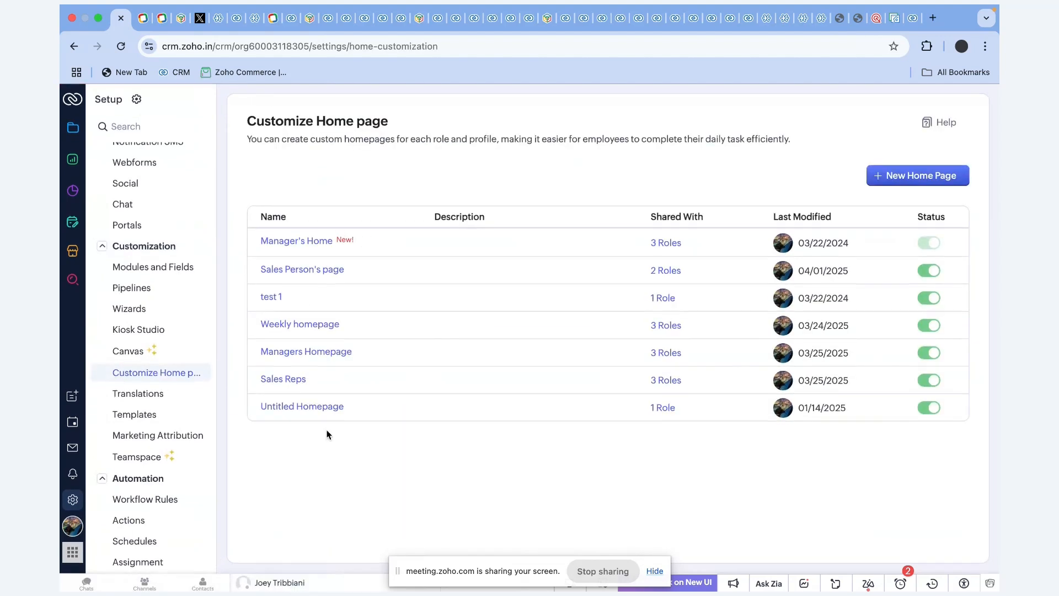
{"action": "left_click", "coordinate": [931, 182]}
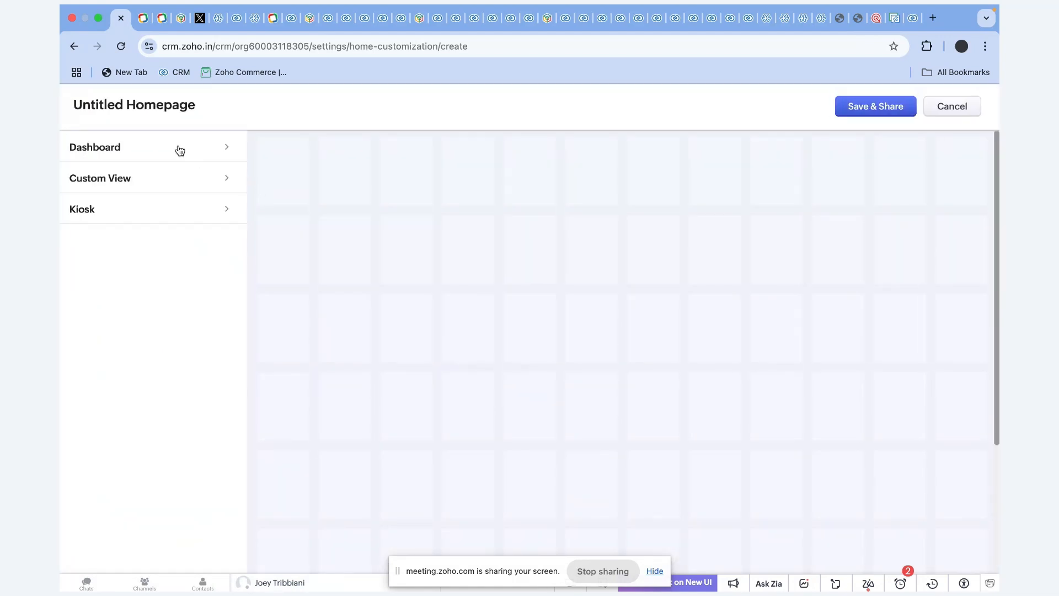
Add the THIS WEEK'S PROJECTS widget from the Prospect Analytics dashboard.
{"action": "left_click", "coordinate": [175, 146]}
{"action": "left_click", "coordinate": [124, 175]}
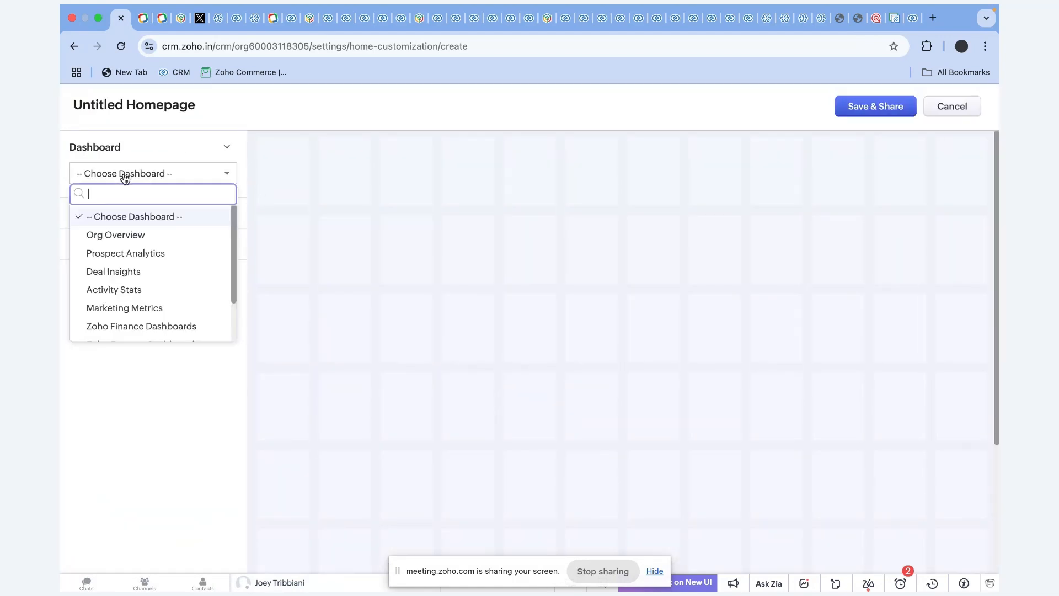
{"action": "left_click", "coordinate": [135, 253]}
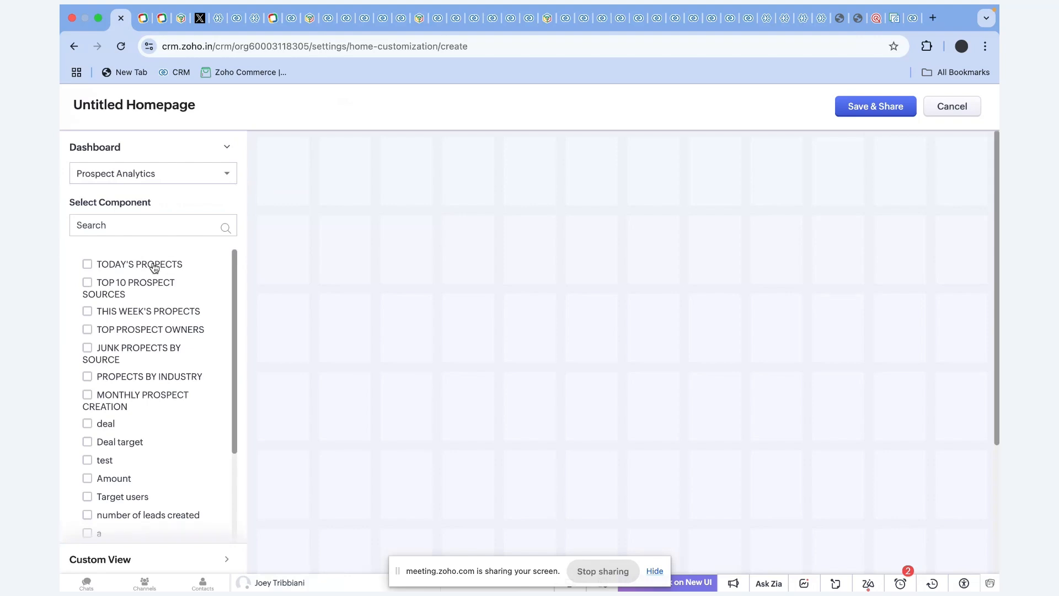
{"action": "left_click", "coordinate": [153, 266]}
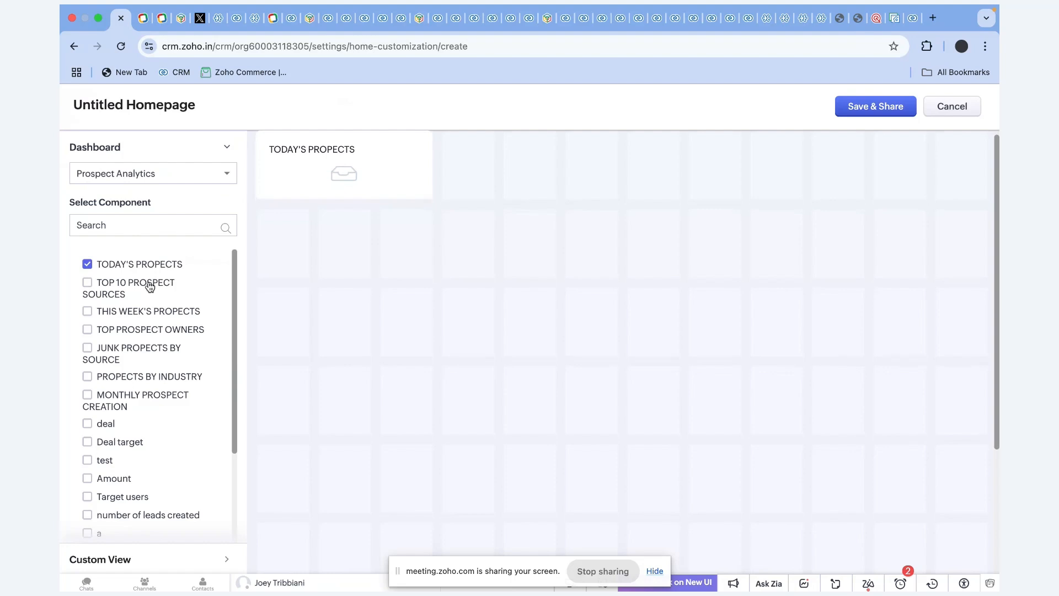
{"action": "left_click", "coordinate": [88, 266]}
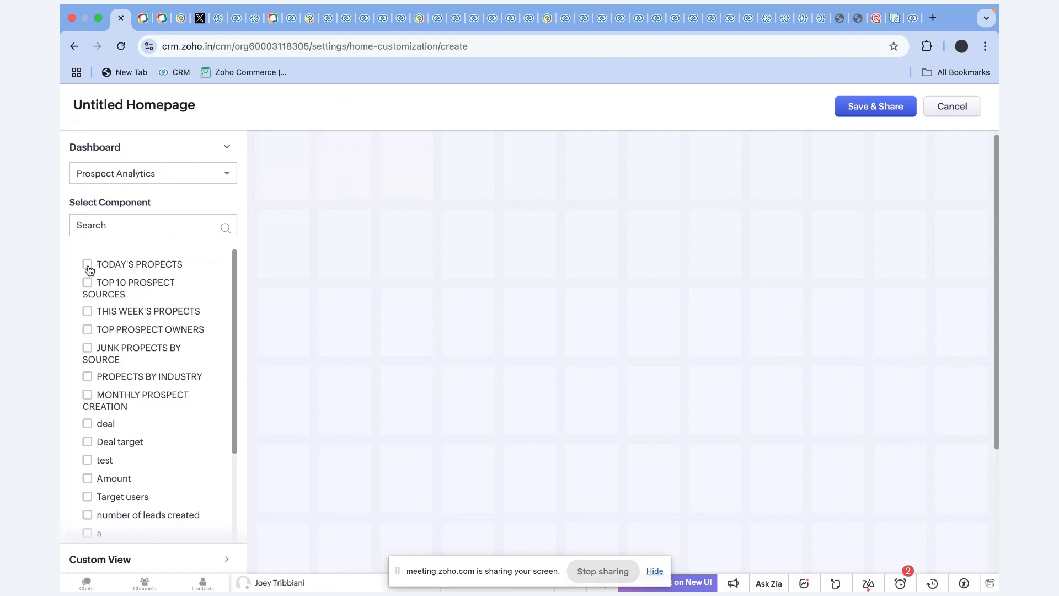
{"action": "left_click", "coordinate": [114, 313]}
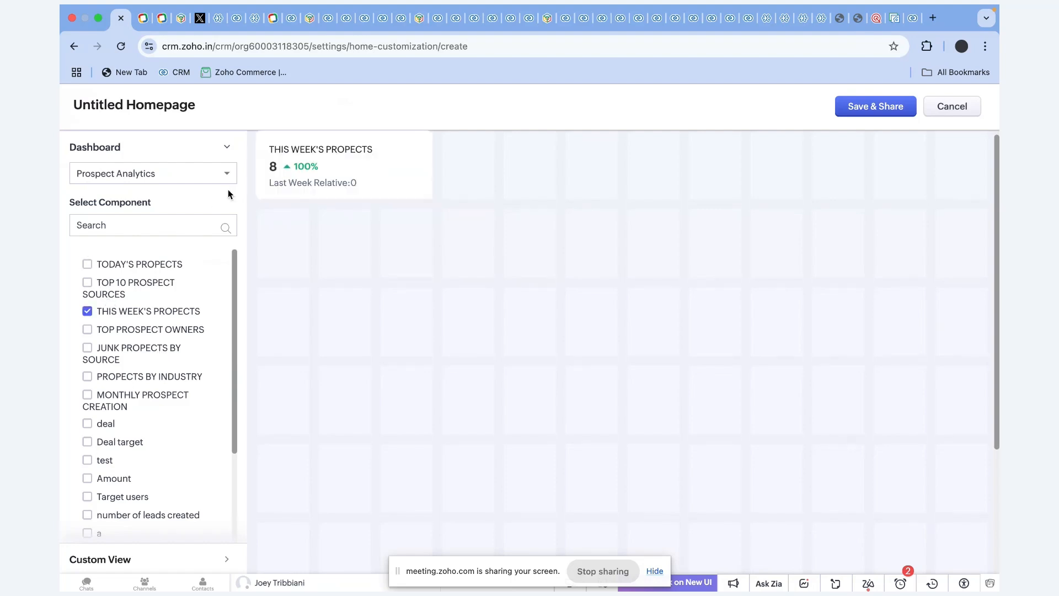
Add the REVENUE THIS MONTH and DEALS IN PIPELINE cards from the Deal Insights dashboard.
{"action": "left_click", "coordinate": [217, 175]}
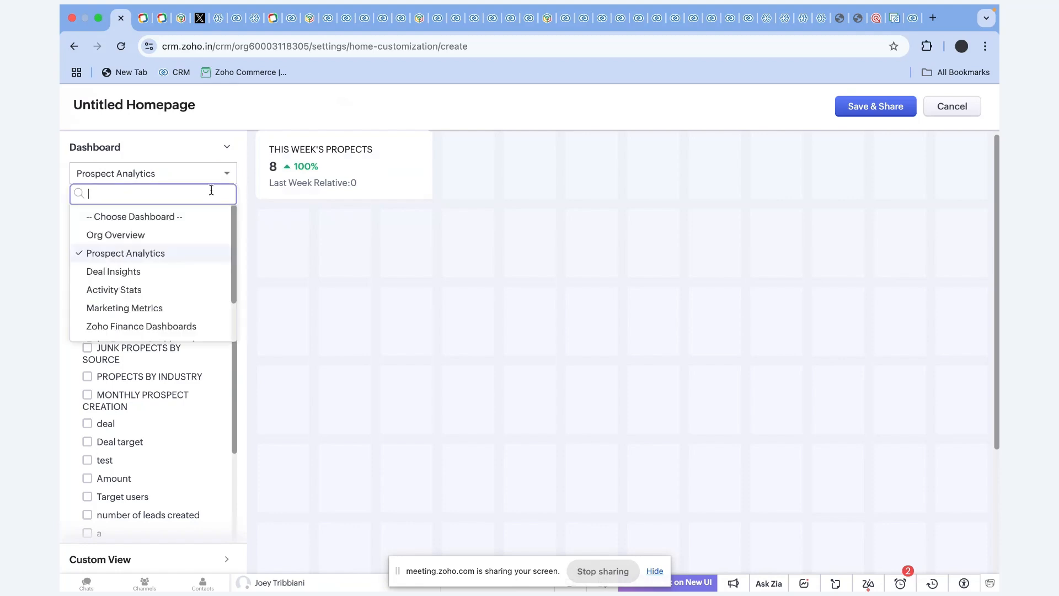
{"action": "left_click", "coordinate": [169, 276]}
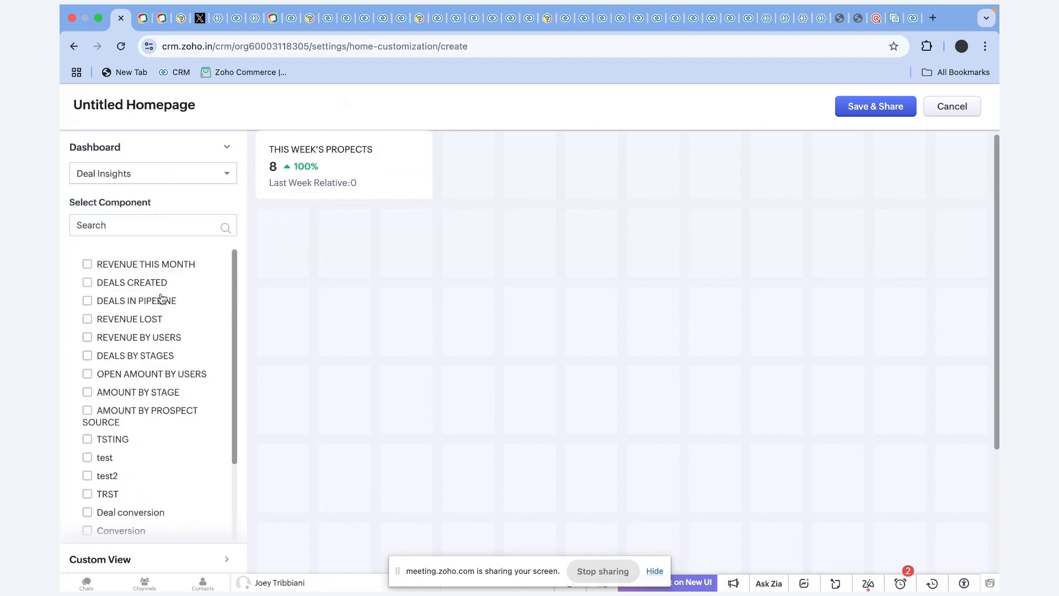
{"action": "left_click", "coordinate": [150, 268]}
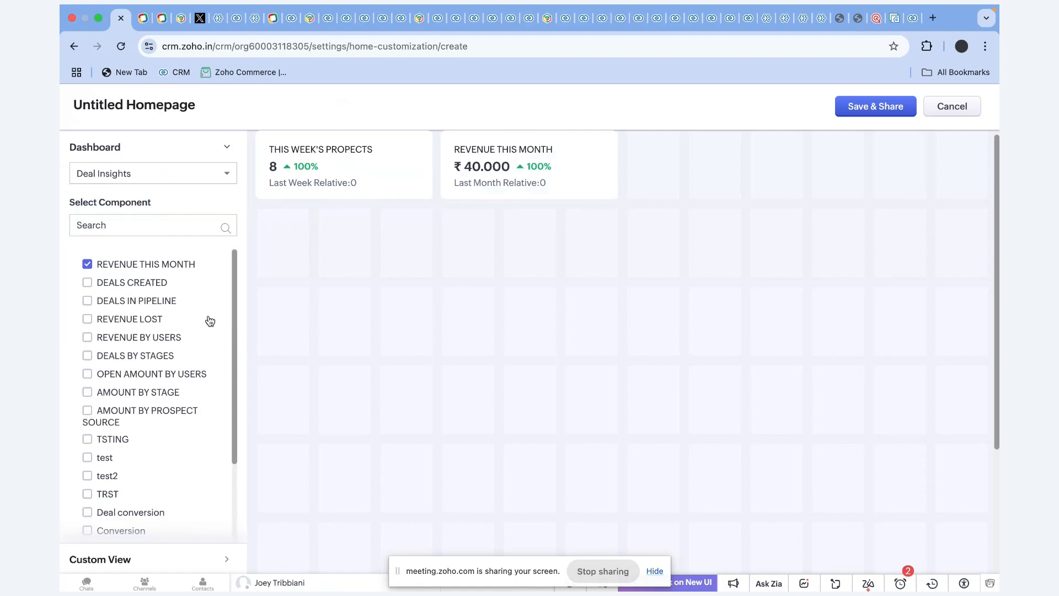
{"action": "left_click", "coordinate": [138, 301]}
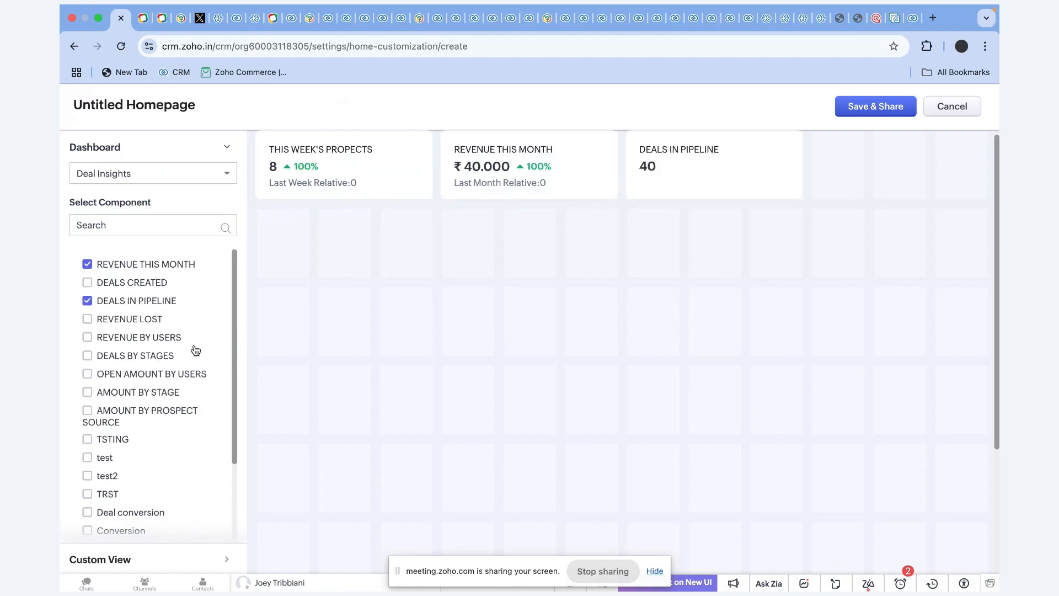
{"action": "left_click", "coordinate": [226, 148]}
{"action": "left_click", "coordinate": [198, 189]}
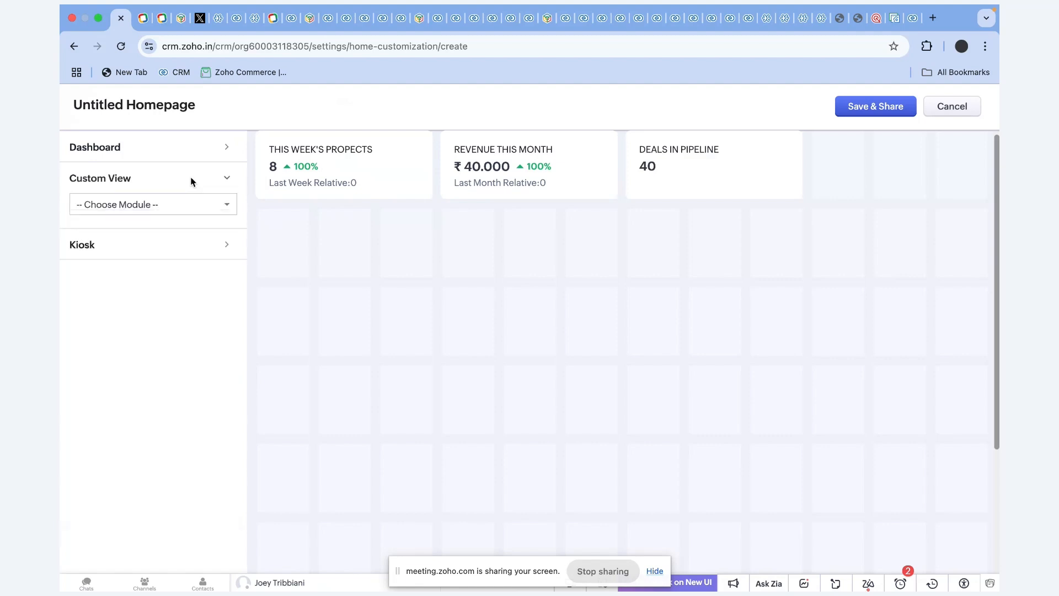
Add the Clients module's International Trips and All Clients views, then open Save & Share properties.
{"action": "left_click", "coordinate": [173, 210]}
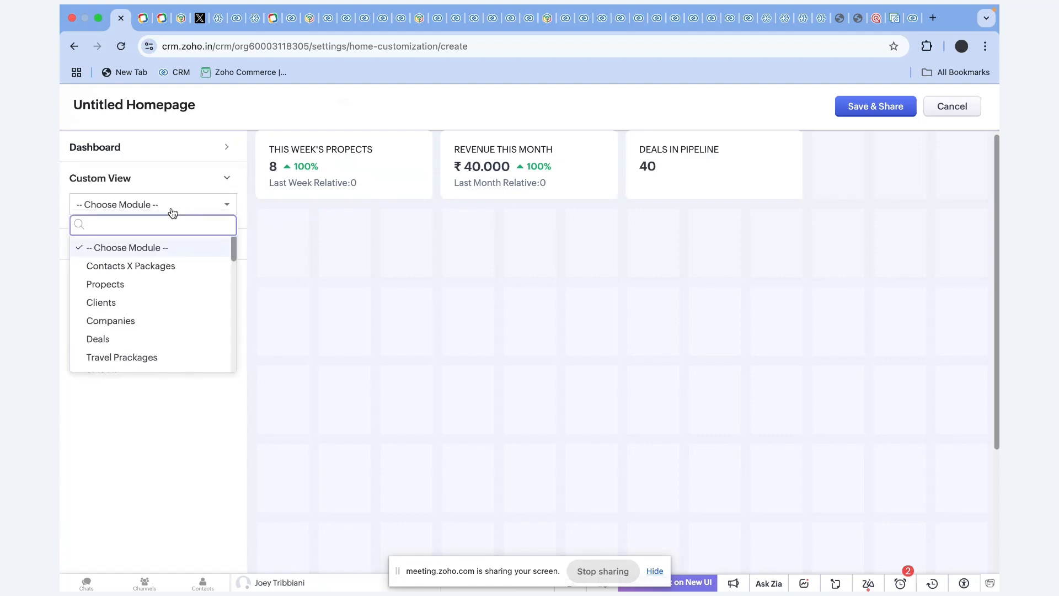
{"action": "left_click", "coordinate": [133, 303]}
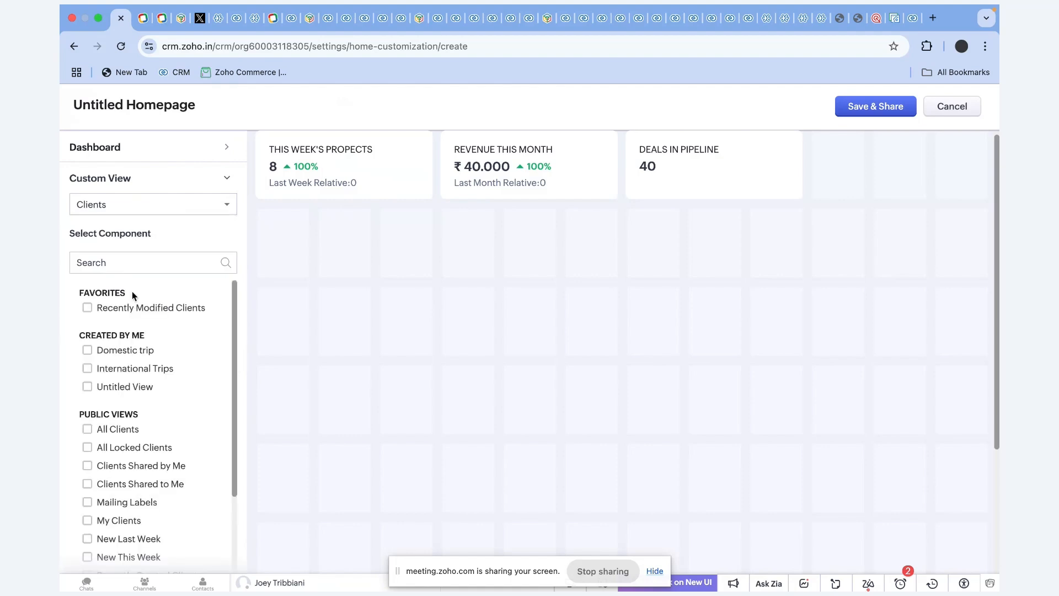
{"action": "left_click", "coordinate": [142, 352]}
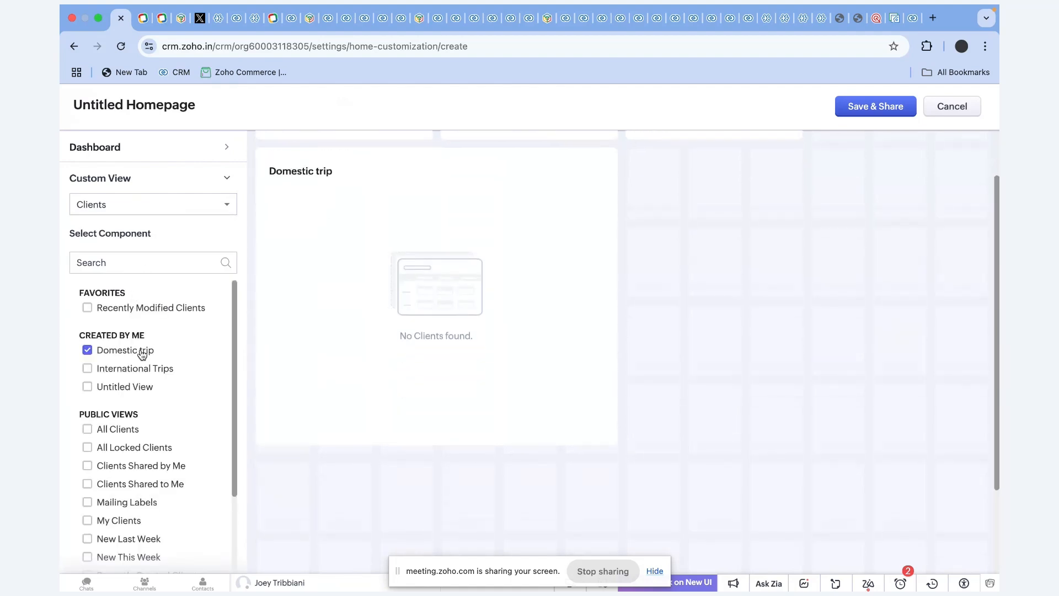
{"action": "left_click", "coordinate": [141, 353]}
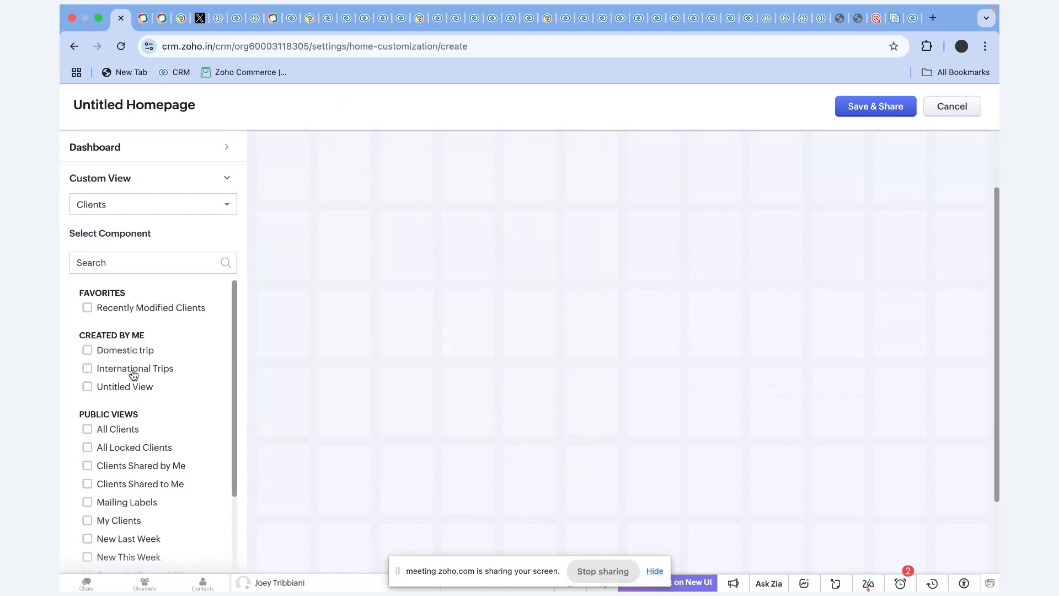
{"action": "left_click", "coordinate": [133, 374]}
{"action": "scroll", "coordinate": [154, 403], "scroll_direction": "down", "scroll_amount": 2}
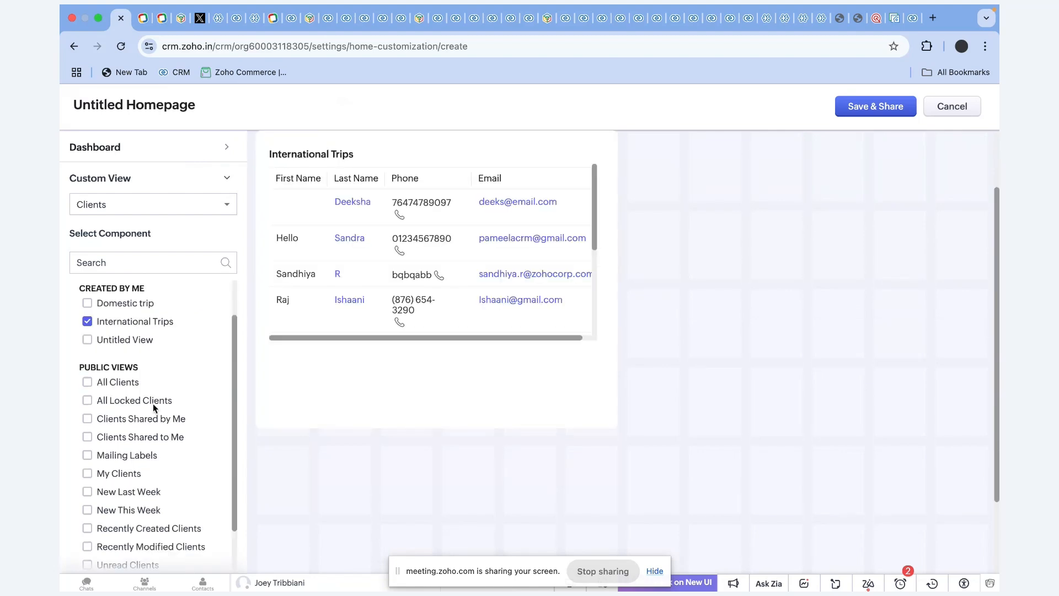
{"action": "scroll", "coordinate": [153, 402], "scroll_direction": "down", "scroll_amount": 2}
{"action": "left_click", "coordinate": [127, 326]}
{"action": "scroll", "coordinate": [258, 306], "scroll_direction": "up", "scroll_amount": 2}
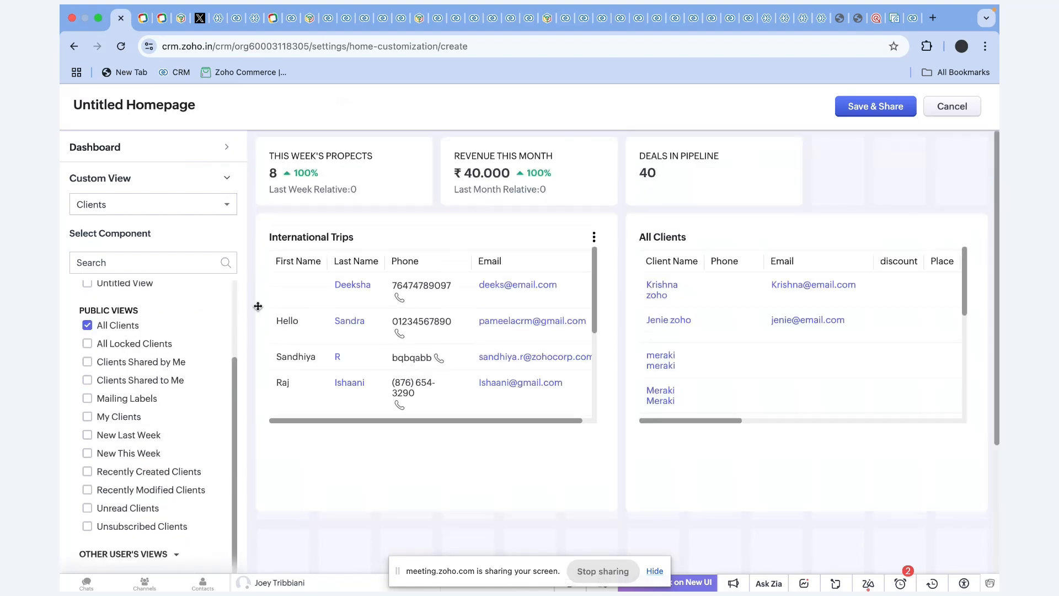
{"action": "left_click", "coordinate": [878, 106]}
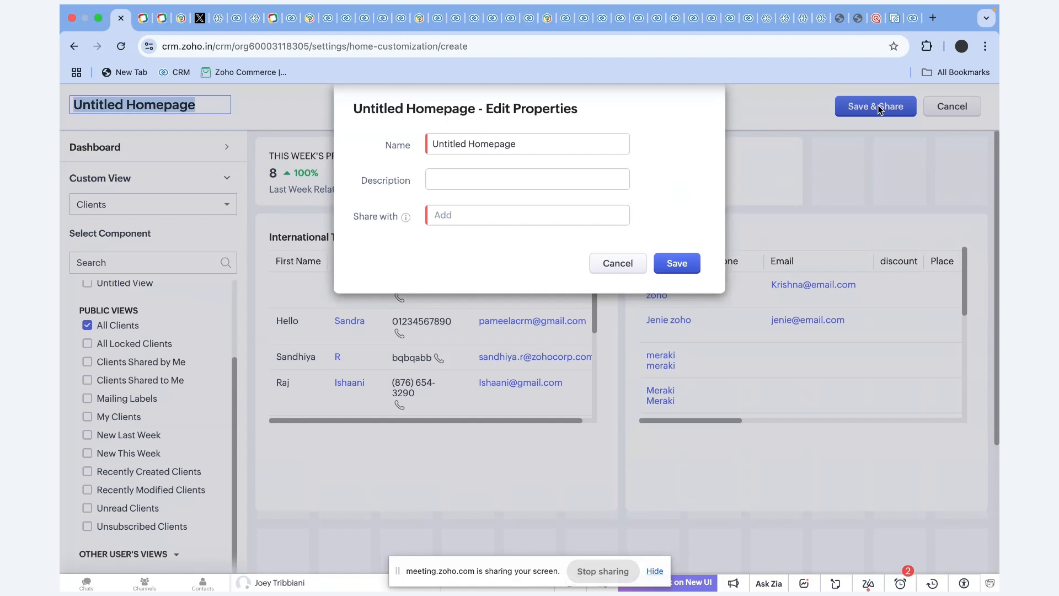
Rename the homepage from Untitled Homepage to 'Overview' and bring up the Share with role list.
{"action": "left_click", "coordinate": [531, 144]}
{"action": "left_click_drag", "start_coordinate": [531, 144], "coordinate": [396, 144]}
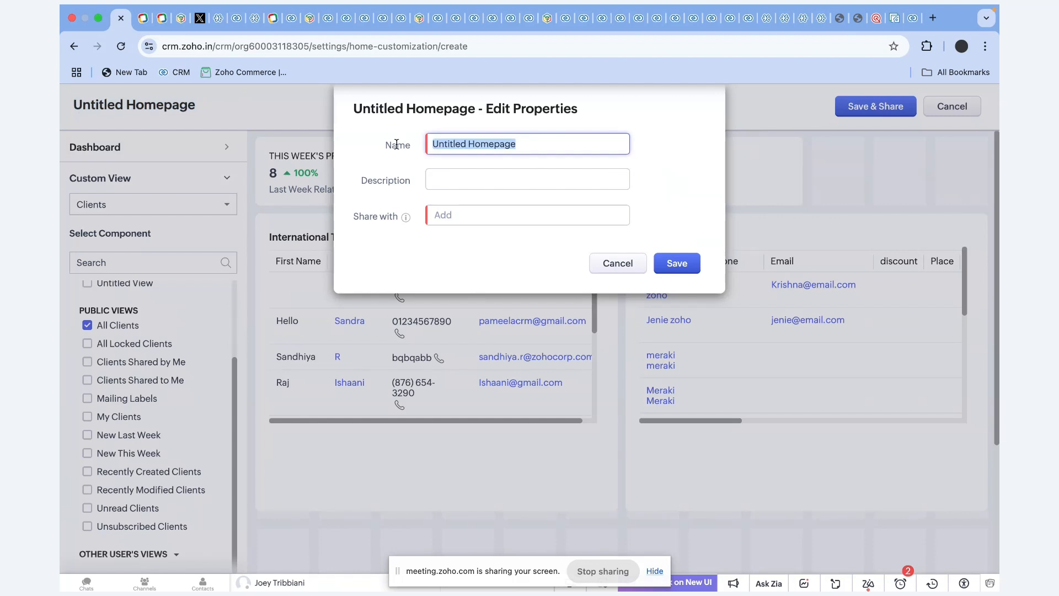
{"action": "key", "text": "BackSpace"}
{"action": "key", "text": "Caps_Lock"}
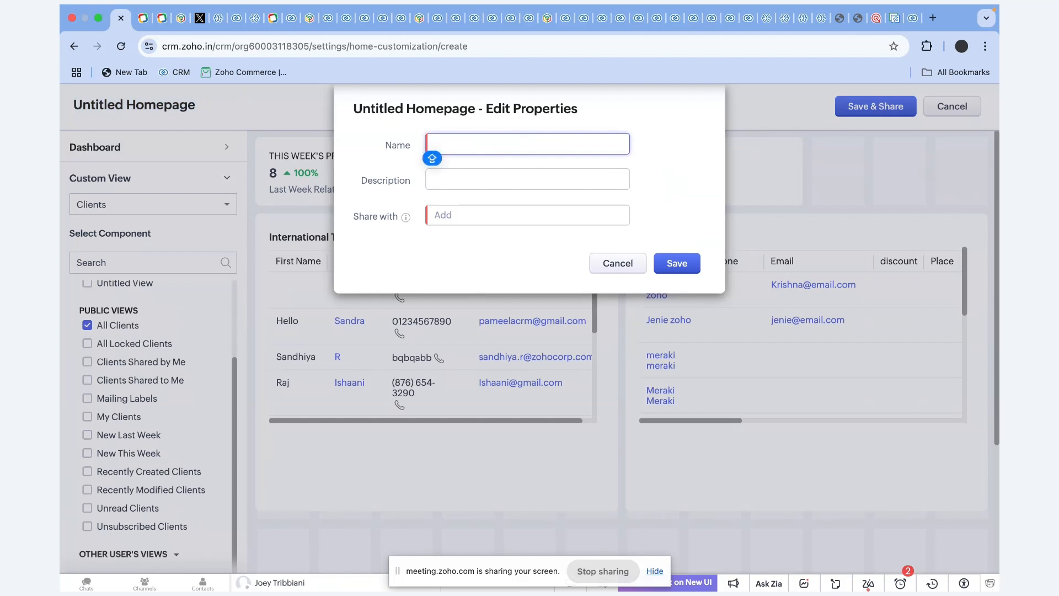
{"action": "type", "text": "Overview"}
{"action": "key", "text": "Tab"}
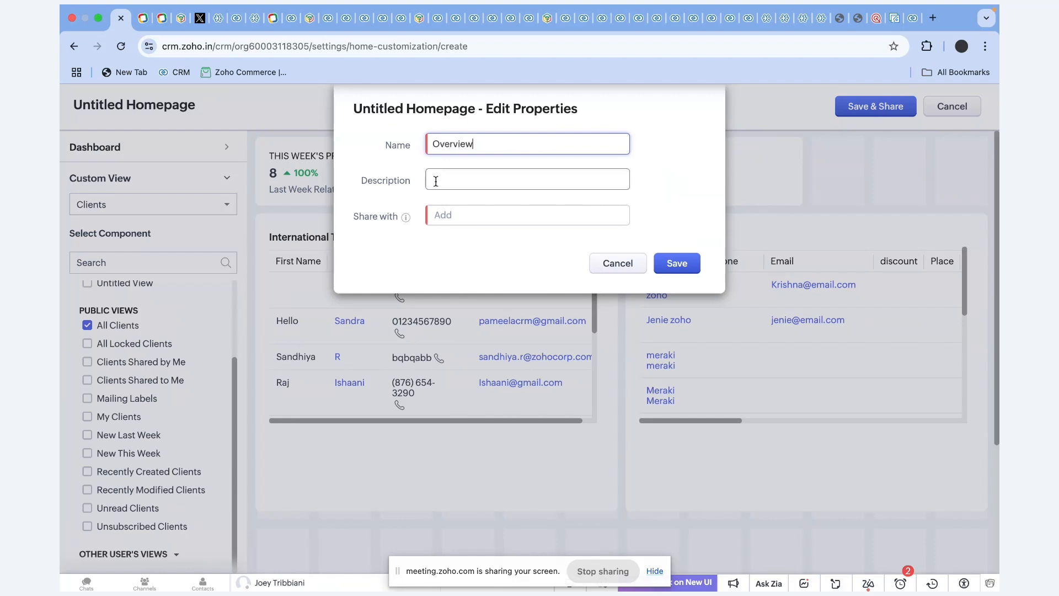
{"action": "left_click", "coordinate": [472, 217]}
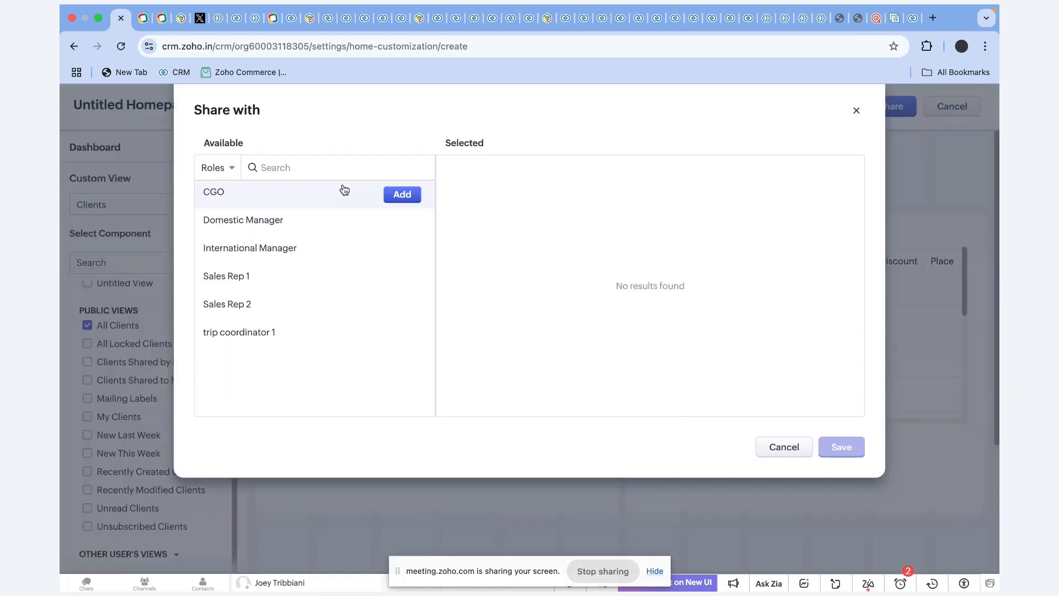
Share the Overview homepage with CGO, Sales Rep 1 and Sales Rep 2, save it, and return Home.
{"action": "left_click", "coordinate": [395, 197]}
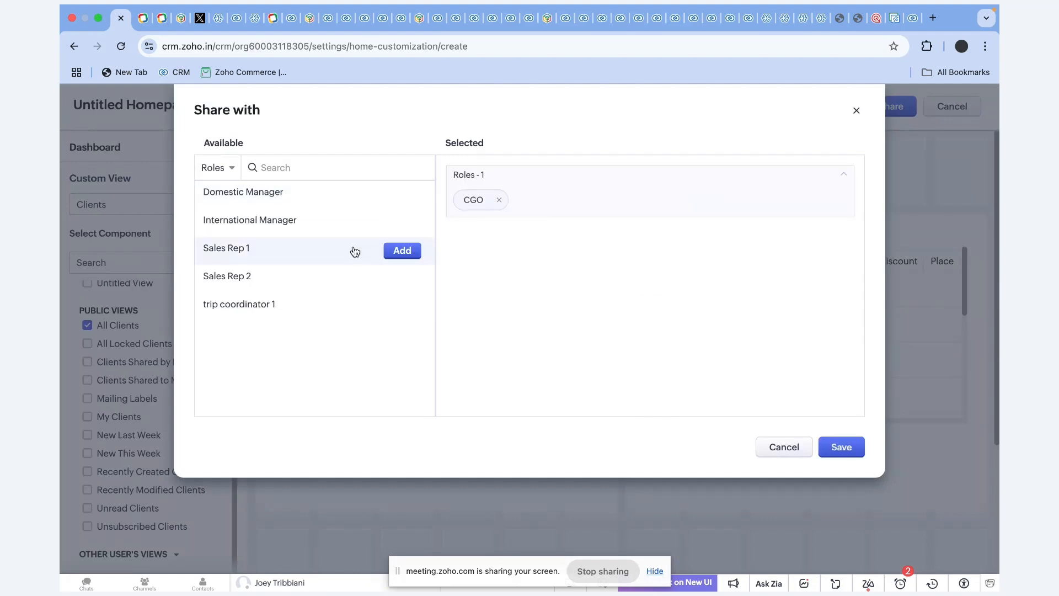
{"action": "left_click", "coordinate": [400, 254]}
{"action": "left_click", "coordinate": [401, 254]}
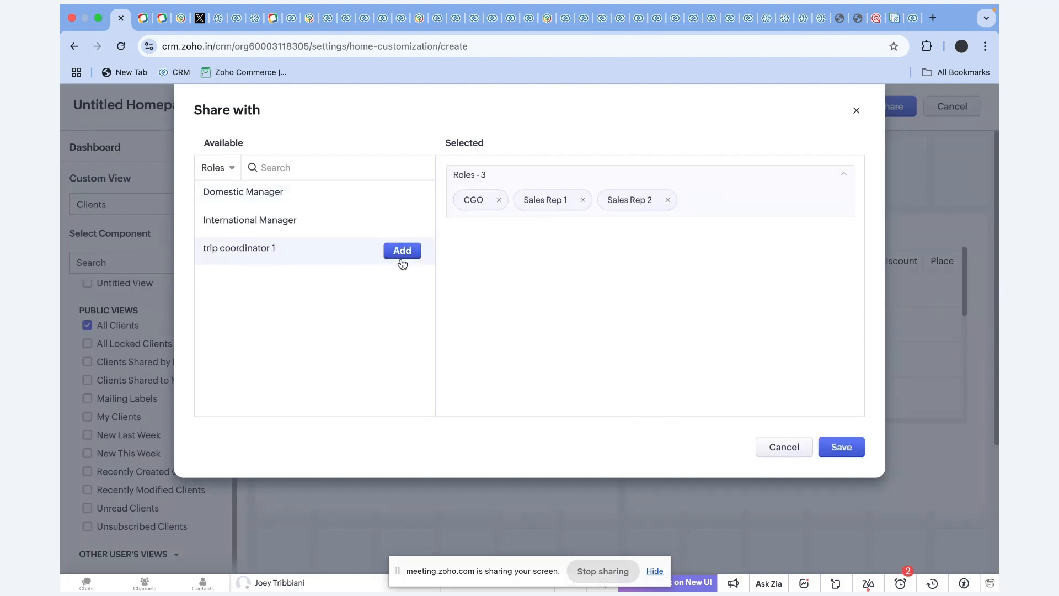
{"action": "left_click", "coordinate": [840, 445]}
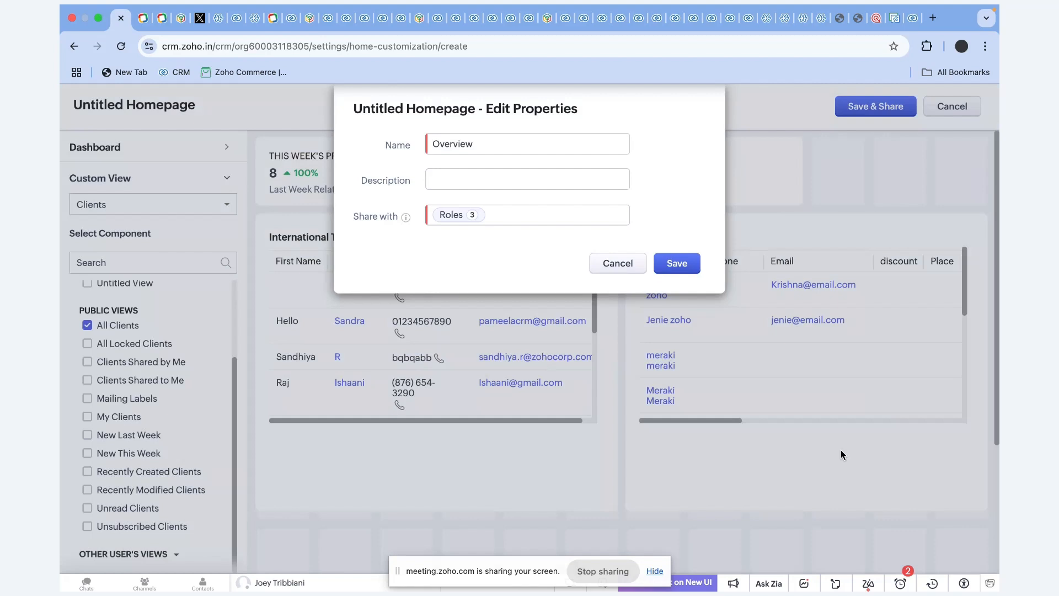
{"action": "left_click", "coordinate": [679, 267]}
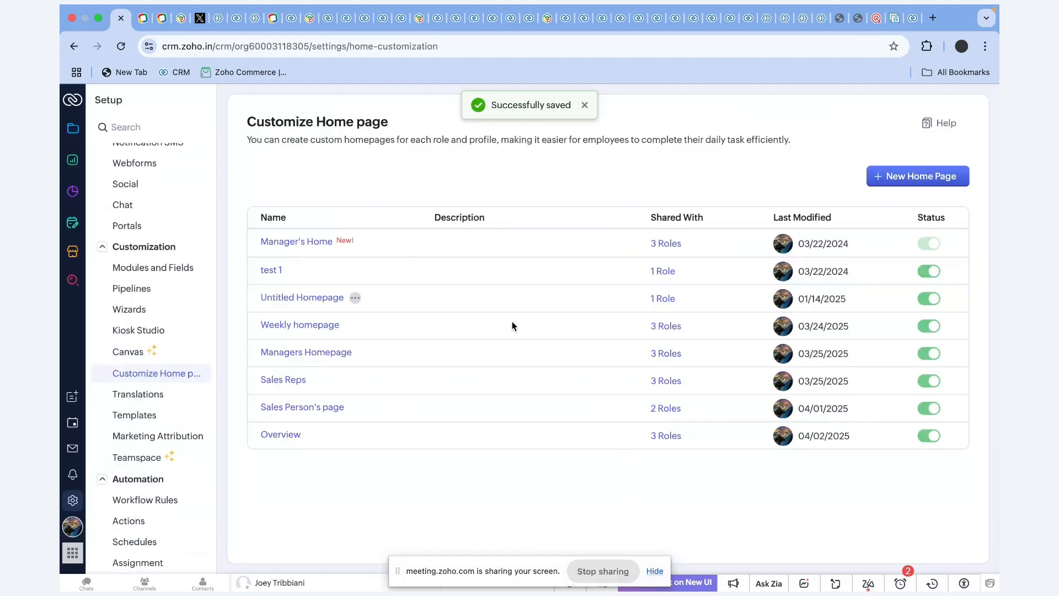
{"action": "left_click", "coordinate": [72, 128]}
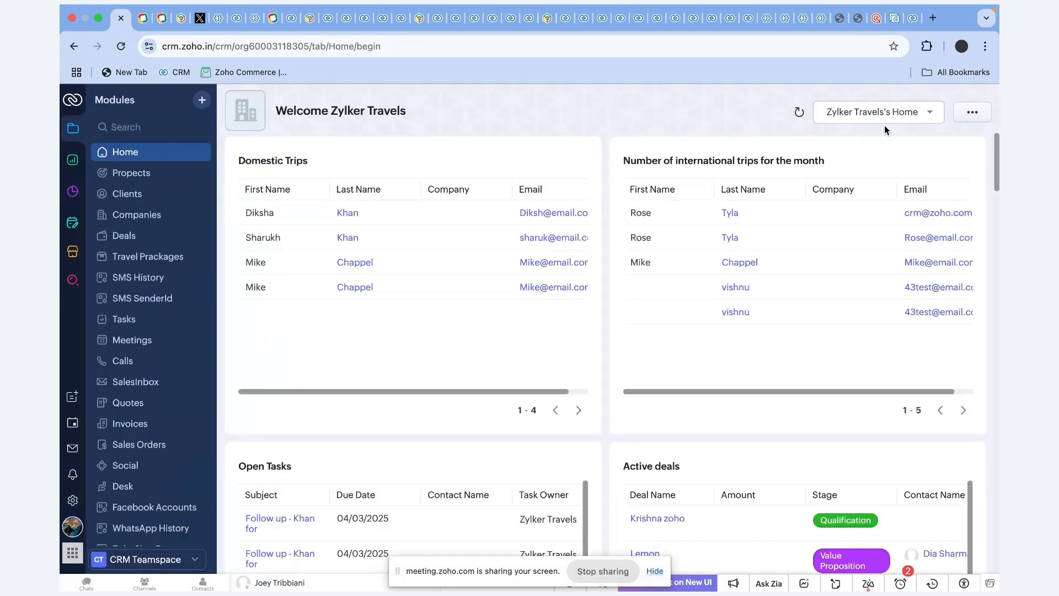
Switch the Home tab to the Overview homepage, then return to the 'Customize your Home Tab' slide.
{"action": "left_click", "coordinate": [881, 117]}
{"action": "left_click", "coordinate": [841, 245]}
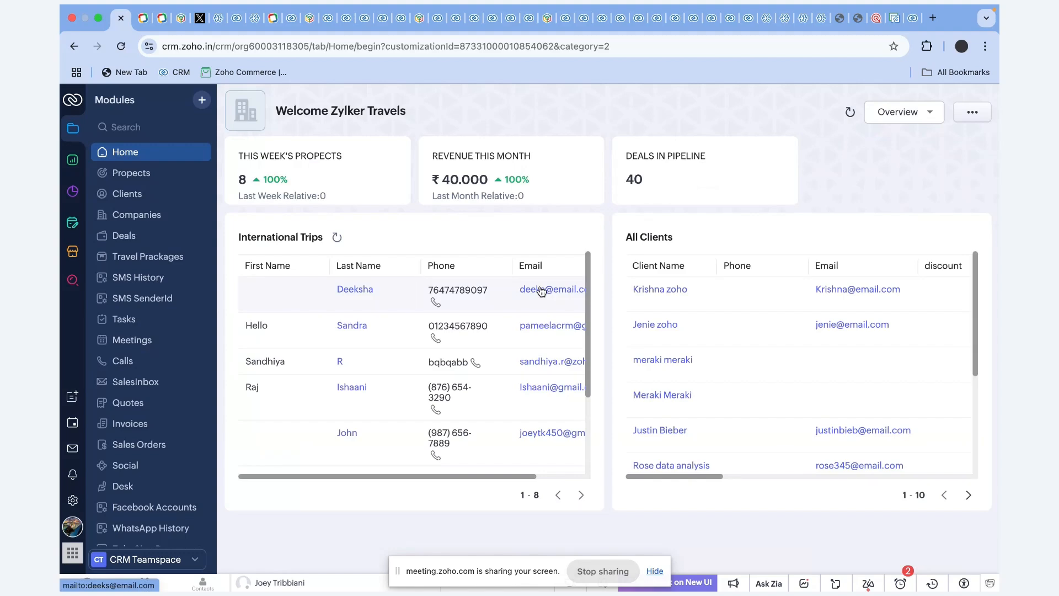
{"action": "key", "text": "ctrl+Right"}
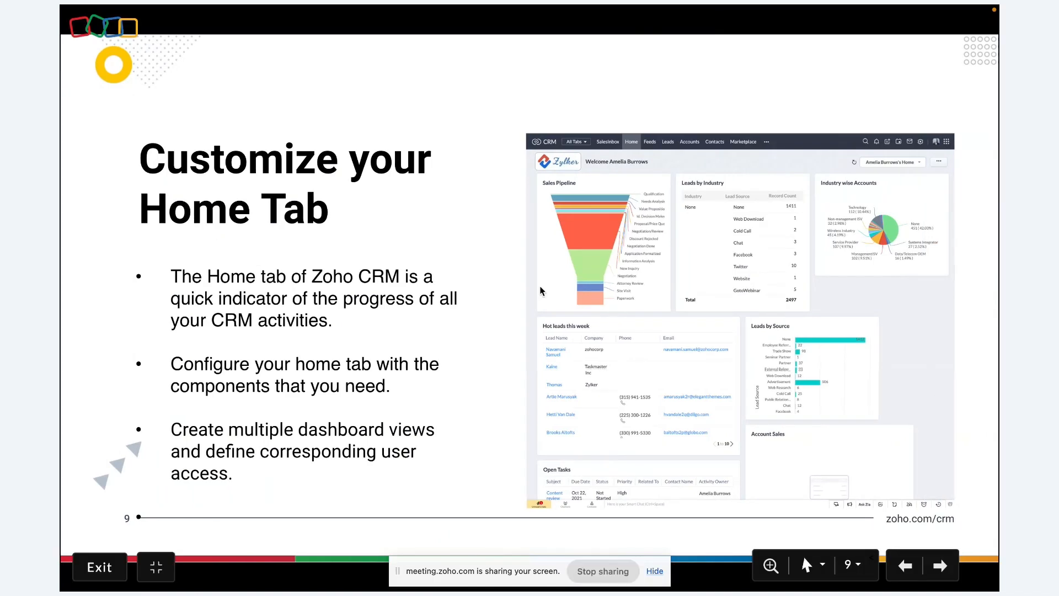
Advance to slide 10, 'Customize your Zoho CRM Account', then return to the CRM Overview home page.
{"action": "key", "text": "Right"}
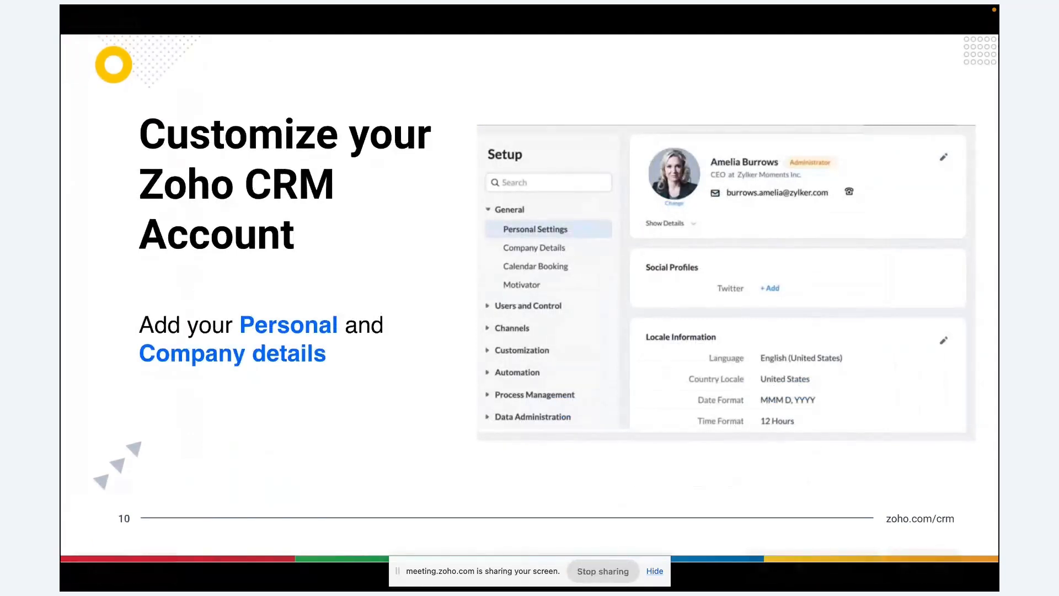
{"action": "key", "text": "ctrl+Left"}
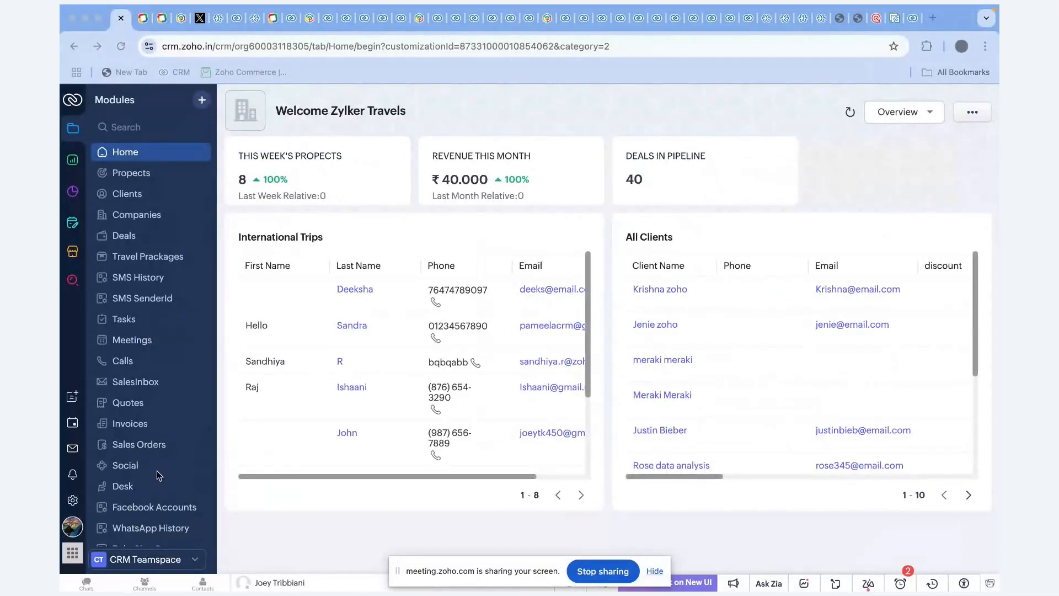
Review Personal Settings in Setup, then open Company Details showing the Sydney (GMT 11:0) time zone.
{"action": "left_click", "coordinate": [72, 502]}
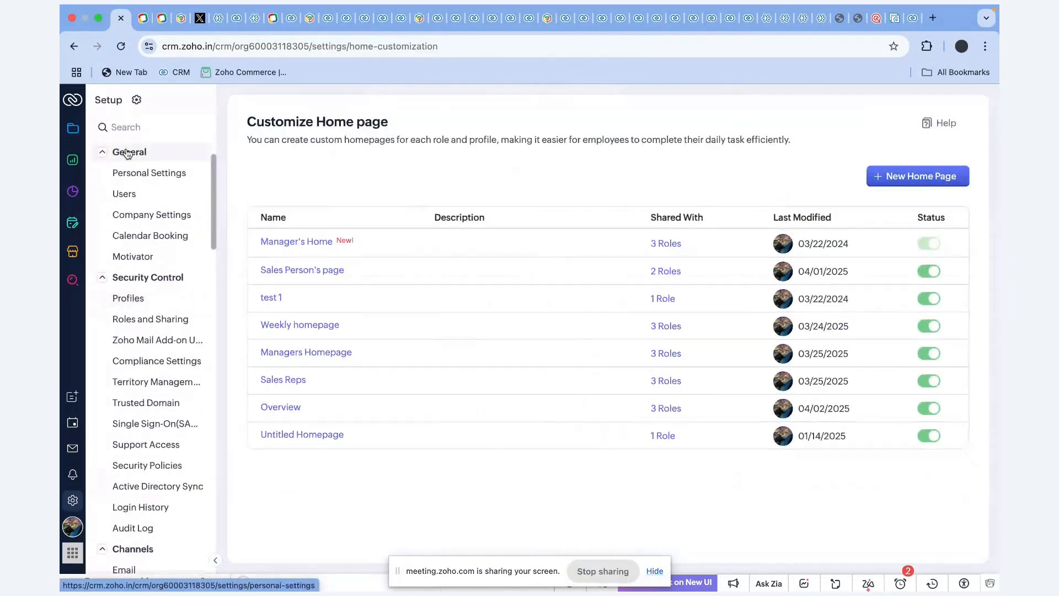
{"action": "left_click", "coordinate": [157, 173]}
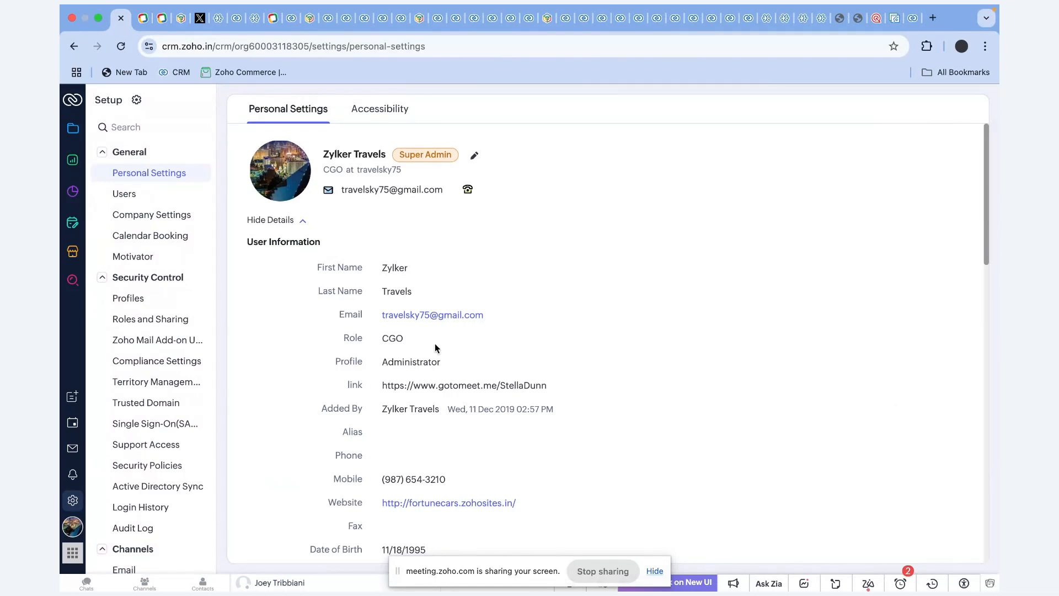
{"action": "scroll", "coordinate": [436, 347], "scroll_direction": "down", "scroll_amount": 4}
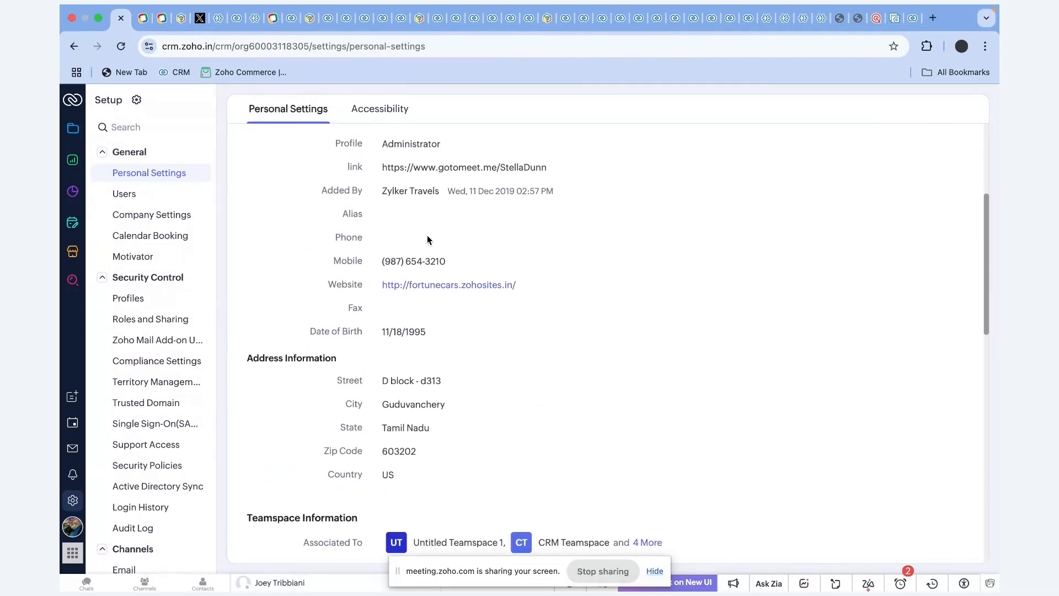
{"action": "scroll", "coordinate": [419, 312], "scroll_direction": "down", "scroll_amount": 3}
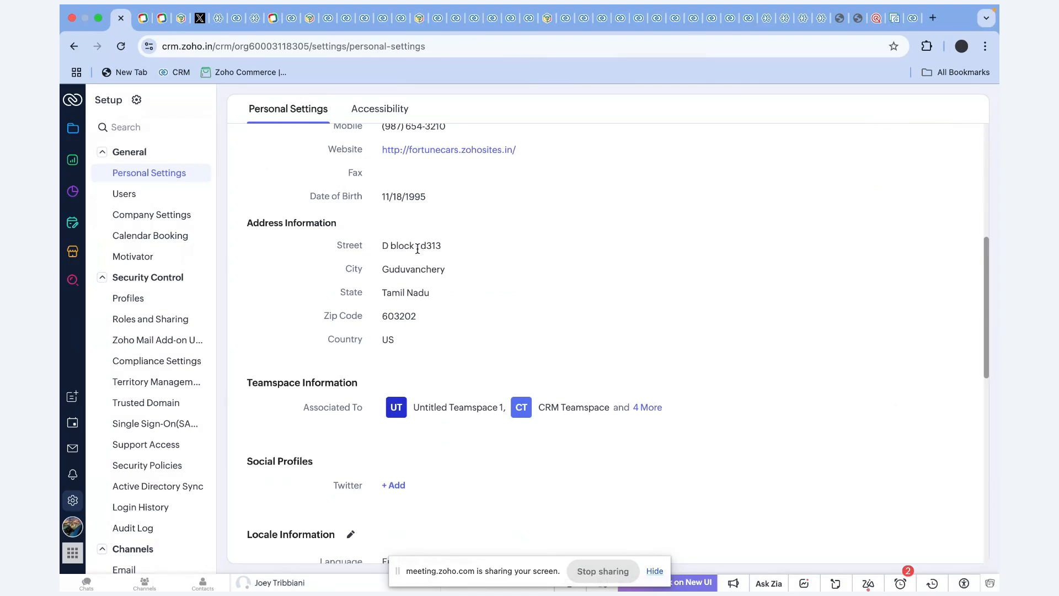
{"action": "scroll", "coordinate": [441, 355], "scroll_direction": "down", "scroll_amount": 5}
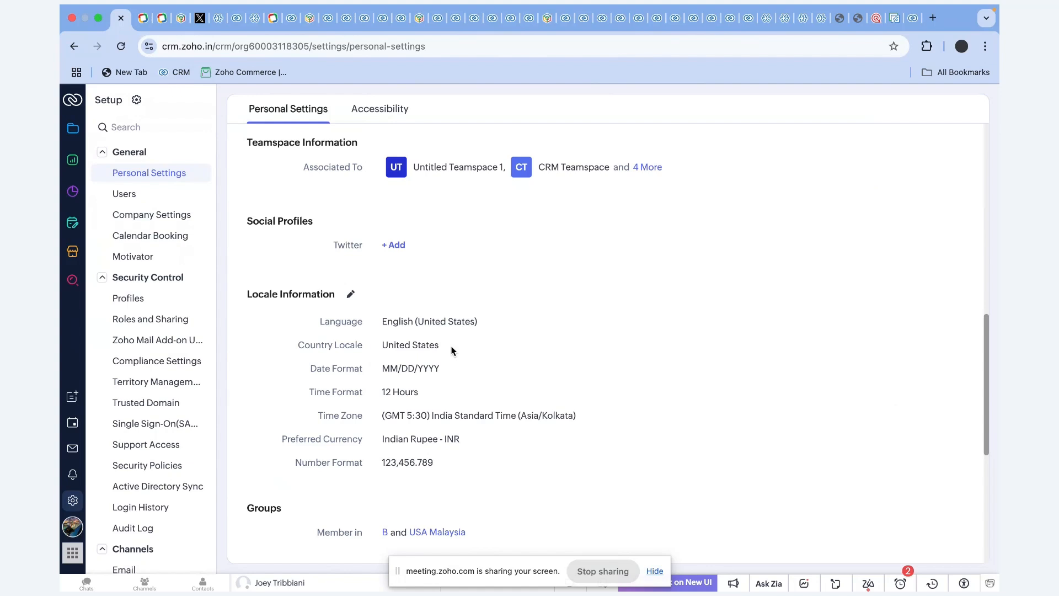
{"action": "left_click", "coordinate": [149, 214]}
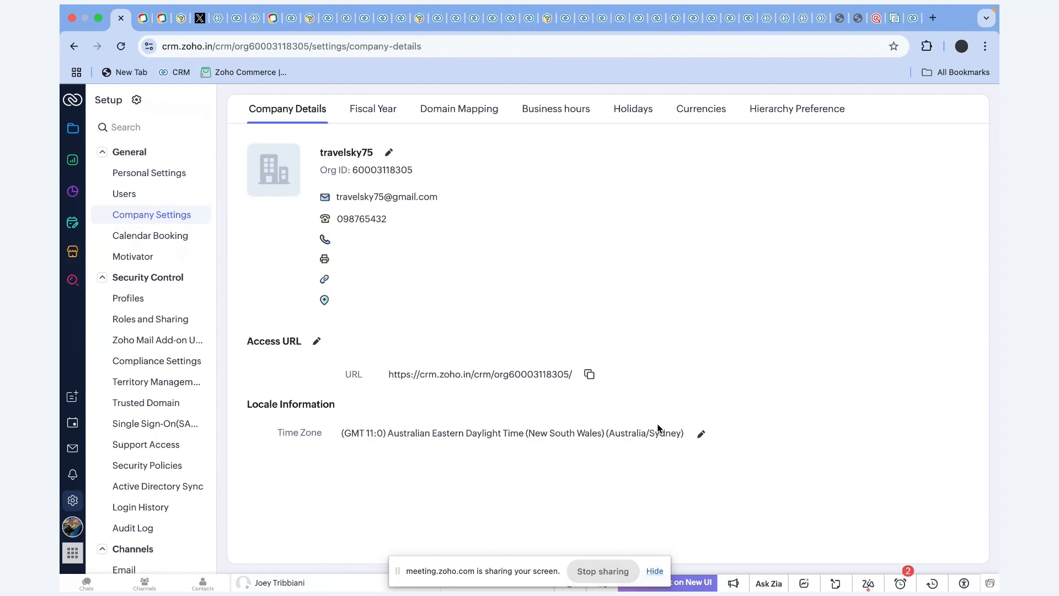
Browse the Fiscal Year, Domain Mapping, Business Hours, Holidays and Currencies settings, then return to the slideshow.
{"action": "left_click", "coordinate": [359, 121]}
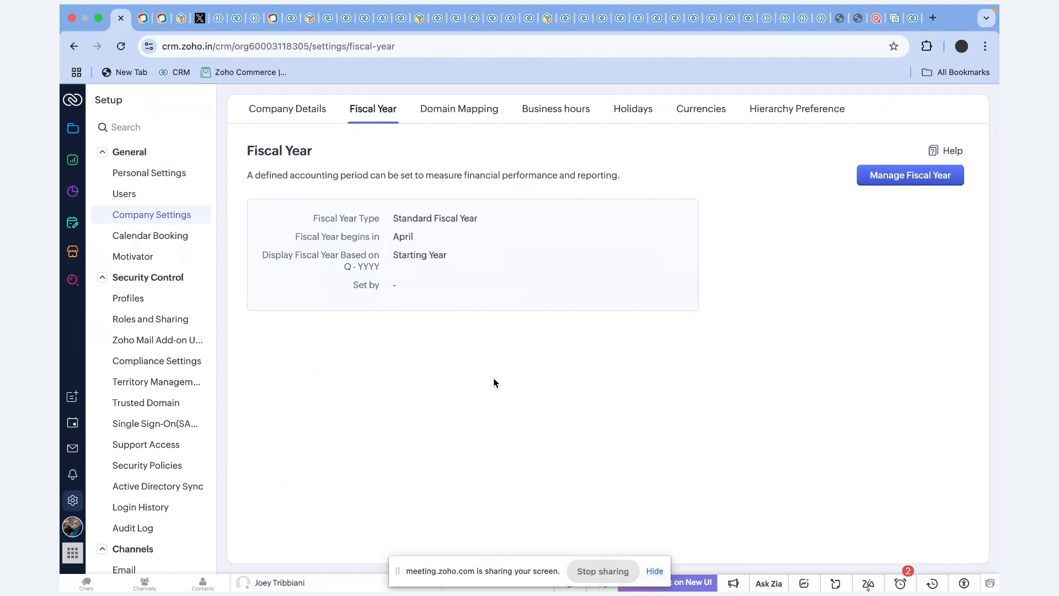
{"action": "left_click", "coordinate": [478, 110]}
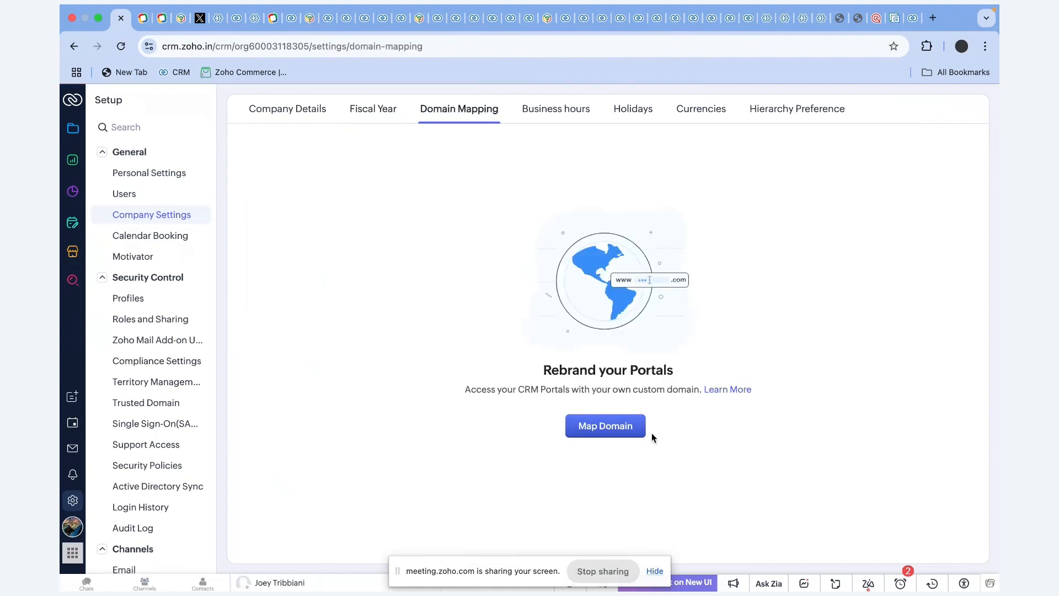
{"action": "left_click", "coordinate": [564, 110]}
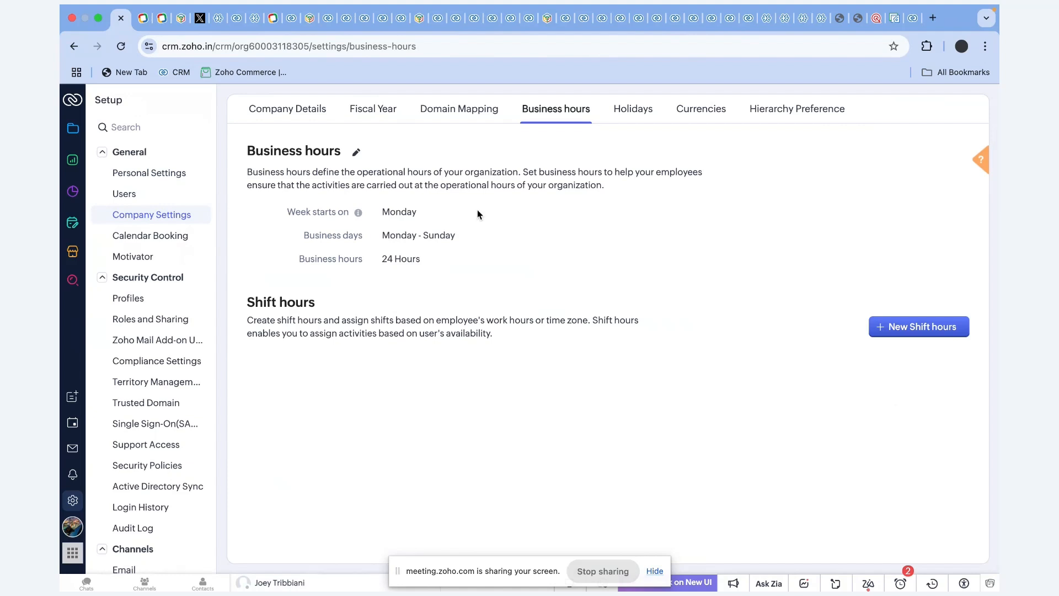
{"action": "left_click", "coordinate": [639, 117]}
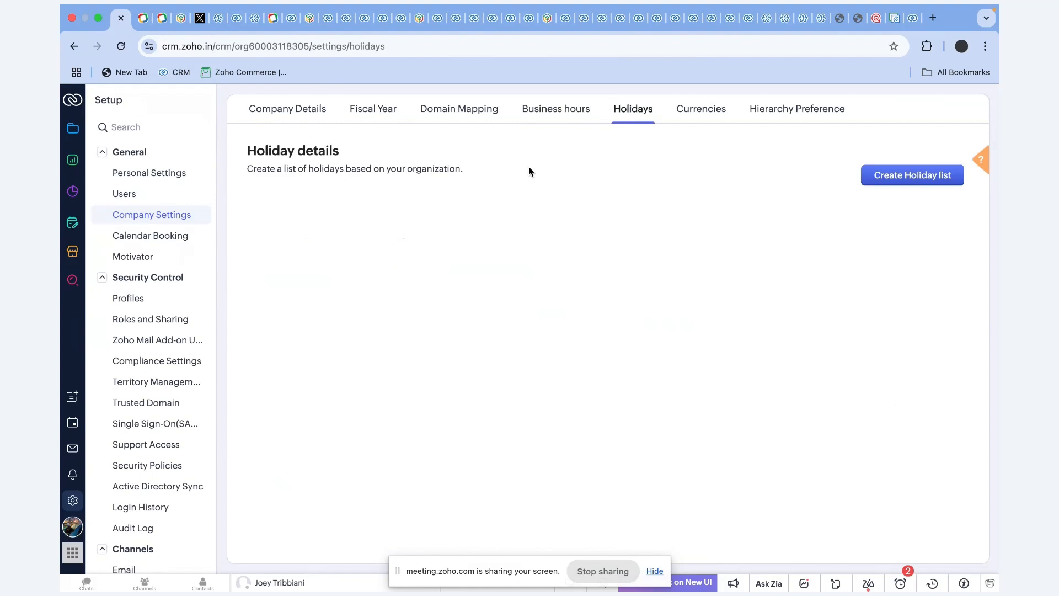
{"action": "left_click", "coordinate": [711, 120]}
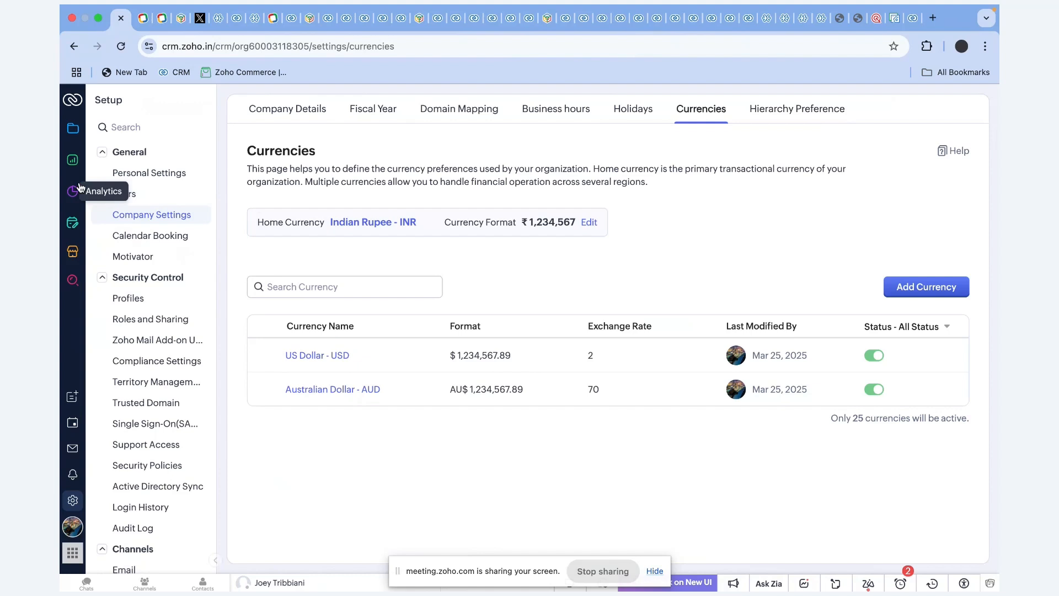
{"action": "key", "text": "ctrl+Right"}
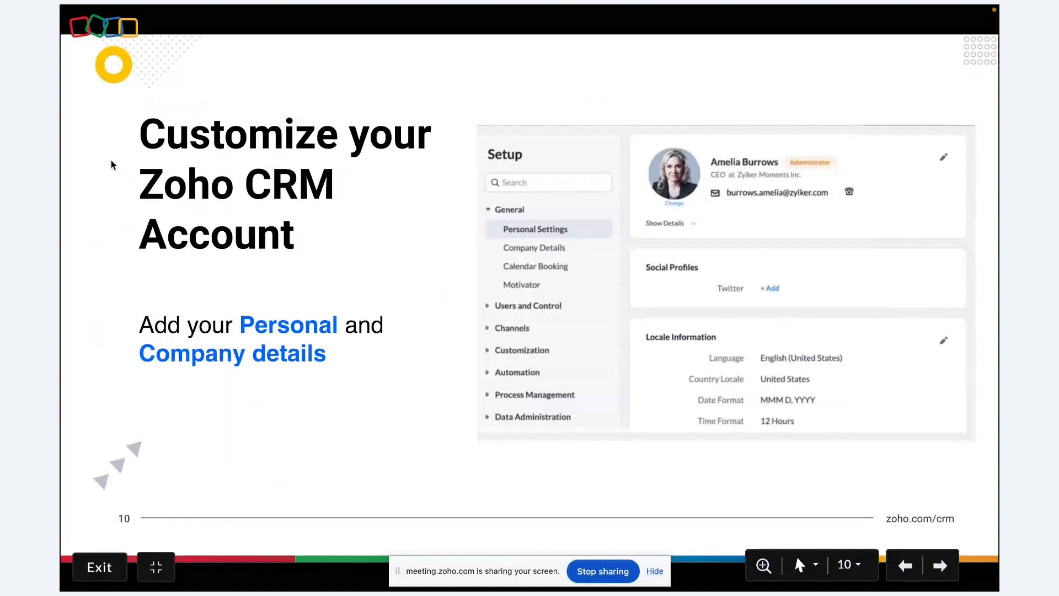
Advance to slide 11, 'Multiple Organization Support', then switch back to the CRM Currencies page.
{"action": "key", "text": "Right"}
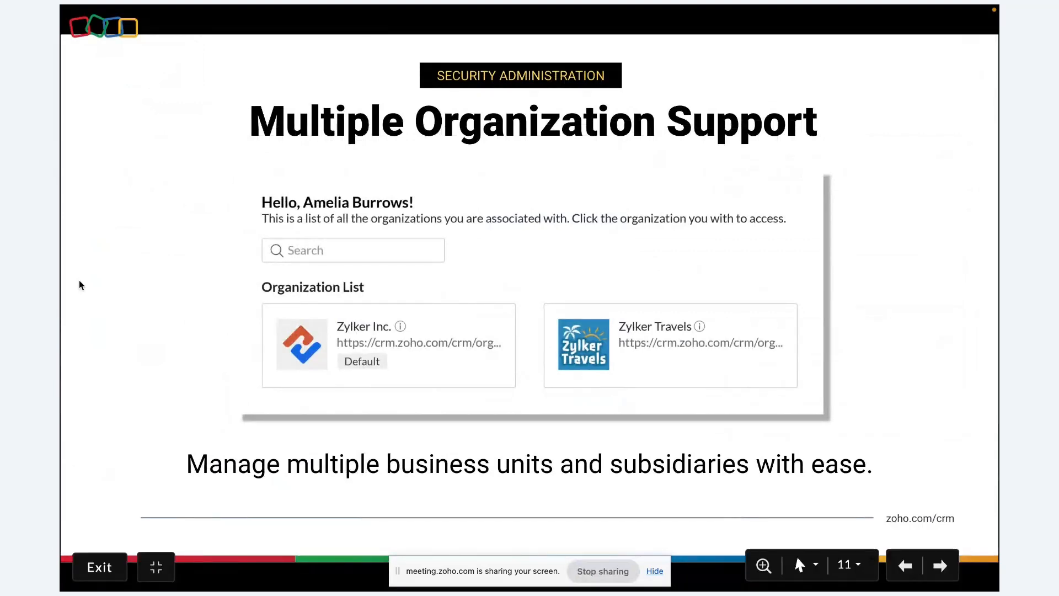
{"action": "key", "text": "ctrl+Left"}
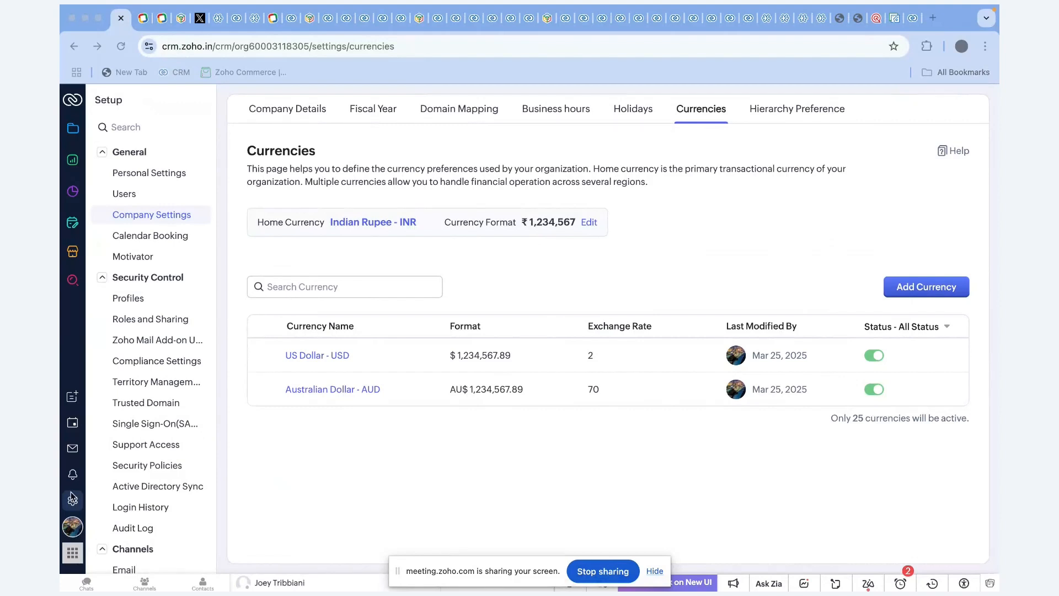
Go to the CRM home, then switch to the second organization, Zylker Travels, from the profile's organization list.
{"action": "left_click", "coordinate": [76, 101]}
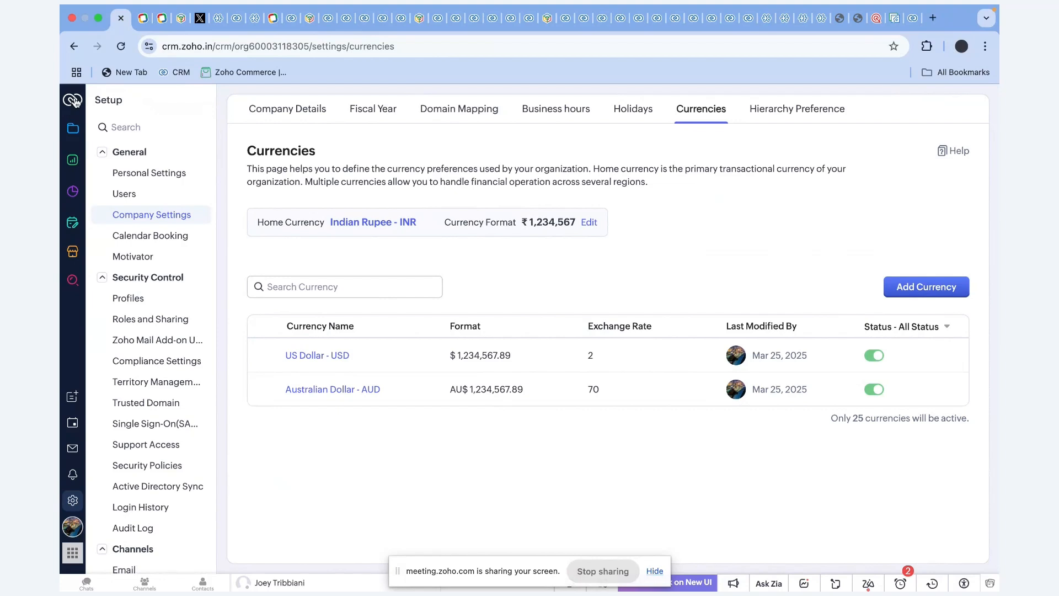
{"action": "left_click", "coordinate": [76, 102]}
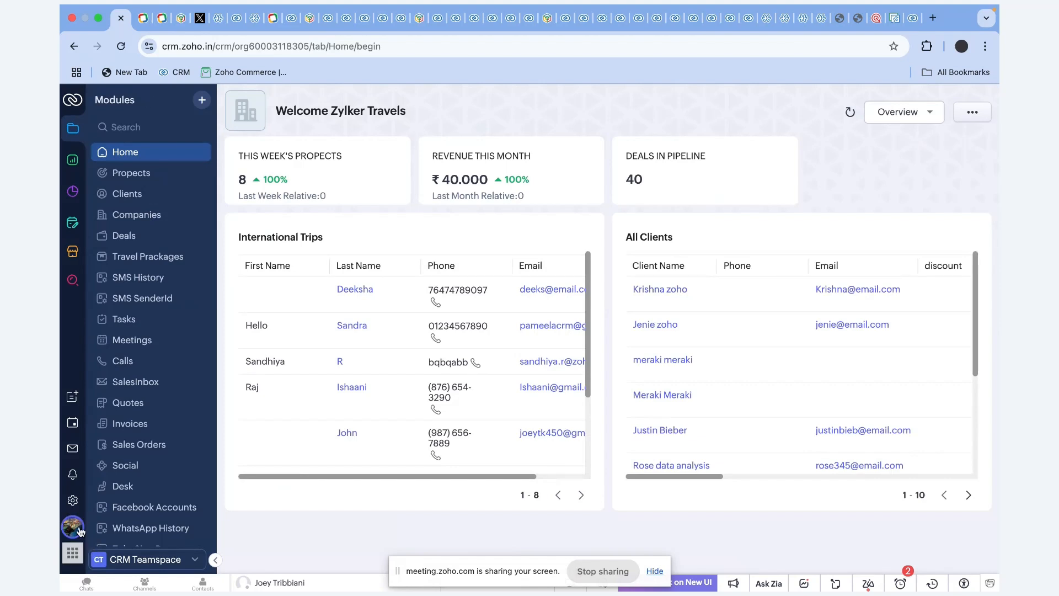
{"action": "left_click", "coordinate": [79, 525]}
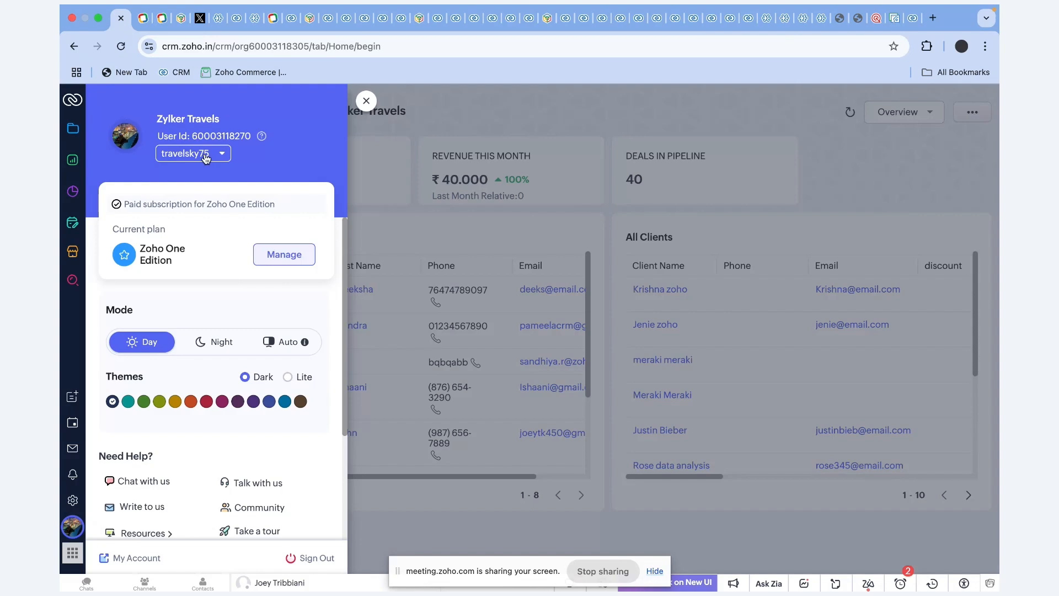
{"action": "left_click", "coordinate": [206, 156]}
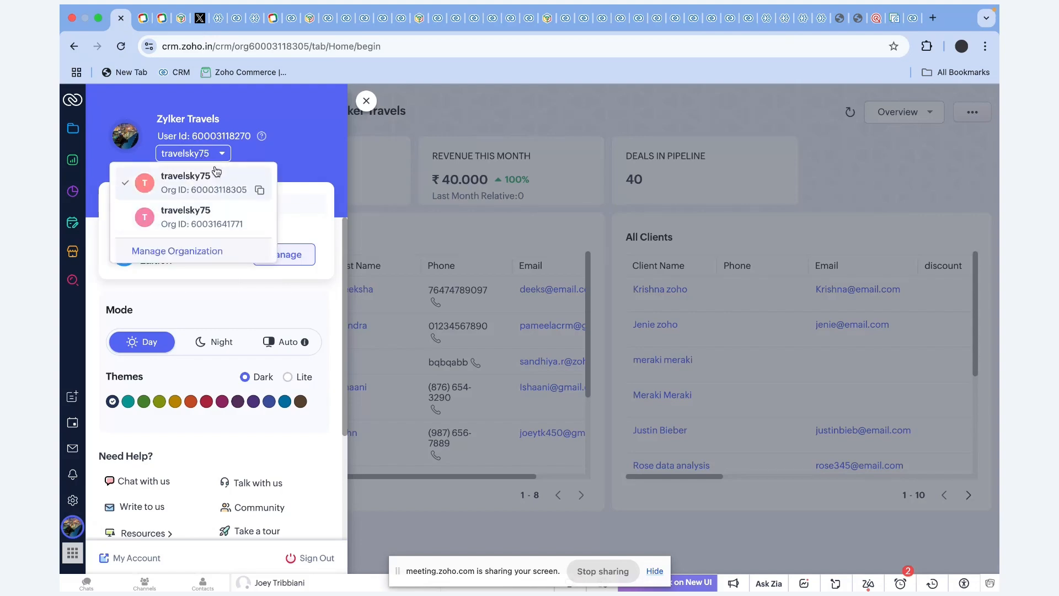
{"action": "left_click", "coordinate": [214, 219]}
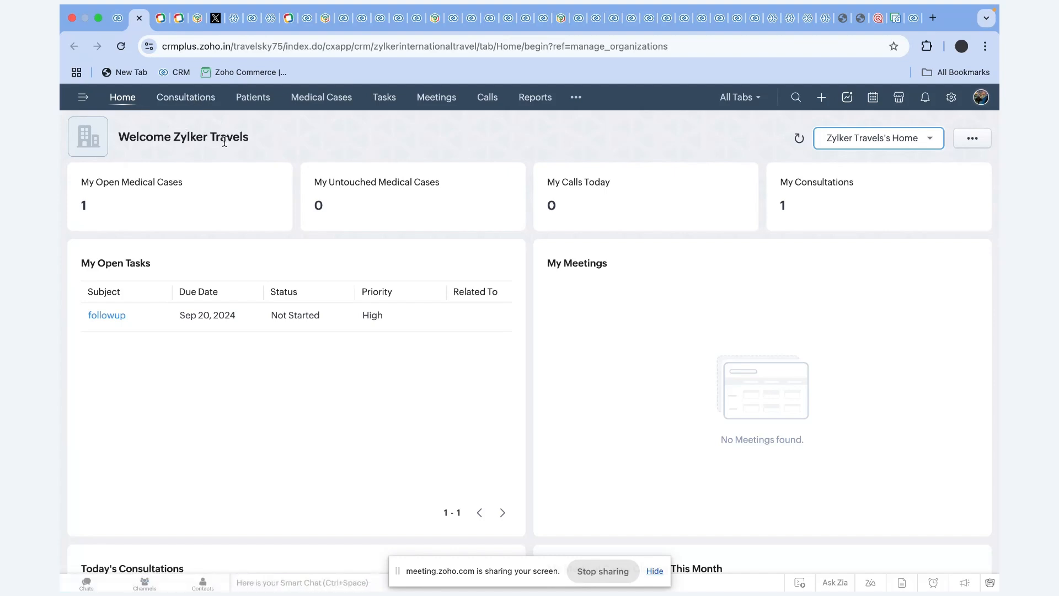
Browse the Consultations, Patients and Medical Cases modules, then return to the original organization's browser tab.
{"action": "left_click", "coordinate": [192, 100]}
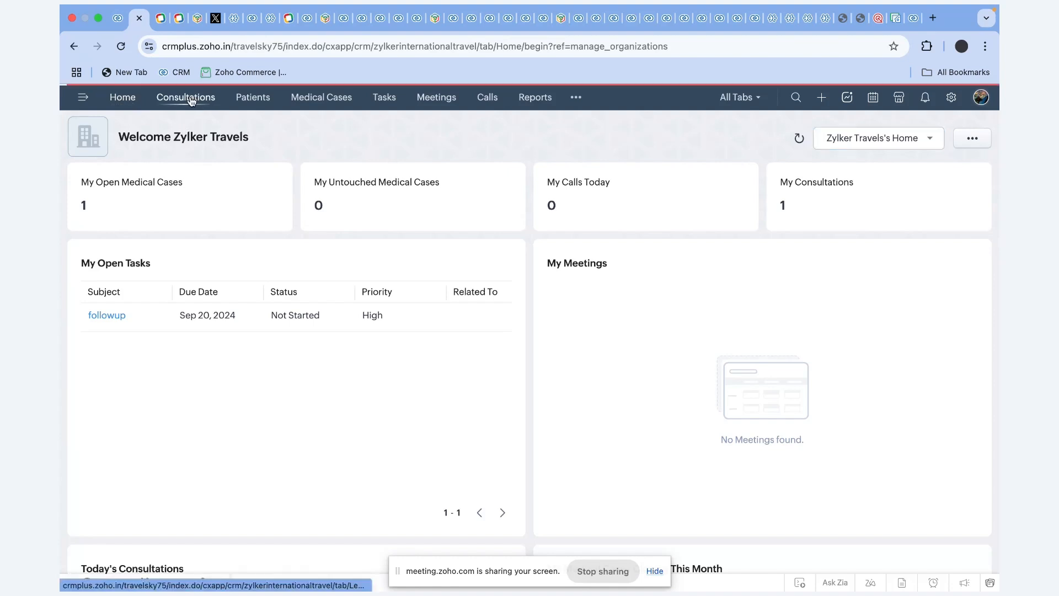
{"action": "left_click", "coordinate": [262, 105]}
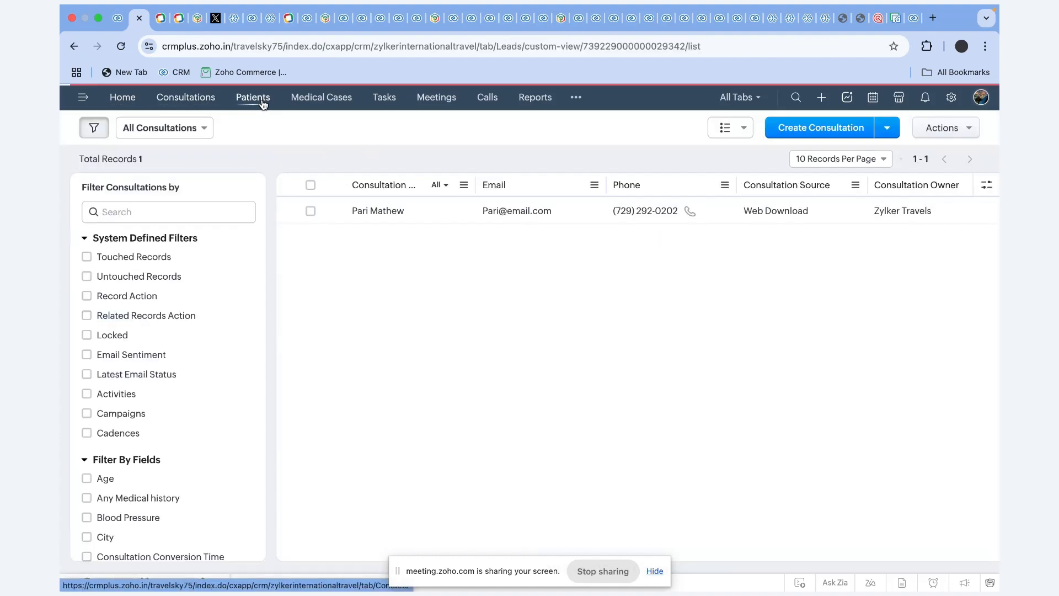
{"action": "left_click", "coordinate": [319, 100]}
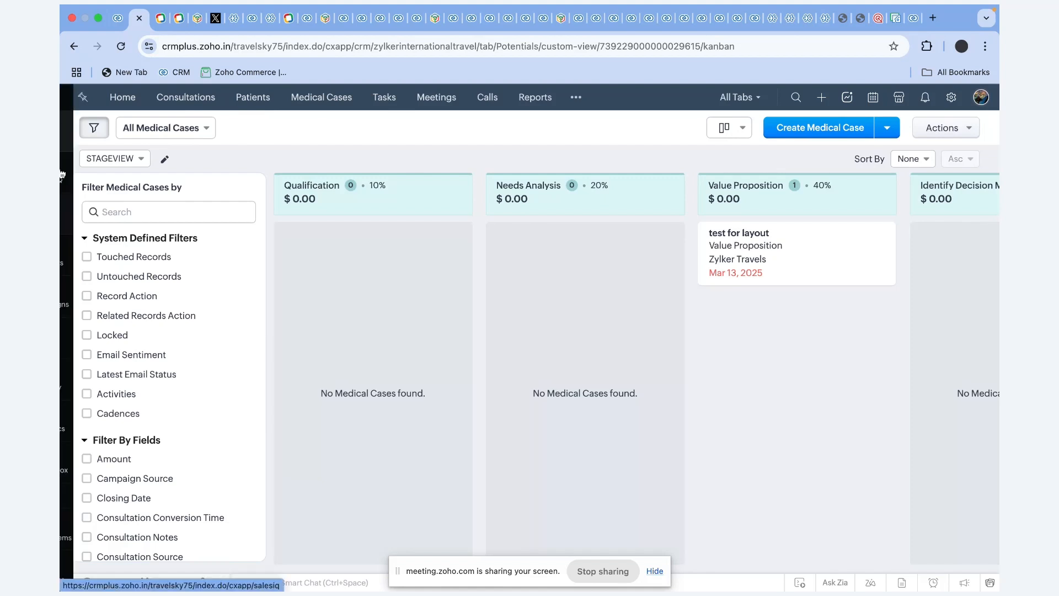
{"action": "left_click", "coordinate": [117, 19]}
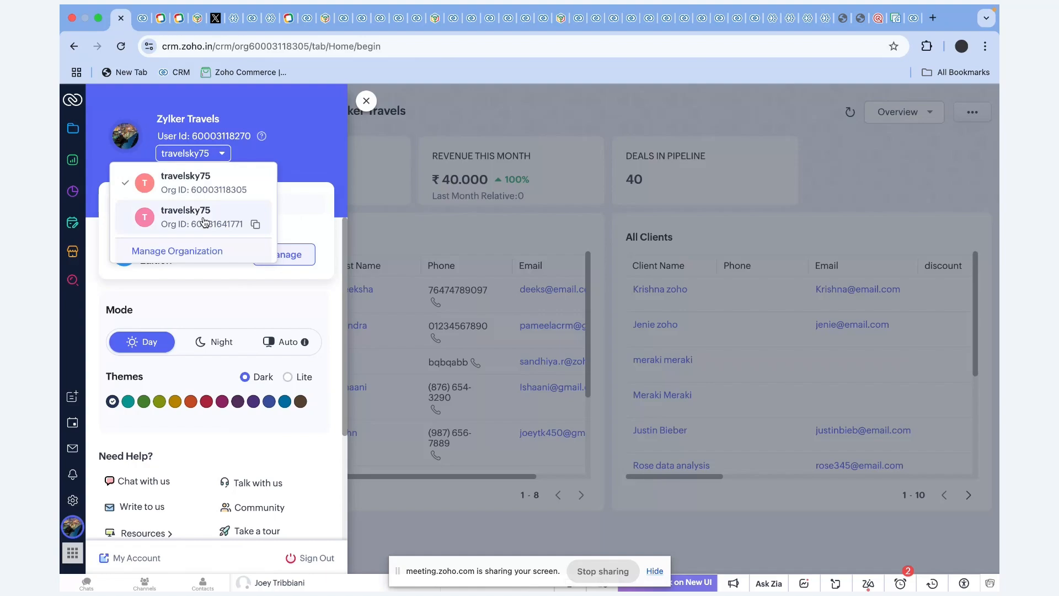
Advance the slideshow to slide 12, 'Modules, Layouts, Fields', then return to the CRM window.
{"action": "key", "text": "ctrl+Right"}
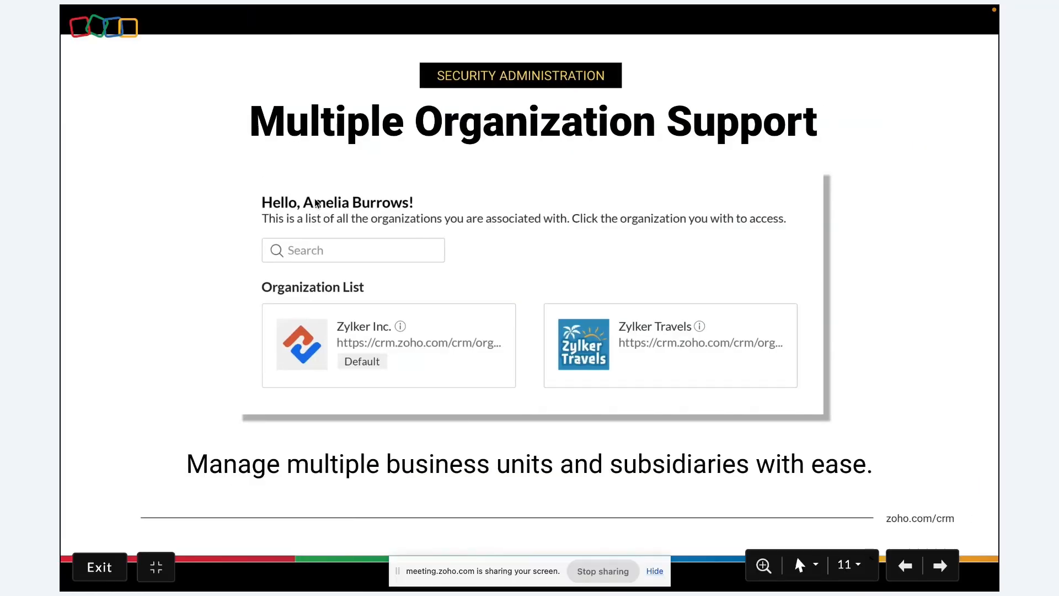
{"action": "key", "text": "Right"}
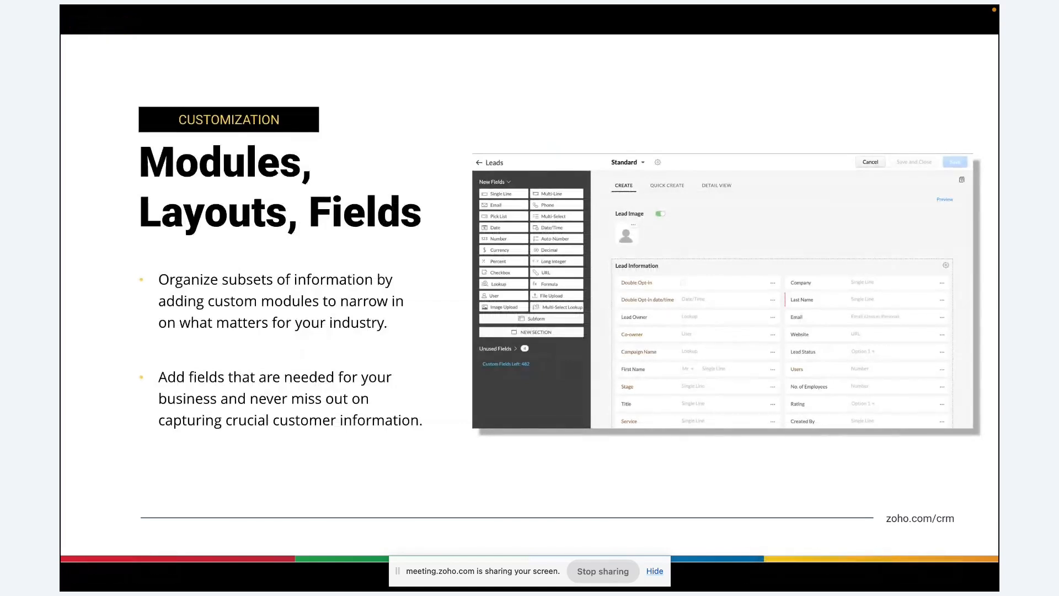
{"action": "key", "text": "alt+Tab"}
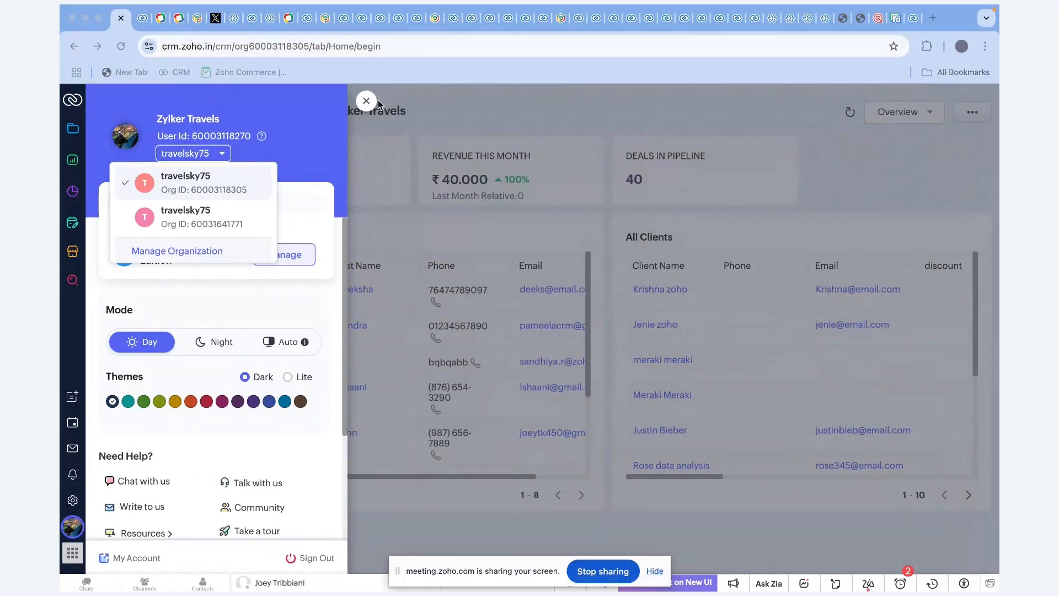
Close the profile panel and browse Propects, Clients, Companies and Deals, ending on Propects.
{"action": "left_click", "coordinate": [367, 102]}
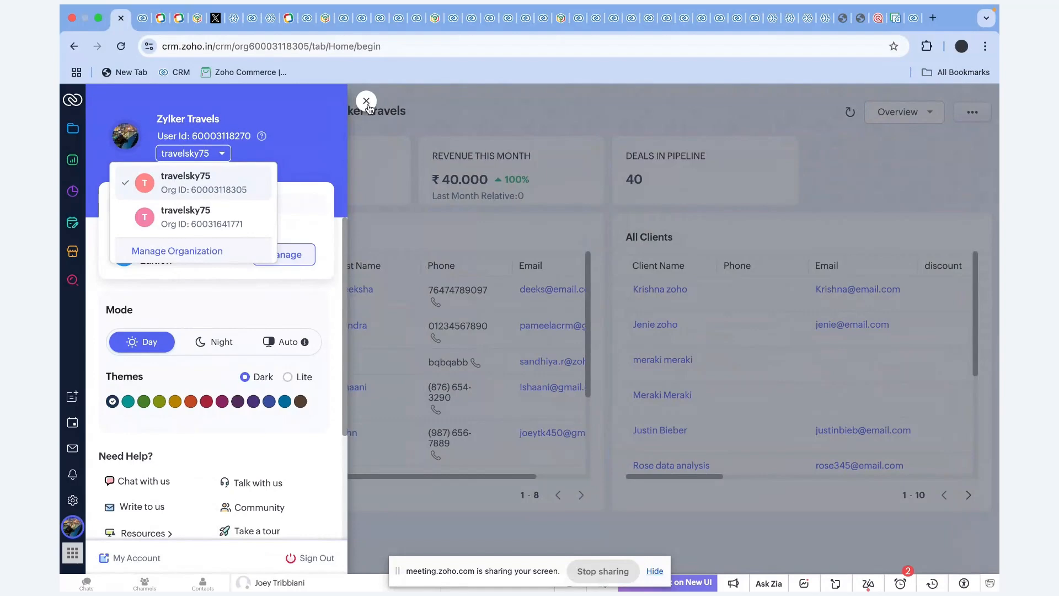
{"action": "left_click", "coordinate": [367, 102]}
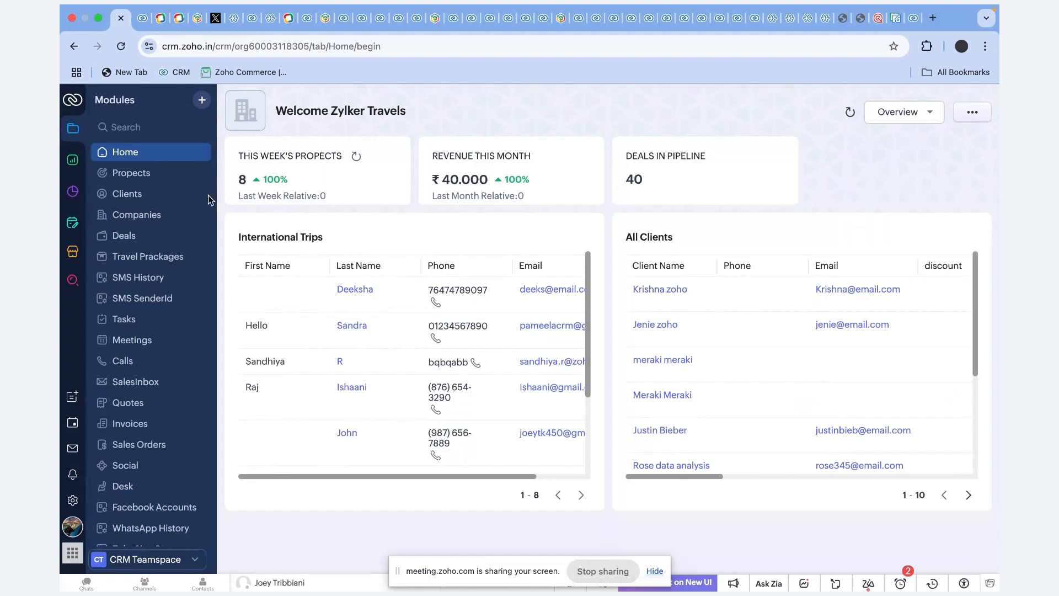
{"action": "left_click", "coordinate": [130, 173]}
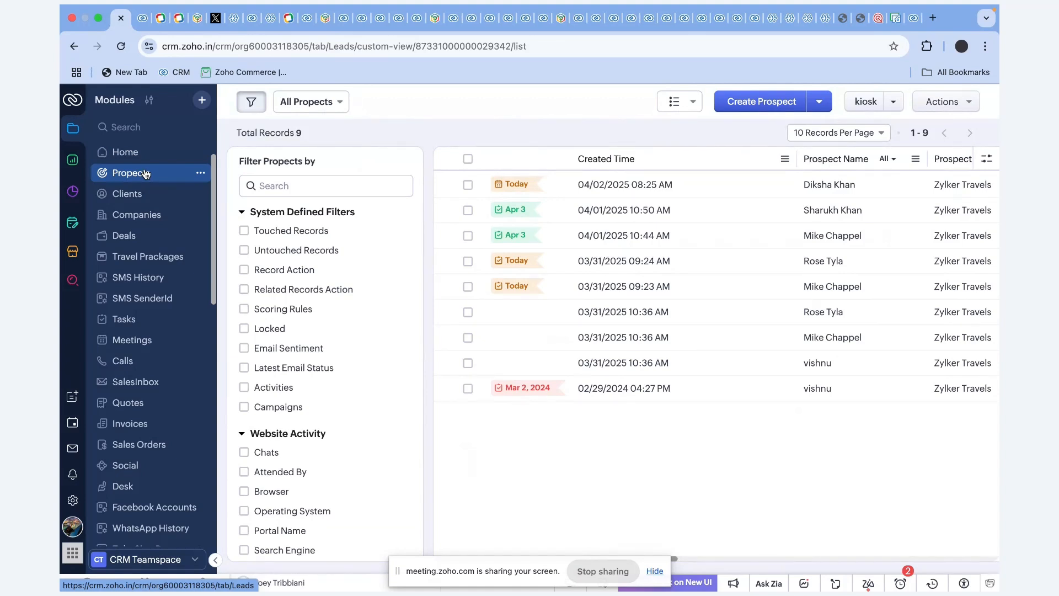
{"action": "left_click", "coordinate": [133, 197]}
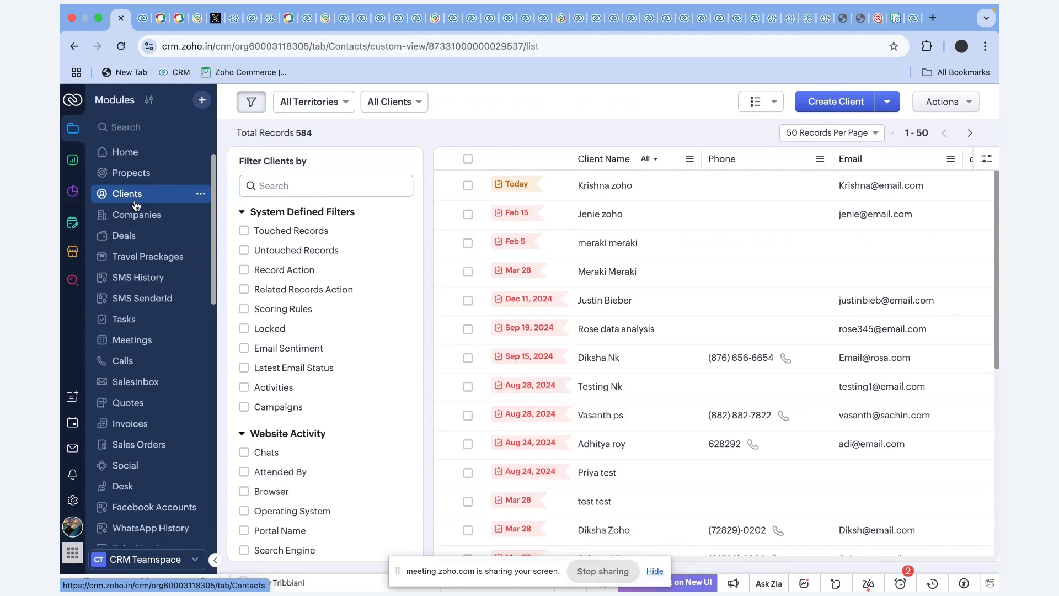
{"action": "left_click", "coordinate": [137, 222]}
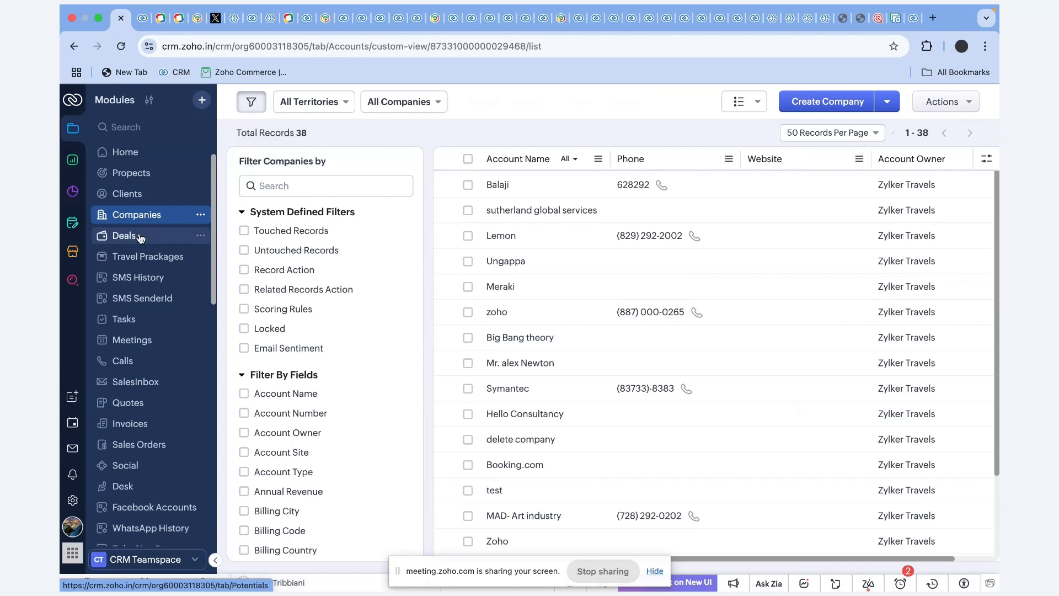
{"action": "left_click", "coordinate": [140, 236]}
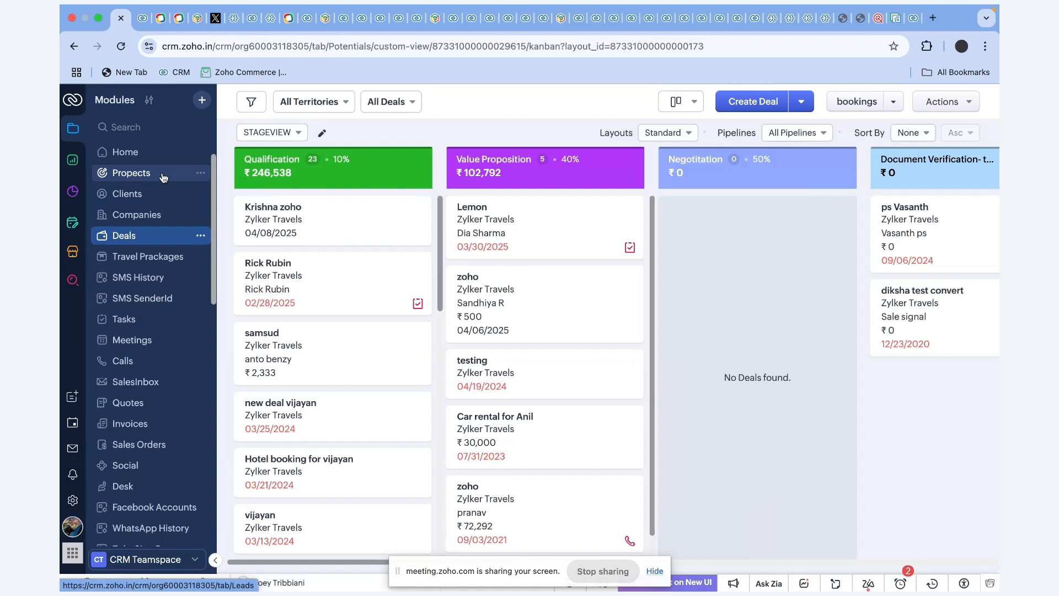
{"action": "left_click", "coordinate": [164, 176]}
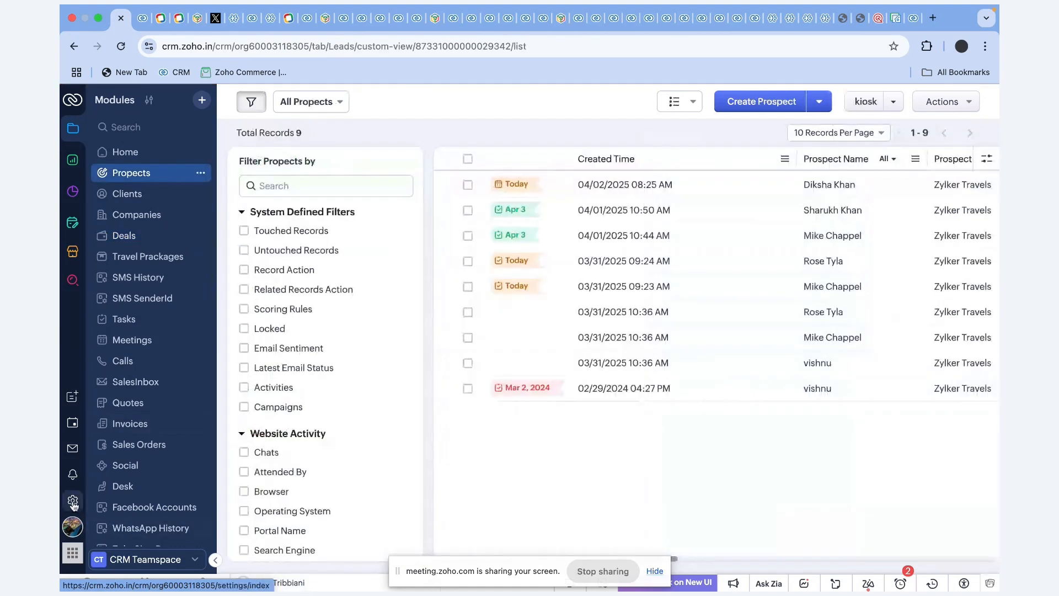
Open Setup's Modules and Fields page under Customization.
{"action": "left_click", "coordinate": [72, 501]}
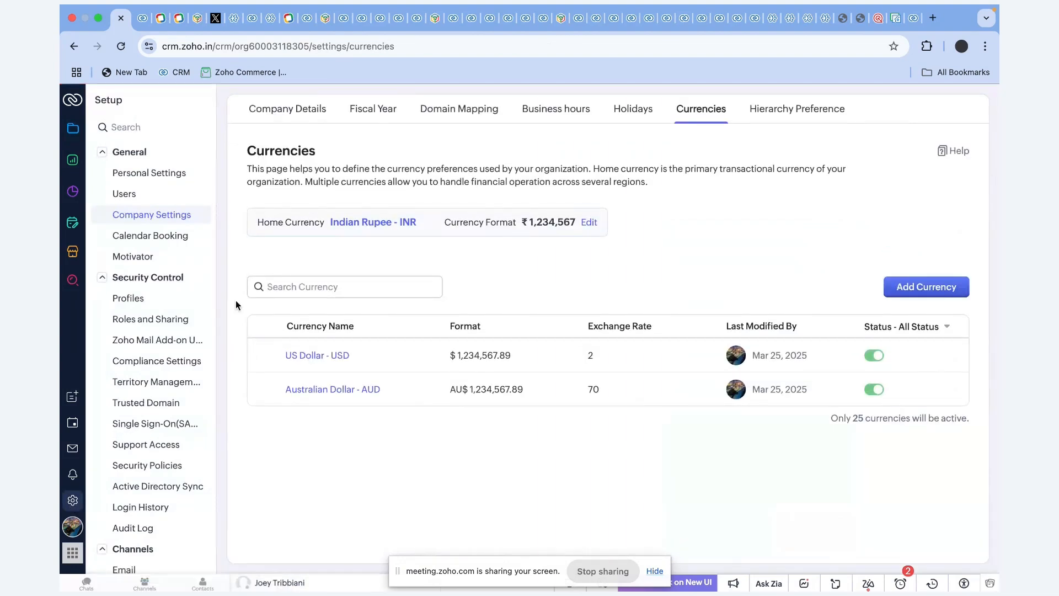
{"action": "scroll", "coordinate": [177, 359], "scroll_direction": "down", "scroll_amount": 10}
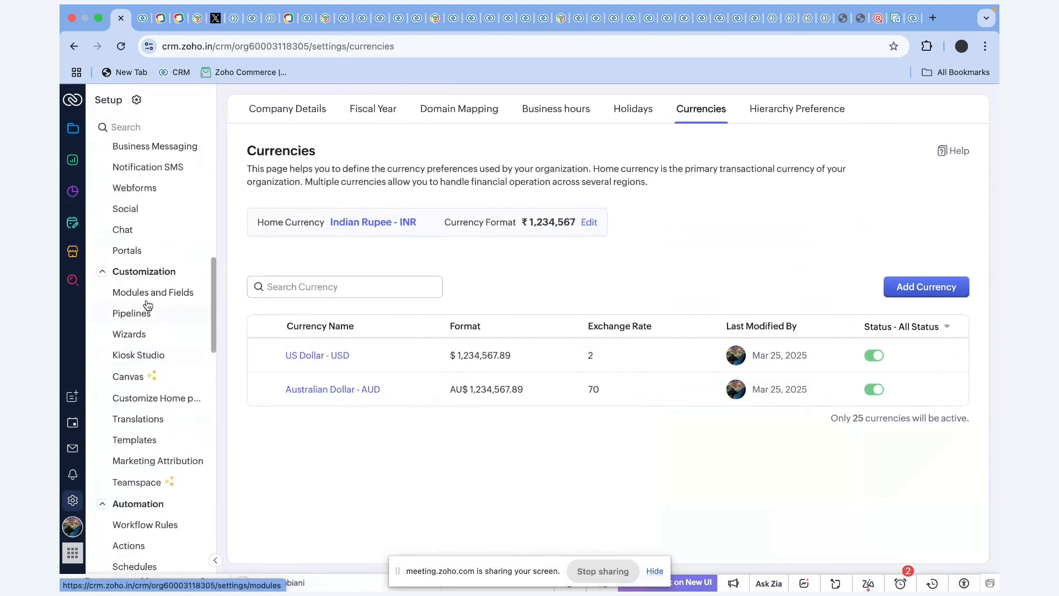
{"action": "left_click", "coordinate": [146, 298]}
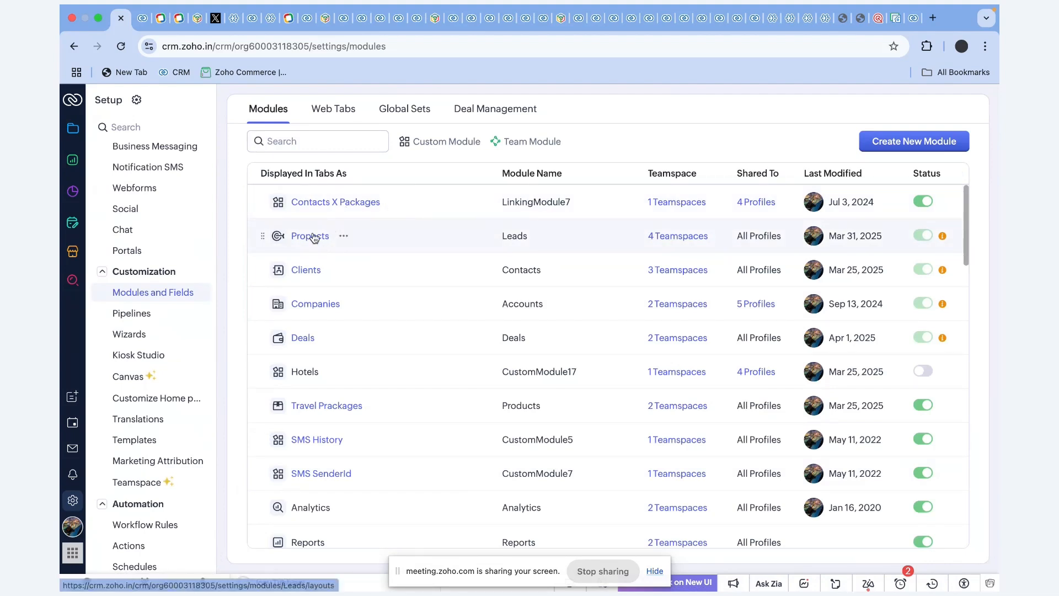
{"action": "left_click", "coordinate": [541, 229]}
{"action": "left_click", "coordinate": [529, 265]}
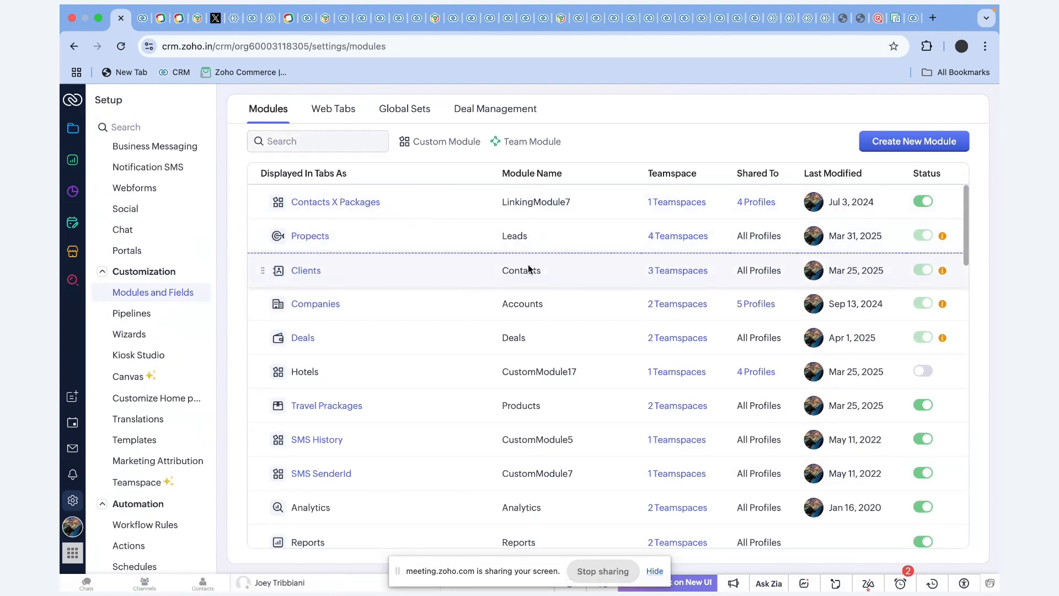
{"action": "left_click", "coordinate": [344, 237]}
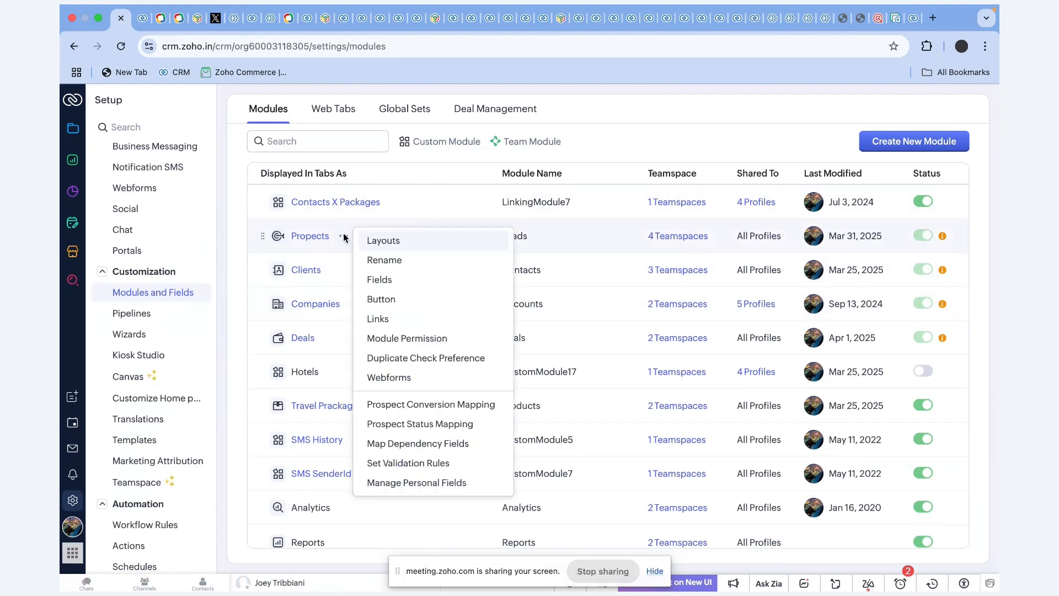
{"action": "left_click", "coordinate": [391, 268]}
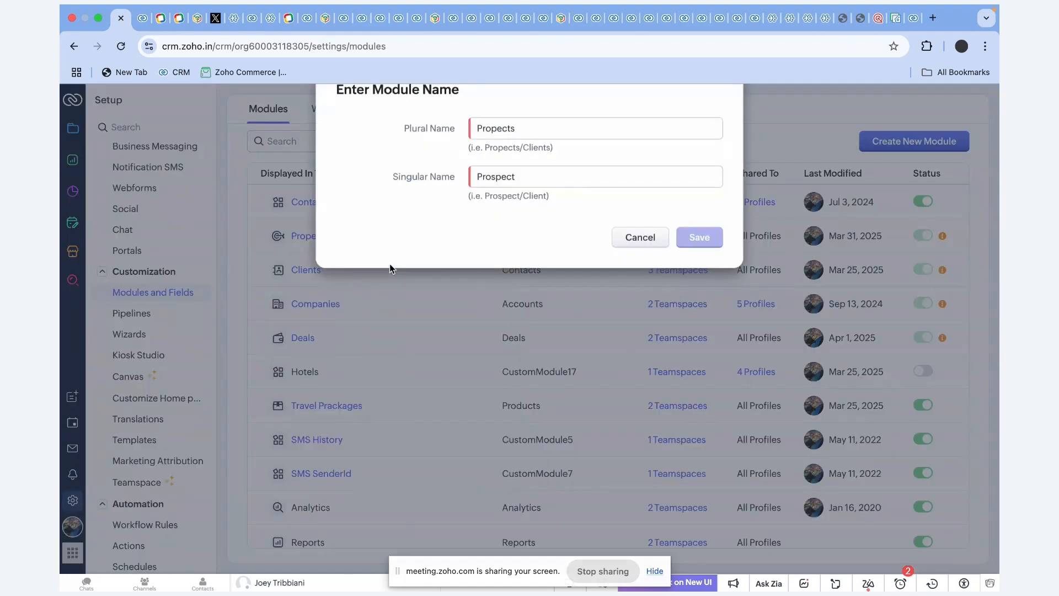
{"action": "left_click", "coordinate": [640, 257]}
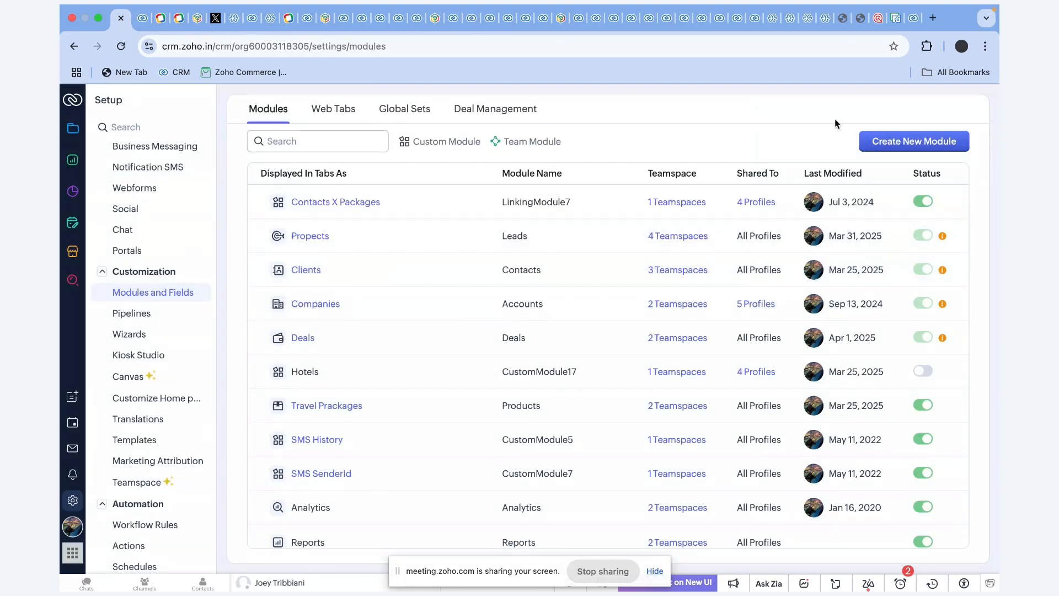
Create a new organization-wide custom module named Insurance in both plural and singular forms.
{"action": "left_click", "coordinate": [887, 143]}
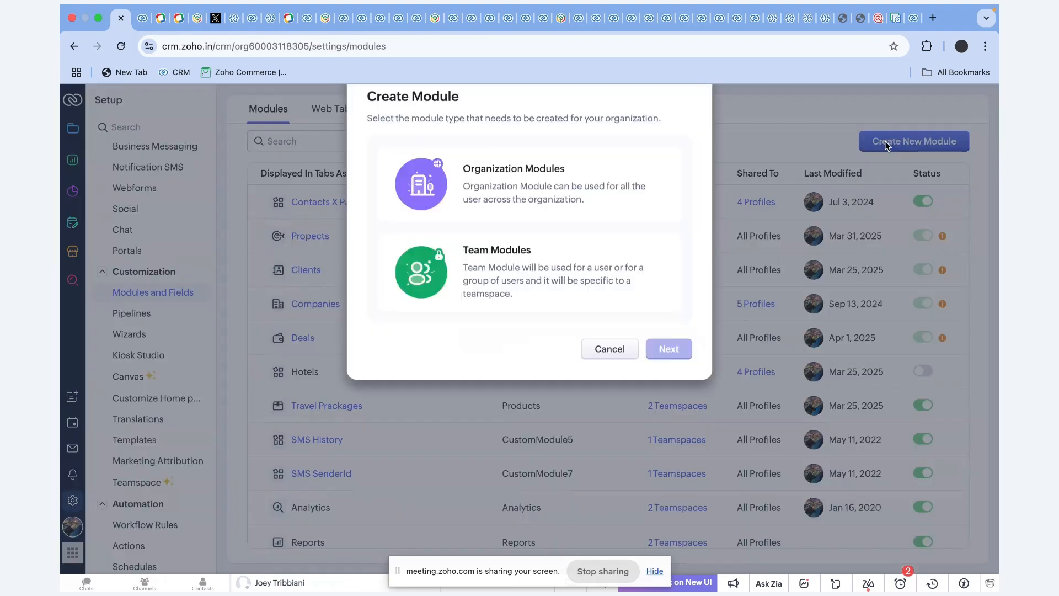
{"action": "left_click", "coordinate": [559, 207]}
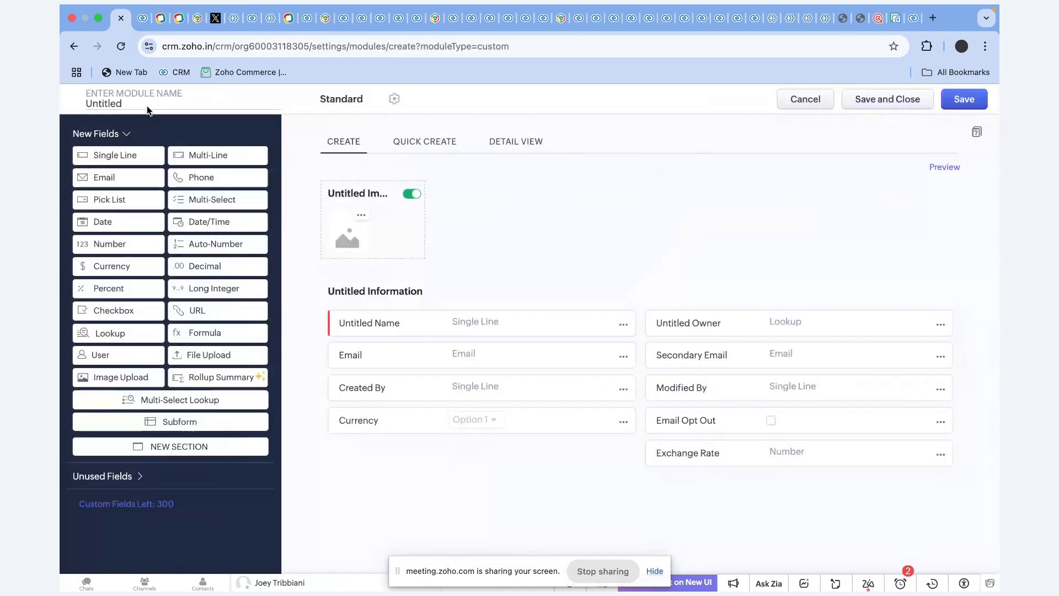
{"action": "left_click", "coordinate": [118, 102]}
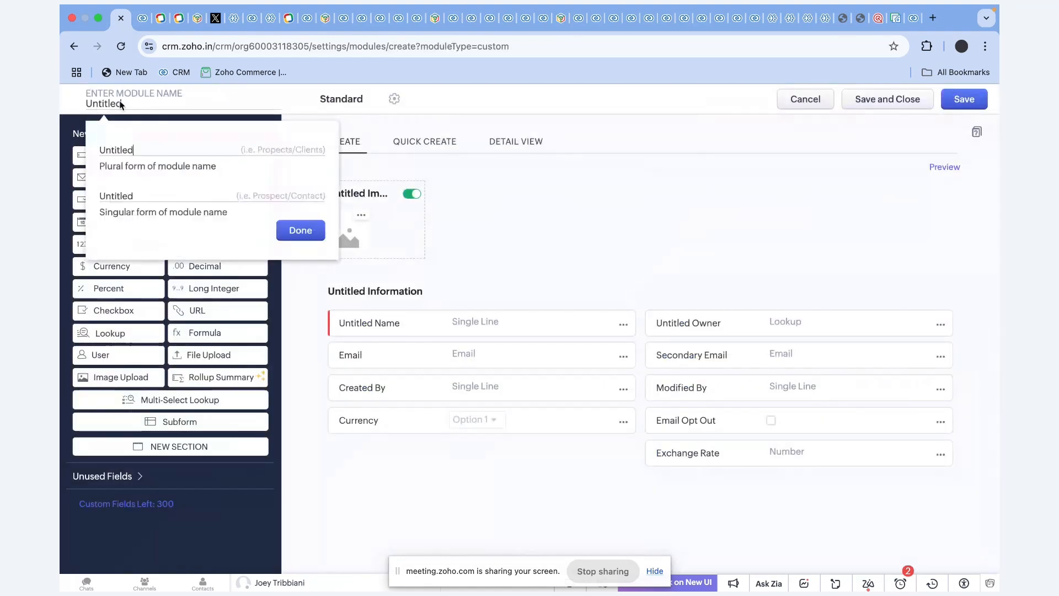
{"action": "left_click", "coordinate": [110, 102]}
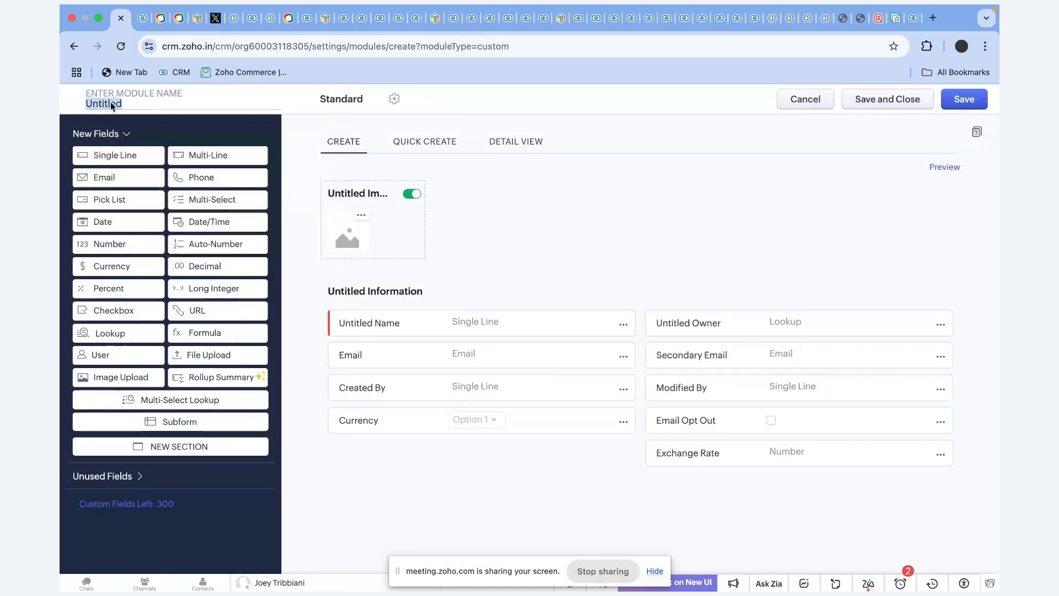
{"action": "left_click", "coordinate": [111, 101]}
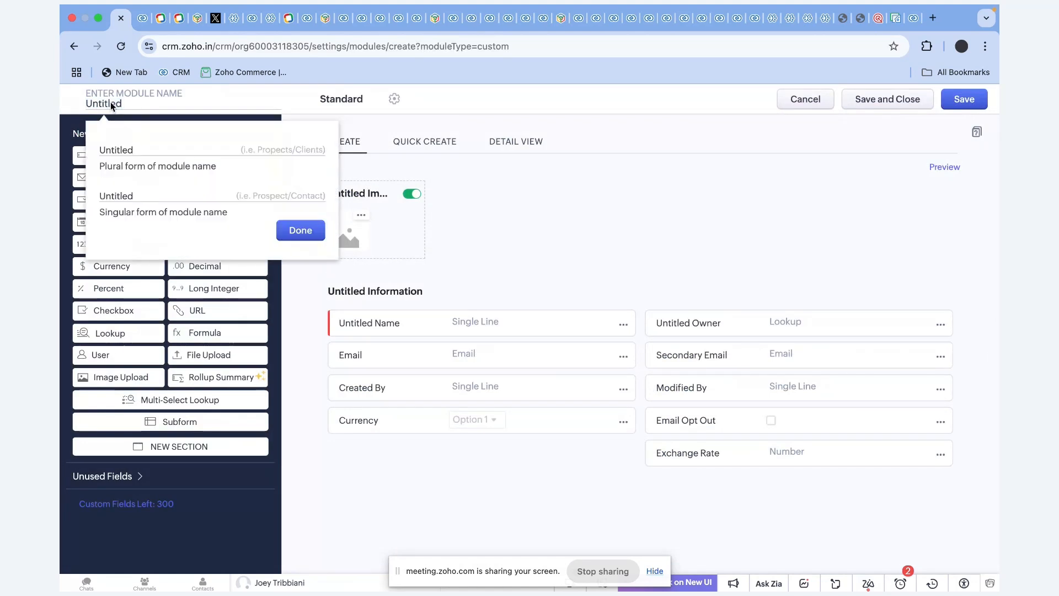
{"action": "key", "text": "Caps_Lock"}
{"action": "key", "text": "BackSpace"}
{"action": "key", "text": "BackSpace"}
{"action": "key", "text": "BackSpace"}
{"action": "key", "text": "BackSpace"}
{"action": "key", "text": "BackSpace"}
{"action": "key", "text": "BackSpace"}
{"action": "key", "text": "BackSpace"}
{"action": "key", "text": "BackSpace"}
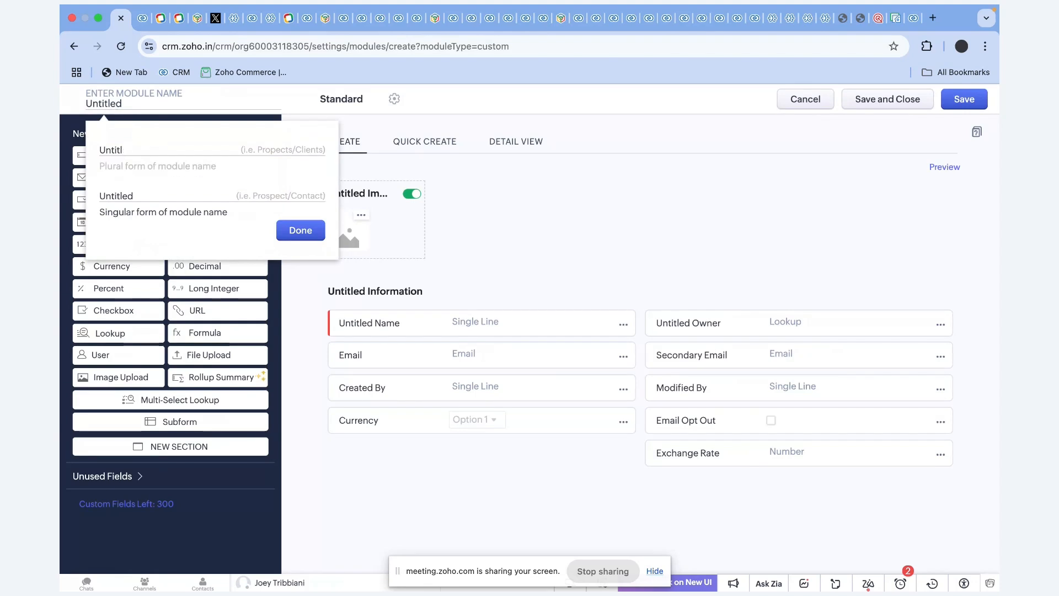
{"action": "type", "text": "Insurn"}
{"action": "key", "text": "BackSpace"}
{"action": "key", "text": "BackSpace"}
{"action": "type", "text": "rance"}
{"action": "left_click", "coordinate": [141, 197]}
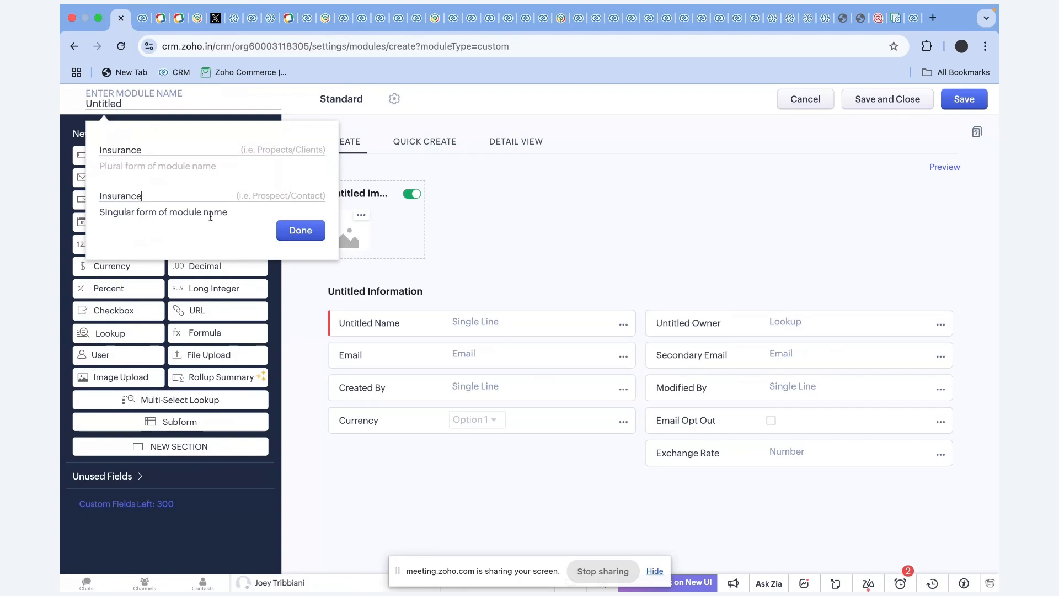
{"action": "left_click", "coordinate": [293, 236]}
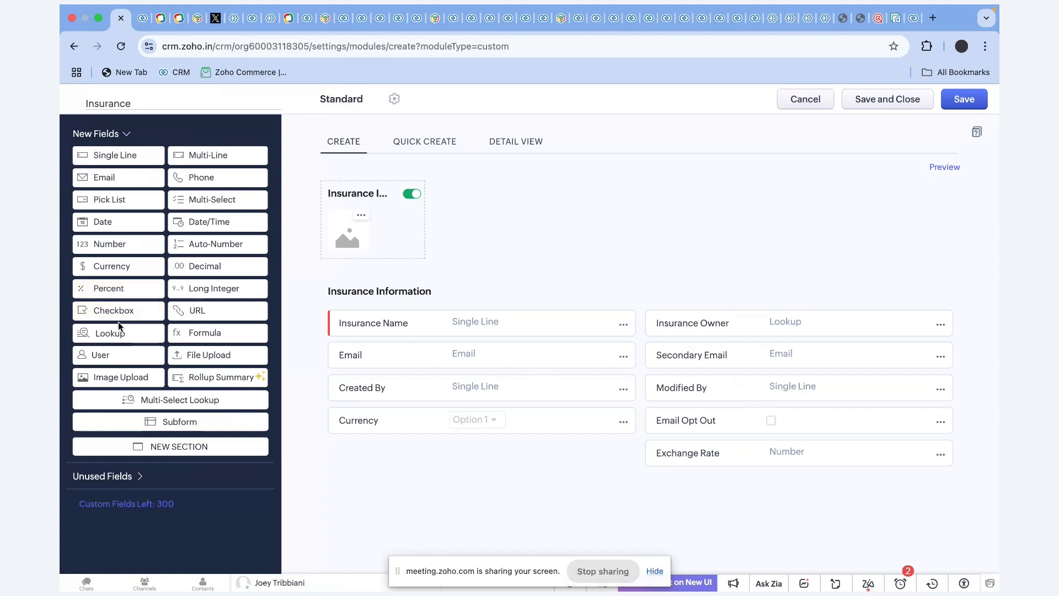
Add a Lookup field to Insurance Information and label it Related Contact.
{"action": "left_click_drag", "start_coordinate": [110, 333], "coordinate": [379, 356]}
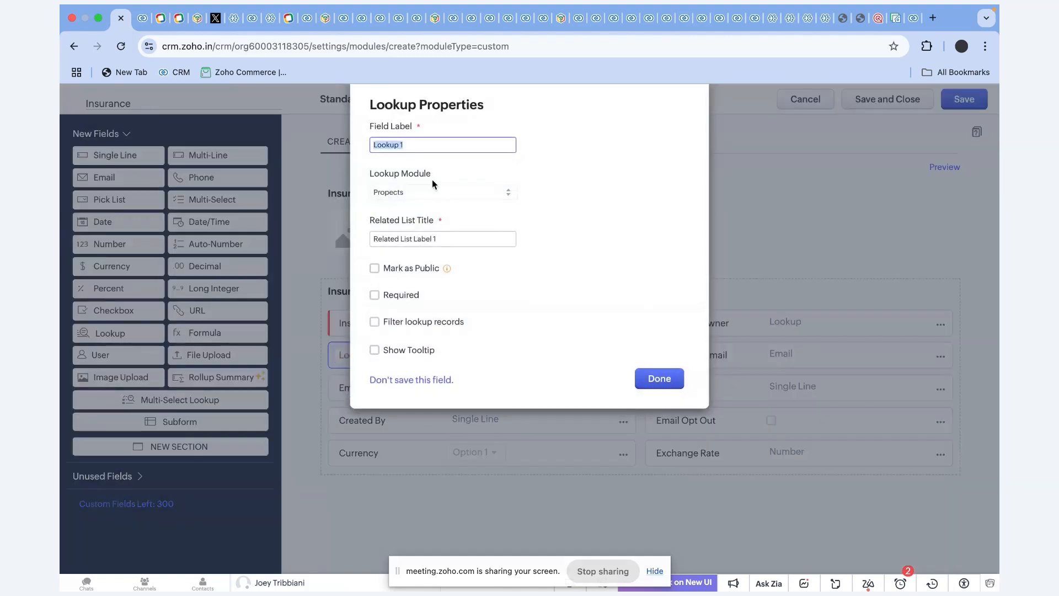
{"action": "key", "text": "BackSpace"}
{"action": "key", "text": "BackSpace"}
{"action": "key", "text": "BackSpace"}
{"action": "key", "text": "BackSpace"}
{"action": "key", "text": "BackSpace"}
{"action": "key", "text": "BackSpace"}
{"action": "type", "text": "LATED"}
{"action": "key", "text": "BackSpace"}
{"action": "key", "text": "BackSpace"}
{"action": "key", "text": "BackSpace"}
{"action": "key", "text": "BackSpace"}
{"action": "key", "text": "BackSpace"}
{"action": "key", "text": "BackSpace"}
{"action": "key", "text": "BackSpace"}
{"action": "key", "text": "Caps_Lock"}
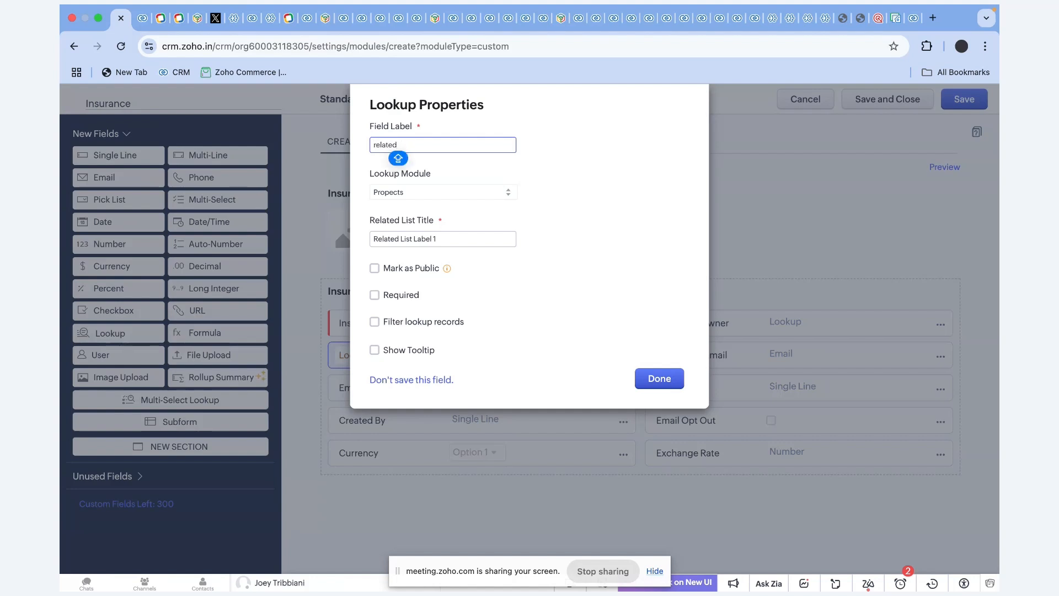
{"action": "type", "text": "Contact"}
{"action": "left_click", "coordinate": [376, 144]}
{"action": "key", "text": "BackSpace"}
{"action": "key", "text": "Caps_Lock"}
{"action": "type", "text": "R"}
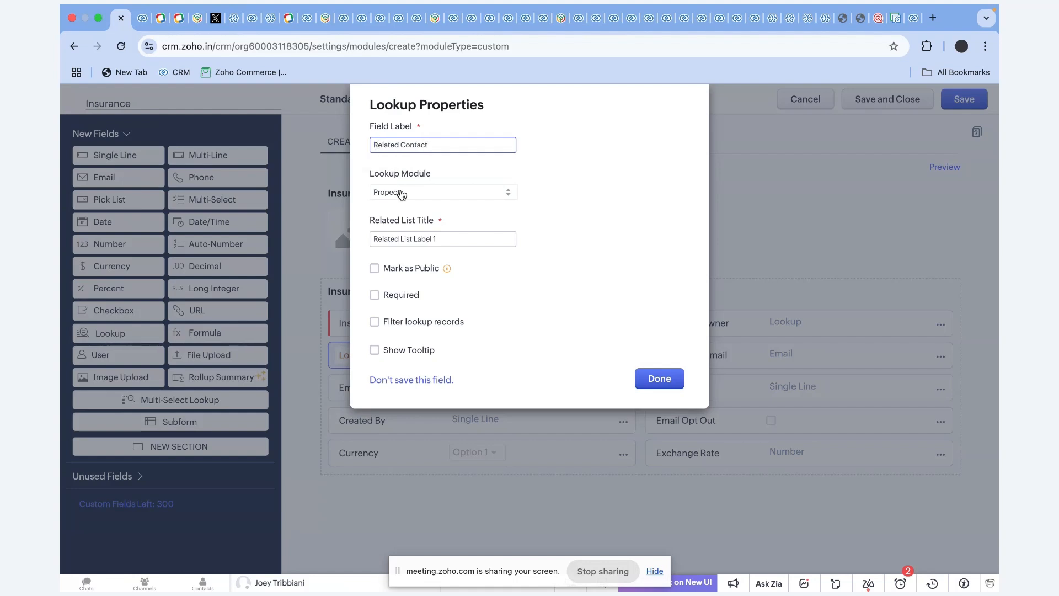
Link the lookup to the Clients module with related list title Insurance and confirm.
{"action": "left_click", "coordinate": [397, 191]}
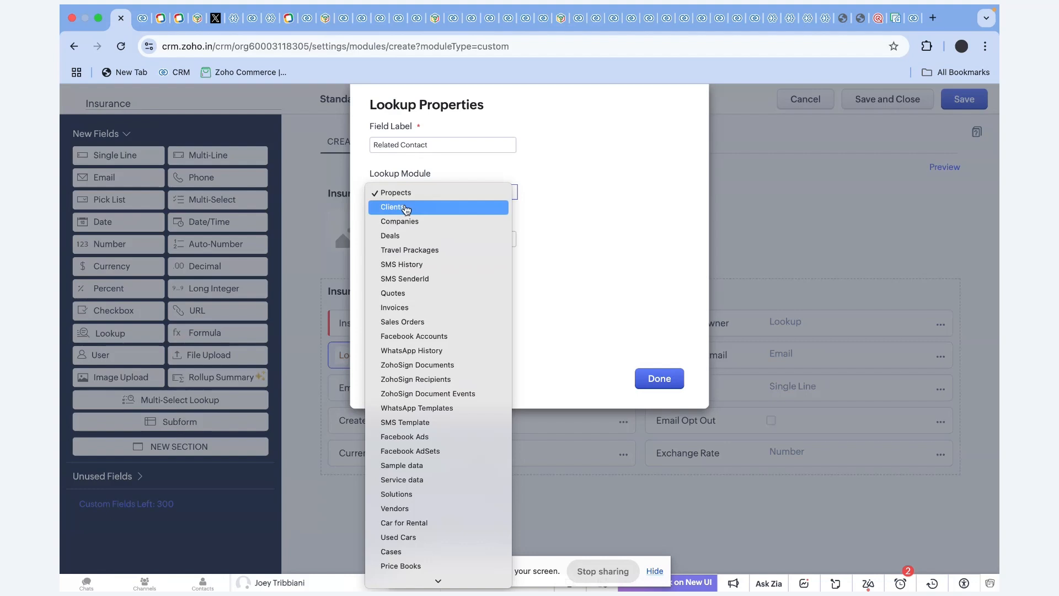
{"action": "left_click", "coordinate": [407, 208]}
{"action": "left_click_drag", "start_coordinate": [440, 239], "coordinate": [346, 238]}
{"action": "key", "text": "BackSpace"}
{"action": "left_click", "coordinate": [371, 245]}
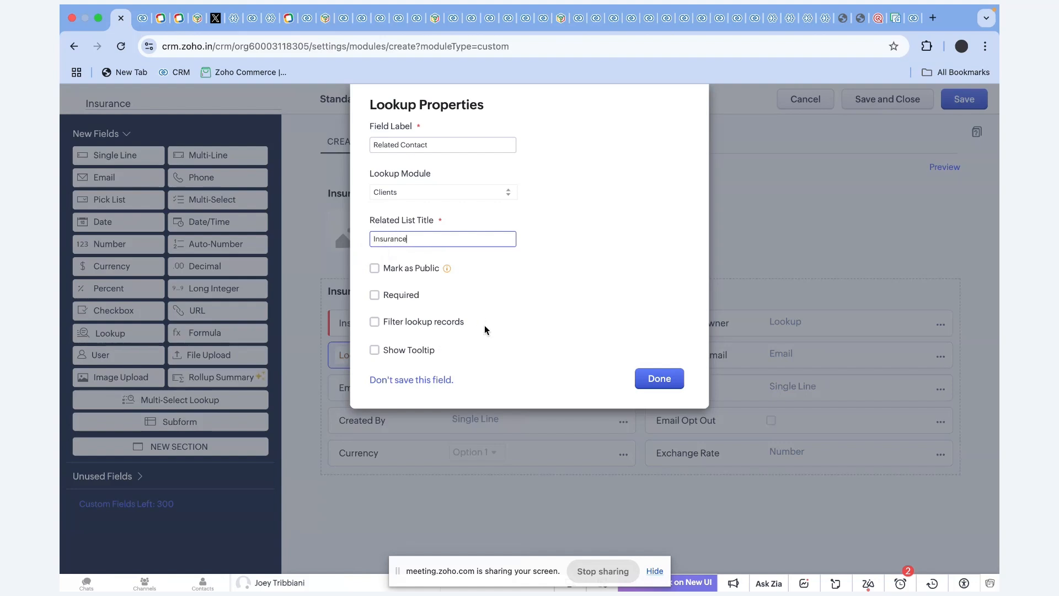
{"action": "left_click", "coordinate": [652, 385]}
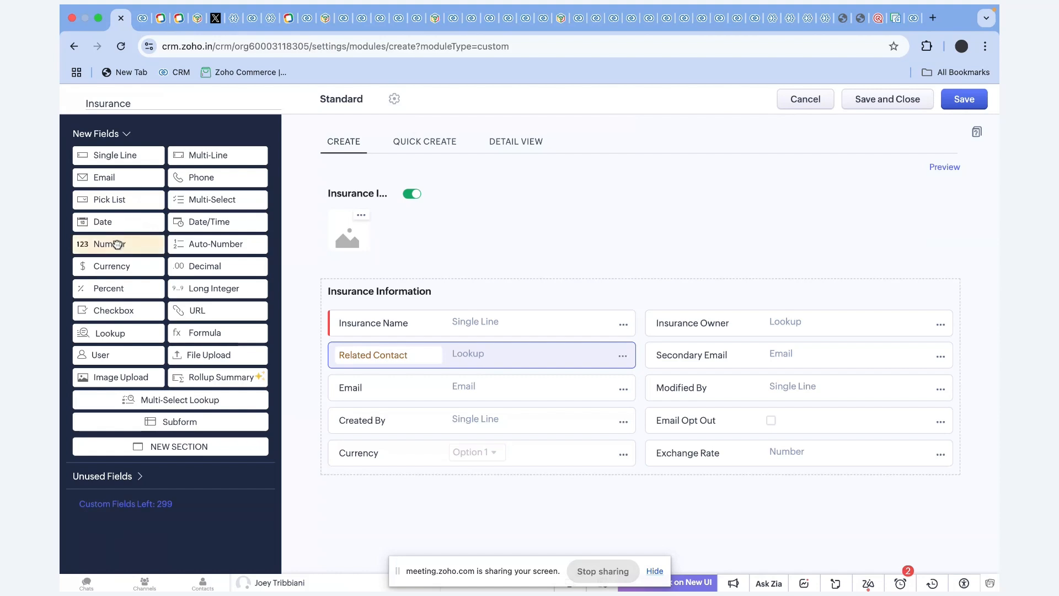
Add a Number field named Insurance Number below Related Contact.
{"action": "left_click_drag", "start_coordinate": [117, 244], "coordinate": [353, 380]}
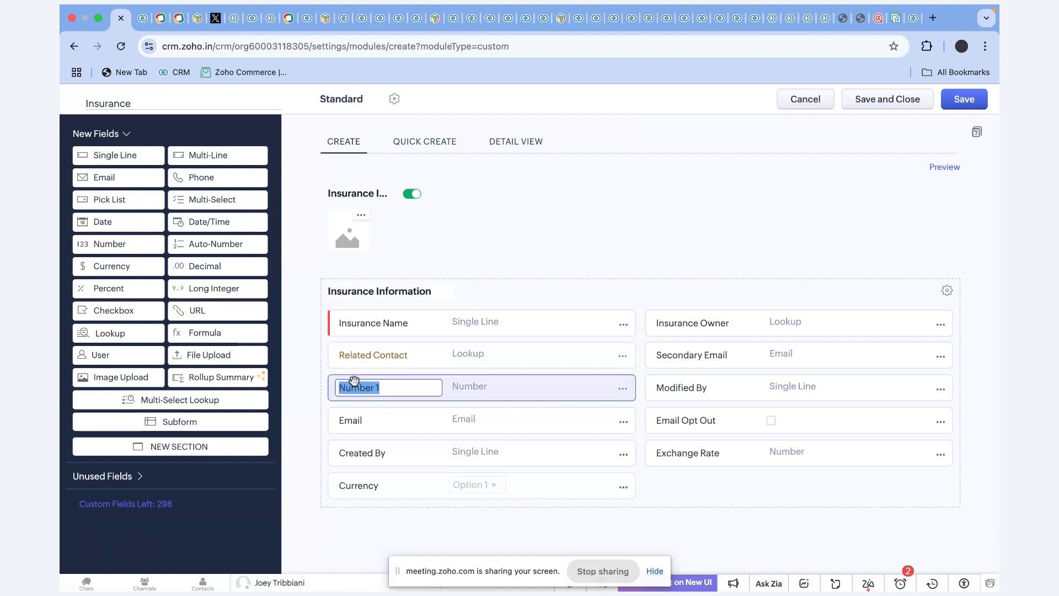
{"action": "type", "text": "Insurance Number"}
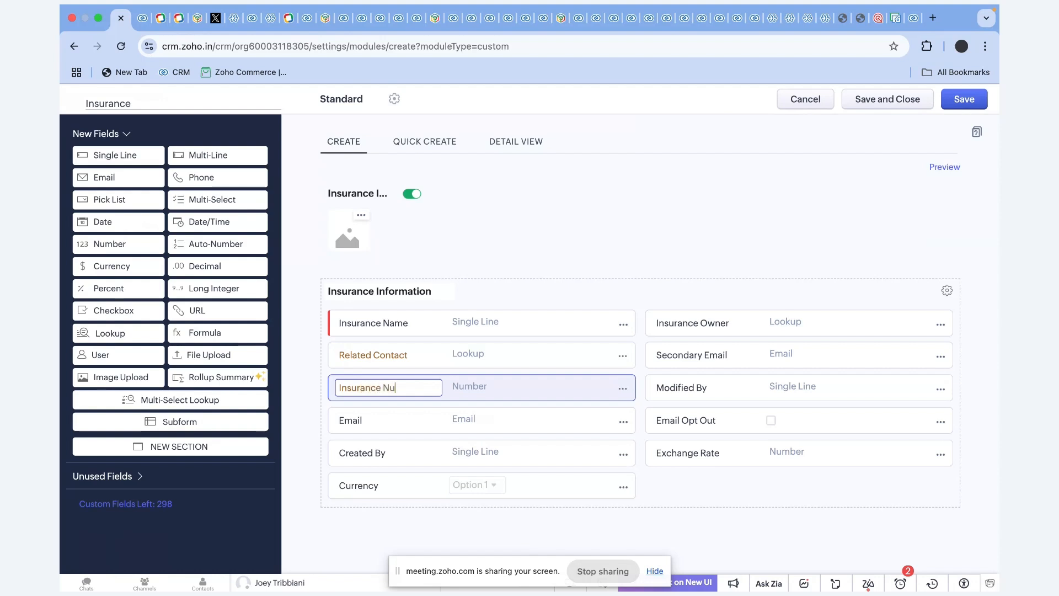
{"action": "left_click", "coordinate": [537, 288]}
Add two Date fields labelled Starting date and Ends on.
{"action": "left_click_drag", "start_coordinate": [137, 225], "coordinate": [365, 412]}
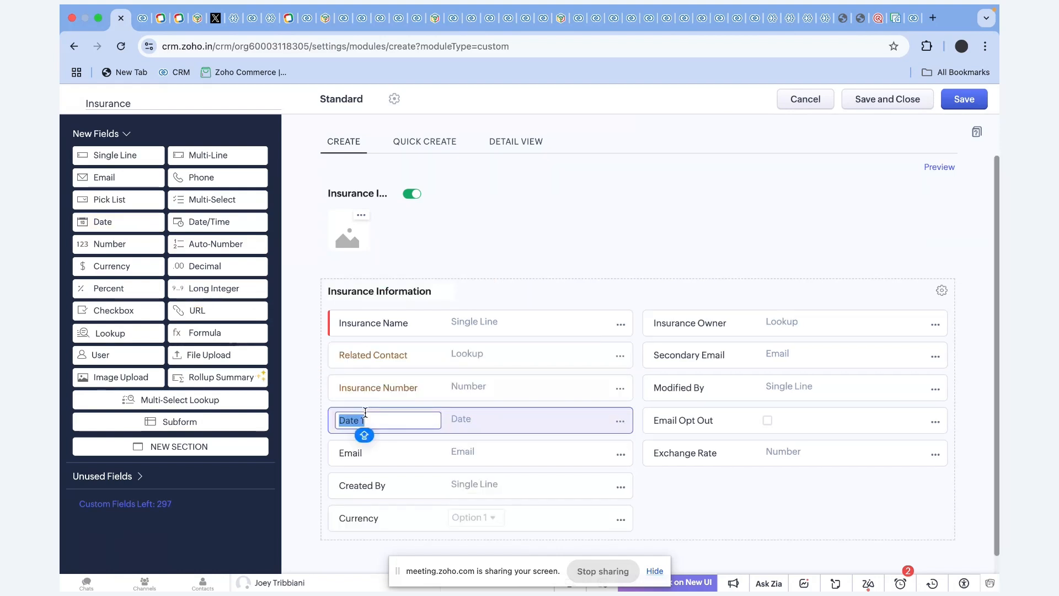
{"action": "type", "text": "Starting d"}
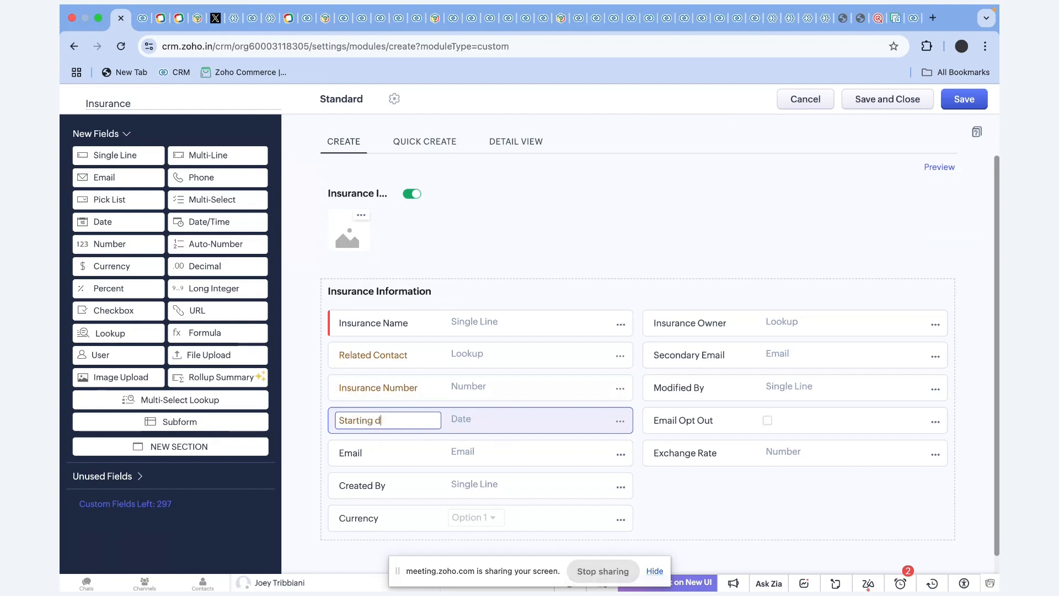
{"action": "type", "text": "te"}
{"action": "key", "text": "BackSpace"}
{"action": "key", "text": "BackSpace"}
{"action": "key", "text": "BackSpace"}
{"action": "type", "text": "ate"}
{"action": "left_click_drag", "start_coordinate": [97, 222], "coordinate": [388, 448]}
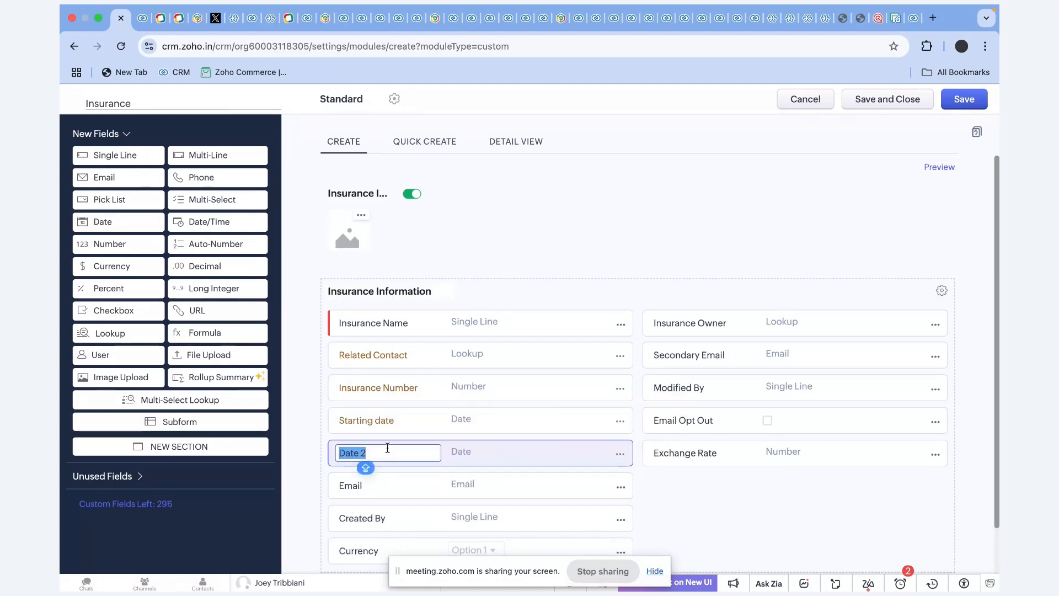
{"action": "type", "text": "Emn"}
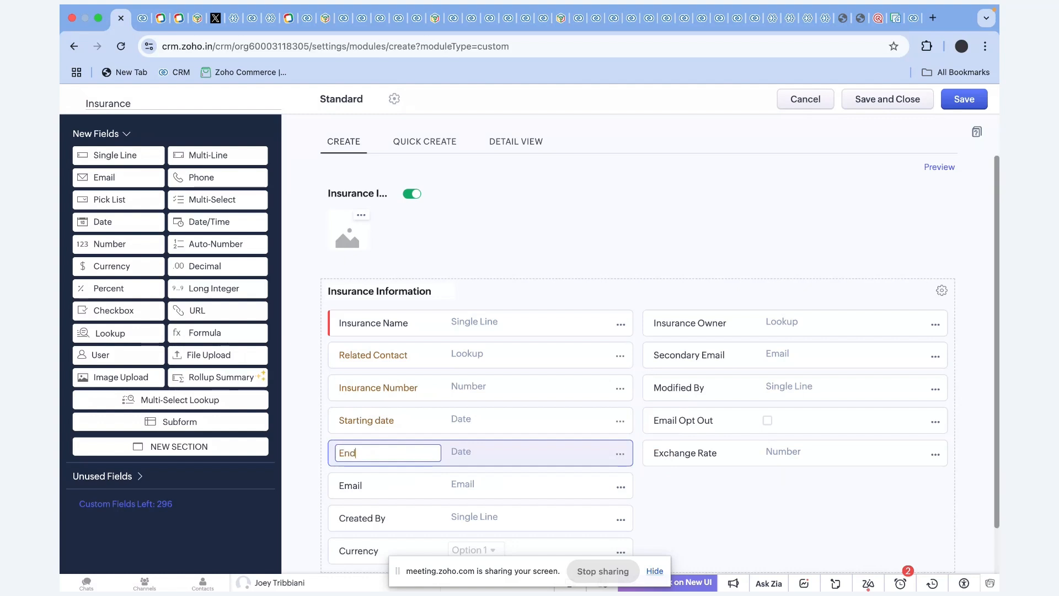
{"action": "type", "text": "s on"}
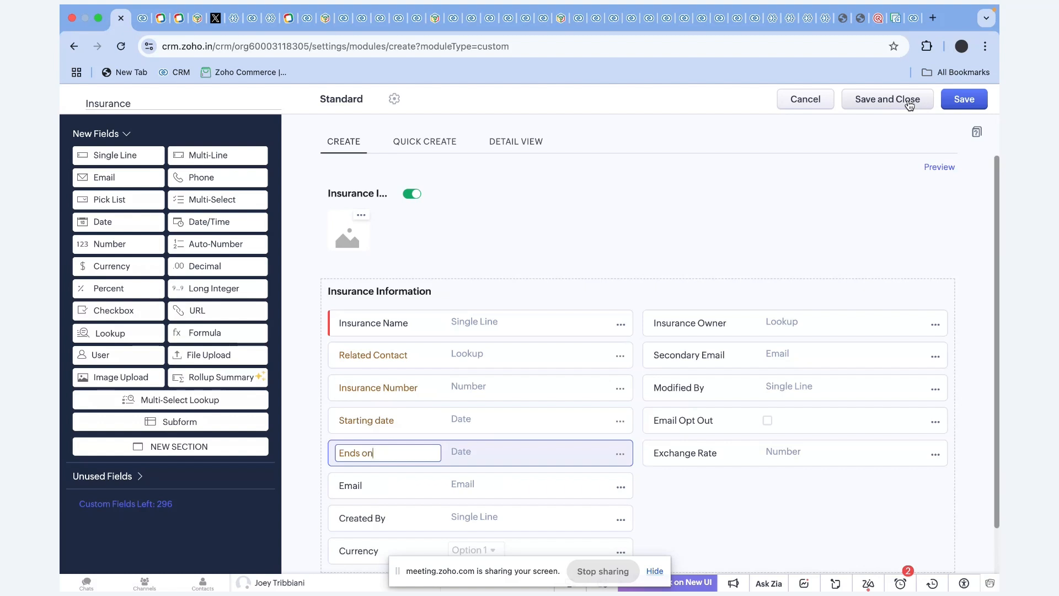
Save the Insurance module with Standard, marketplace, Sales Person and Sales Coordinator profile access, then return home.
{"action": "left_click", "coordinate": [181, 514]}
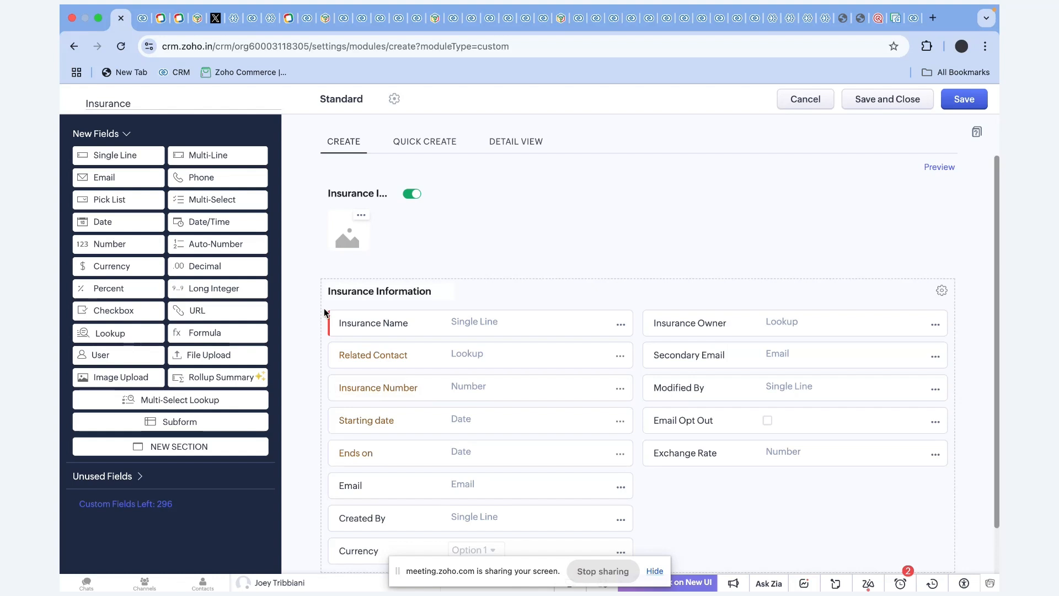
{"action": "left_click", "coordinate": [895, 99]}
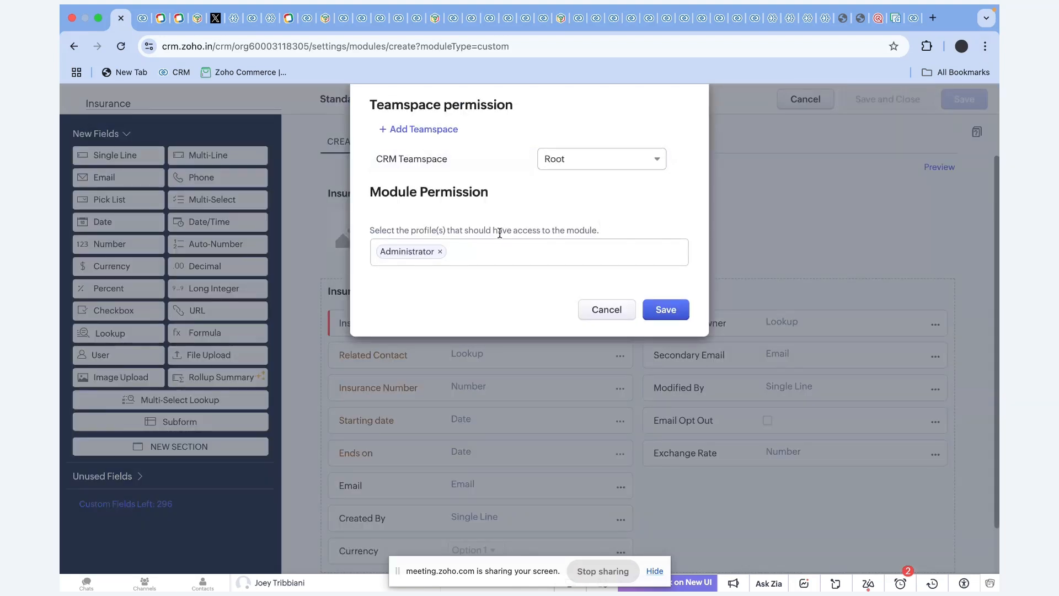
{"action": "left_click", "coordinate": [485, 251]}
{"action": "left_click", "coordinate": [439, 278]}
{"action": "left_click", "coordinate": [441, 280]}
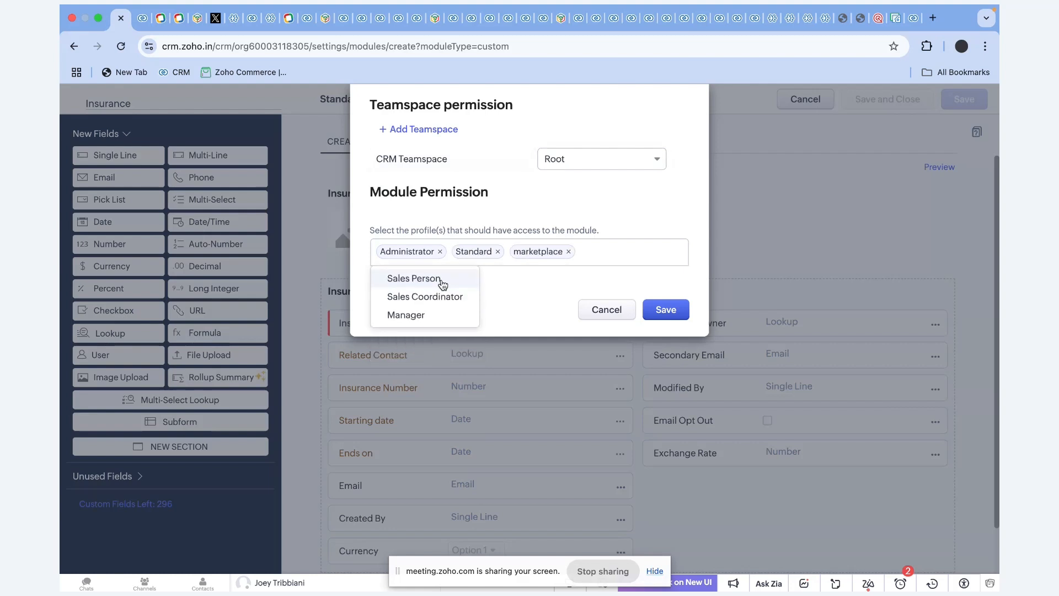
{"action": "left_click", "coordinate": [442, 283]}
{"action": "left_click", "coordinate": [441, 280]}
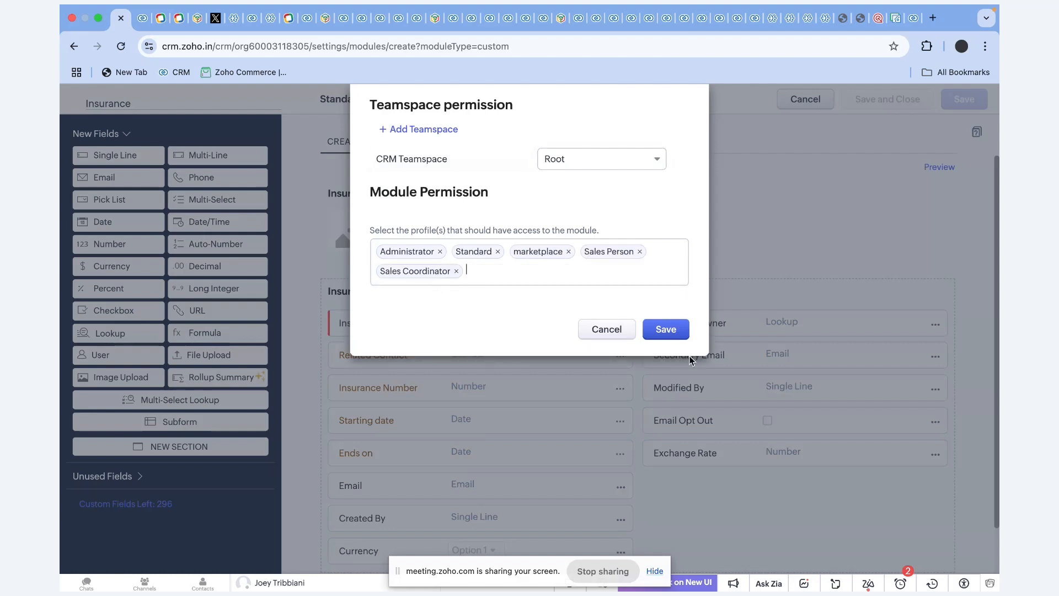
{"action": "left_click", "coordinate": [671, 326]}
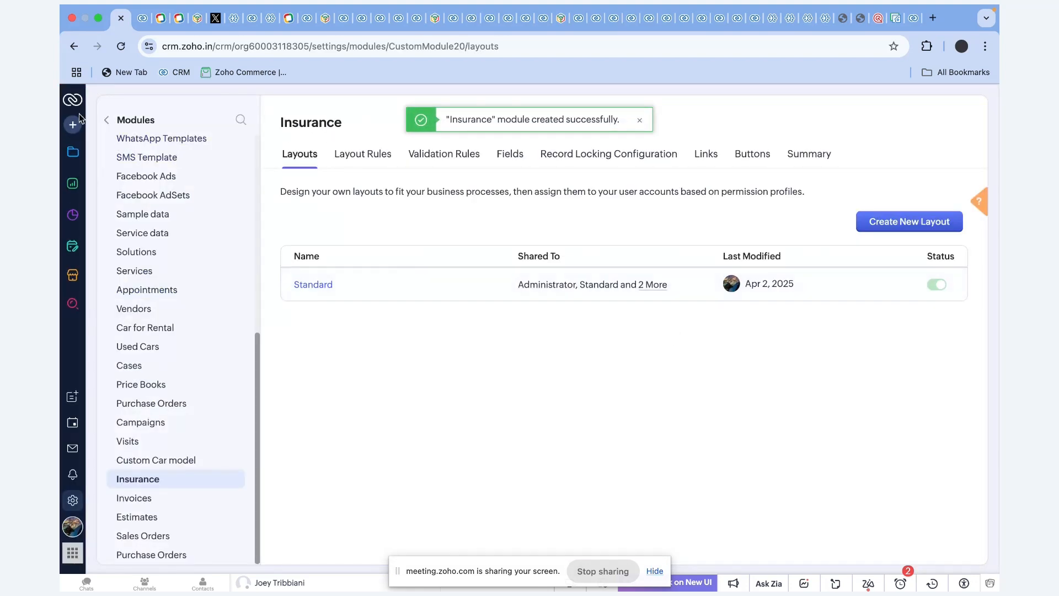
{"action": "left_click", "coordinate": [74, 104]}
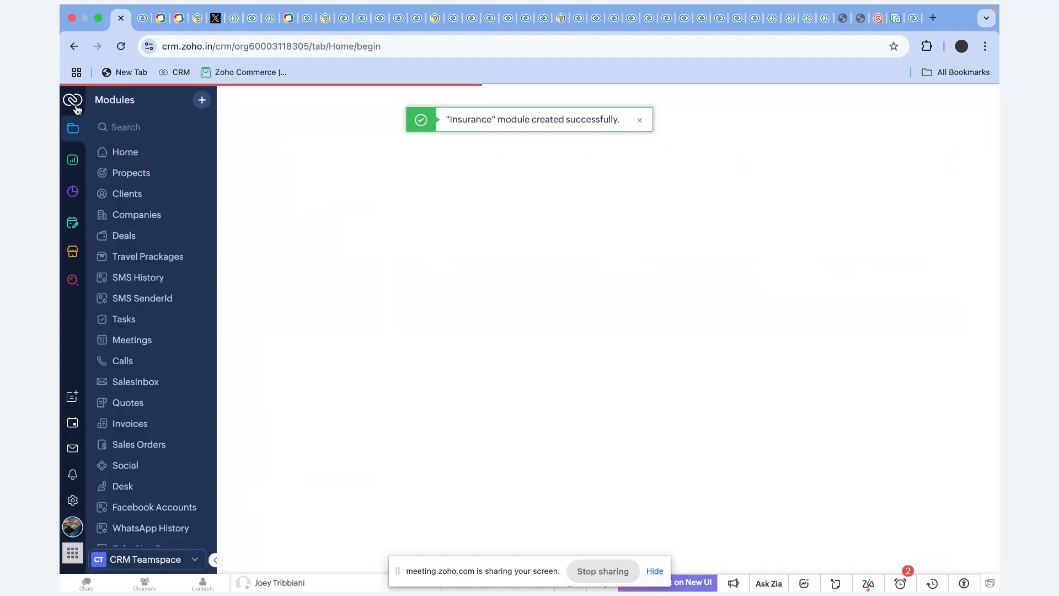
{"action": "scroll", "coordinate": [164, 445], "scroll_direction": "down", "scroll_amount": 10}
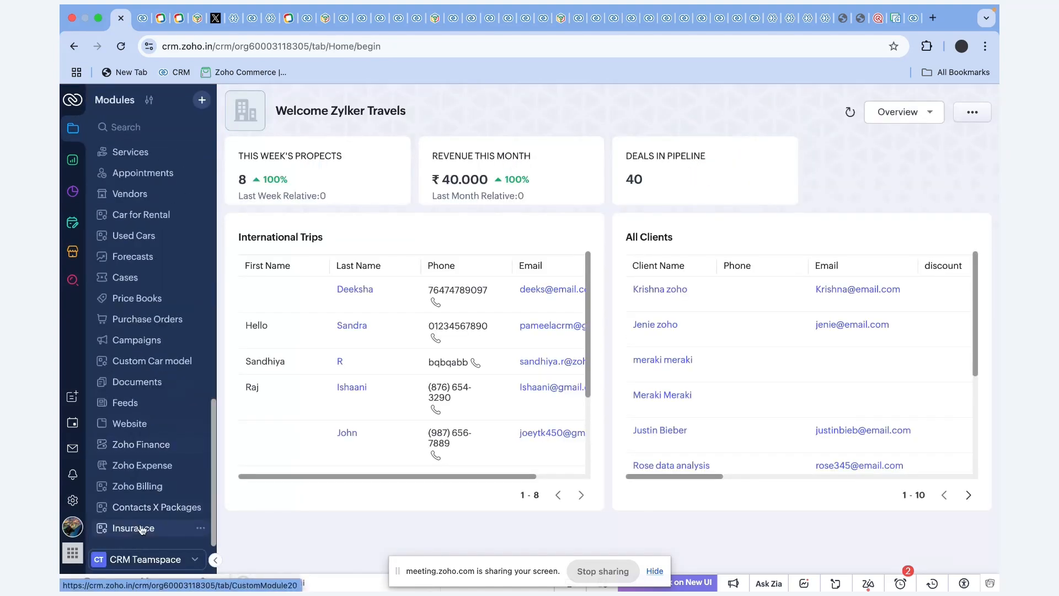
Create an Insurance record 'Insurance for travel' with the first client as Related Contact.
{"action": "left_click", "coordinate": [134, 529]}
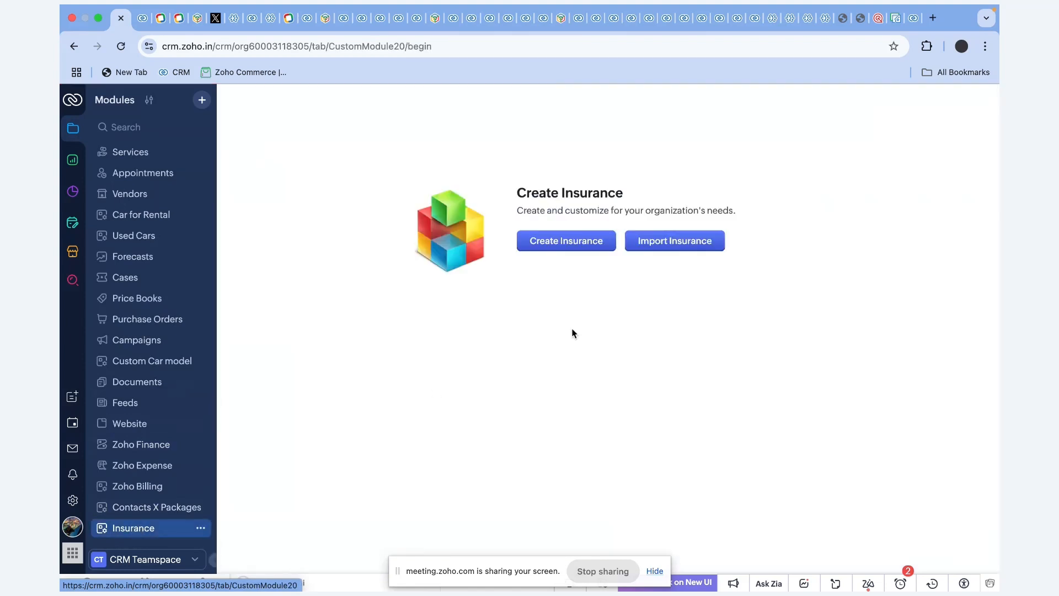
{"action": "left_click", "coordinate": [578, 243]}
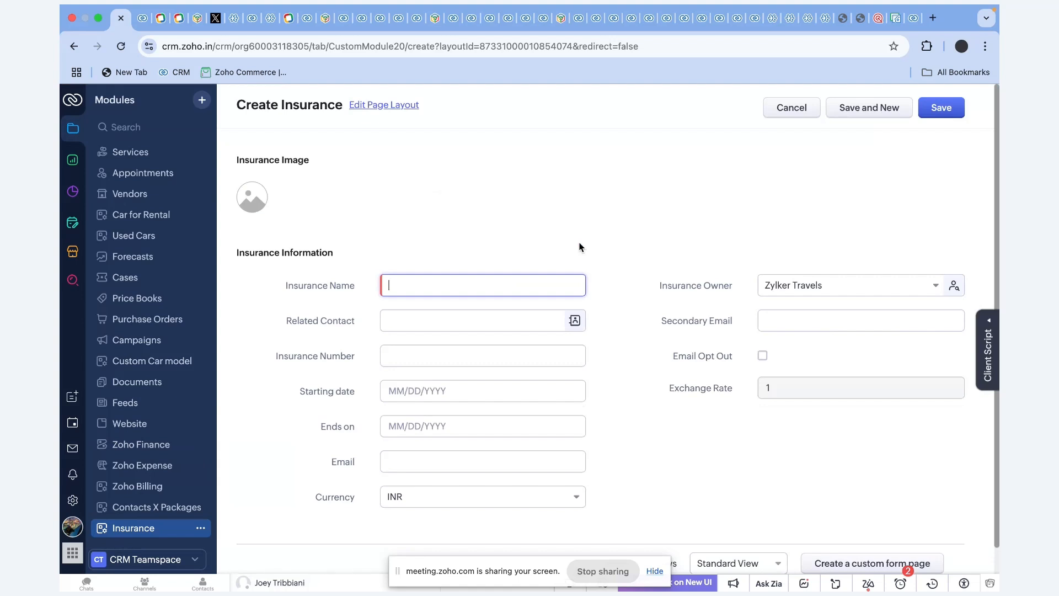
{"action": "type", "text": "Insurance for travel"}
{"action": "left_click", "coordinate": [468, 324]}
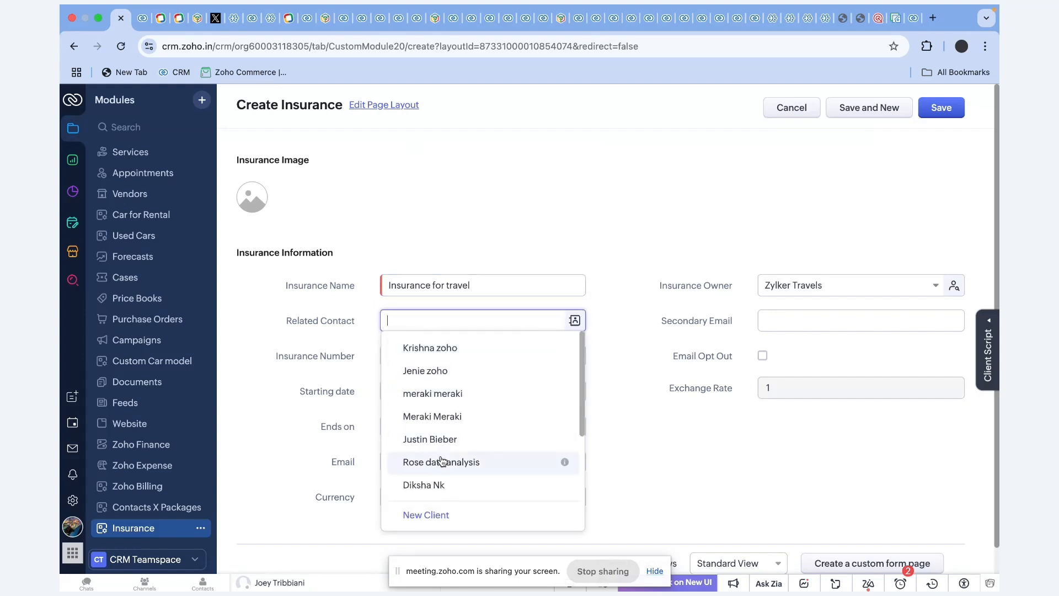
{"action": "left_click", "coordinate": [464, 351]}
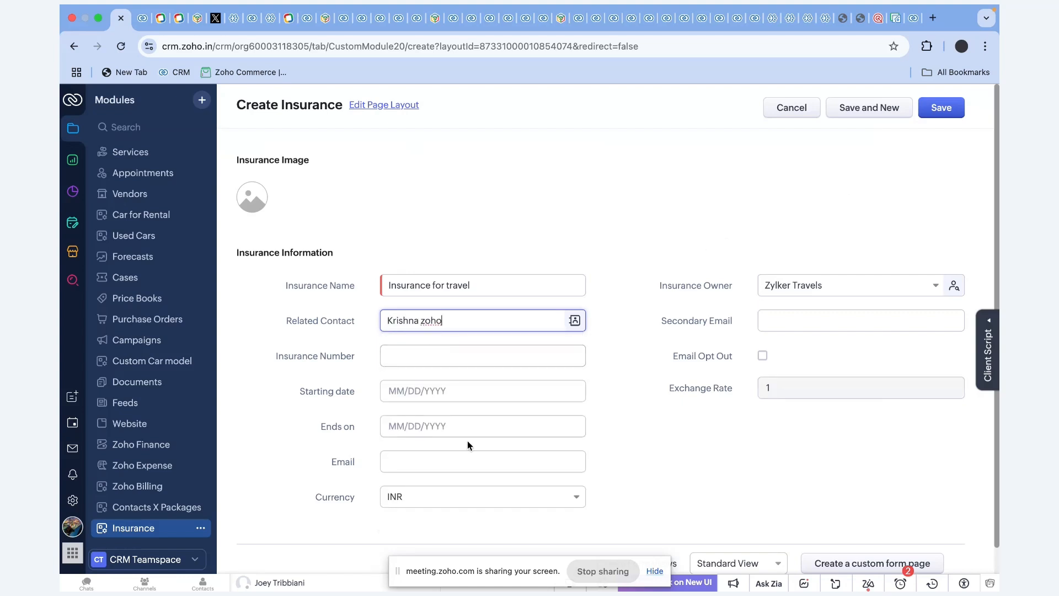
{"action": "left_click", "coordinate": [940, 105]}
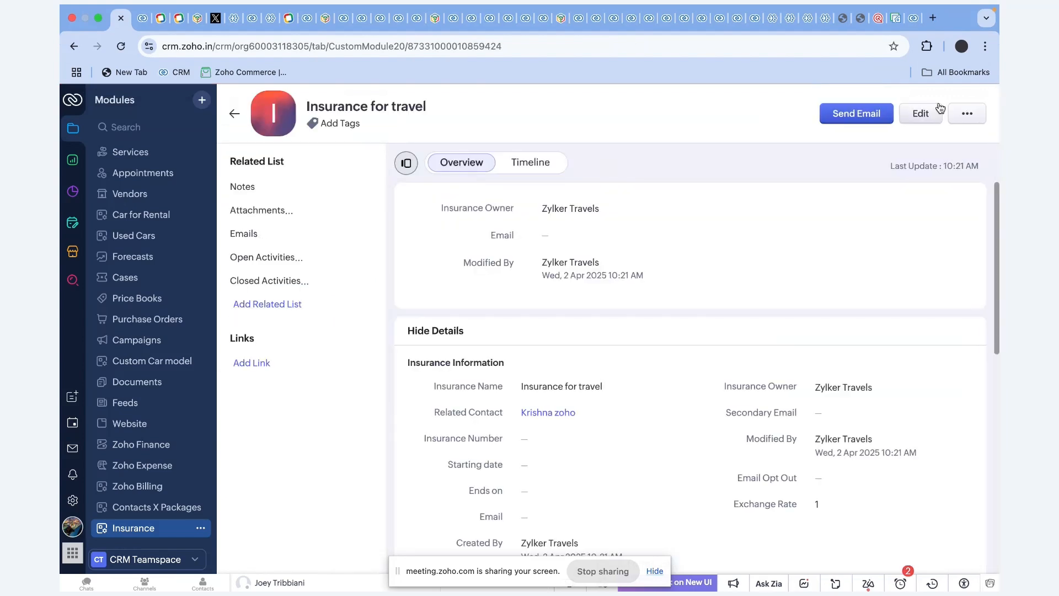
Open the linked client from the Related Contact field of 'Insurance for travel'.
{"action": "scroll", "coordinate": [502, 273], "scroll_direction": "down", "scroll_amount": 5}
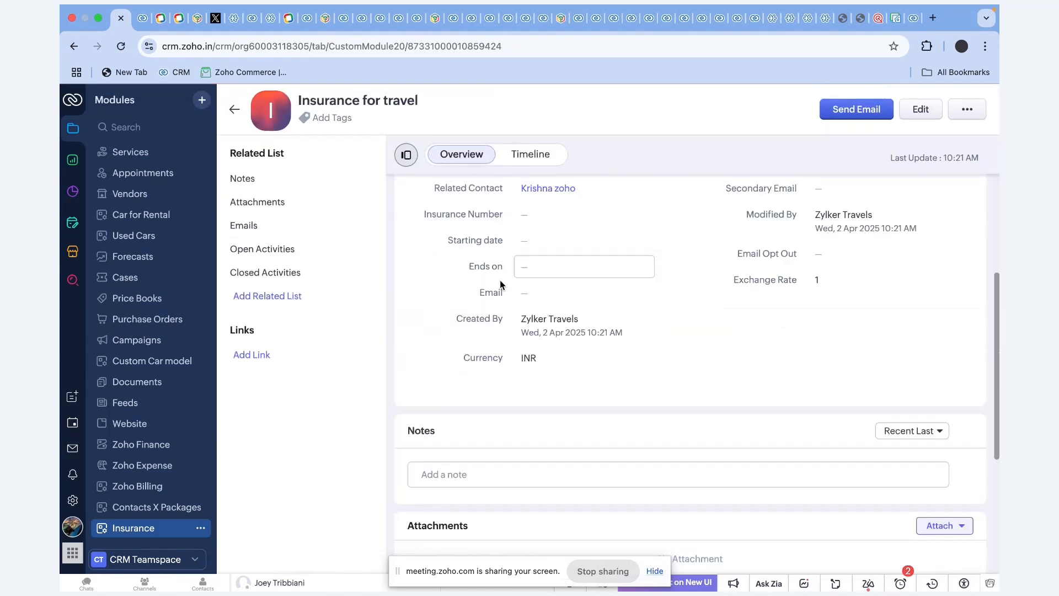
{"action": "scroll", "coordinate": [544, 198], "scroll_direction": "up", "scroll_amount": 3}
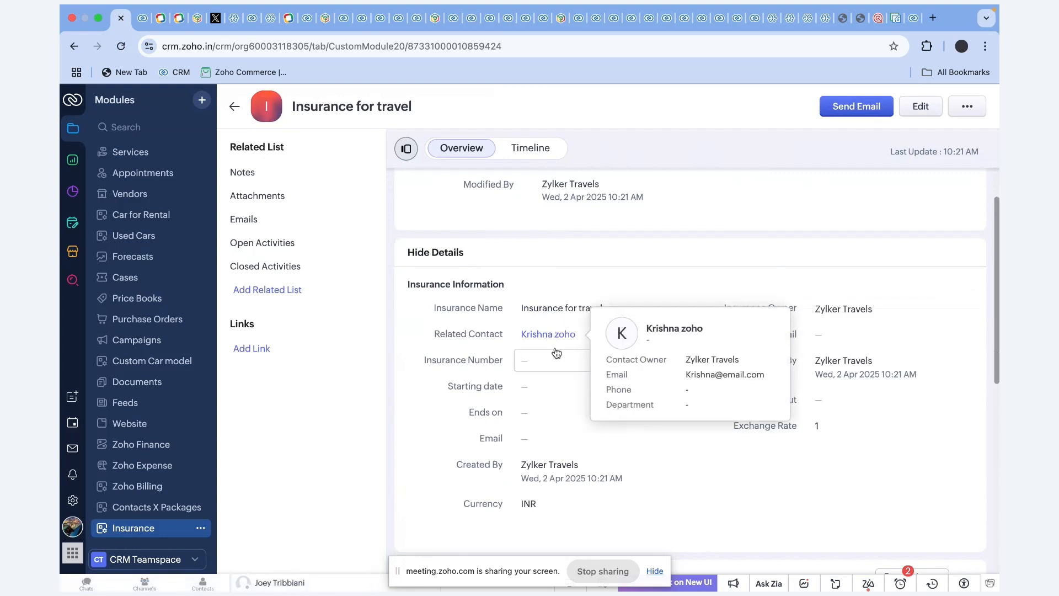
{"action": "left_click", "coordinate": [552, 335]}
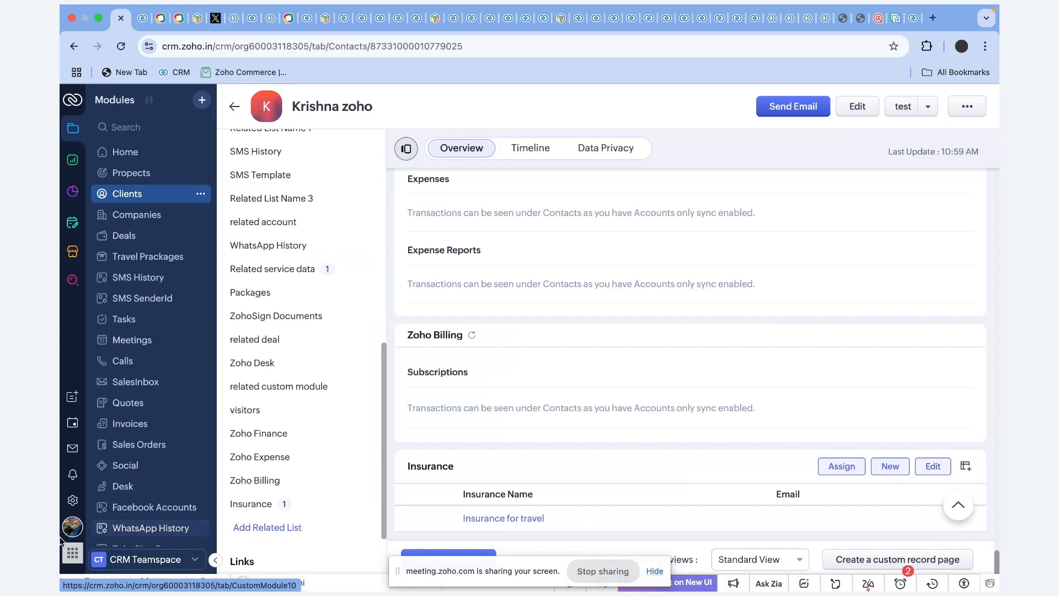
Open Setup's Modules and Fields page via the settings gear.
{"action": "left_click", "coordinate": [75, 502]}
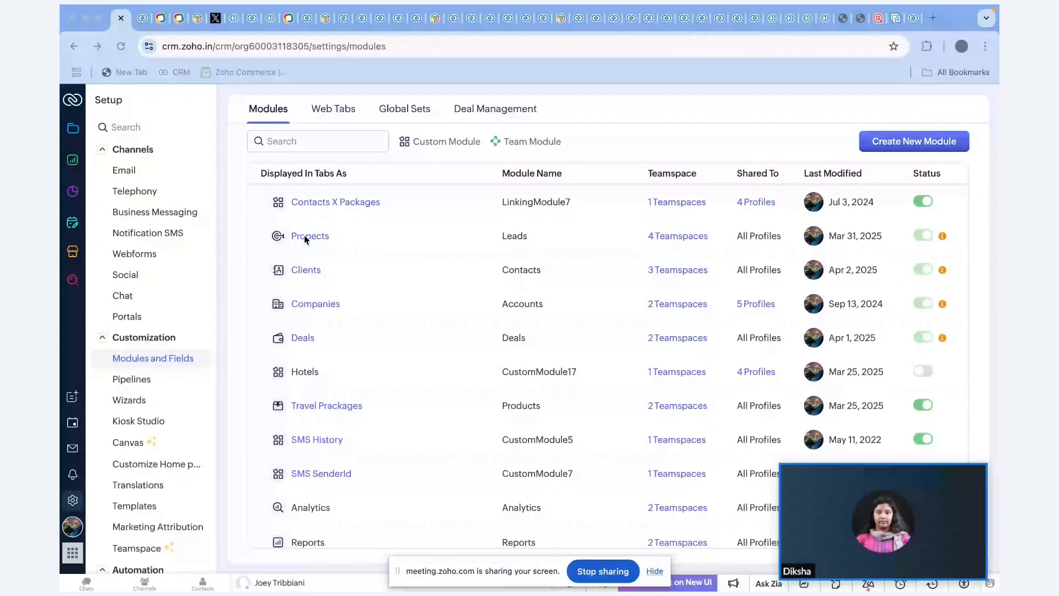
Open the Propects module's Layouts tab from Modules and Fields.
{"action": "left_click", "coordinate": [306, 236]}
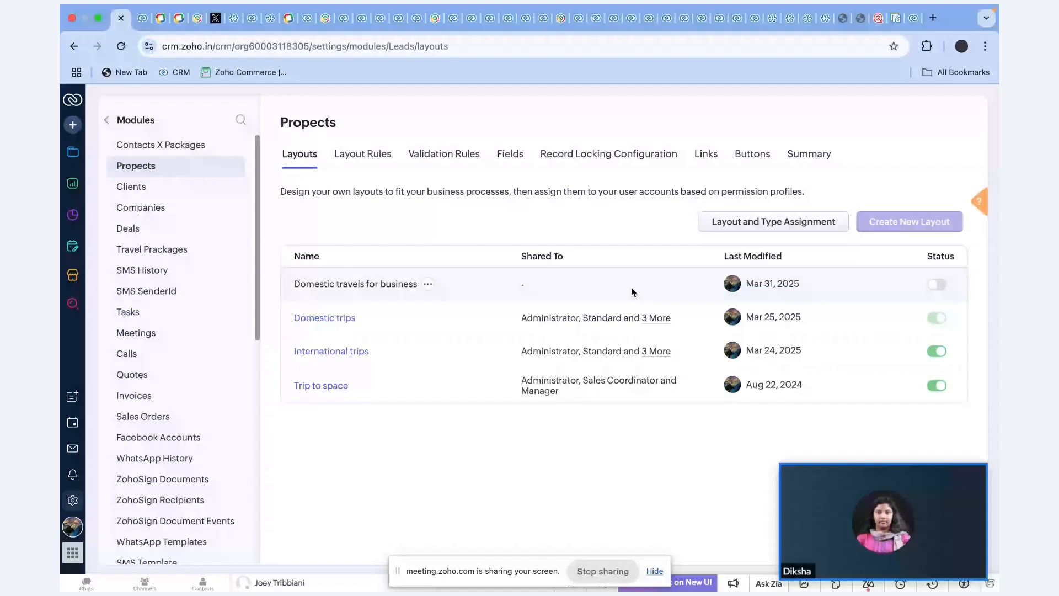
{"action": "left_click", "coordinate": [342, 352]}
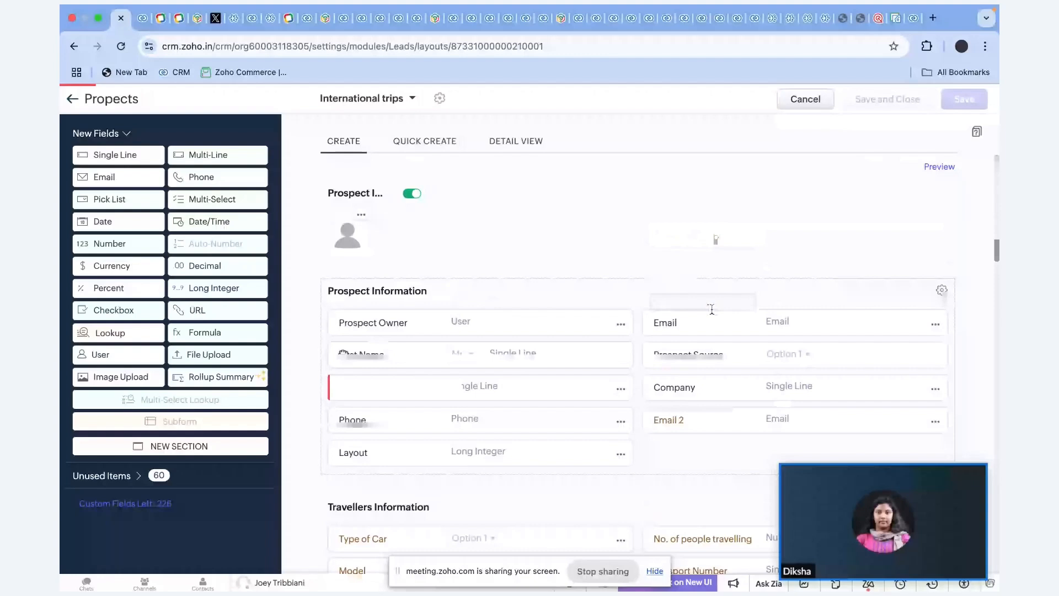
{"action": "scroll", "coordinate": [367, 294], "scroll_direction": "down", "scroll_amount": 6}
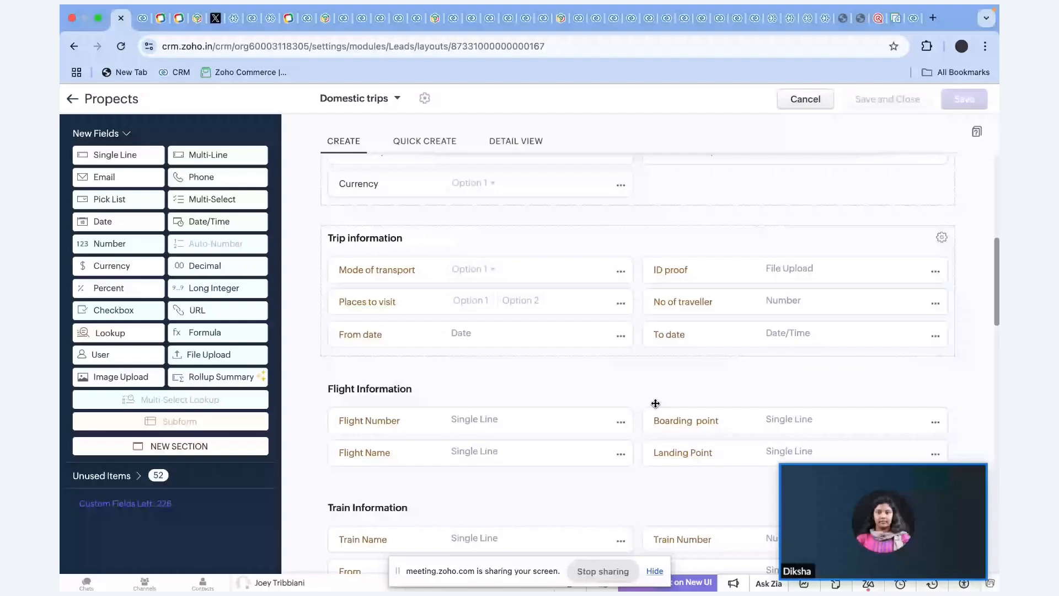
Leave the layout editor unsaved, advance the Zoho Show deck to the Canvas slide, and return to the CRM.
{"action": "left_click", "coordinate": [803, 100]}
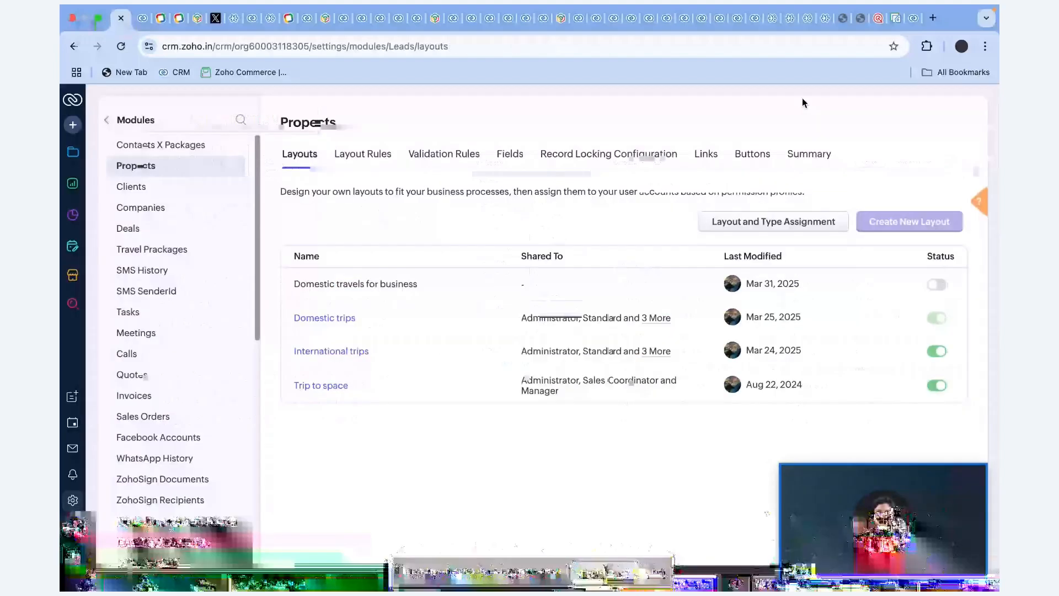
{"action": "key", "text": "super+Tab"}
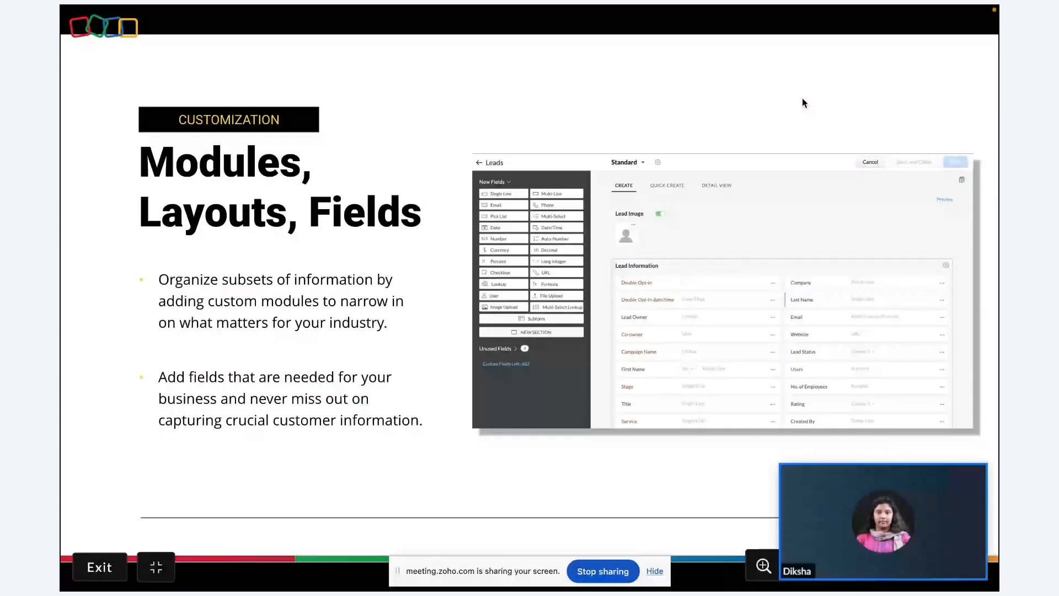
{"action": "left_click", "coordinate": [795, 107]}
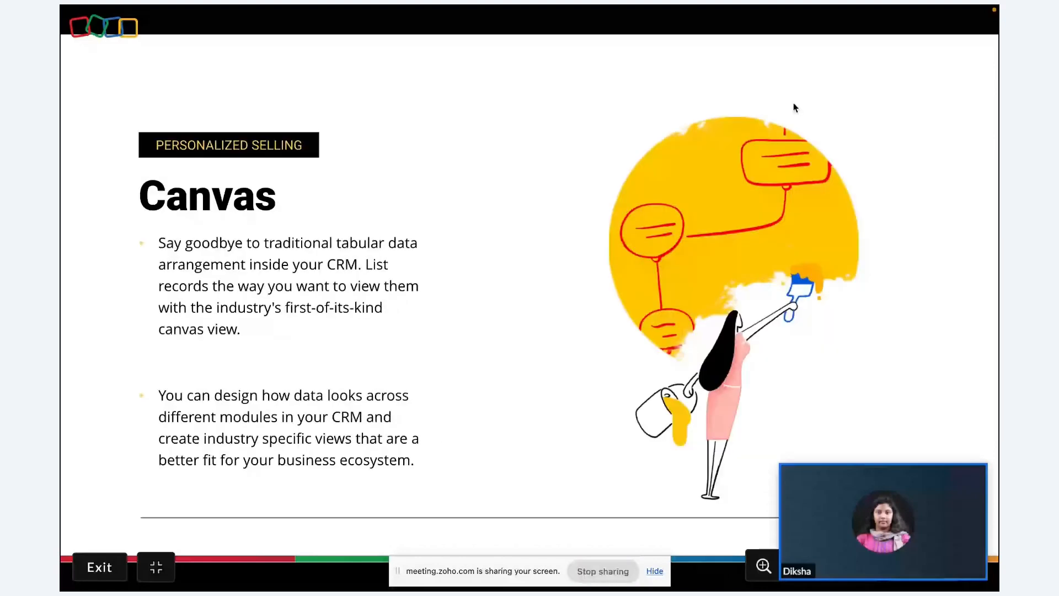
{"action": "key", "text": "super+Tab"}
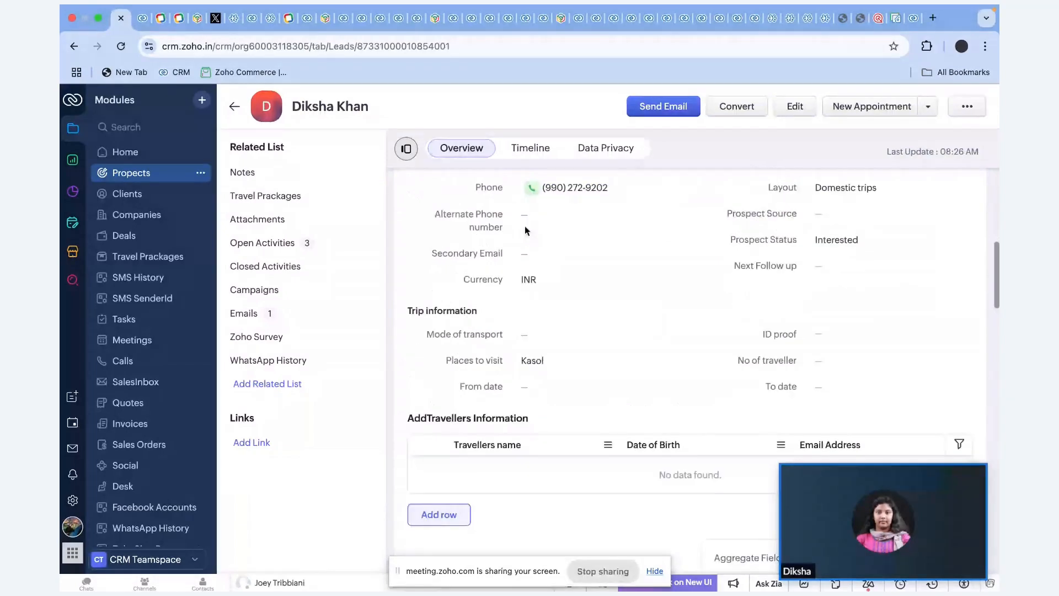
Close the floating video preview on the prospect record and go to the Canvas settings.
{"action": "scroll", "coordinate": [526, 230], "scroll_direction": "up", "scroll_amount": 2}
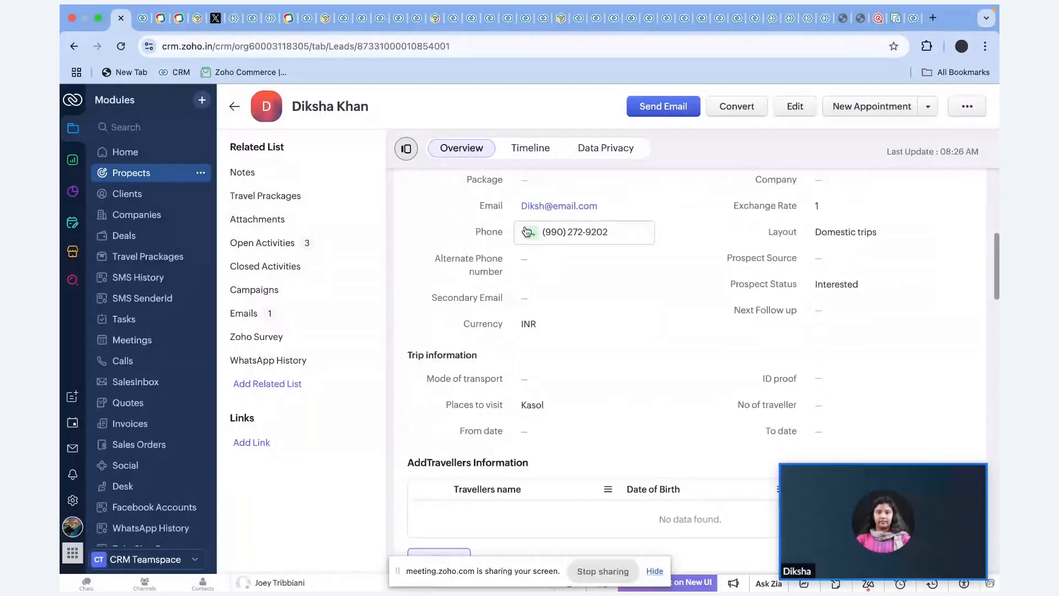
{"action": "mouse_move", "coordinate": [983, 477]}
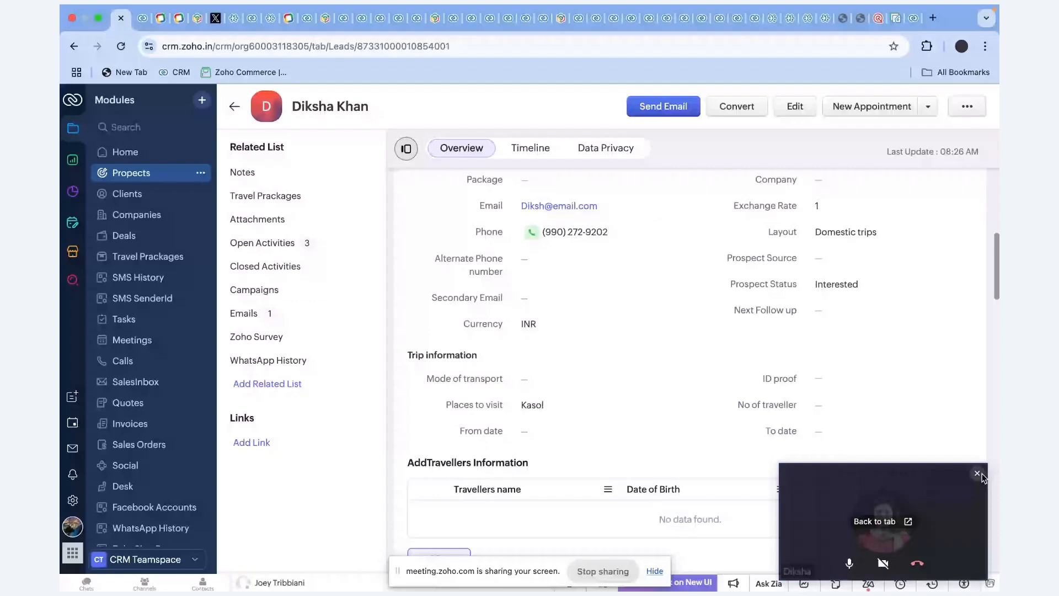
{"action": "left_click", "coordinate": [979, 474]}
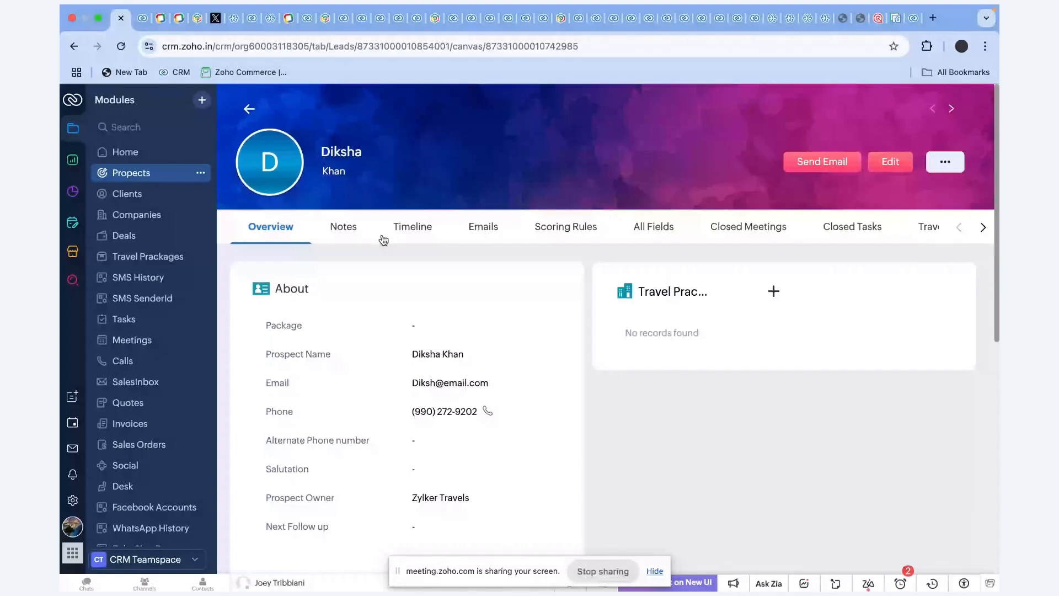
{"action": "scroll", "coordinate": [420, 331], "scroll_direction": "down", "scroll_amount": 8}
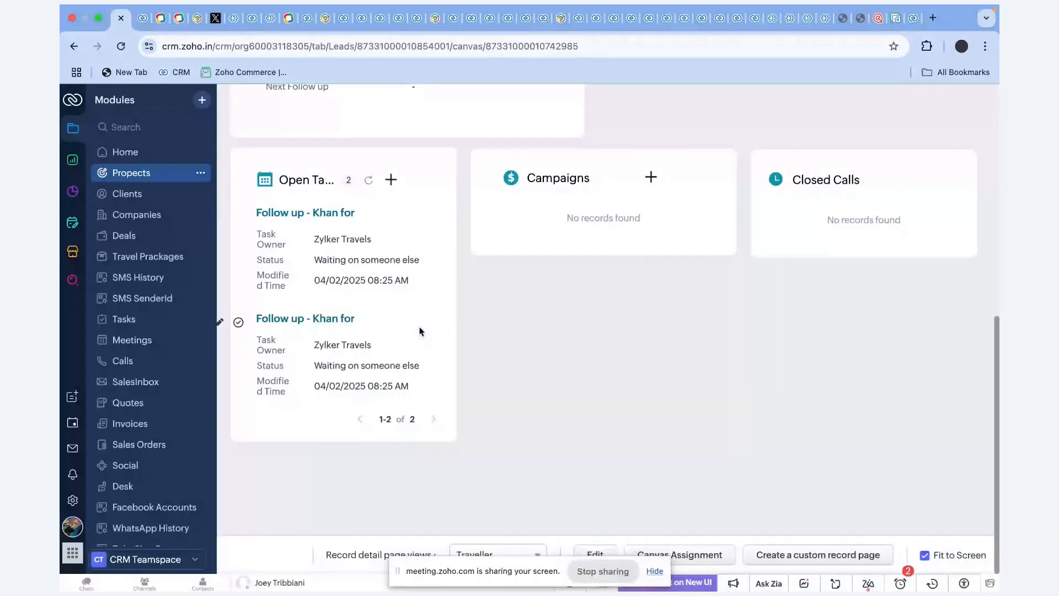
{"action": "scroll", "coordinate": [420, 331], "scroll_direction": "up", "scroll_amount": 8}
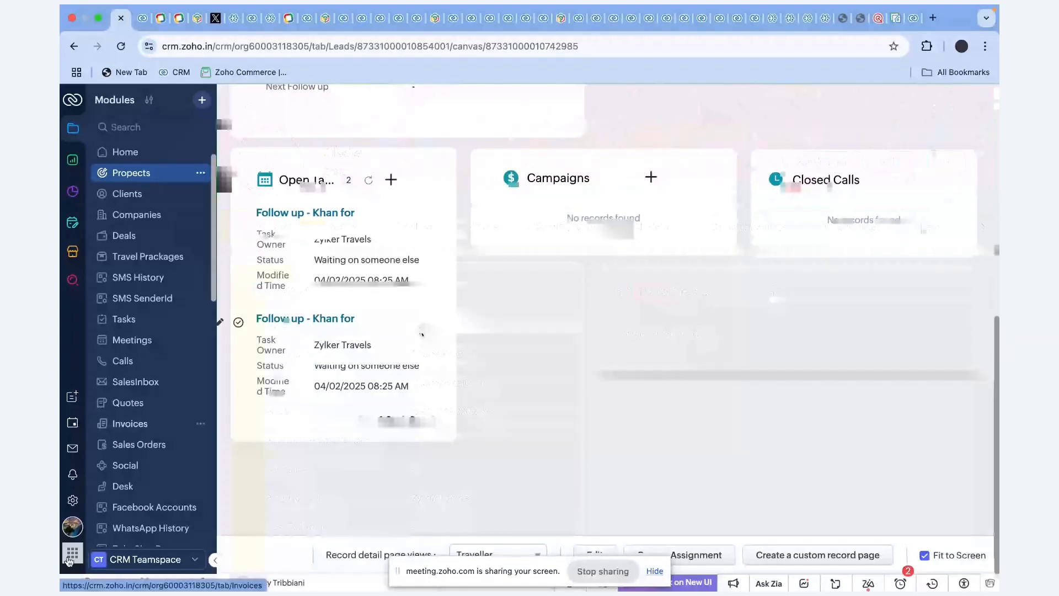
{"action": "left_click", "coordinate": [72, 500]}
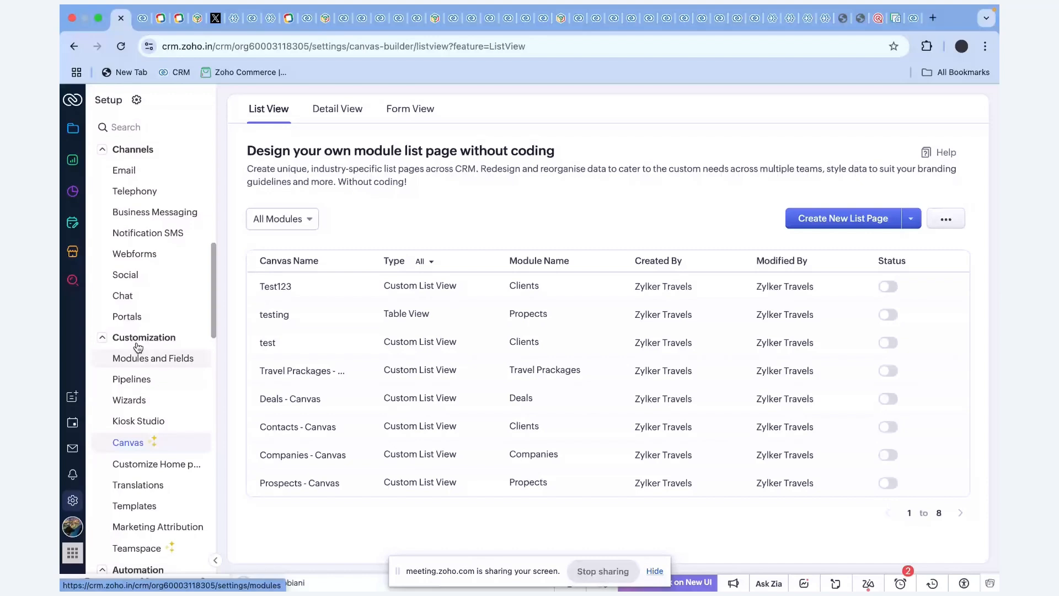
From Canvas's Detail View, create a new record detail page for the Propects module.
{"action": "left_click", "coordinate": [337, 108]}
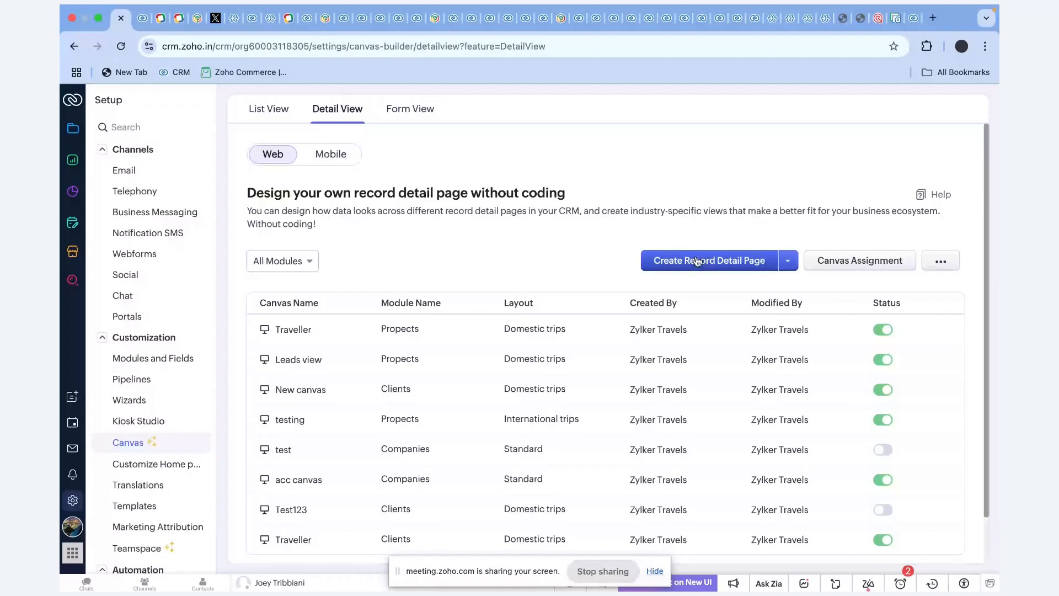
{"action": "left_click", "coordinate": [698, 261]}
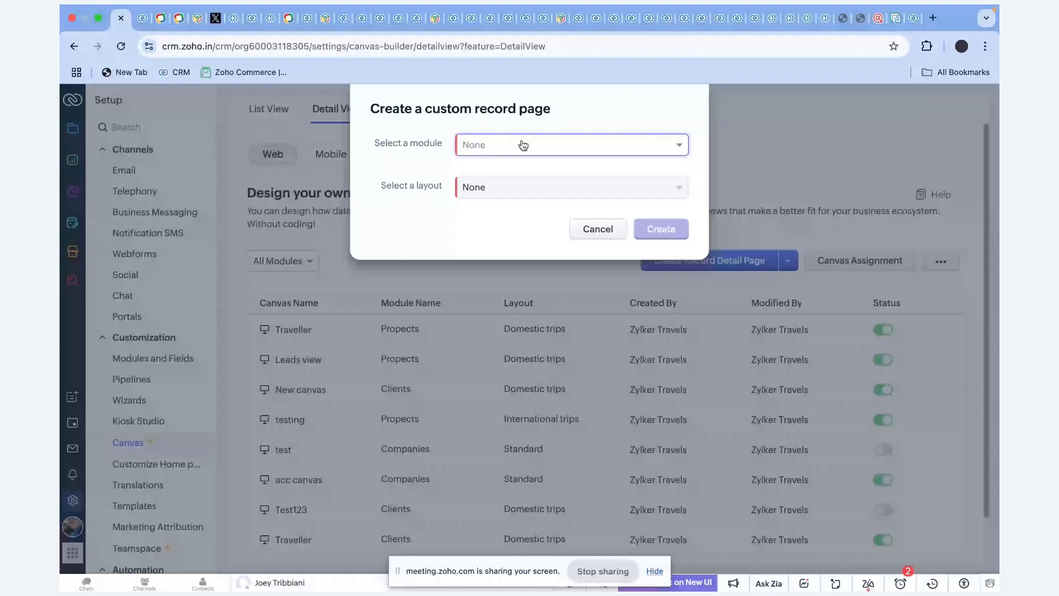
{"action": "left_click", "coordinate": [523, 145]}
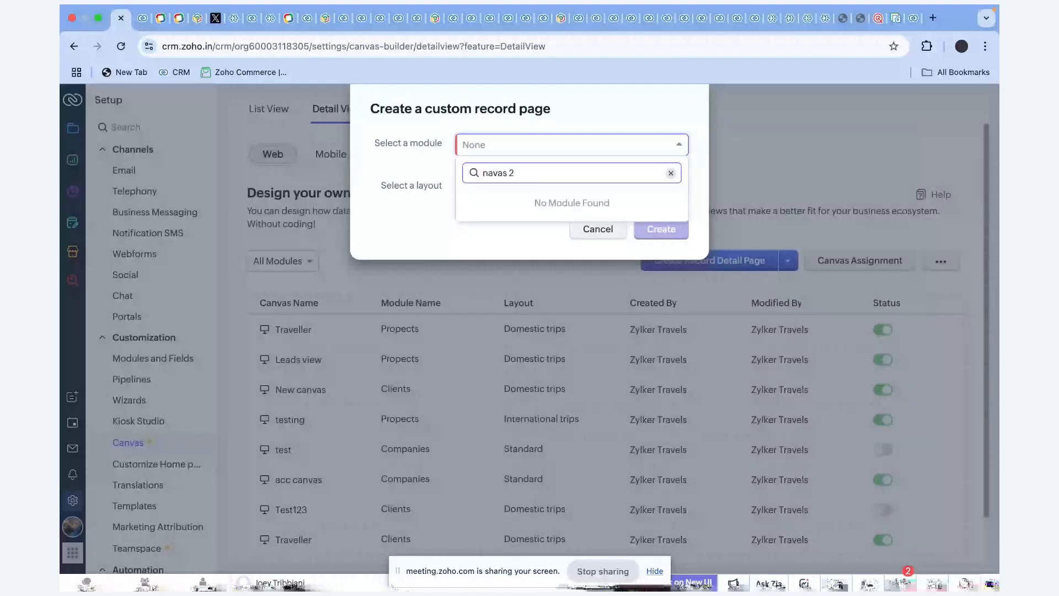
{"action": "left_click", "coordinate": [509, 146]}
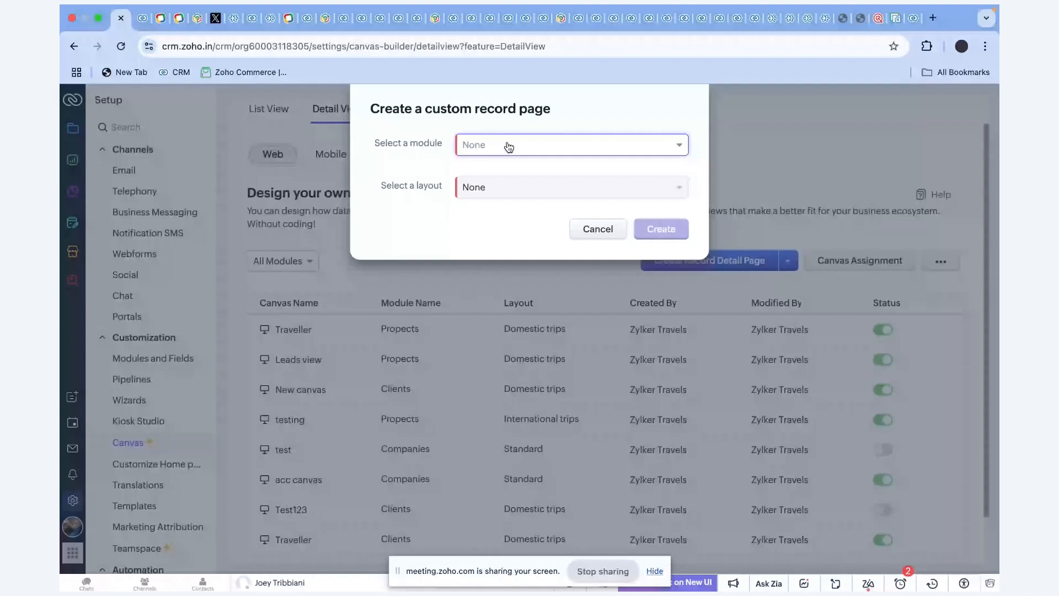
{"action": "left_click", "coordinate": [509, 147]}
{"action": "left_click", "coordinate": [510, 187]}
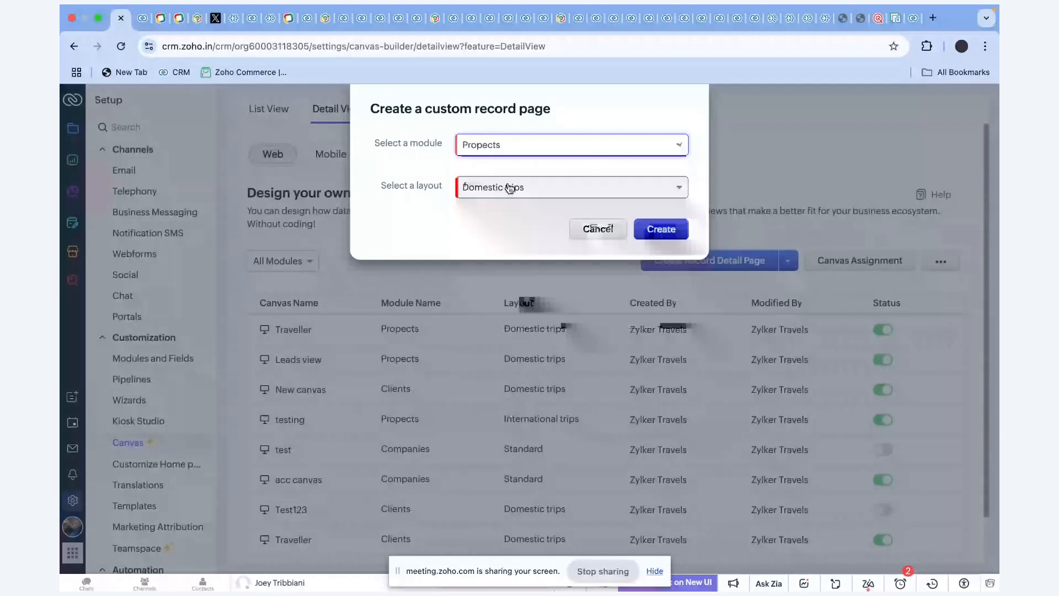
{"action": "left_click", "coordinate": [650, 229]}
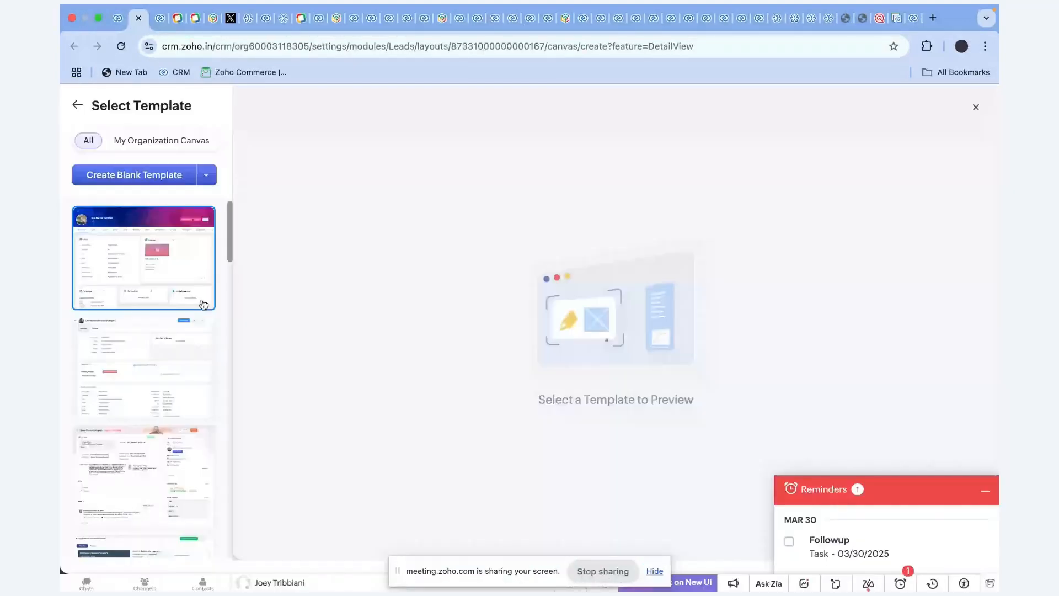
Pick a canvas template for the Prospects detail view and preview it.
{"action": "scroll", "coordinate": [186, 357], "scroll_direction": "down", "scroll_amount": 3}
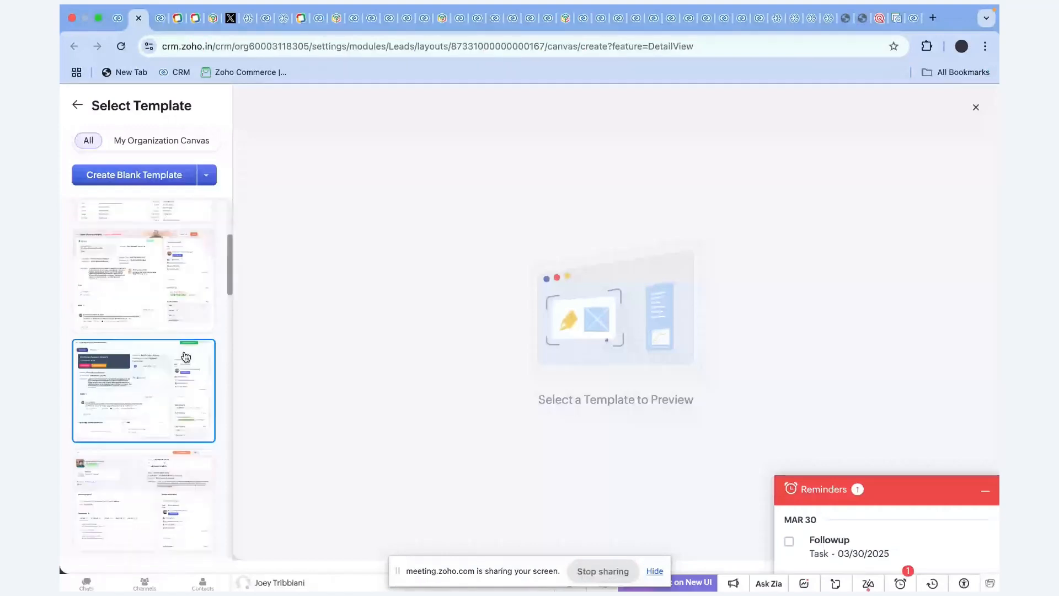
{"action": "scroll", "coordinate": [186, 357], "scroll_direction": "down", "scroll_amount": 1}
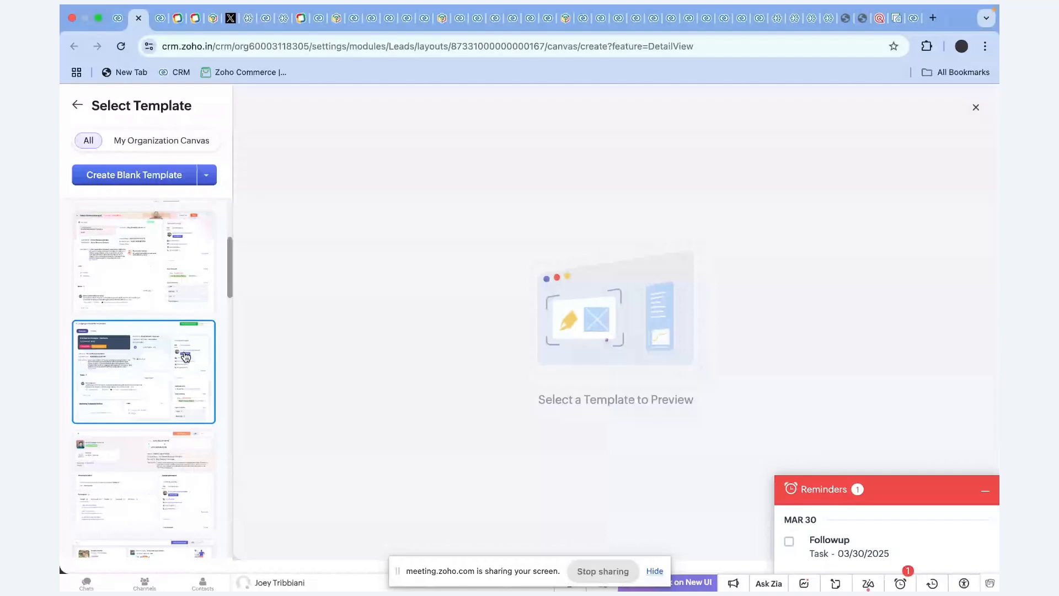
{"action": "left_click", "coordinate": [186, 357]}
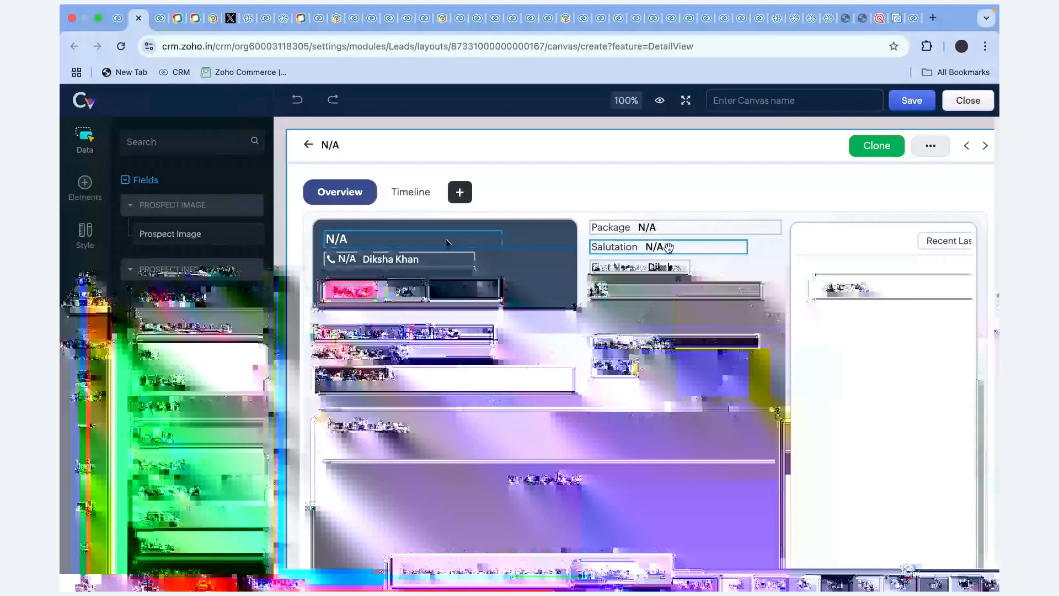
Place the Salutation field below Description, then show the Canvas Experience slide full screen.
{"action": "scroll", "coordinate": [210, 213], "scroll_direction": "down", "scroll_amount": 2}
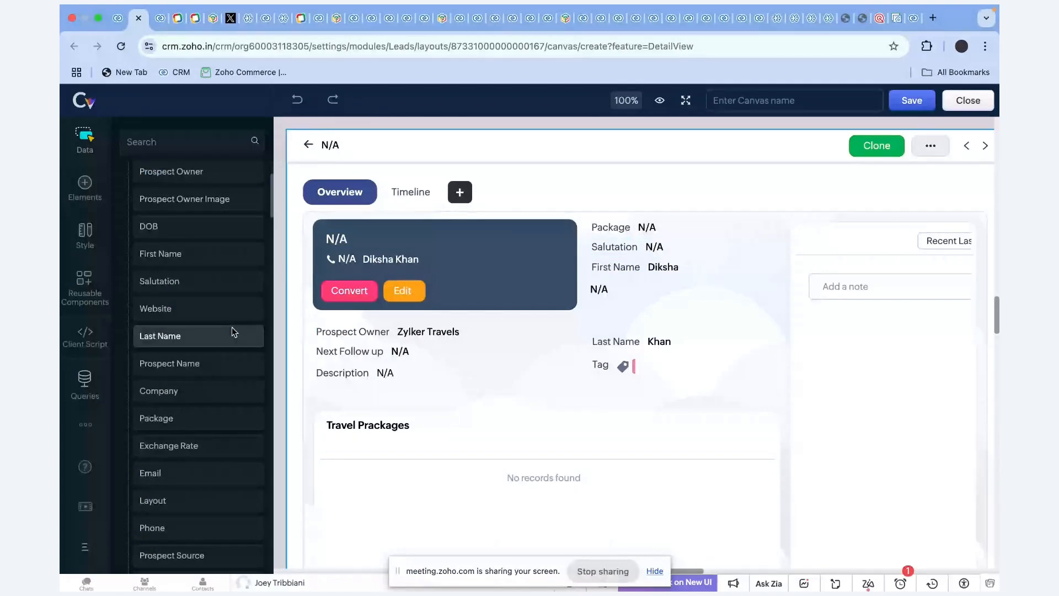
{"action": "left_click_drag", "start_coordinate": [231, 329], "coordinate": [341, 400]}
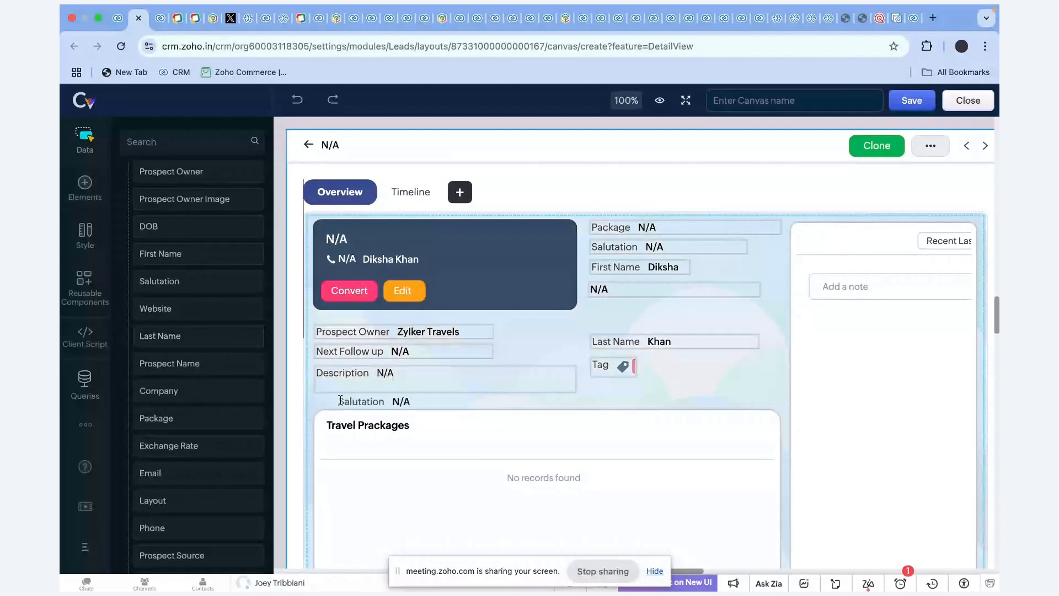
{"action": "left_click_drag", "start_coordinate": [340, 401], "coordinate": [330, 396]}
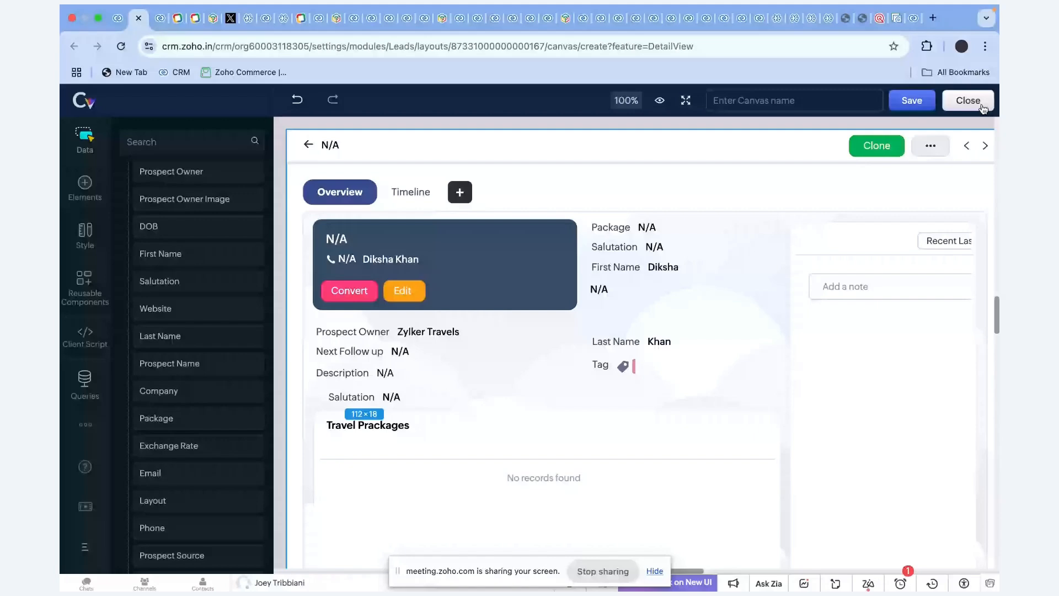
{"action": "key", "text": "super+Tab"}
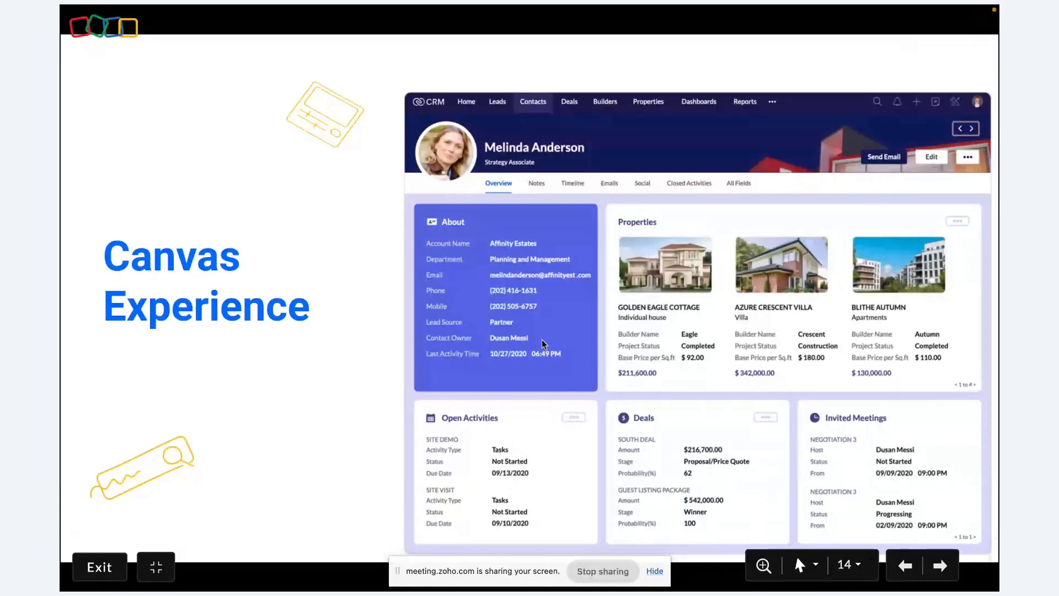
{"action": "key", "text": "Right"}
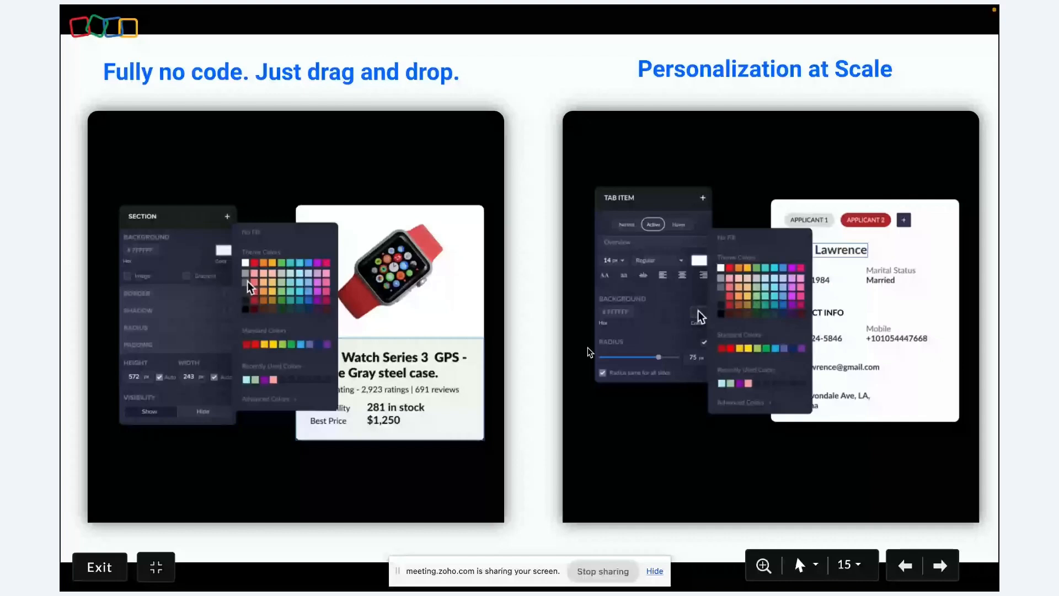
{"action": "key", "text": "Right"}
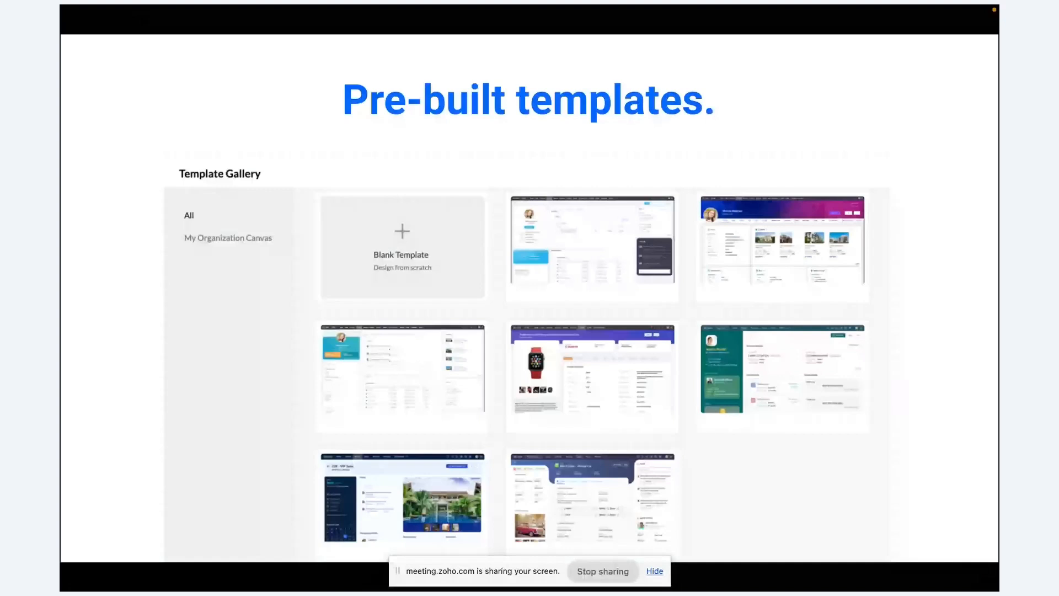
{"action": "key", "text": "Right"}
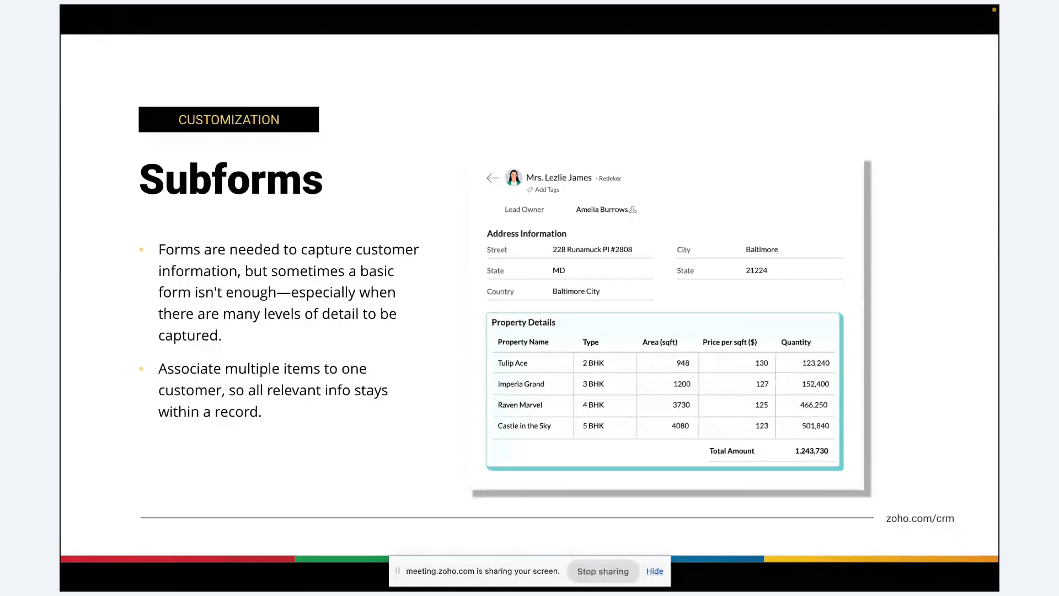
{"action": "key", "text": "super+Tab"}
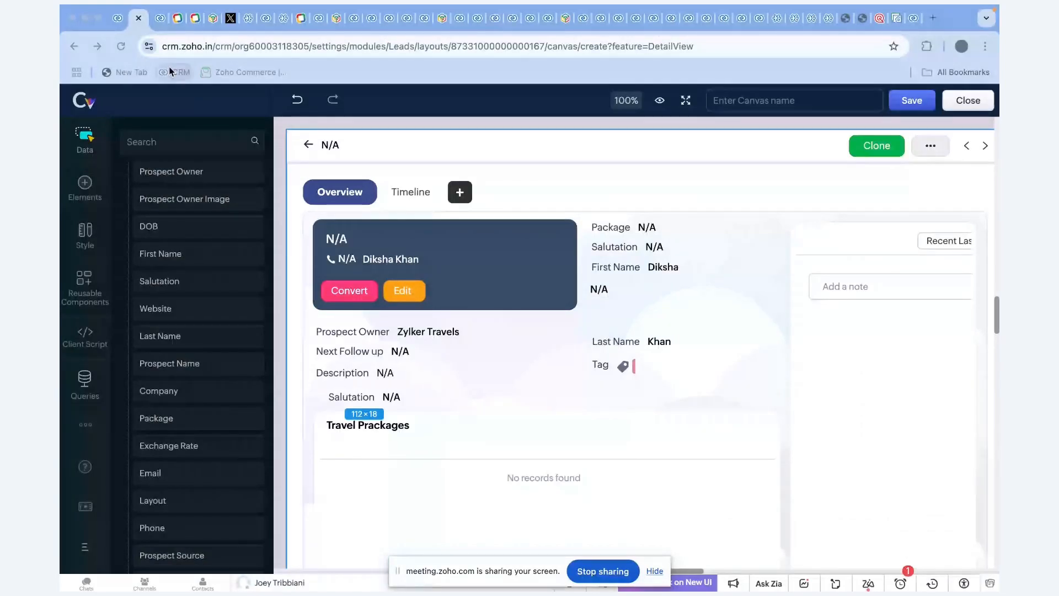
Return to the prospects list and open the prospect's record to its Places to visit field.
{"action": "left_click", "coordinate": [169, 70]}
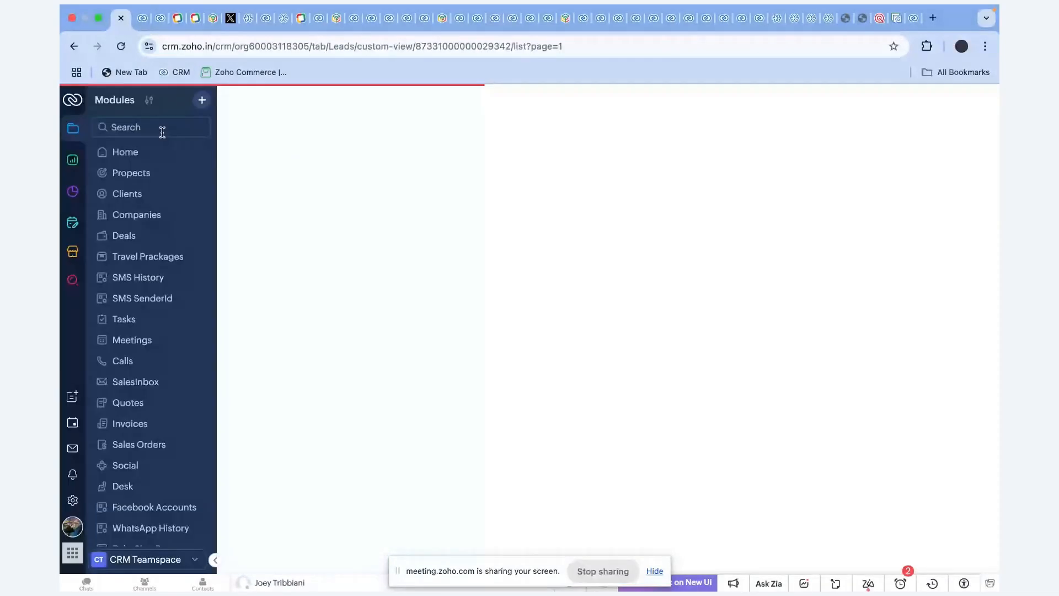
{"action": "left_click", "coordinate": [727, 183]}
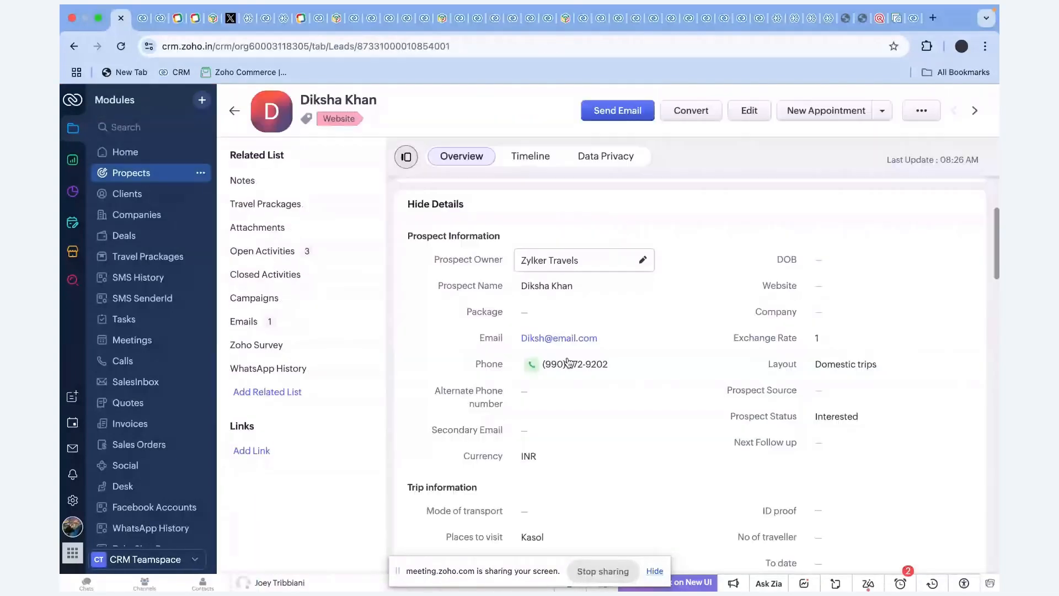
{"action": "scroll", "coordinate": [781, 360], "scroll_direction": "down", "scroll_amount": 2}
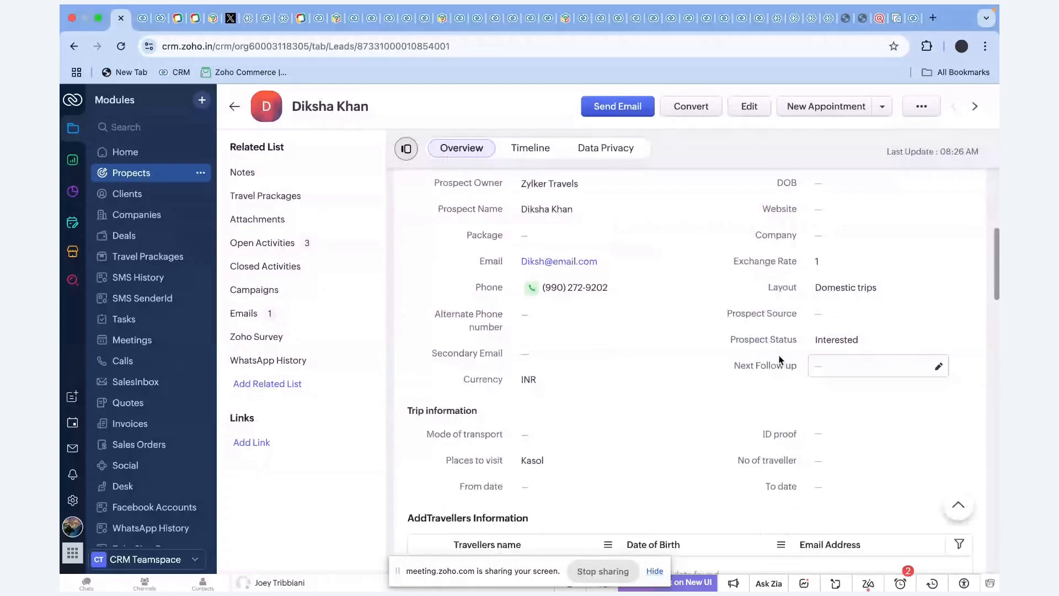
{"action": "left_click_drag", "start_coordinate": [441, 469], "coordinate": [534, 463]}
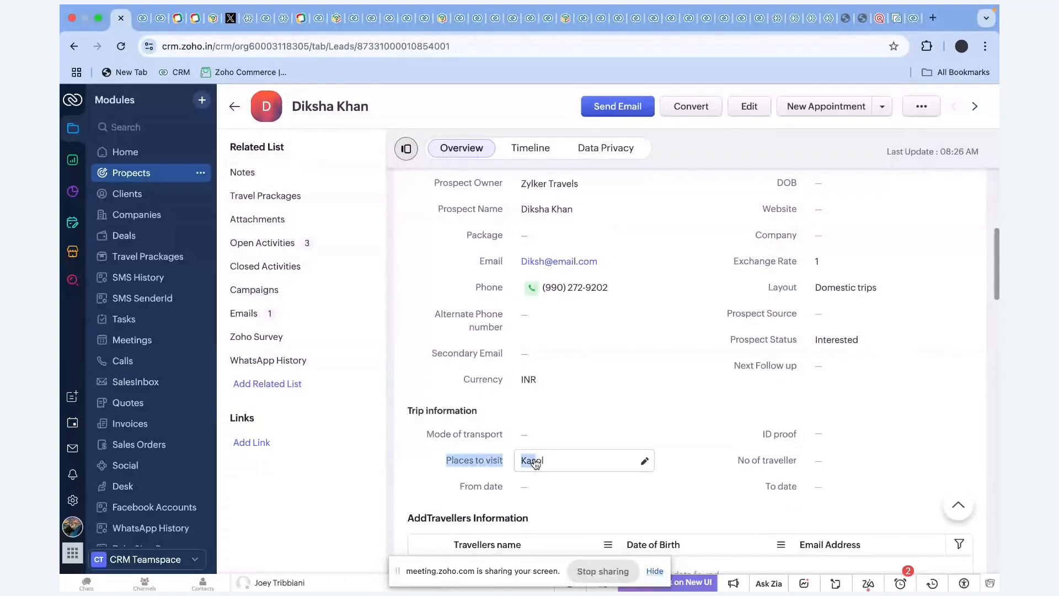
{"action": "scroll", "coordinate": [441, 467], "scroll_direction": "down", "scroll_amount": 5}
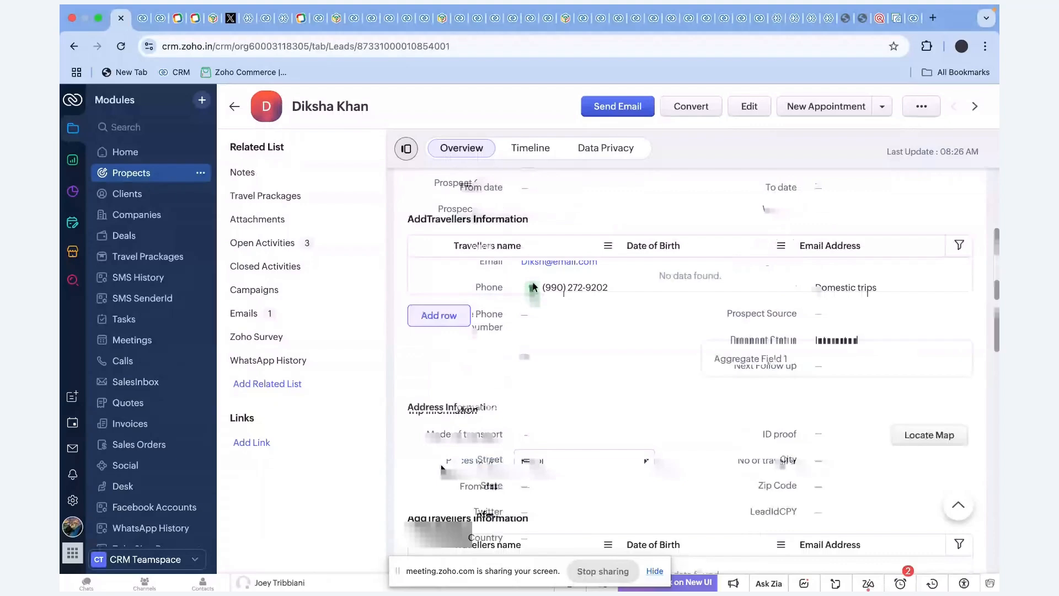
{"action": "scroll", "coordinate": [537, 454], "scroll_direction": "down", "scroll_amount": 2}
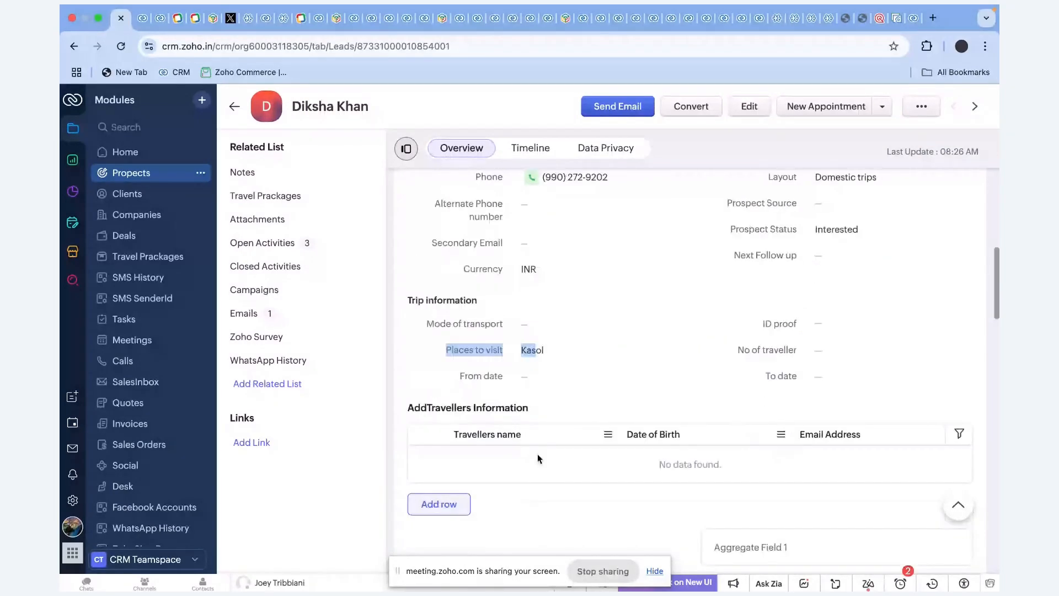
{"action": "scroll", "coordinate": [534, 287], "scroll_direction": "up", "scroll_amount": 2}
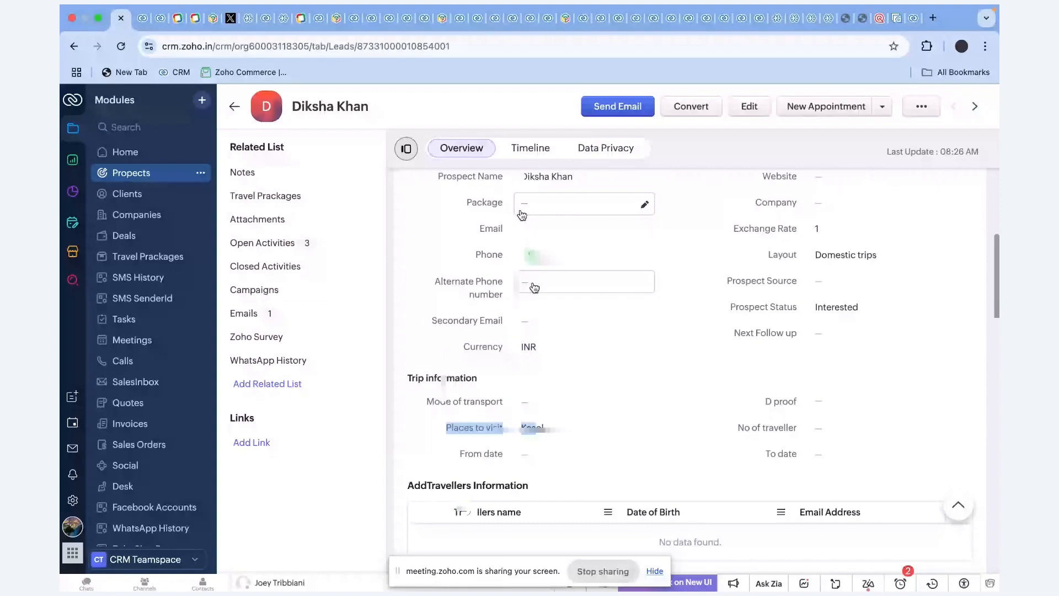
Add a first traveller row with the traveller's e-mail and contact number.
{"action": "left_click", "coordinate": [520, 453]}
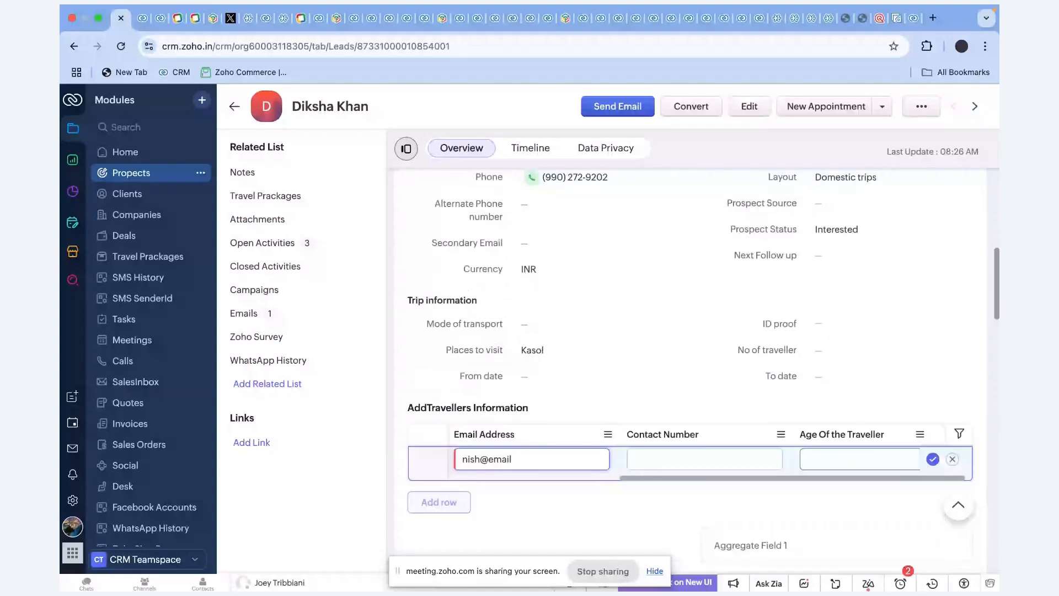
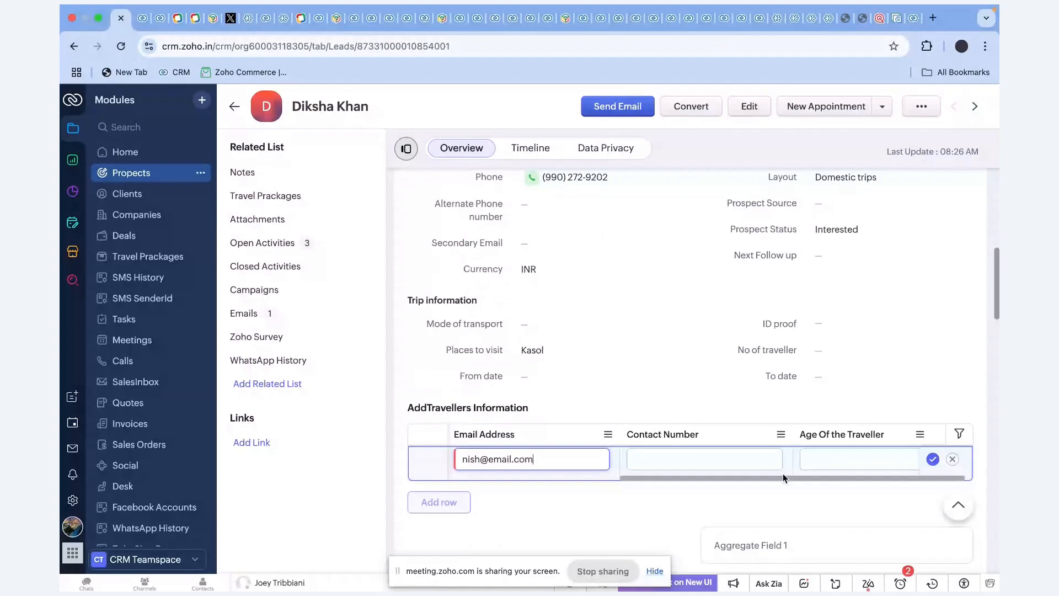
{"action": "key", "text": "Tab"}
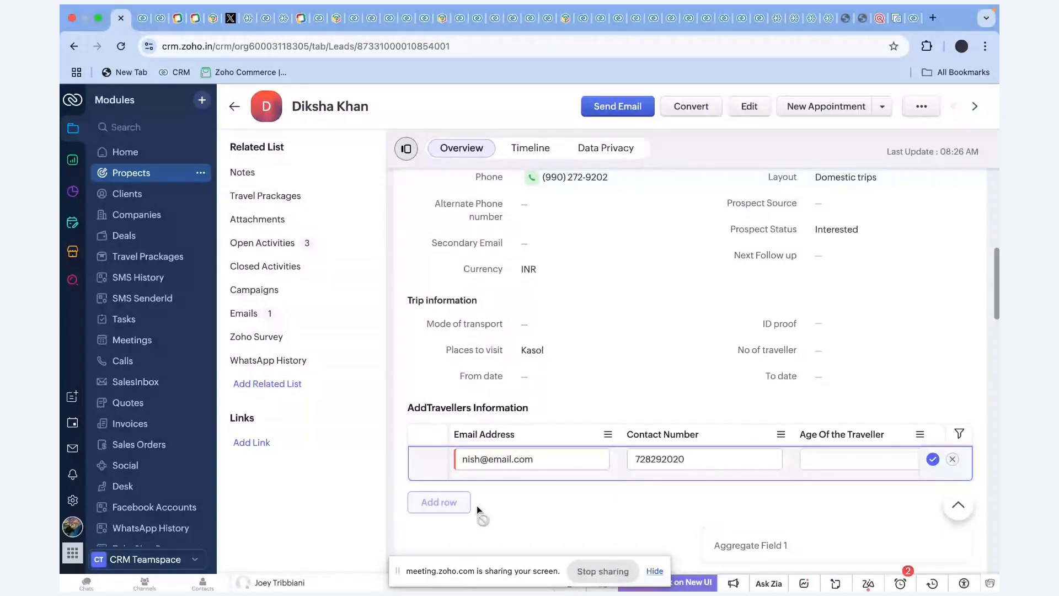
{"action": "left_click", "coordinate": [437, 502]}
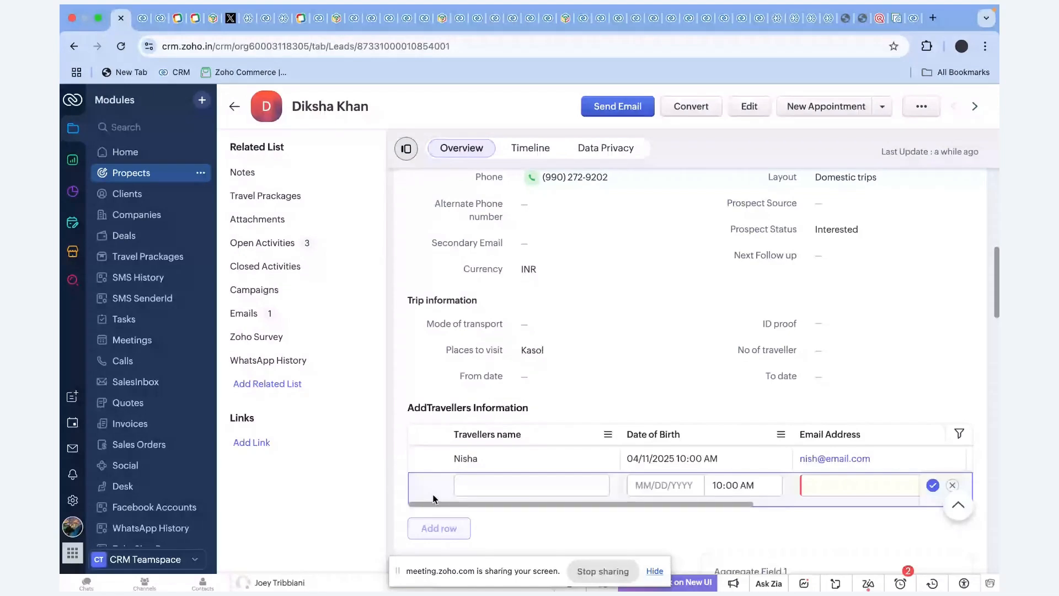
Add a second traveller with name, 04/18/2025 birth date, e-mail and contact number, and save.
{"action": "type", "text": "N"}
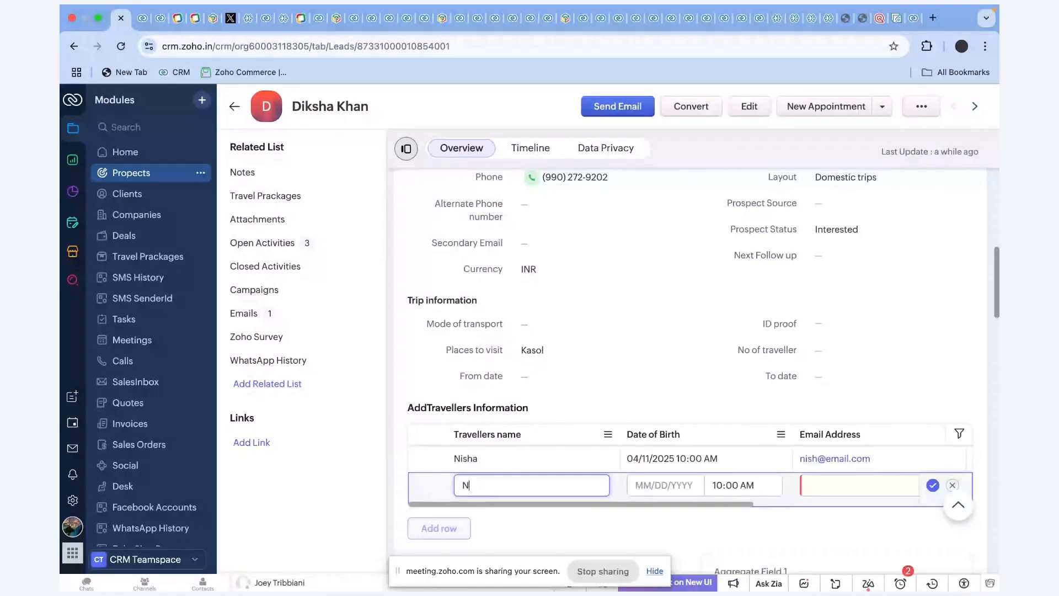
{"action": "type", "text": "ivi"}
{"action": "key", "text": "Tab"}
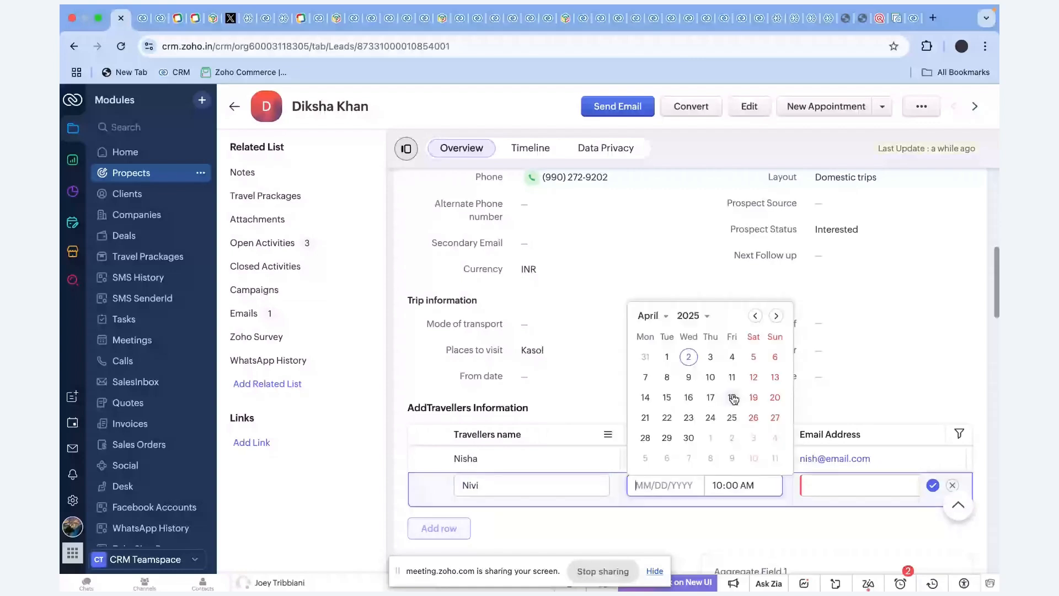
{"action": "left_click", "coordinate": [732, 397]}
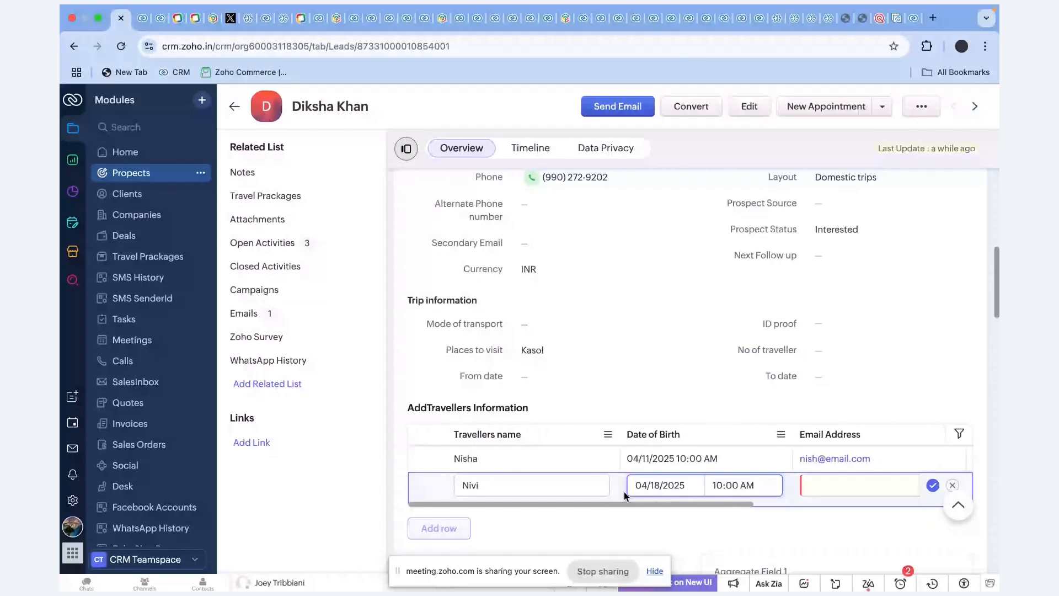
{"action": "left_click", "coordinate": [819, 490]}
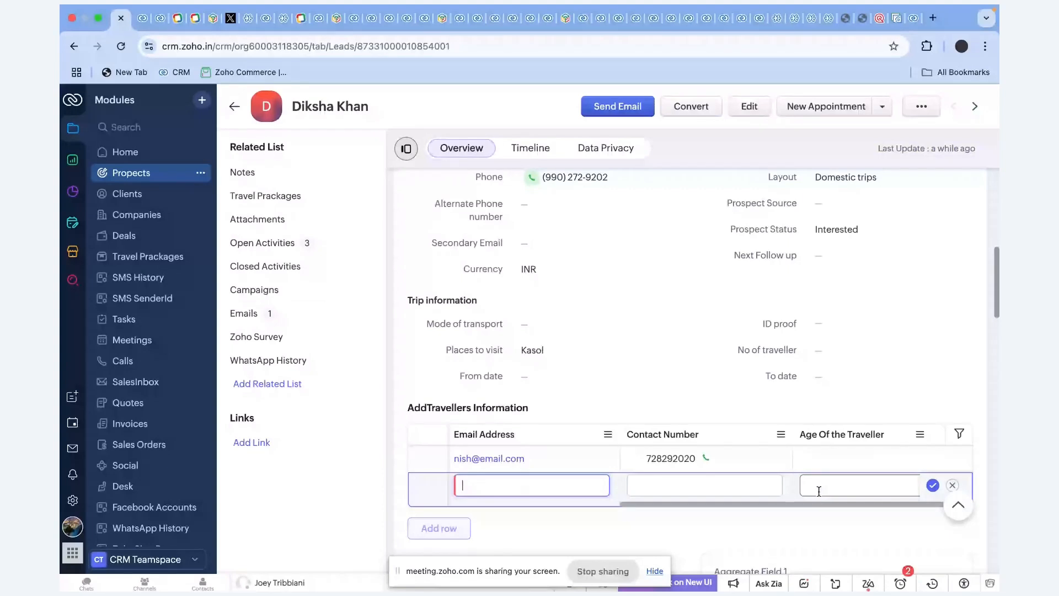
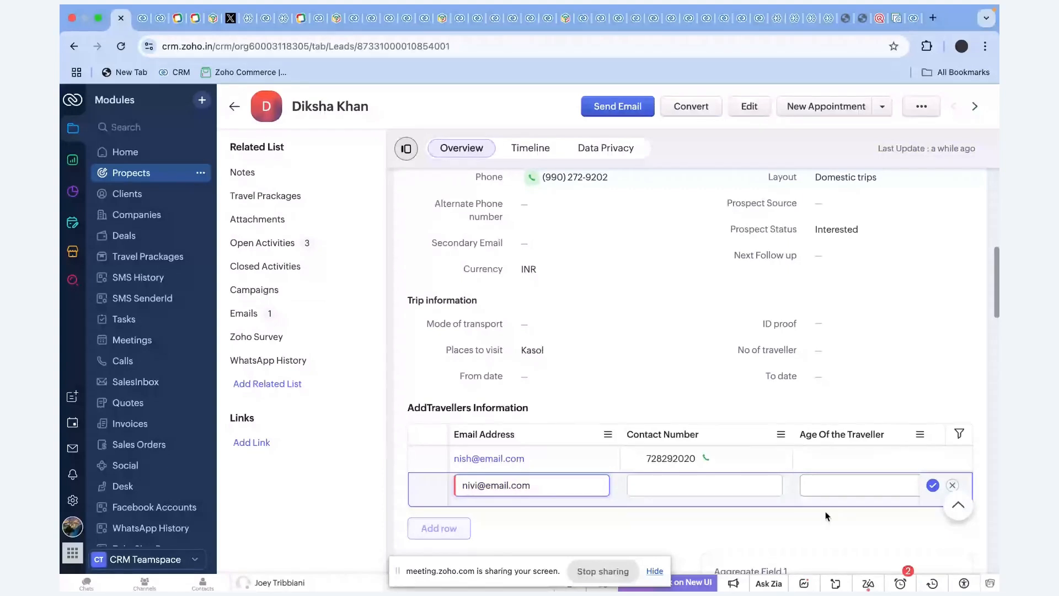
{"action": "left_click", "coordinate": [725, 479]}
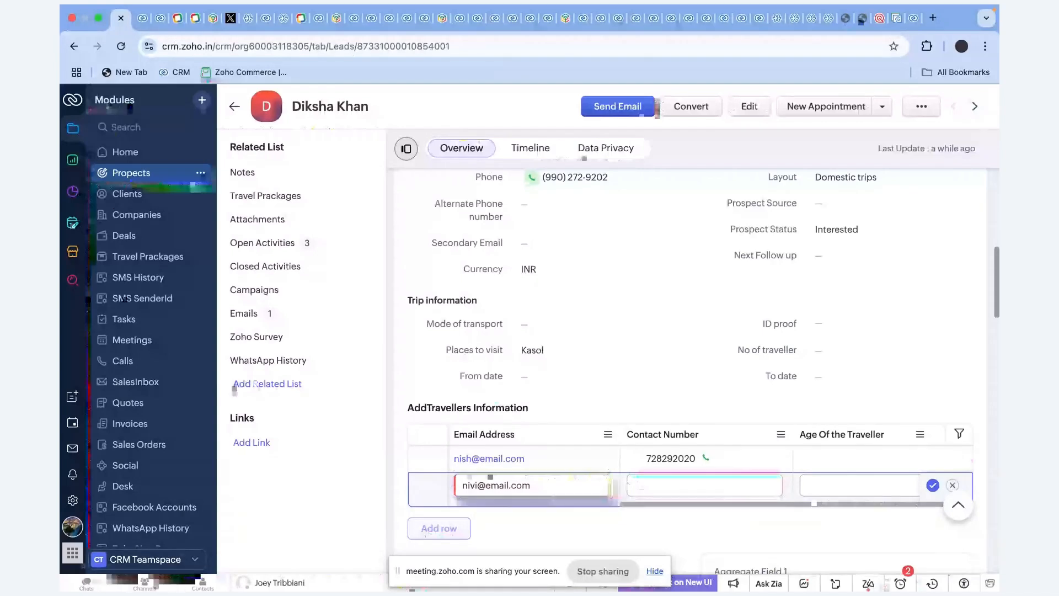
{"action": "left_click", "coordinate": [673, 522]}
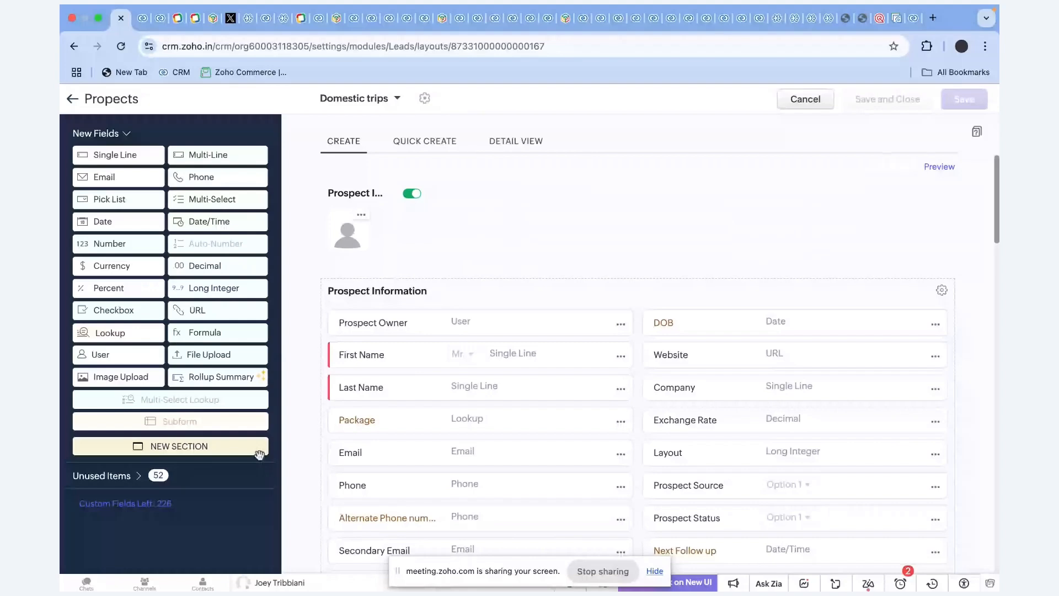
Scroll through the Domestic trips layout's Trip, Flight, Train and Bus sections.
{"action": "scroll", "coordinate": [597, 469], "scroll_direction": "down", "scroll_amount": 5}
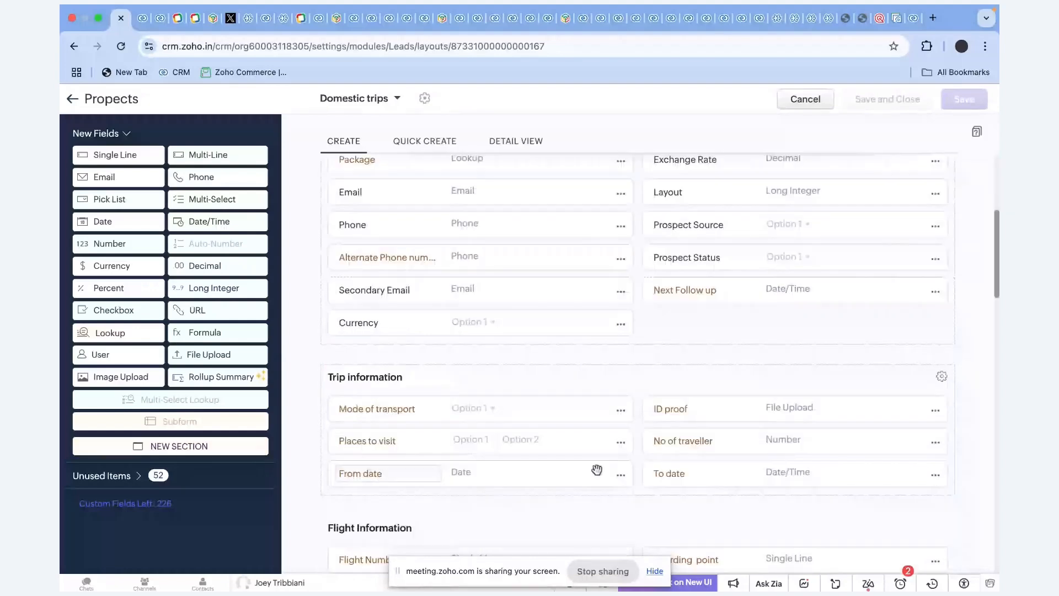
{"action": "scroll", "coordinate": [597, 470], "scroll_direction": "down", "scroll_amount": 7}
{"action": "left_click_drag", "start_coordinate": [597, 470], "coordinate": [494, 389]}
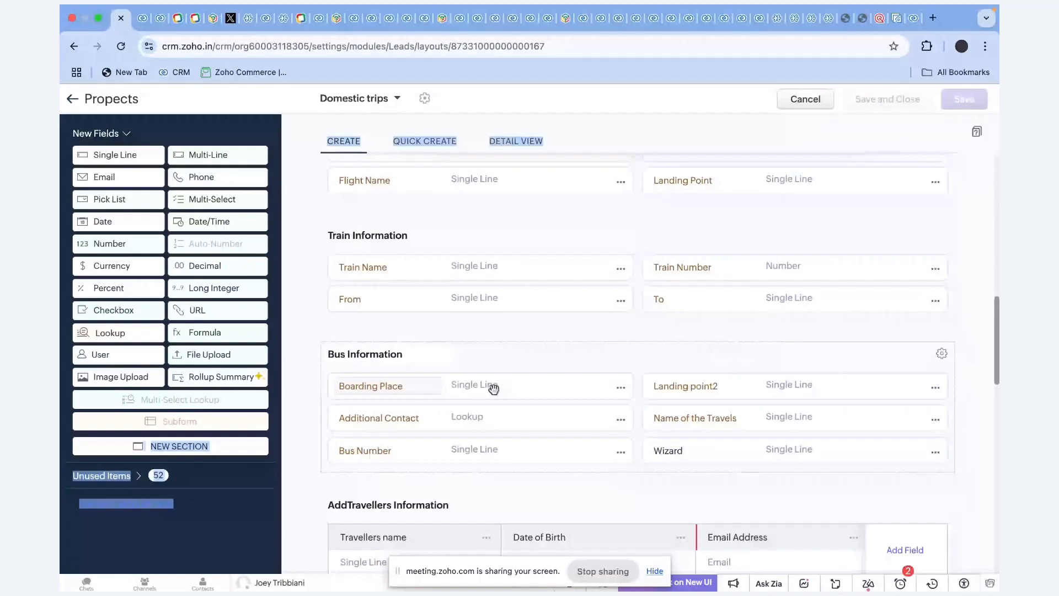
{"action": "scroll", "coordinate": [494, 389], "scroll_direction": "up", "scroll_amount": 4}
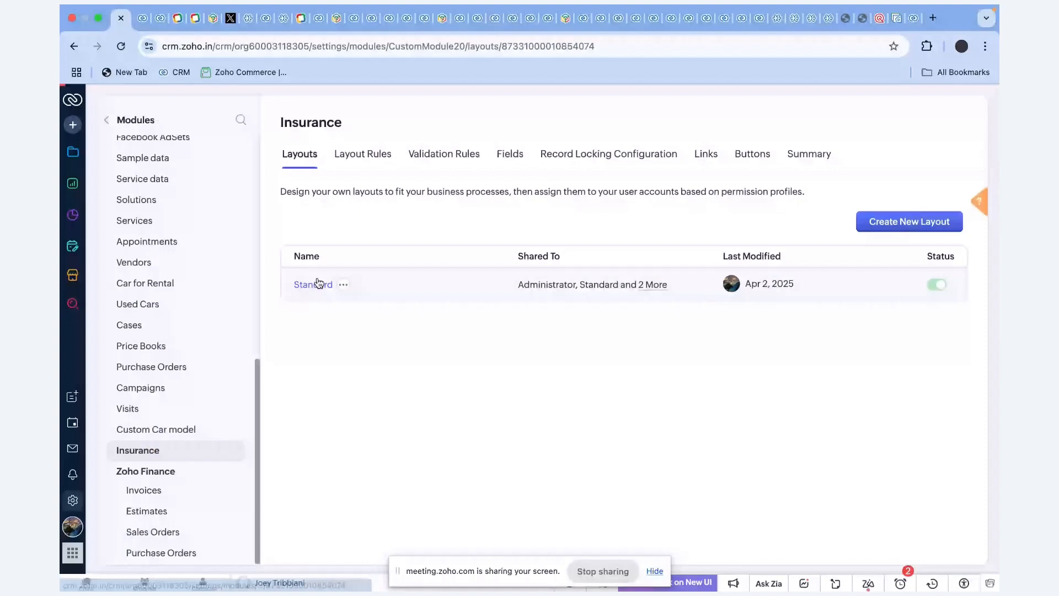
In the Insurance Standard layout, name the subform 'People liong' and add Single Line and Email fields.
{"action": "left_click", "coordinate": [318, 284]}
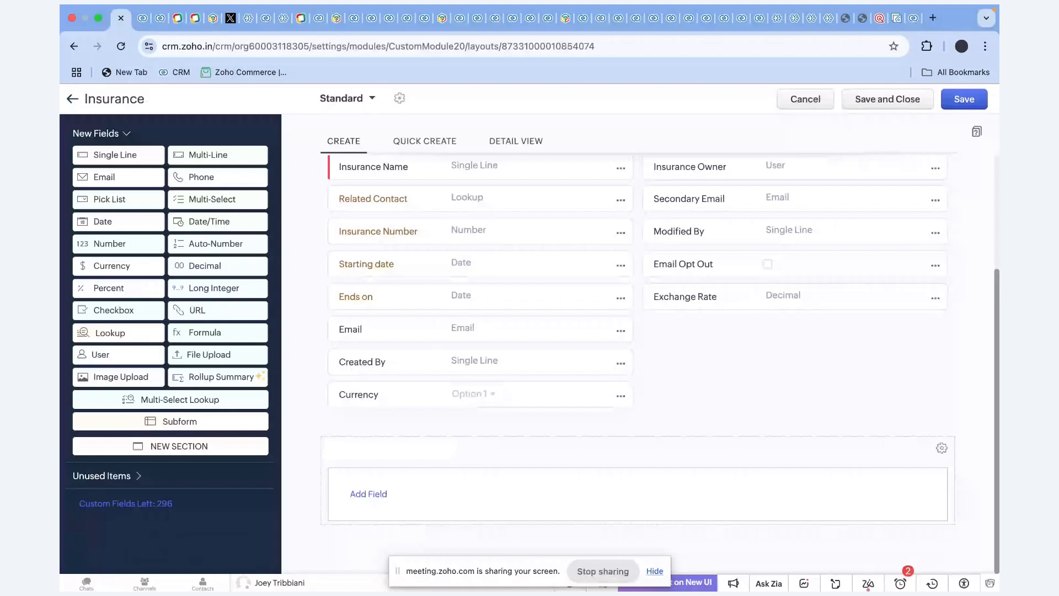
{"action": "type", "text": "People liong"}
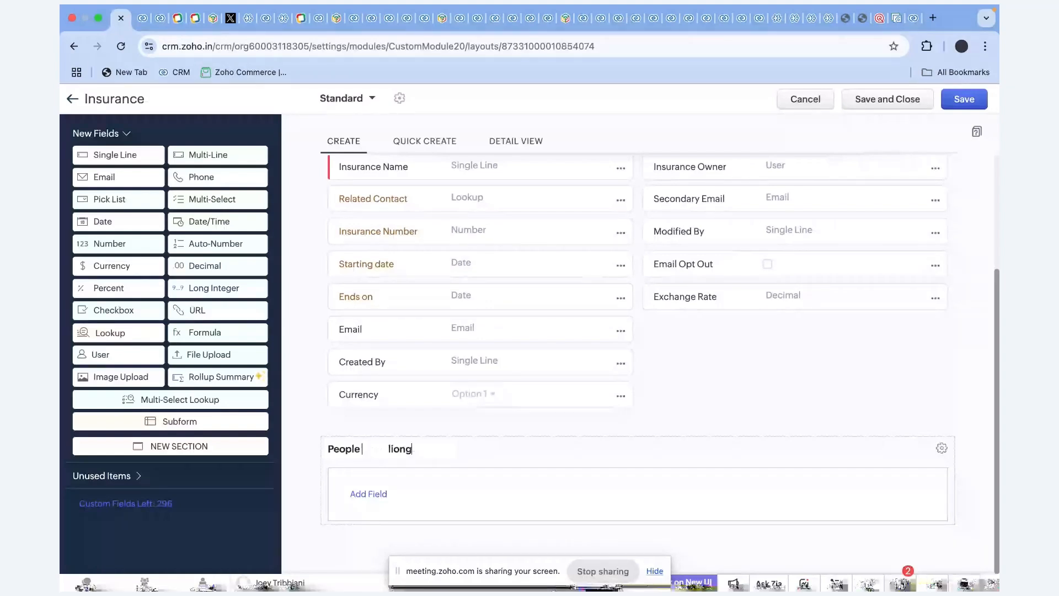
{"action": "left_click", "coordinate": [368, 494]}
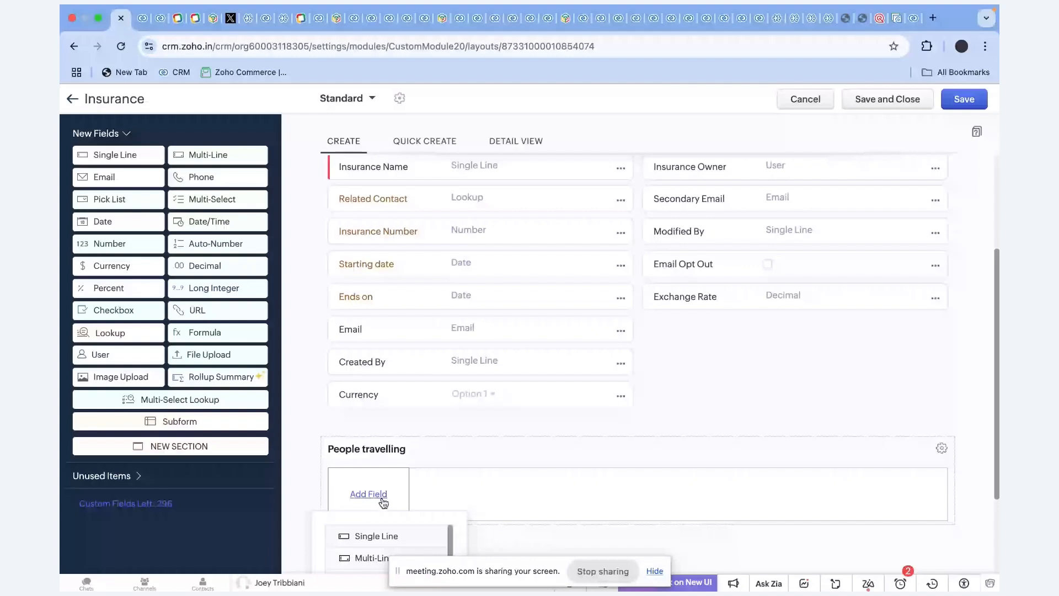
{"action": "left_click", "coordinate": [375, 535]}
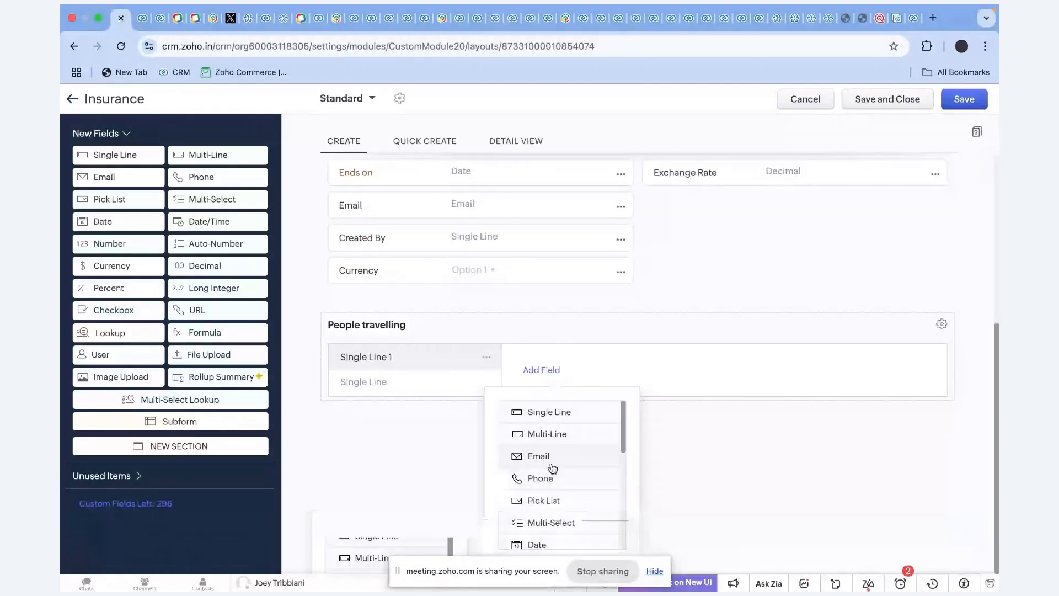
{"action": "left_click", "coordinate": [552, 468]}
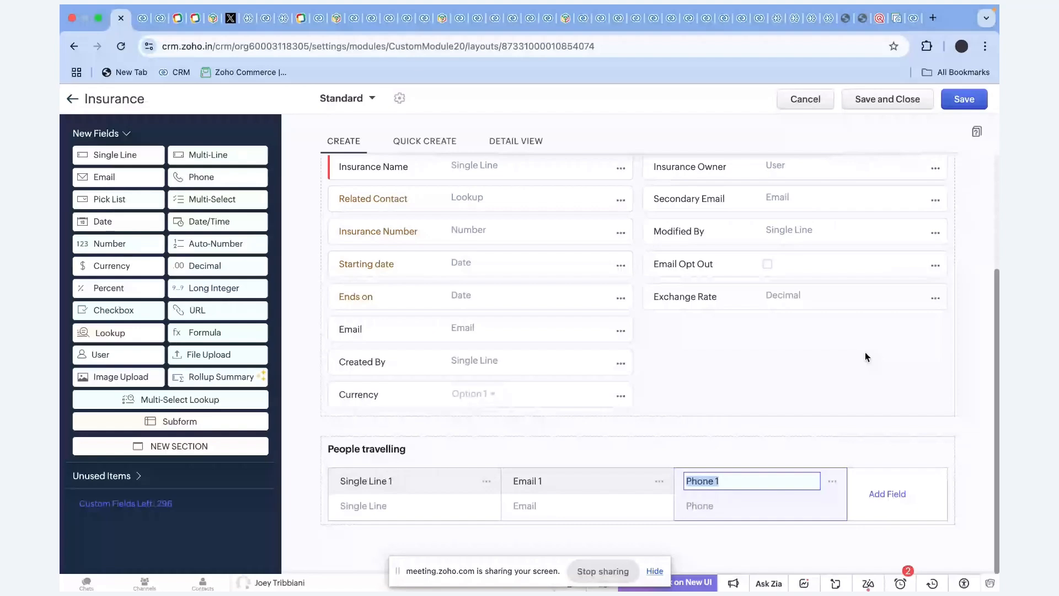
{"action": "key", "text": "super+Tab"}
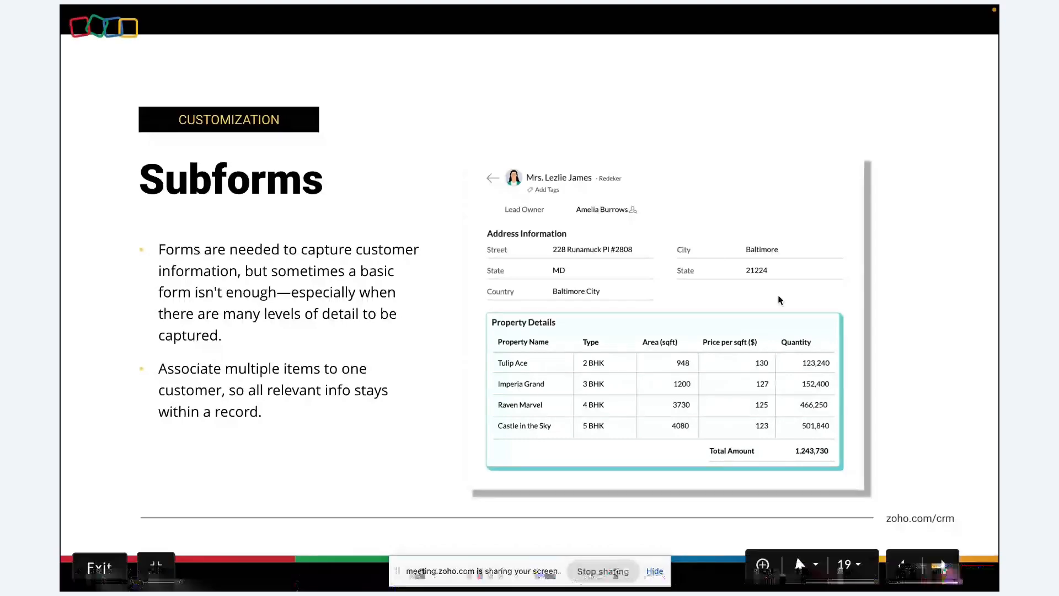
Advance to the Conditional fields slide, then return to the CRM Prospects list.
{"action": "key", "text": "Right"}
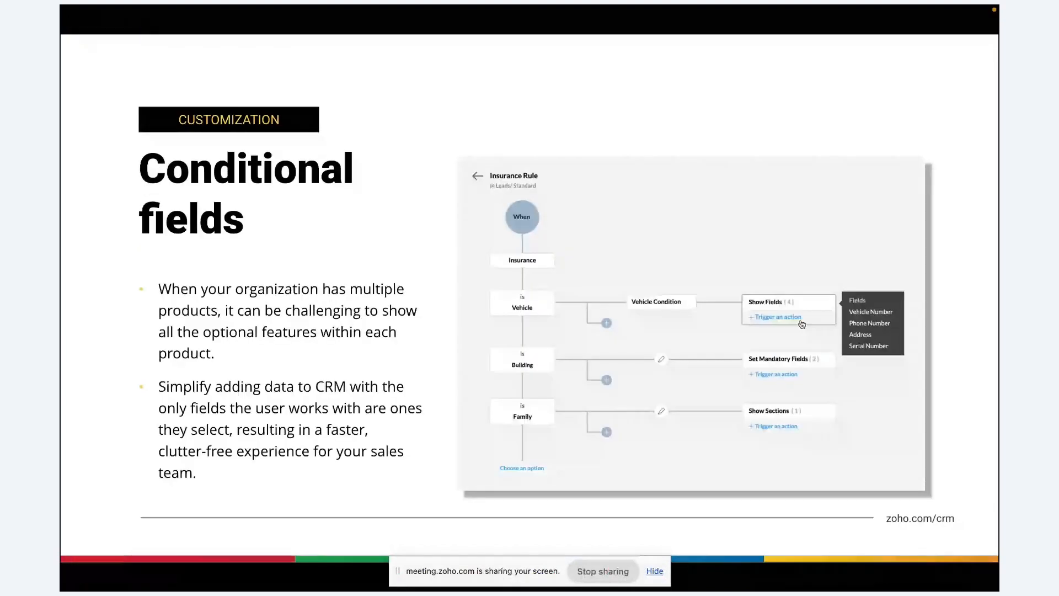
{"action": "key", "text": "super+Tab"}
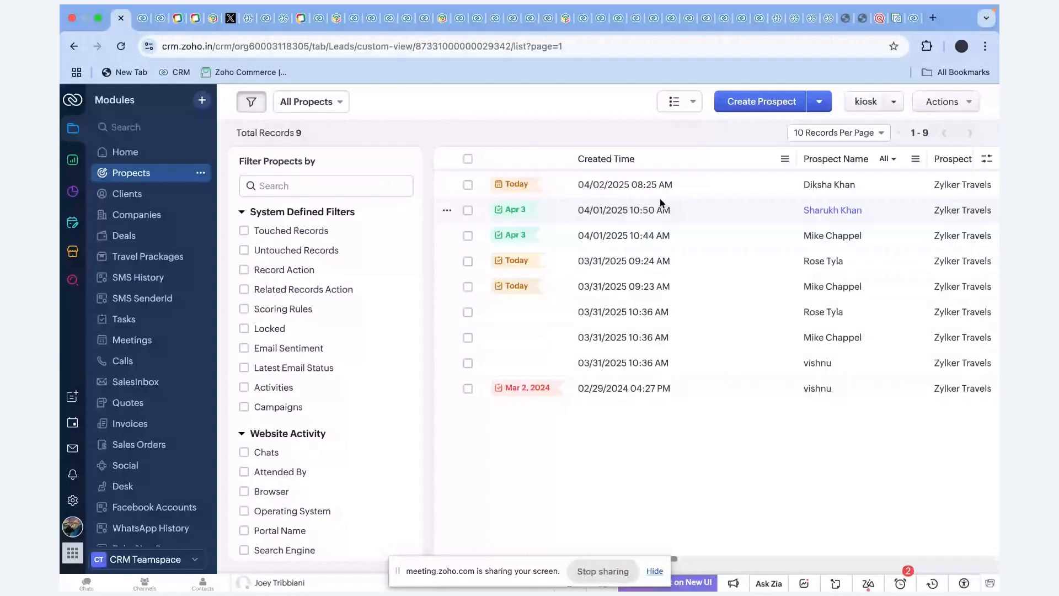
Open the first prospect's record and scroll down to its Mode of transport field.
{"action": "left_click", "coordinate": [659, 200]}
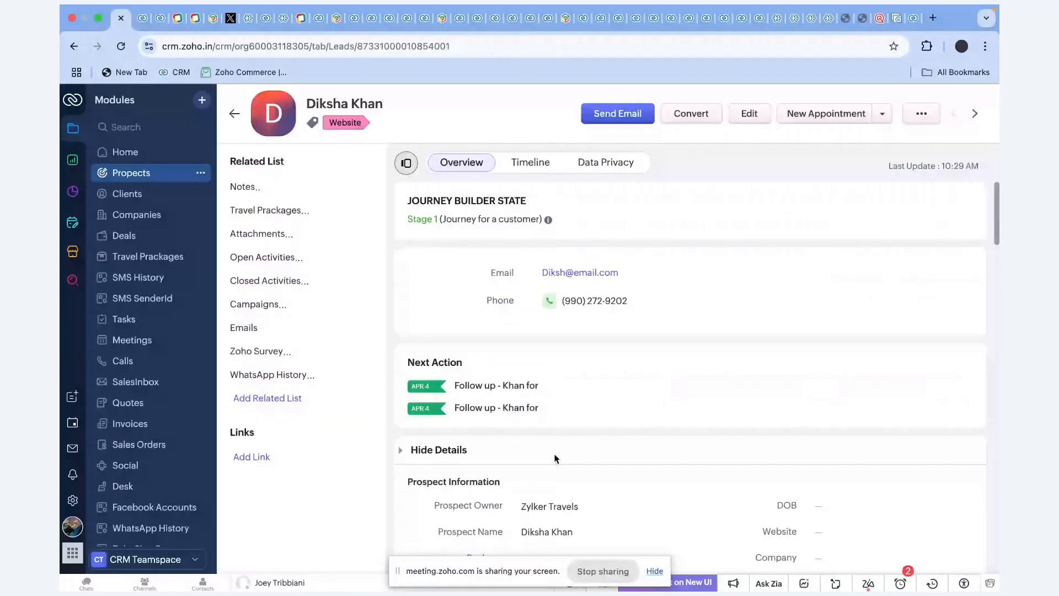
{"action": "scroll", "coordinate": [555, 459], "scroll_direction": "down", "scroll_amount": 4}
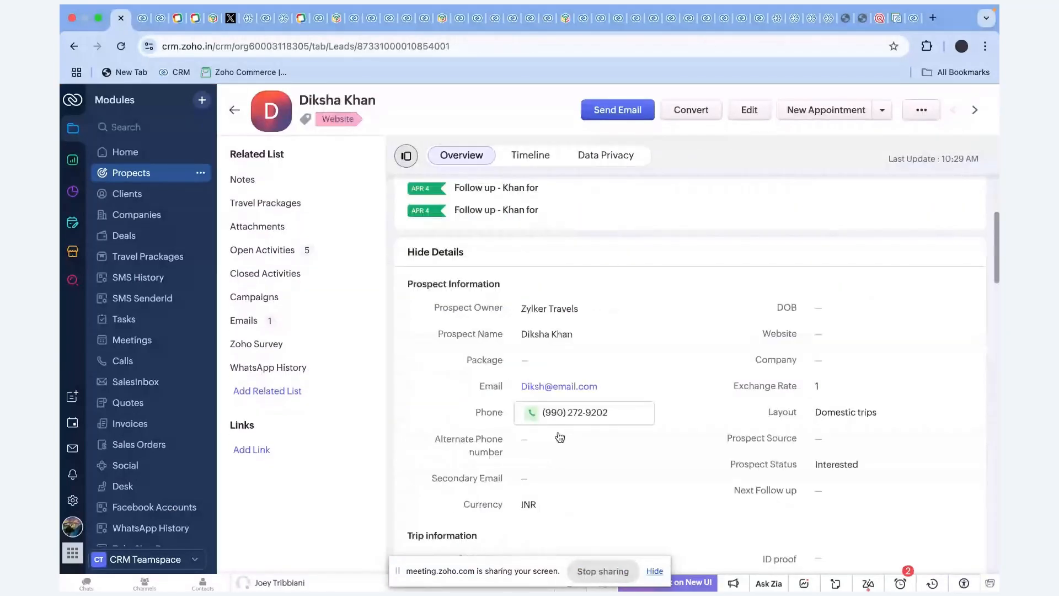
{"action": "scroll", "coordinate": [560, 437], "scroll_direction": "down", "scroll_amount": 3}
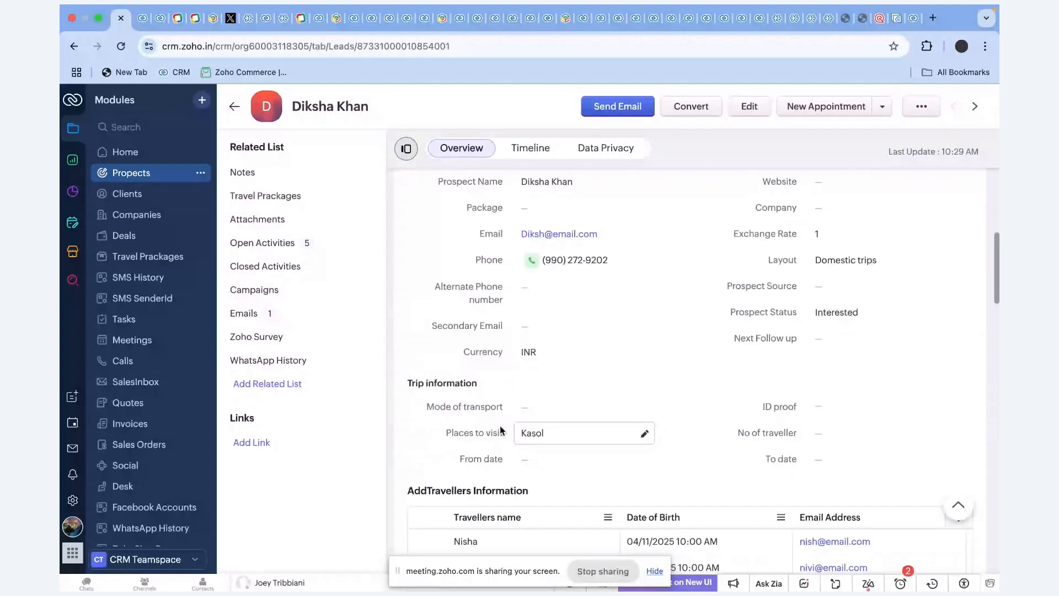
{"action": "scroll", "coordinate": [513, 425], "scroll_direction": "down", "scroll_amount": 1}
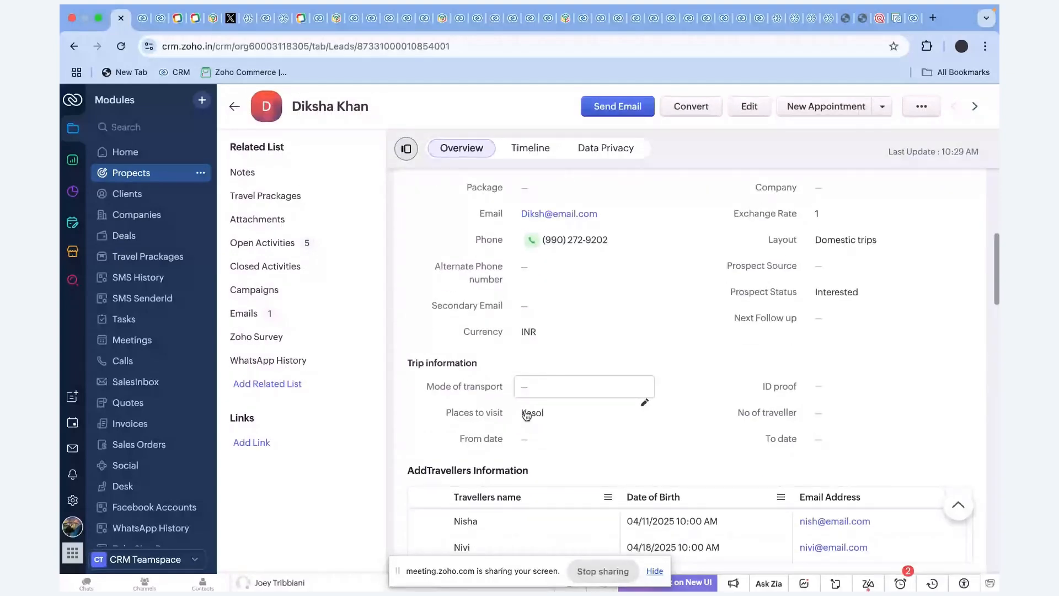
{"action": "scroll", "coordinate": [578, 229], "scroll_direction": "down", "scroll_amount": 3}
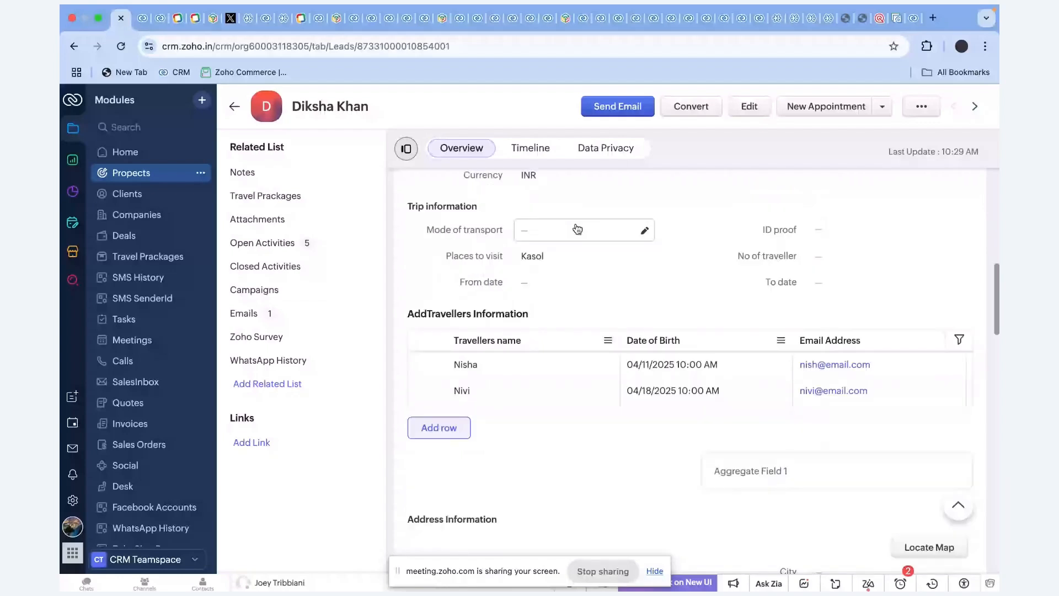
Set Mode of transport to Flight, revealing the Flight Information section.
{"action": "left_click", "coordinate": [577, 229]}
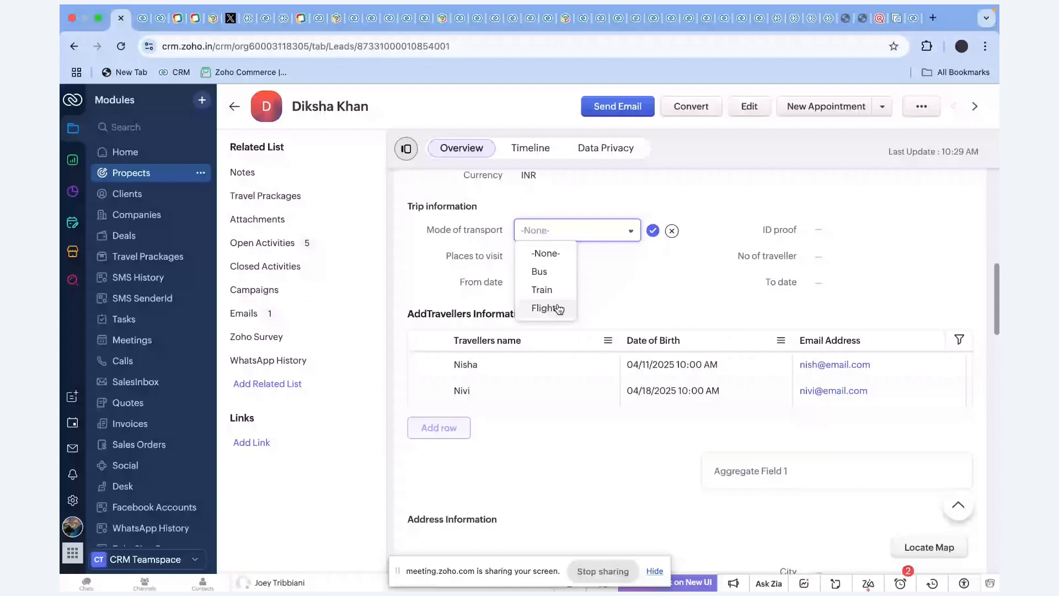
{"action": "left_click", "coordinate": [558, 308]}
{"action": "left_click", "coordinate": [654, 230]}
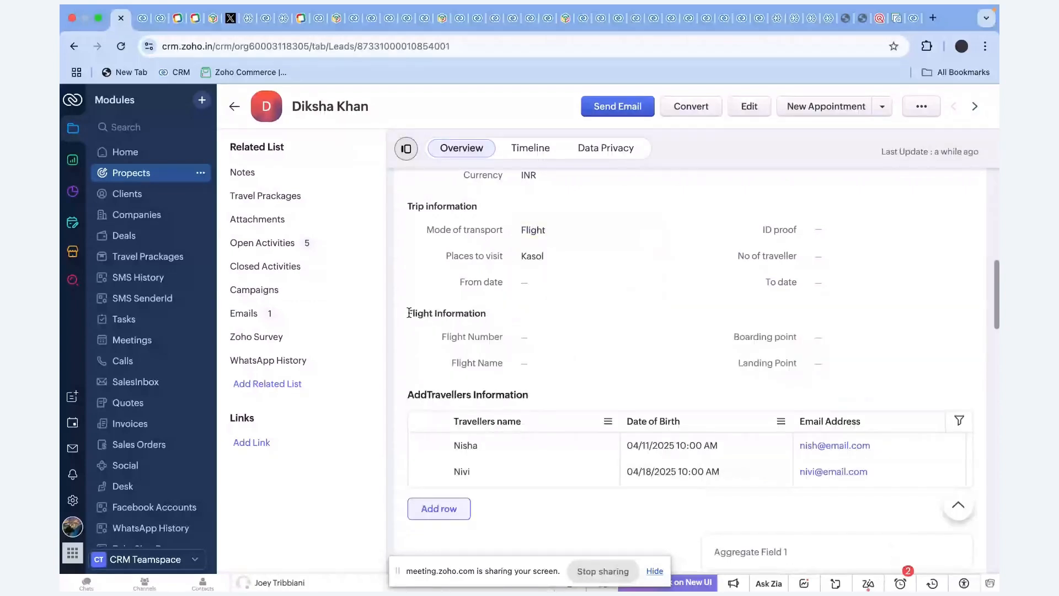
{"action": "left_click_drag", "start_coordinate": [409, 313], "coordinate": [499, 318]}
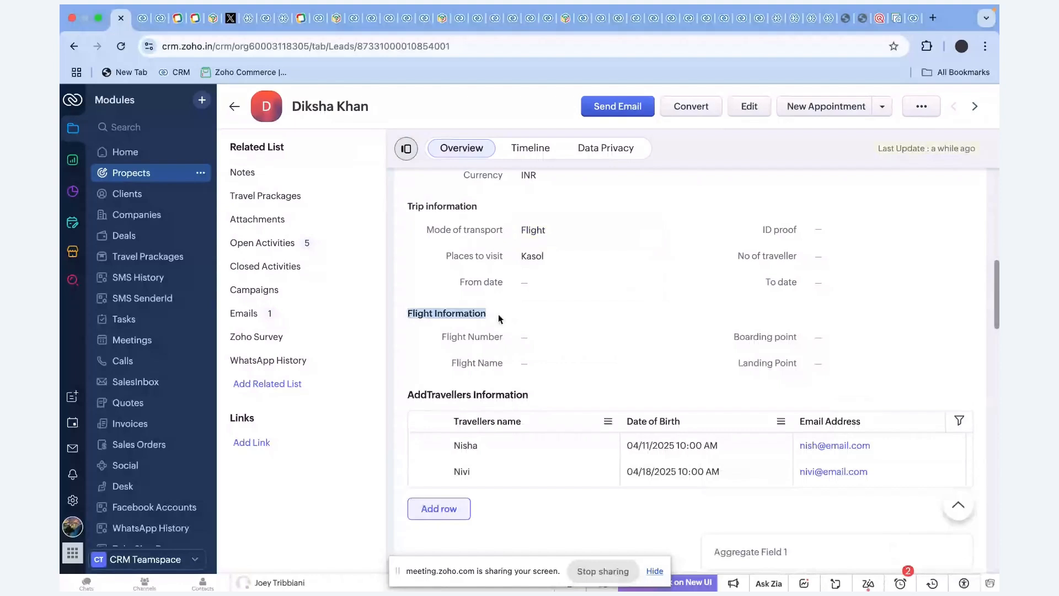
{"action": "left_click", "coordinate": [458, 339]}
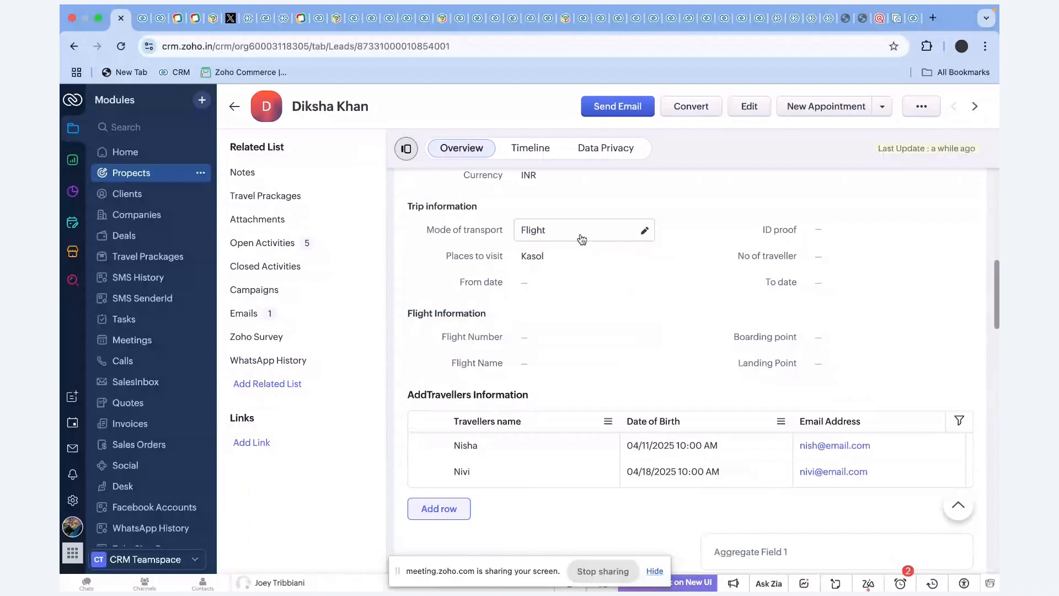
Change Mode of transport to Train so the Train Information section appears.
{"action": "left_click", "coordinate": [582, 239]}
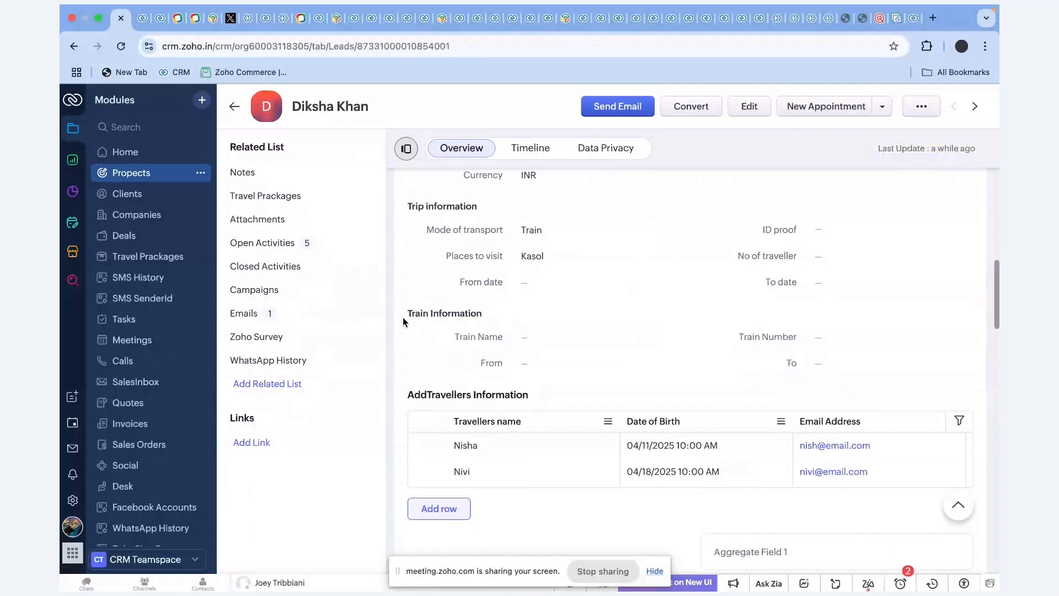
{"action": "left_click_drag", "start_coordinate": [403, 318], "coordinate": [483, 315]}
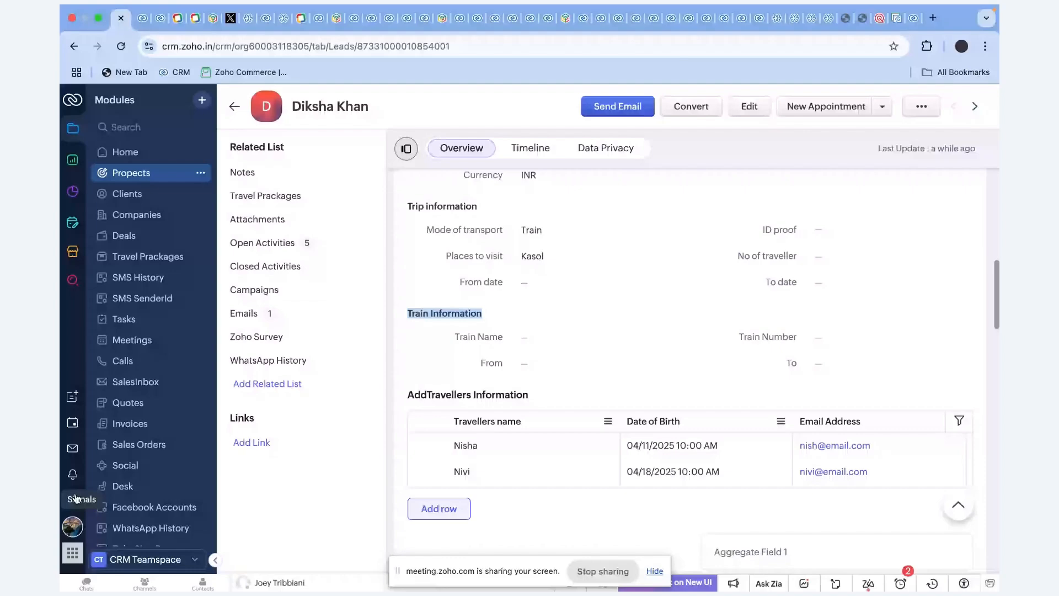
{"action": "left_click", "coordinate": [74, 499]}
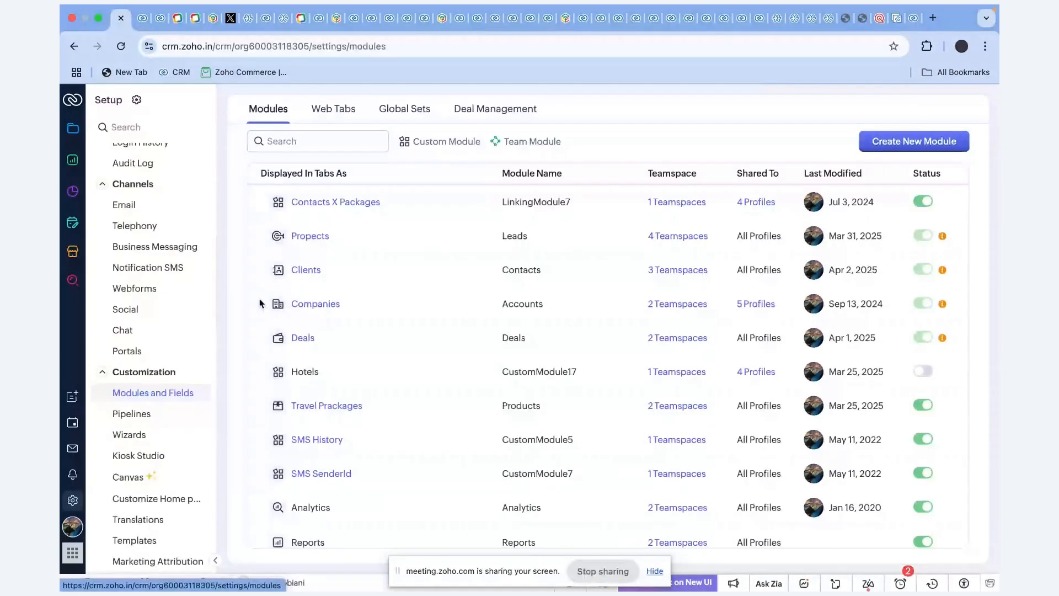
Open the Propects module's 'mode of transport' layout rule.
{"action": "left_click", "coordinate": [311, 239]}
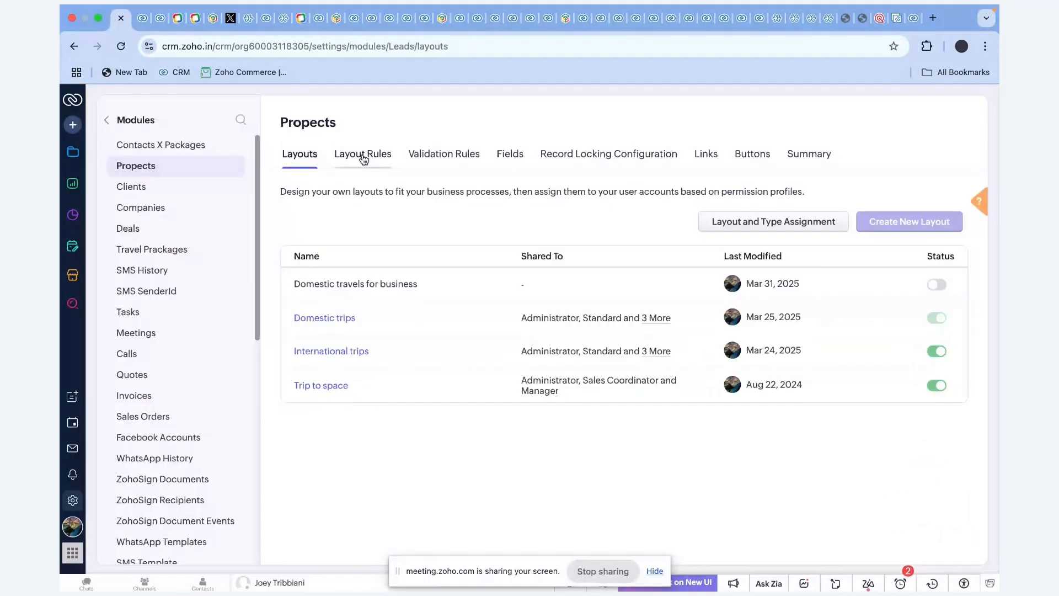
{"action": "left_click", "coordinate": [363, 159]}
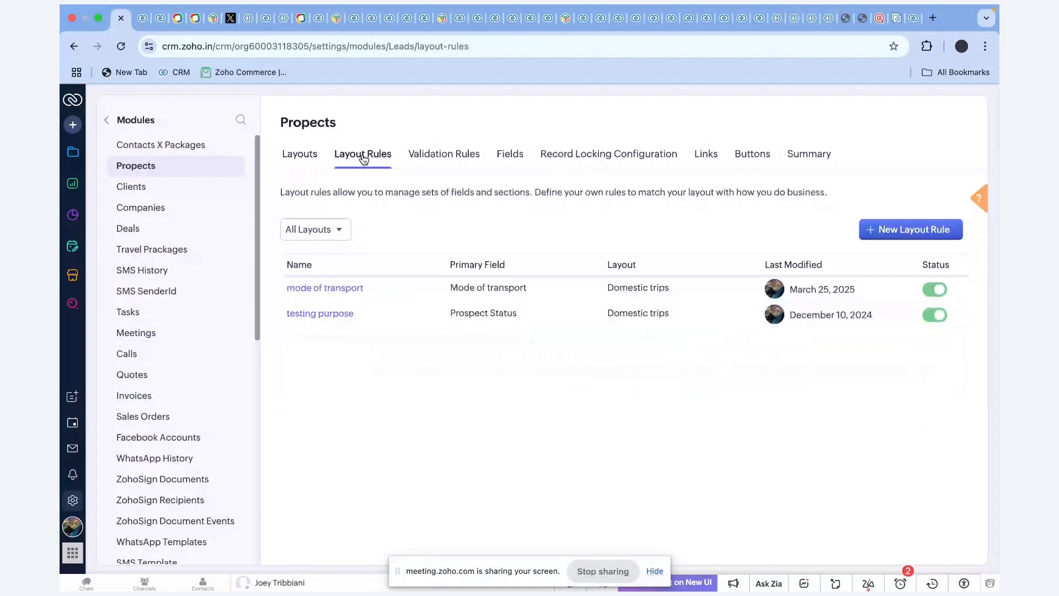
{"action": "left_click", "coordinate": [334, 293]}
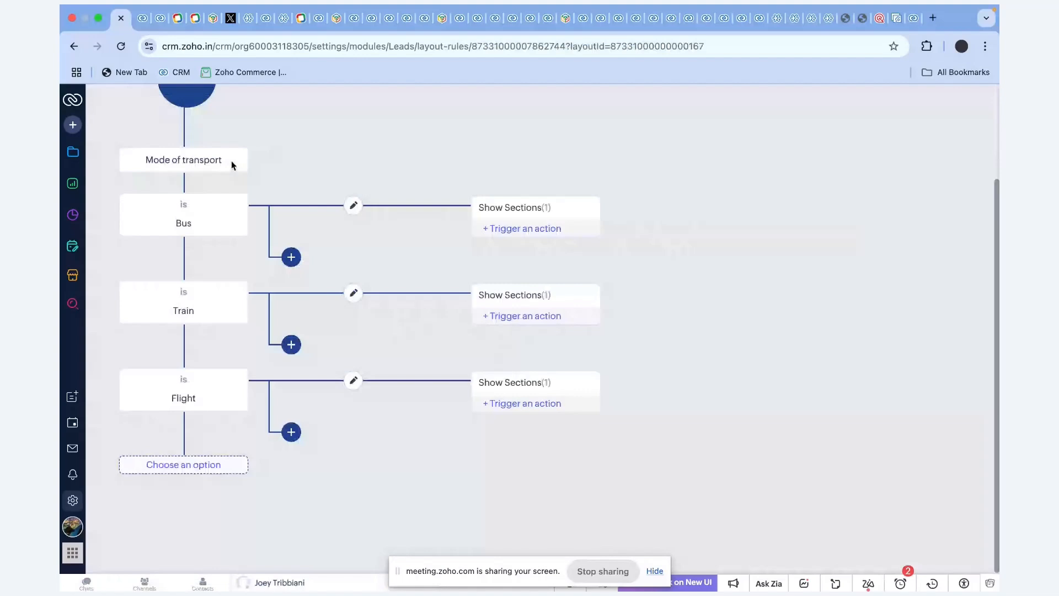
Check the section each of Bus, Train and Flight shows, and view Bus's extra actions.
{"action": "left_click", "coordinate": [498, 210]}
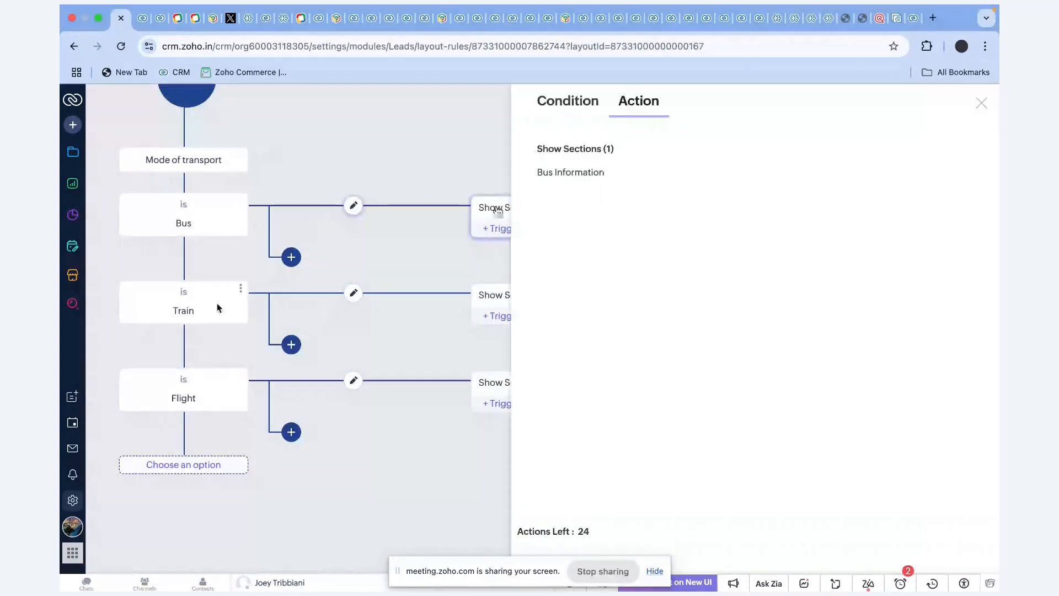
{"action": "left_click", "coordinate": [514, 300]}
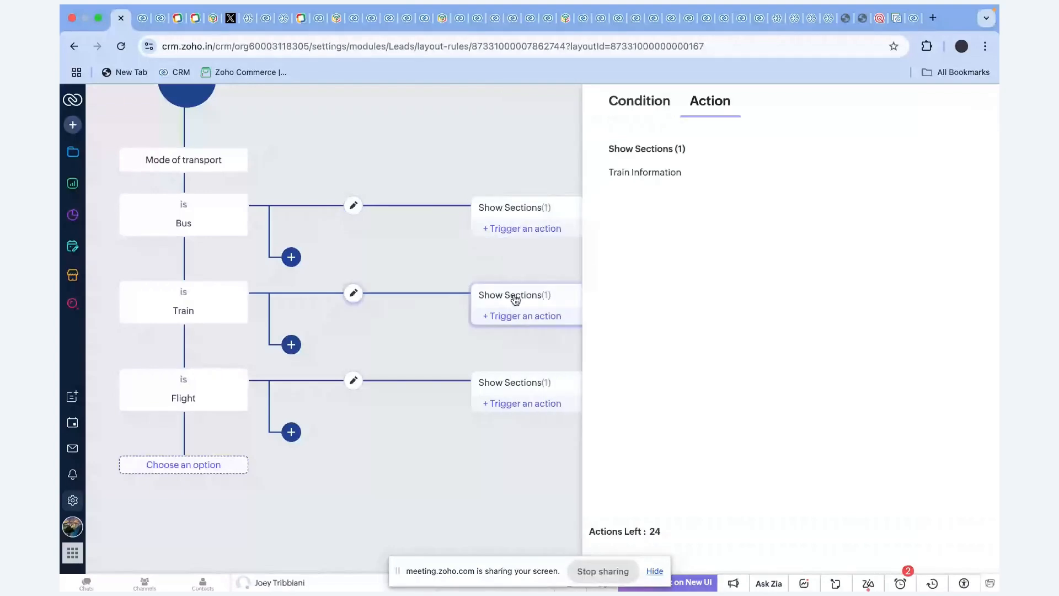
{"action": "left_click", "coordinate": [535, 380]}
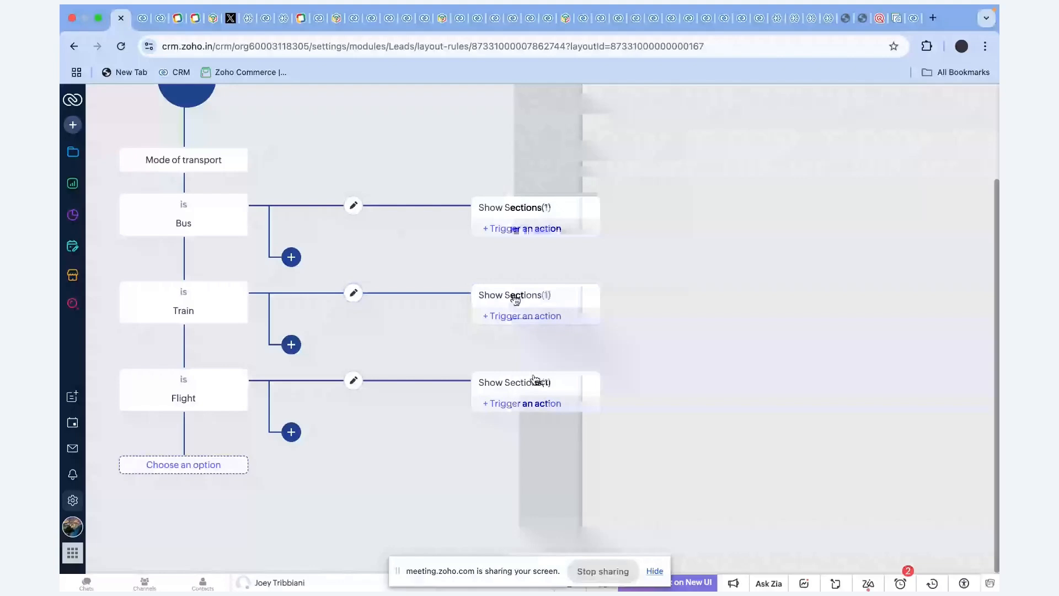
{"action": "left_click", "coordinate": [535, 380]}
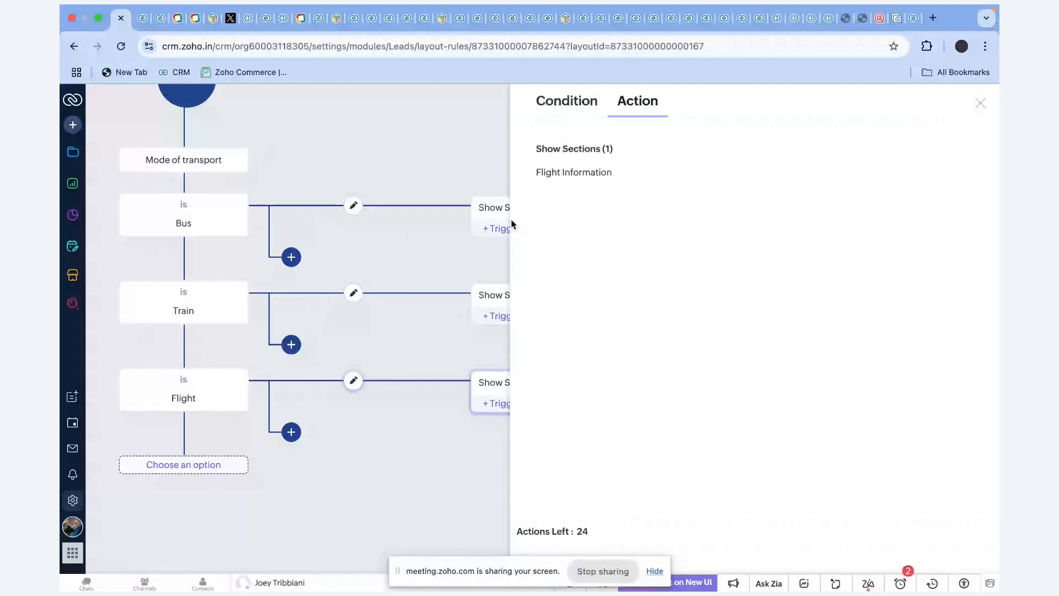
{"action": "left_click", "coordinate": [506, 228]}
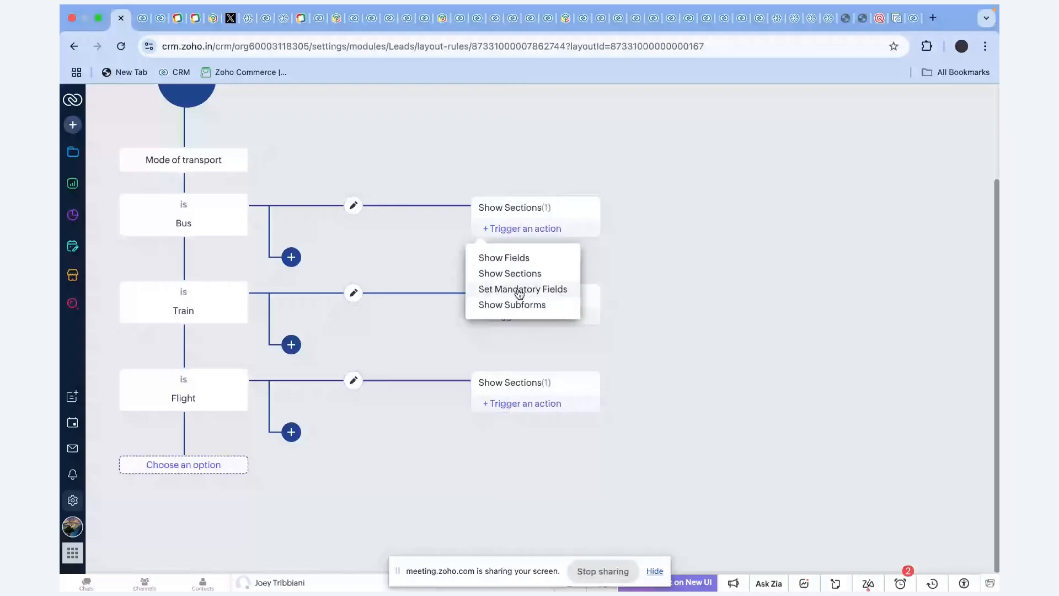
{"action": "left_click", "coordinate": [519, 291]}
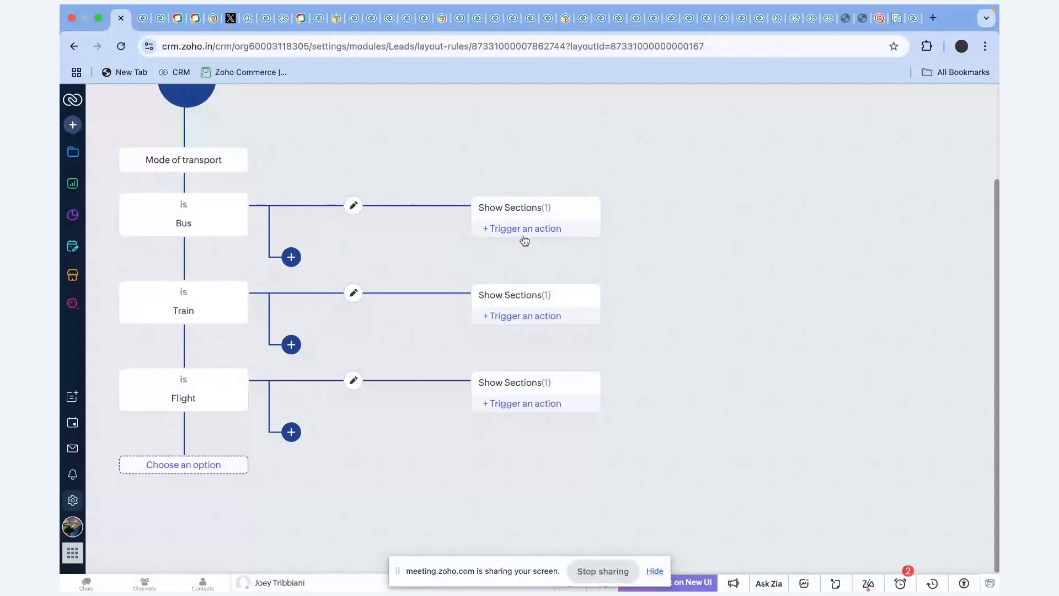
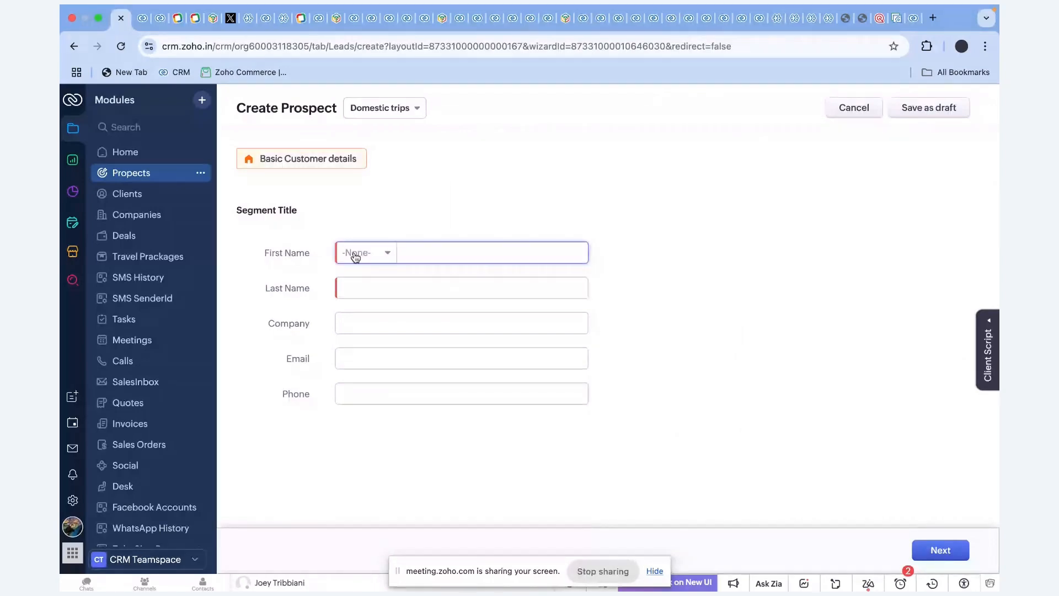
Enter the prospect's first name and last name in the Create Prospect form.
{"action": "left_click", "coordinate": [423, 253]}
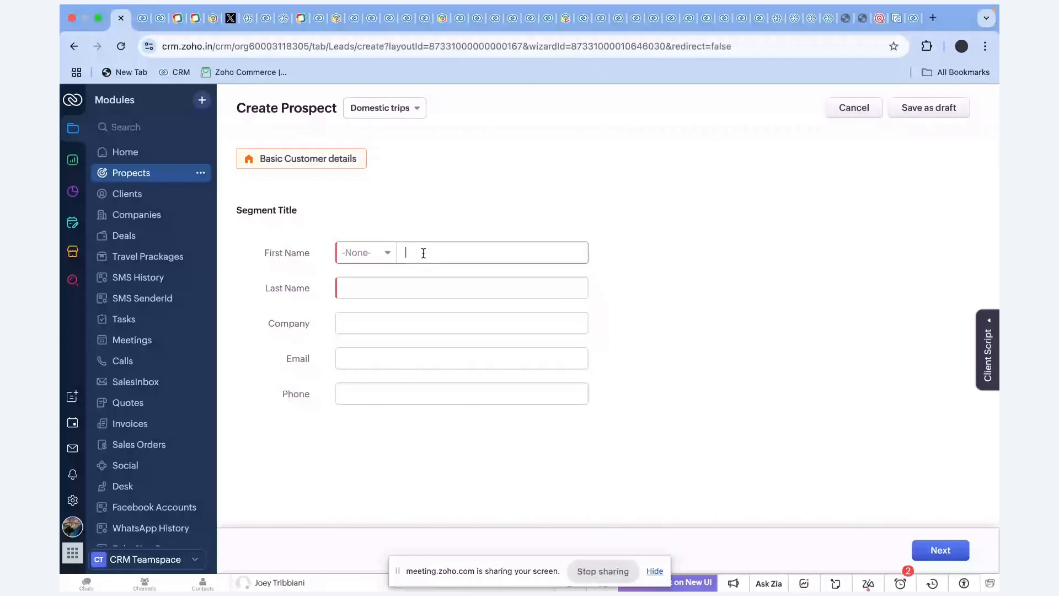
{"action": "left_click", "coordinate": [424, 252]}
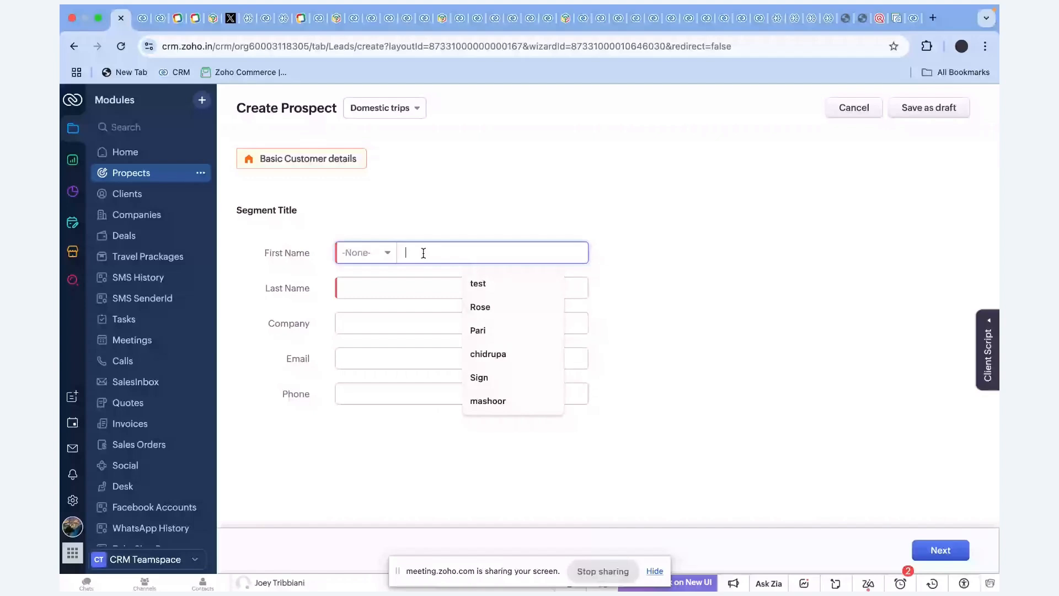
{"action": "type", "text": "Anusha"}
{"action": "left_click", "coordinate": [348, 288]}
{"action": "type", "text": "N"}
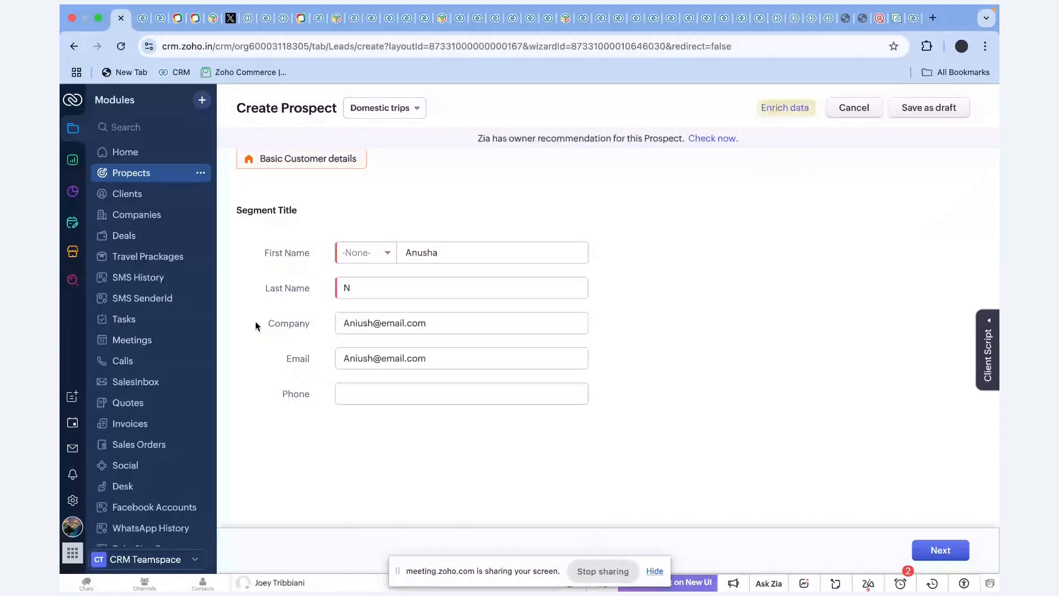
Replace the email wrongly entered in Company with 'abcde'.
{"action": "left_click", "coordinate": [265, 325]}
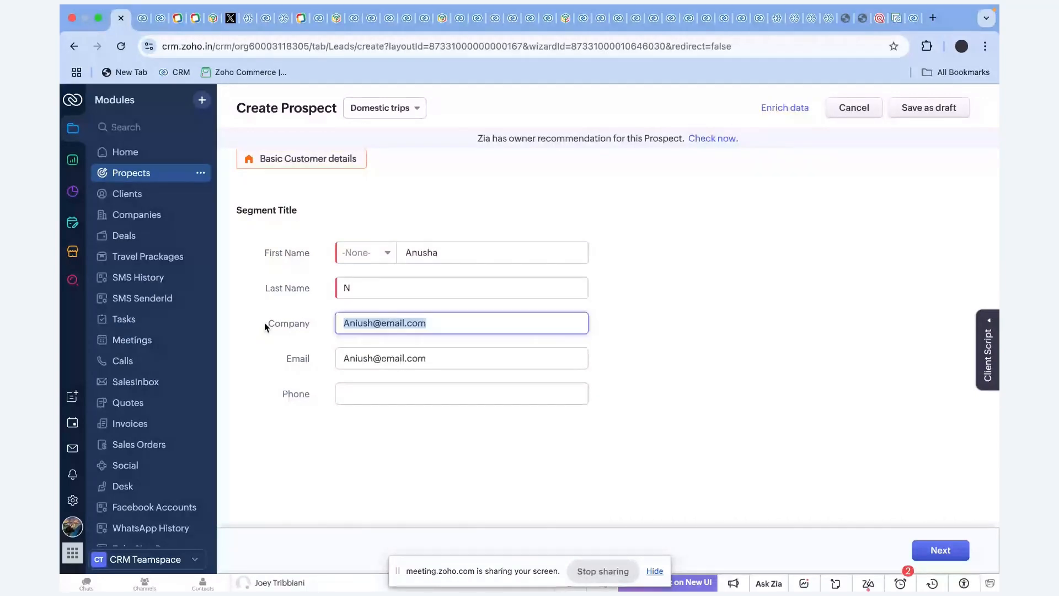
{"action": "left_click", "coordinate": [390, 329]}
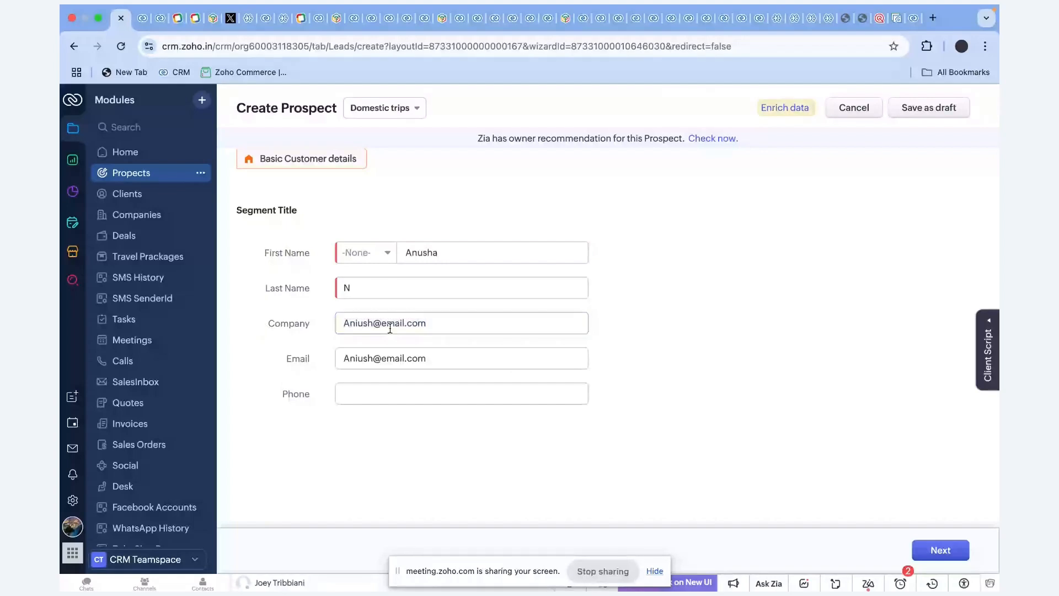
{"action": "key", "text": "super+a"}
{"action": "key", "text": "BackSpace"}
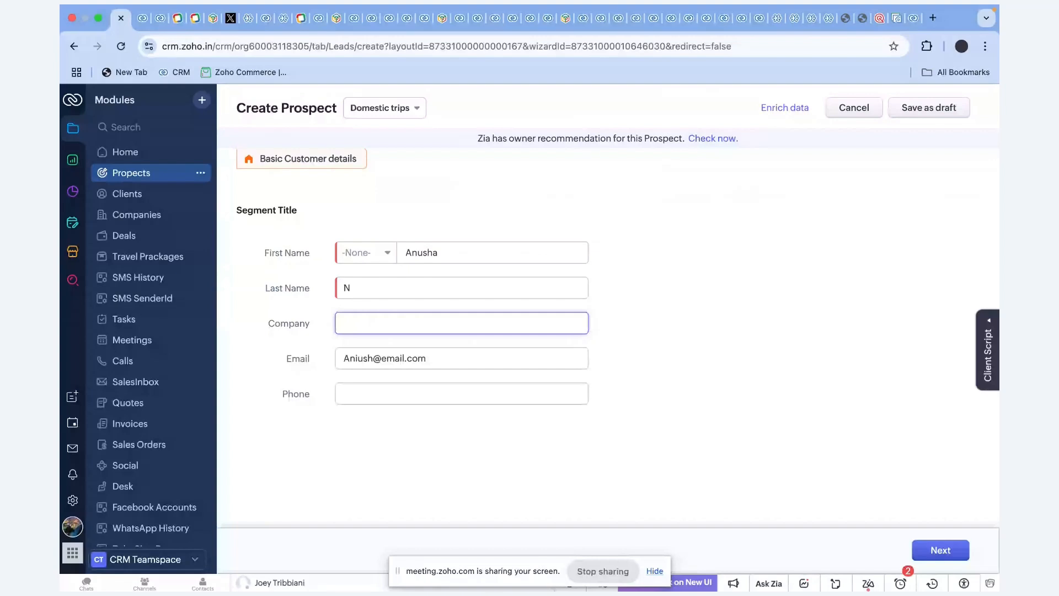
{"action": "key", "text": "Caps_Lock"}
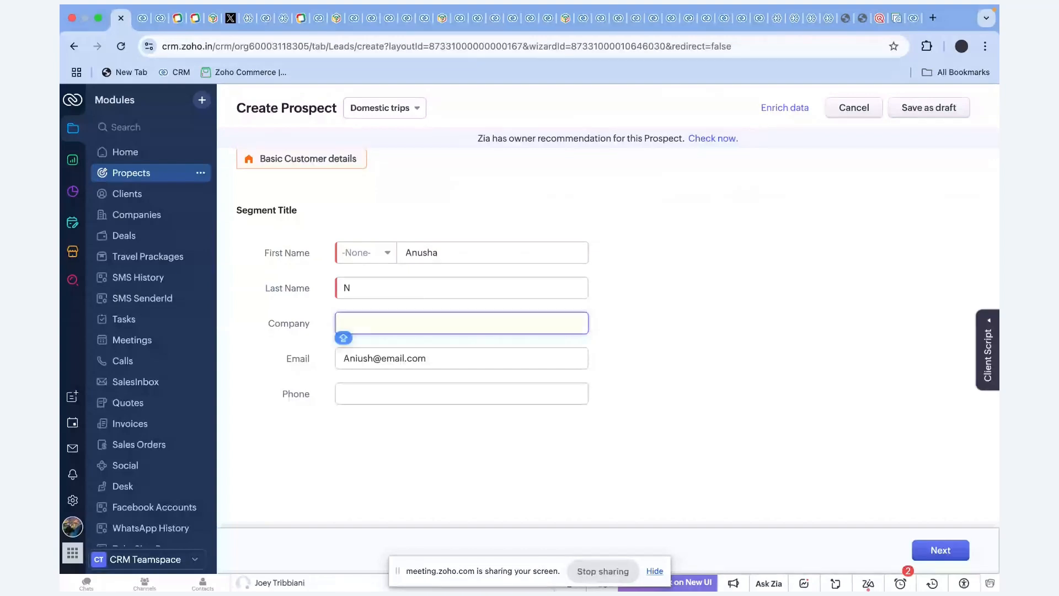
{"action": "type", "text": "abcde"}
{"action": "left_click", "coordinate": [369, 395]}
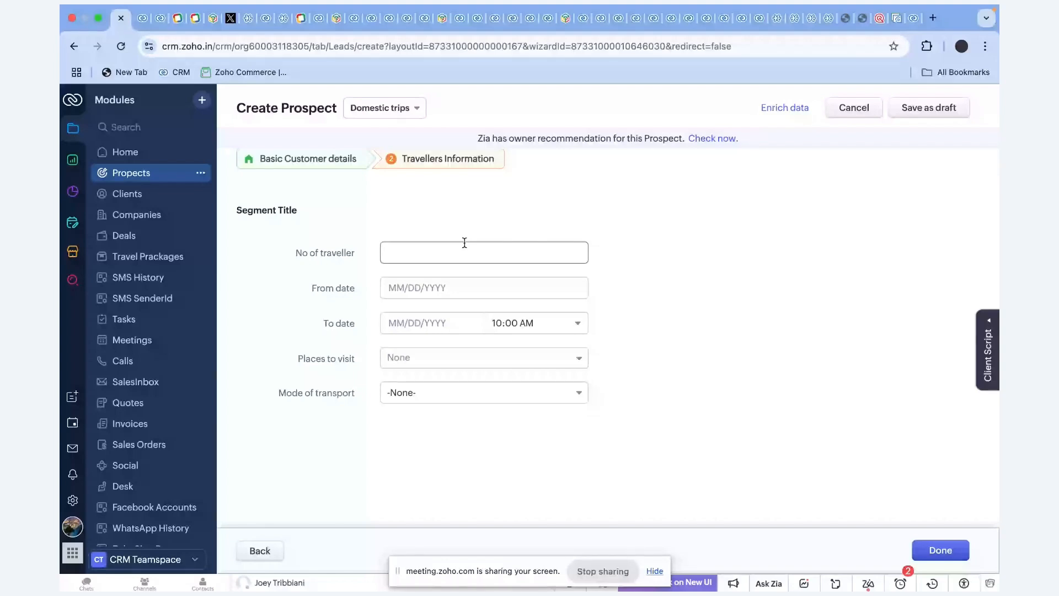
Save the partly filled prospect from Travellers Information as a draft.
{"action": "left_click", "coordinate": [937, 108]}
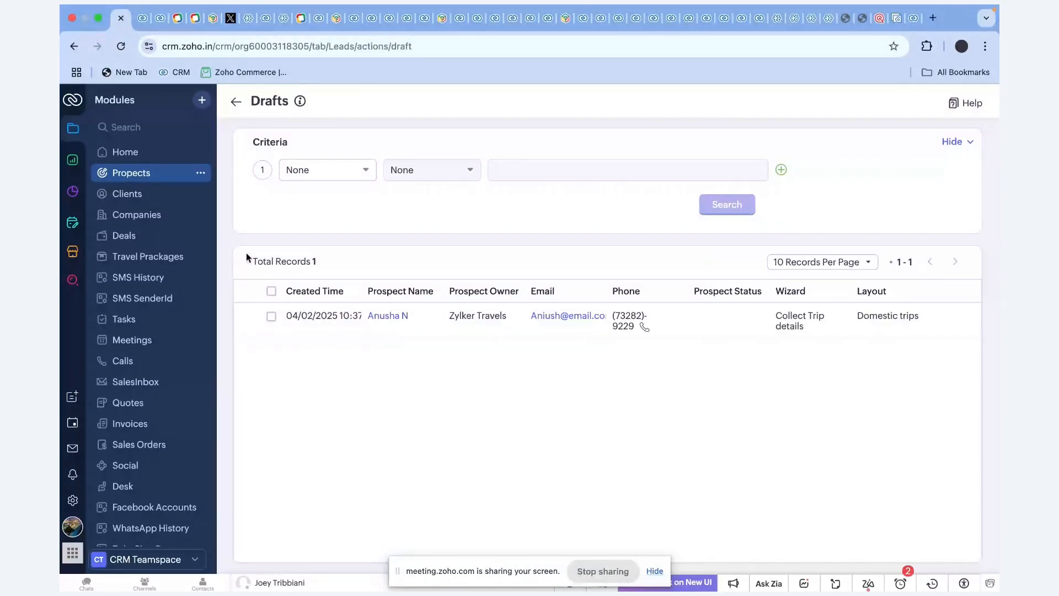
Open the Collect Trip details wizard from Setup's Customization > Wizards page.
{"action": "left_click", "coordinate": [73, 501]}
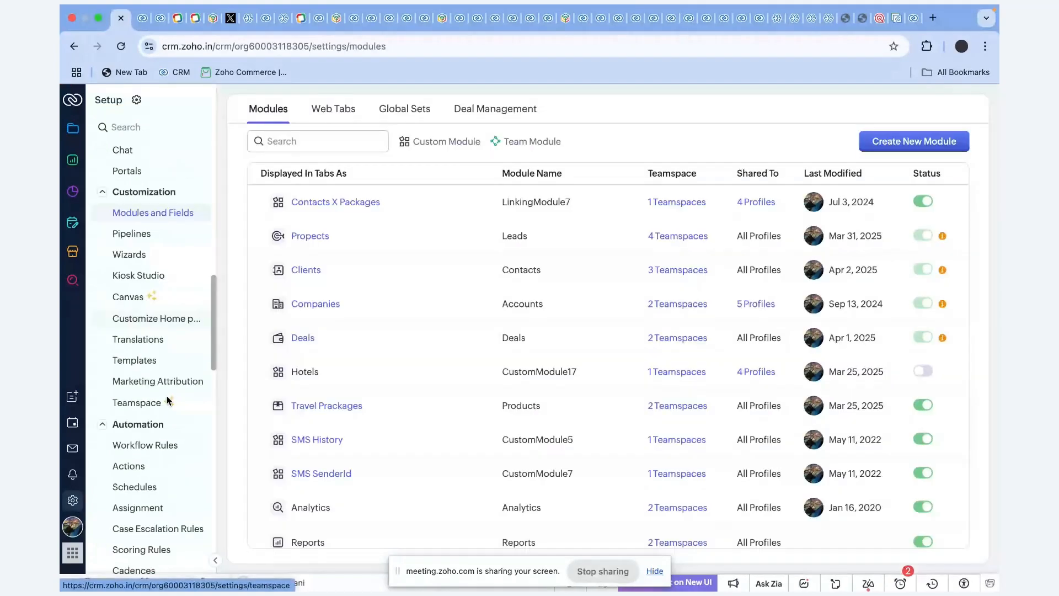
{"action": "scroll", "coordinate": [157, 299], "scroll_direction": "down", "scroll_amount": 2}
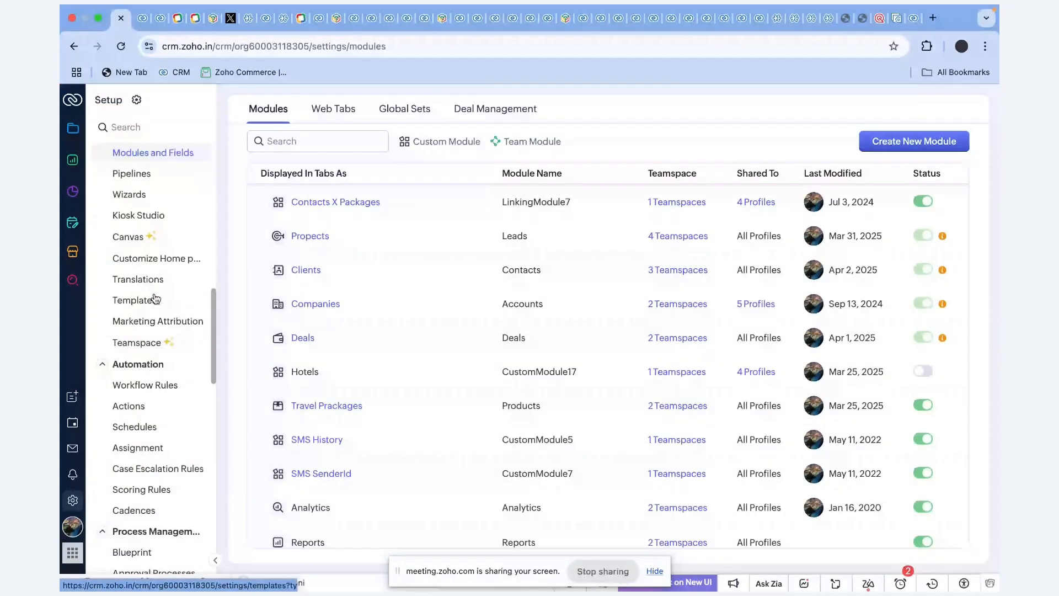
{"action": "left_click", "coordinate": [129, 194]}
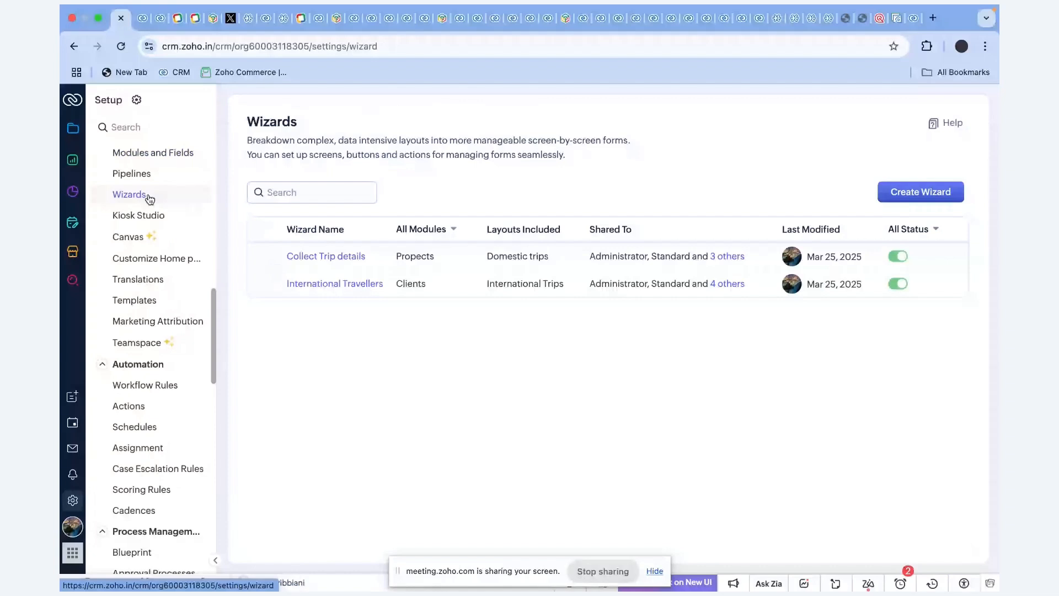
{"action": "left_click", "coordinate": [355, 261]}
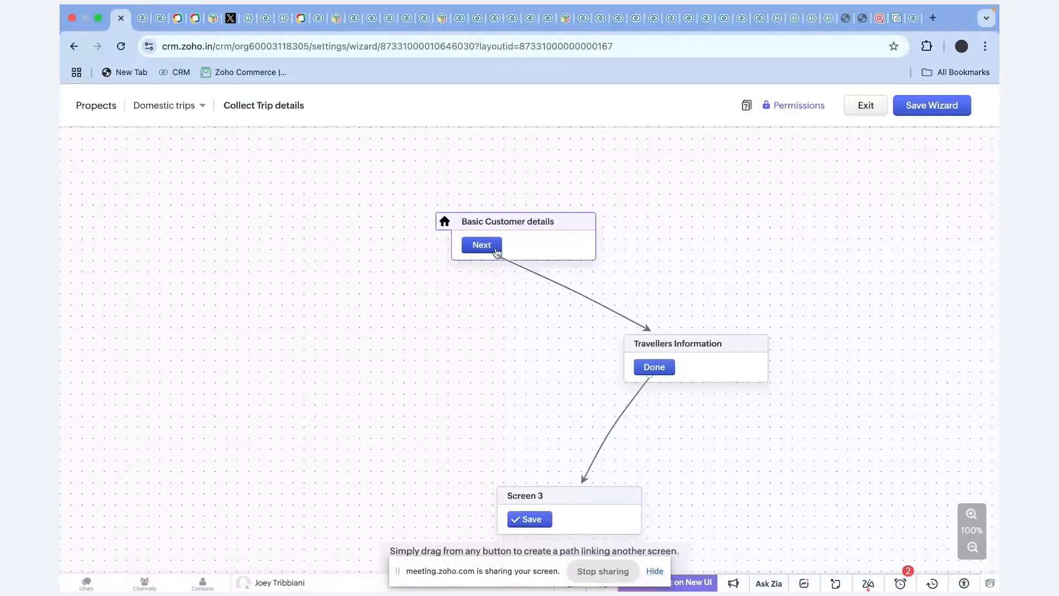
Open the Basic Customer details screen editor and inspect its Next button link.
{"action": "left_click", "coordinate": [538, 221]}
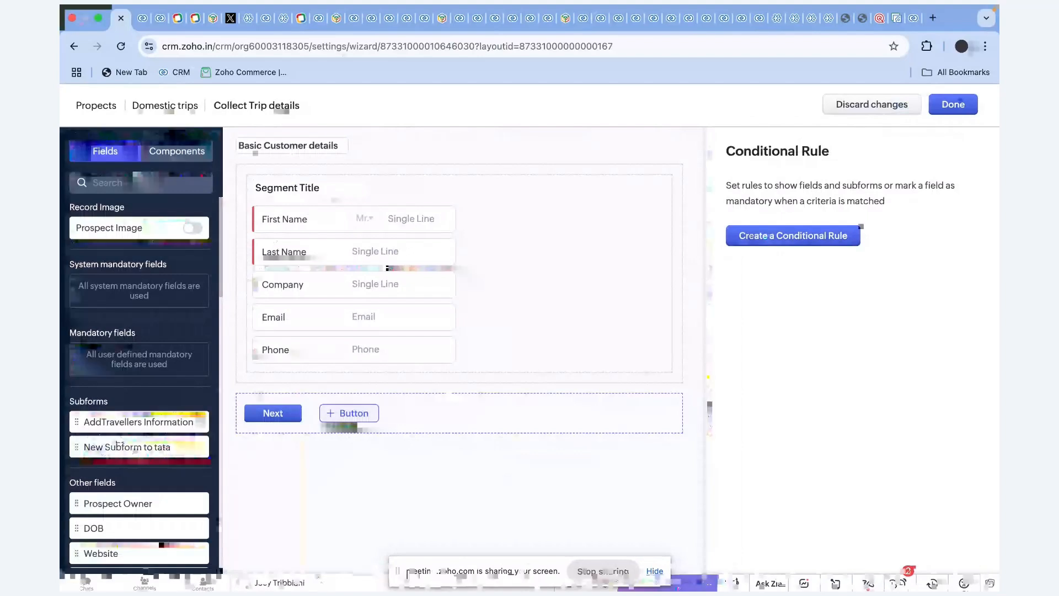
{"action": "scroll", "coordinate": [132, 485], "scroll_direction": "down", "scroll_amount": 3}
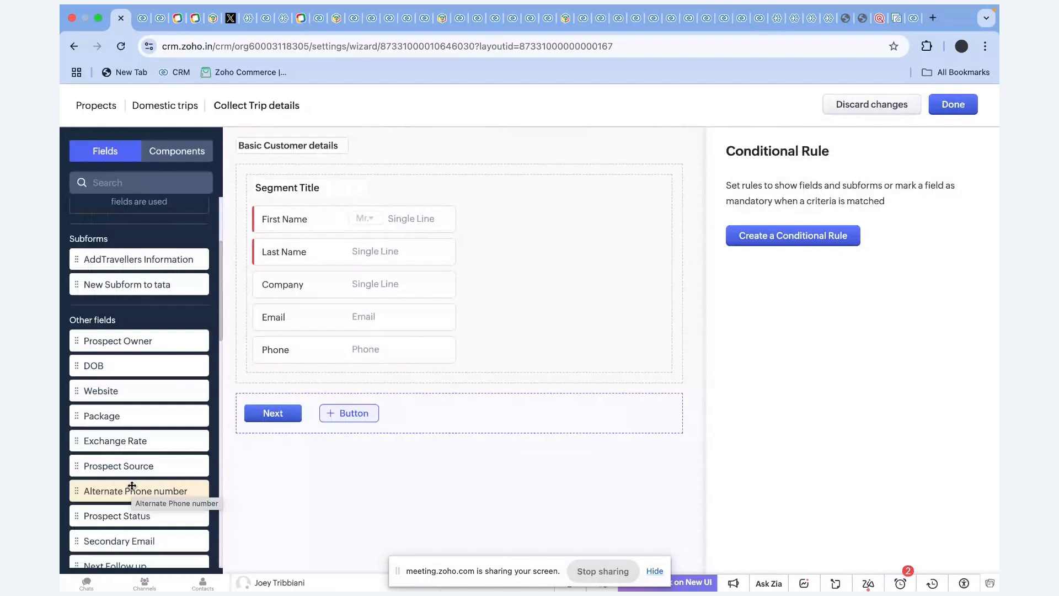
{"action": "left_click", "coordinate": [273, 413]}
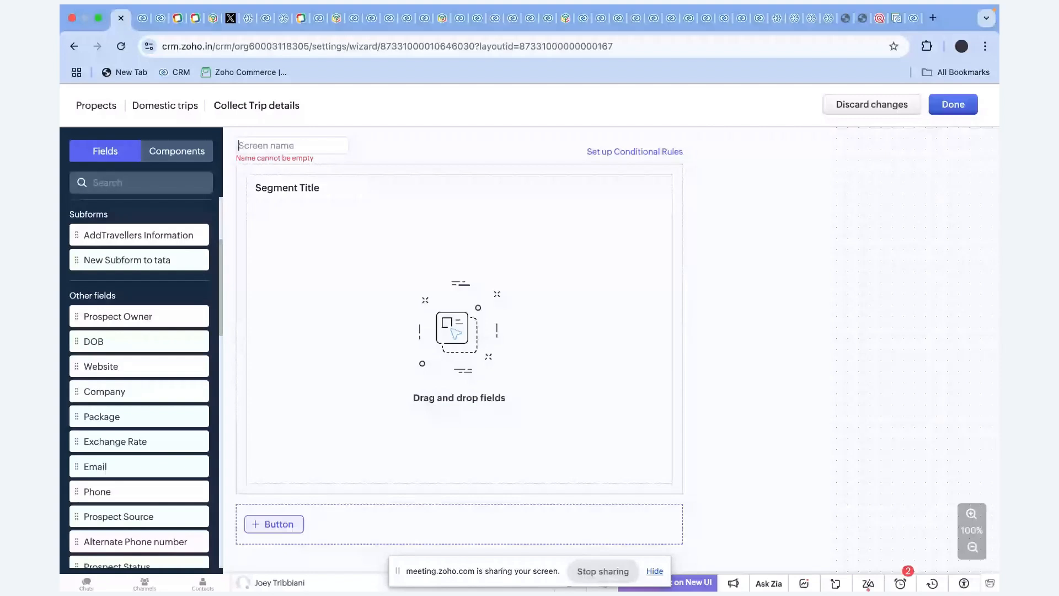
Name the new screen 'Address information' and add the Boarding point field.
{"action": "key", "text": "Caps_Lock"}
{"action": "type", "text": "Add"}
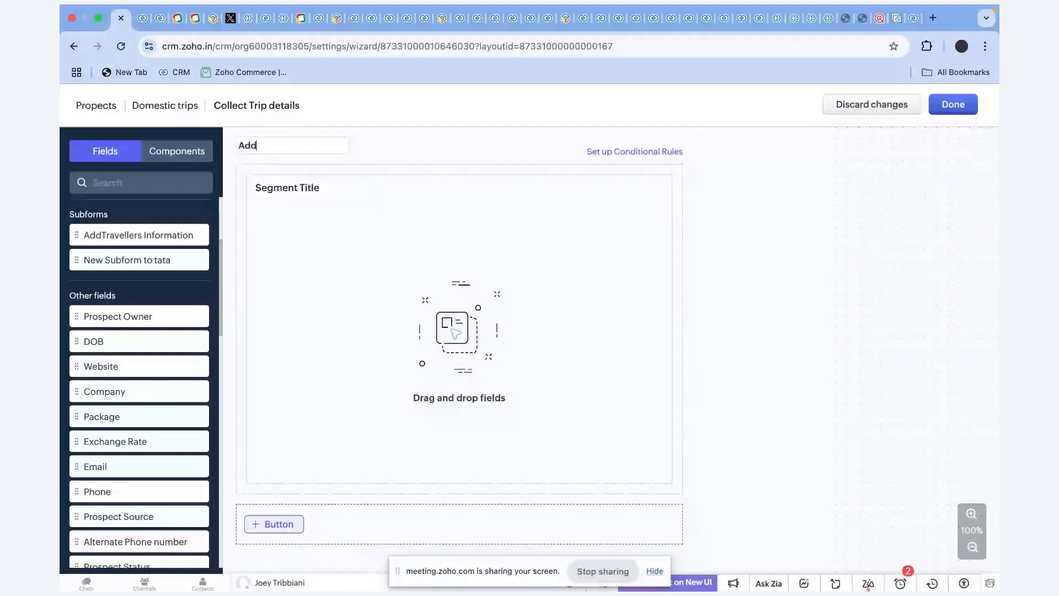
{"action": "type", "text": "ress information"}
{"action": "scroll", "coordinate": [178, 329], "scroll_direction": "down", "scroll_amount": 1}
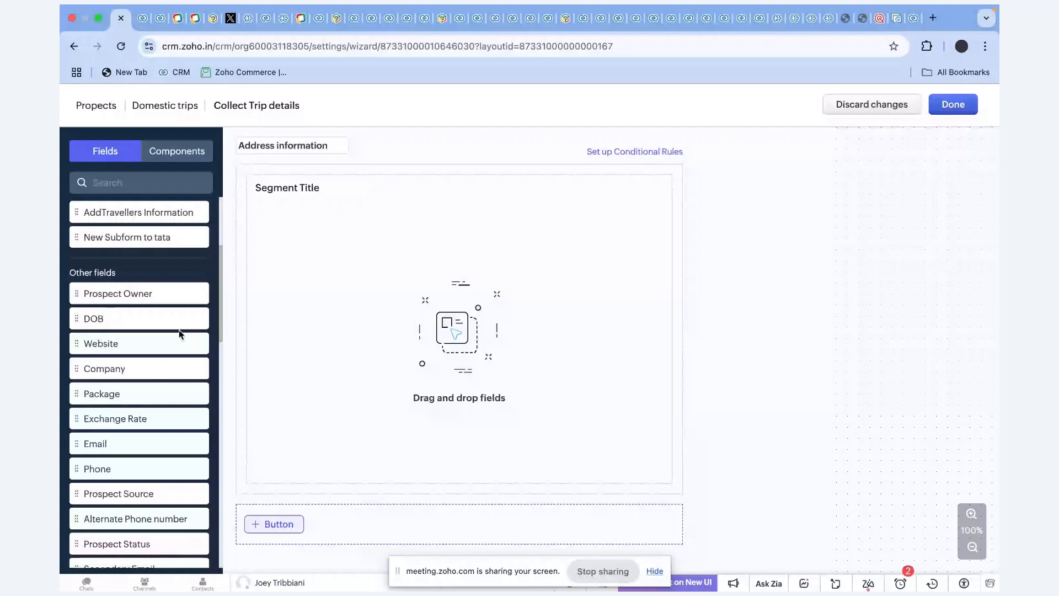
{"action": "scroll", "coordinate": [179, 329], "scroll_direction": "down", "scroll_amount": 5}
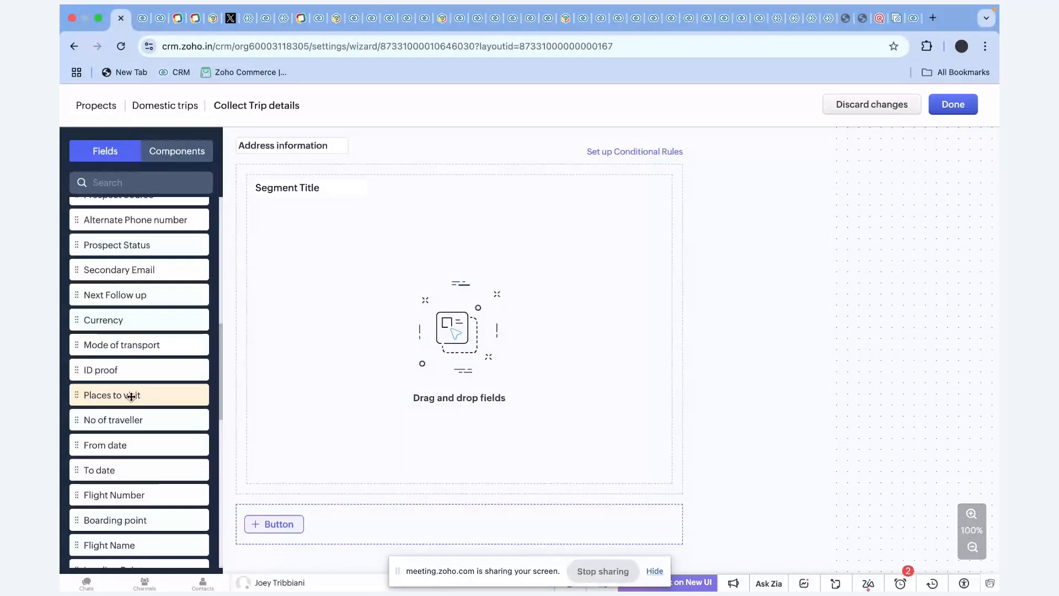
{"action": "scroll", "coordinate": [131, 396], "scroll_direction": "down", "scroll_amount": 3}
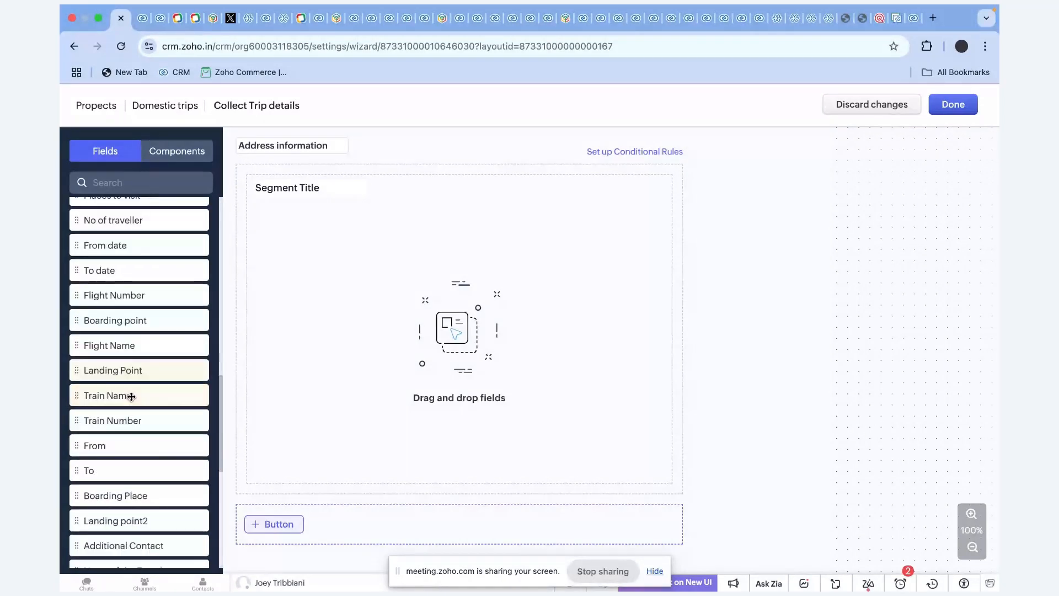
{"action": "left_click", "coordinate": [135, 318]}
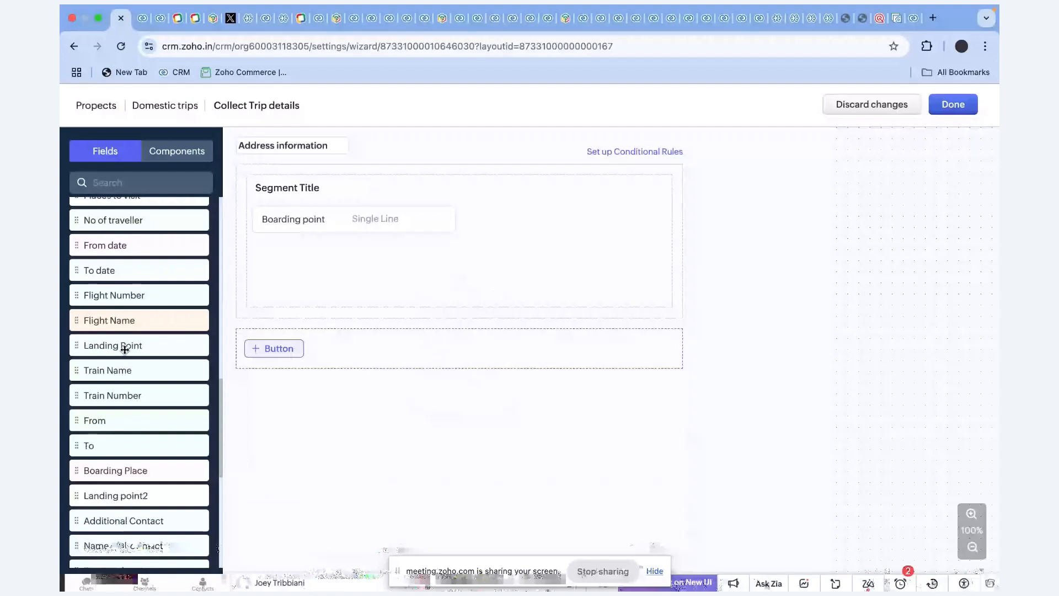
Add Landing Point, Street, City, State and Zip Code fields to the screen.
{"action": "left_click_drag", "start_coordinate": [124, 495], "coordinate": [125, 499]}
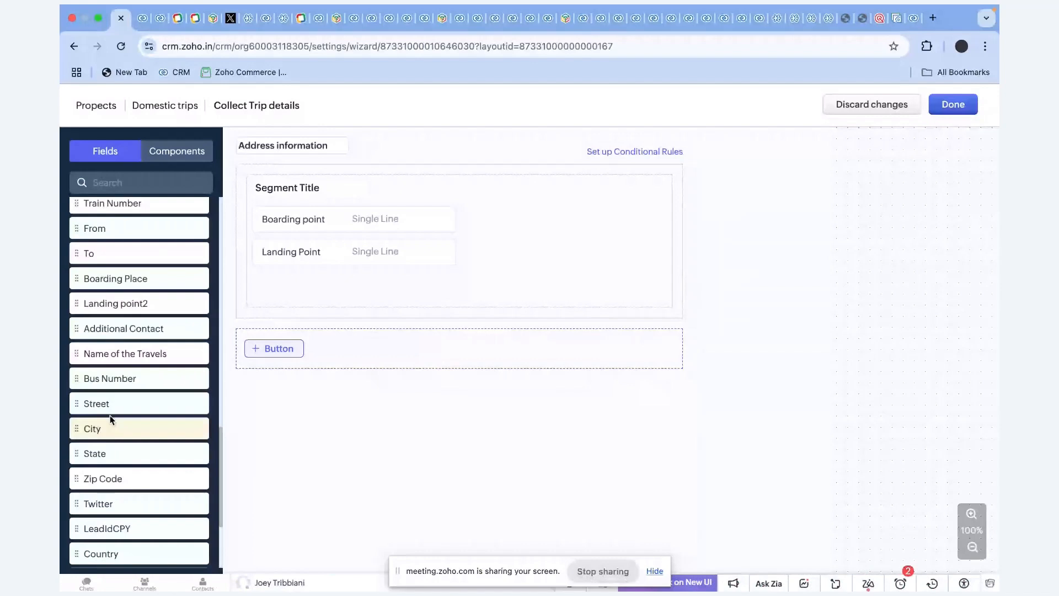
{"action": "left_click_drag", "start_coordinate": [111, 406], "coordinate": [292, 279]}
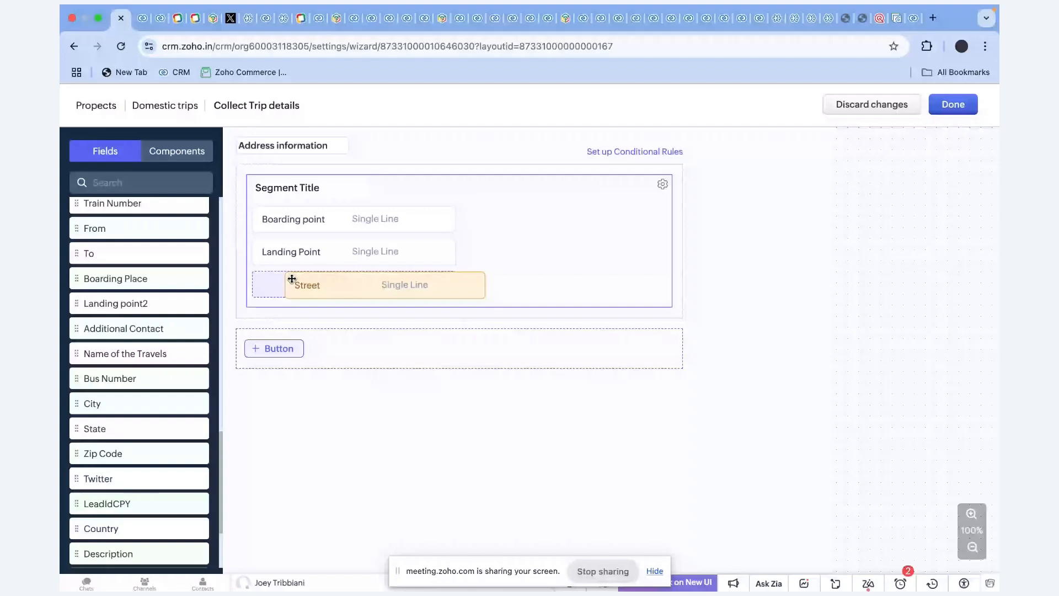
{"action": "left_click_drag", "start_coordinate": [92, 403], "coordinate": [481, 219]}
{"action": "left_click_drag", "start_coordinate": [94, 428], "coordinate": [496, 284]}
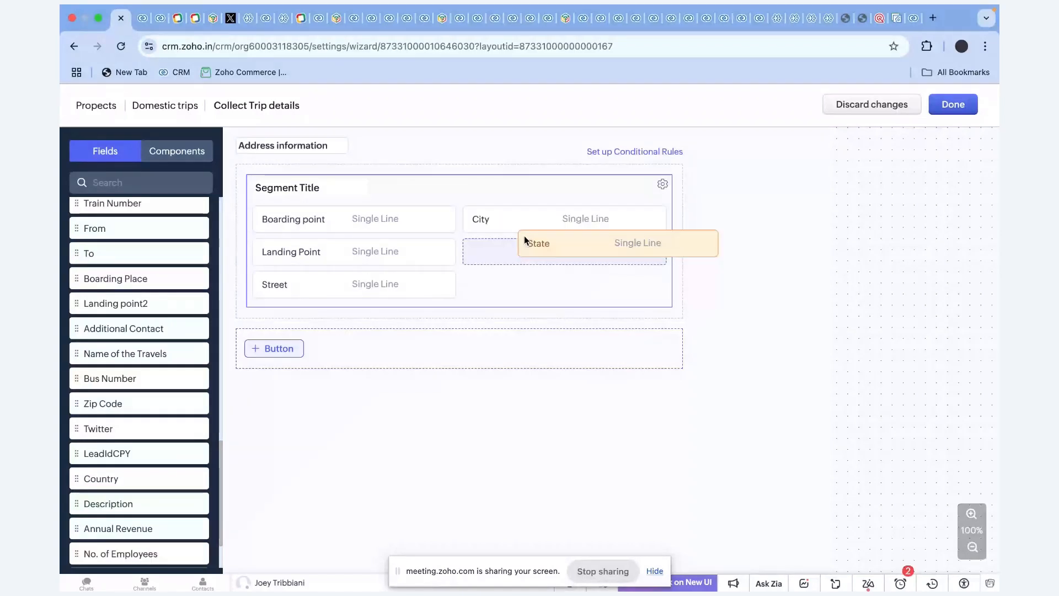
{"action": "left_click_drag", "start_coordinate": [92, 403], "coordinate": [547, 244]}
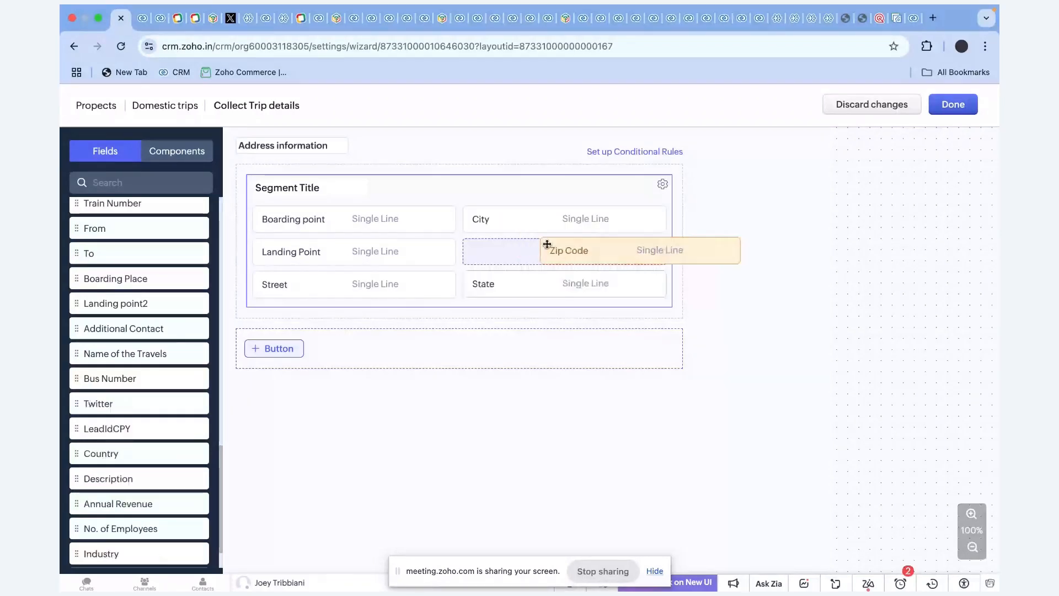
{"action": "left_click_drag", "start_coordinate": [546, 245], "coordinate": [543, 284]}
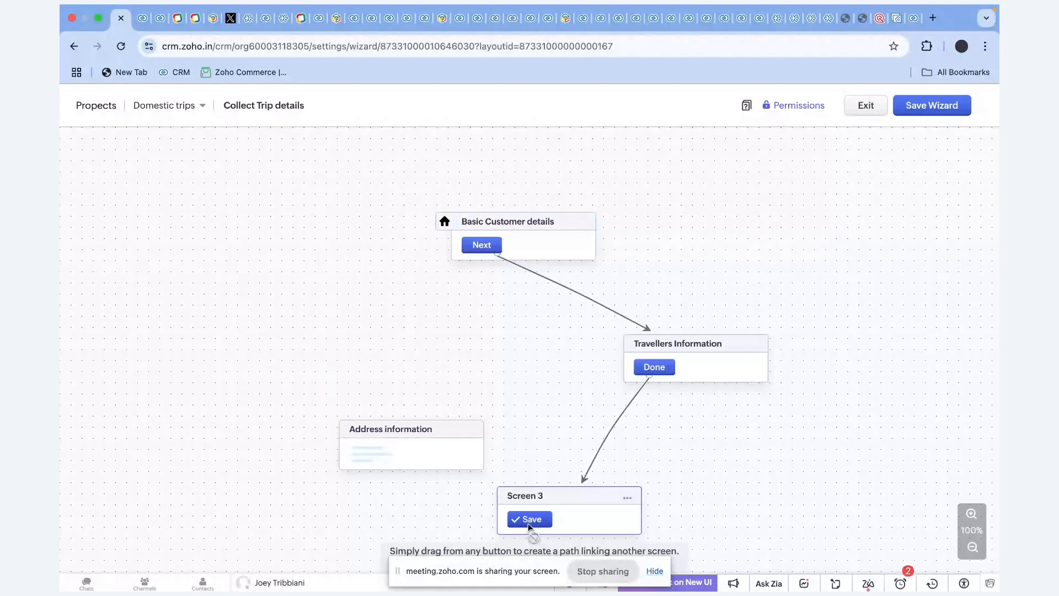
Rearrange the flow's screens and add a button named 'Next' to Address information.
{"action": "left_click_drag", "start_coordinate": [624, 358], "coordinate": [622, 360]}
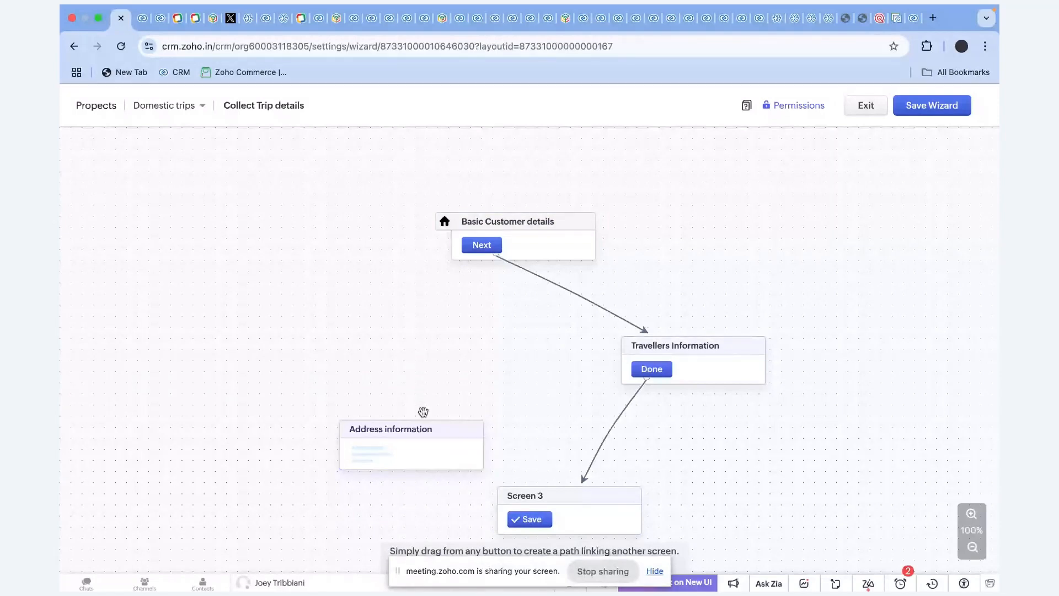
{"action": "left_click_drag", "start_coordinate": [423, 411], "coordinate": [451, 353]}
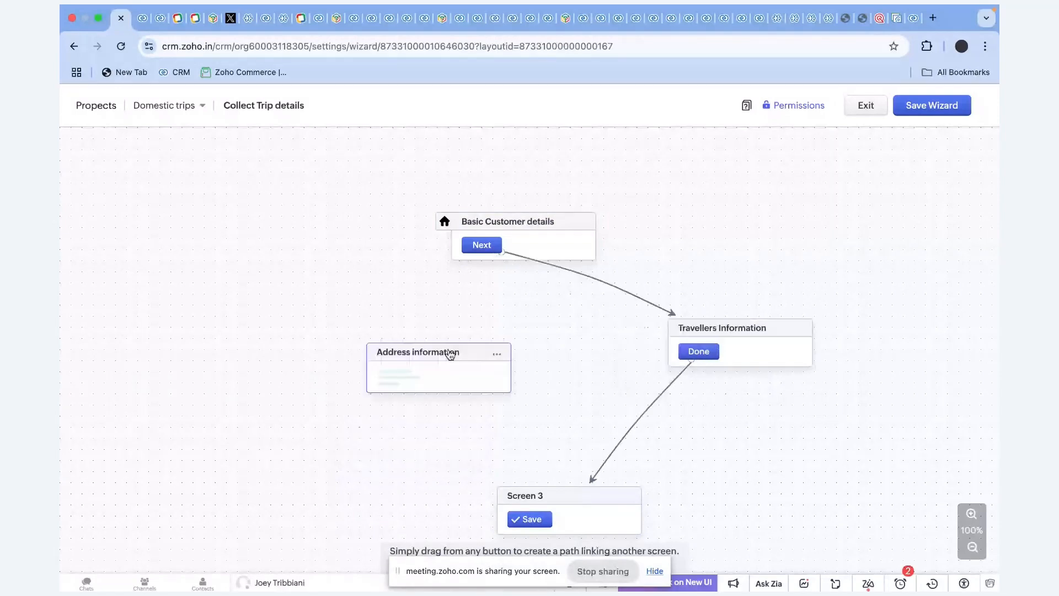
{"action": "left_click", "coordinate": [490, 378]}
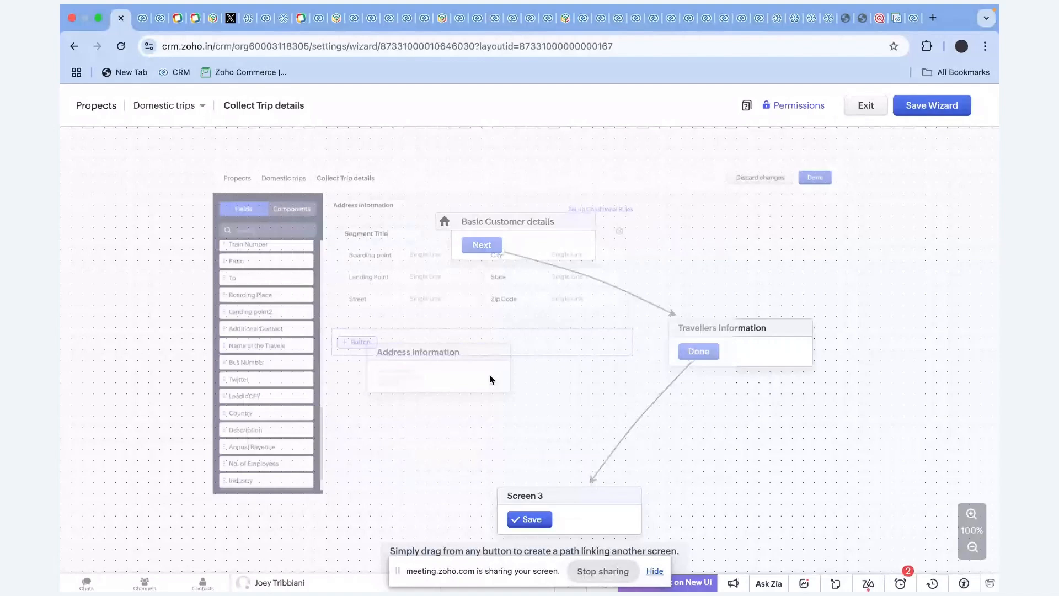
{"action": "left_click", "coordinate": [300, 348]}
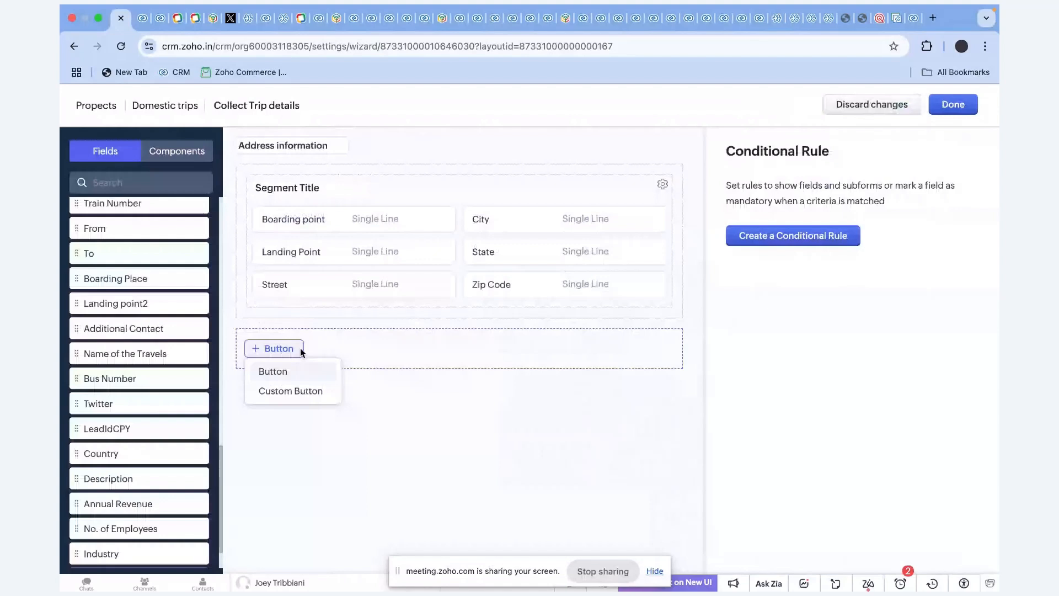
{"action": "left_click", "coordinate": [273, 371]}
{"action": "key", "text": "BackSpace"}
{"action": "type", "text": "Nex"}
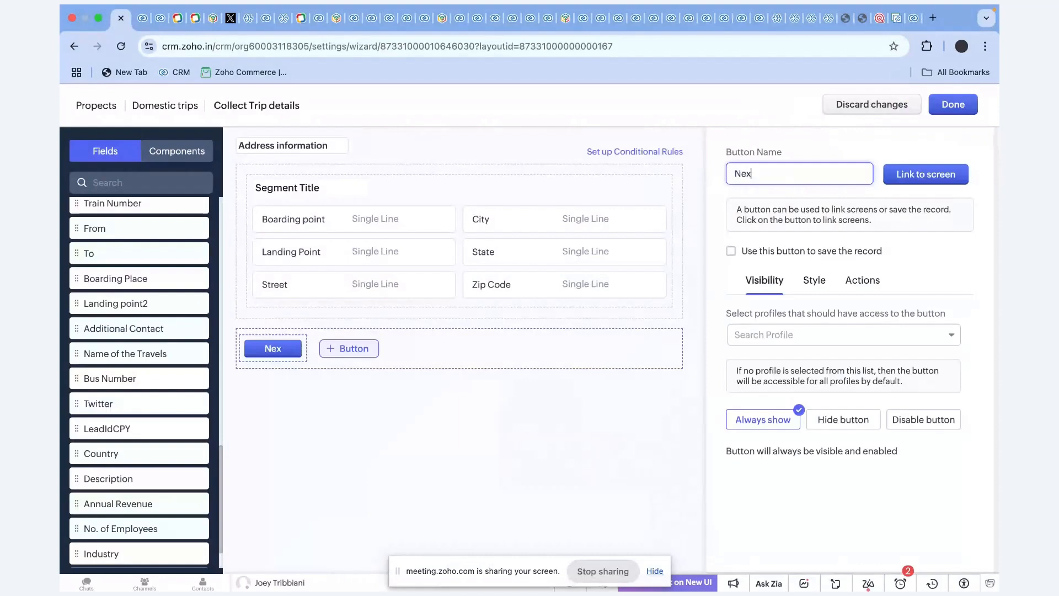
{"action": "type", "text": "t"}
Link Address information's Next button to Travellers Information, deleting the stray Screen 5.
{"action": "left_click", "coordinate": [926, 174]}
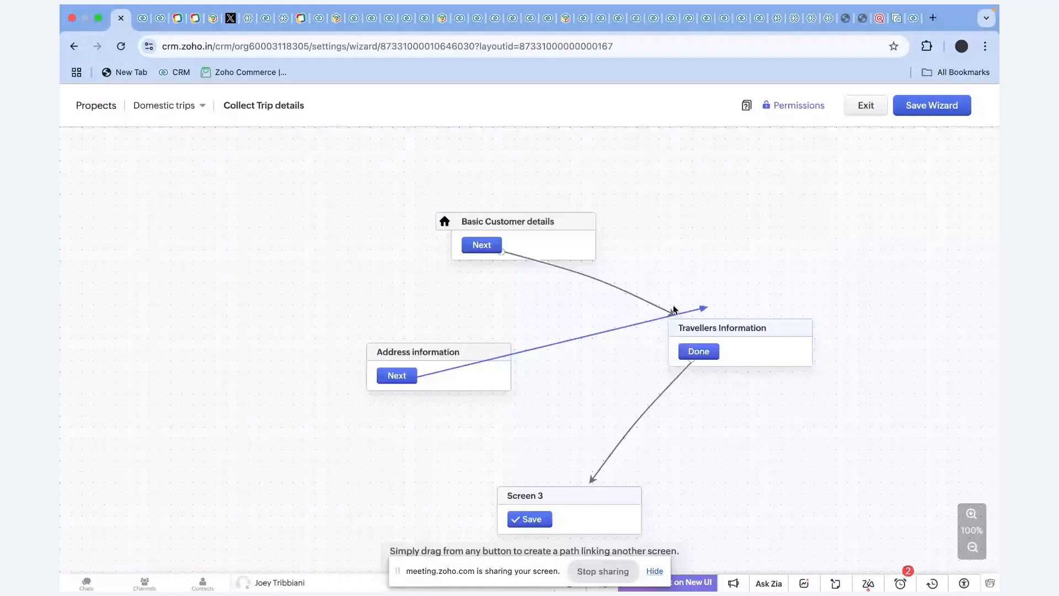
{"action": "left_click_drag", "start_coordinate": [673, 309], "coordinate": [668, 338]}
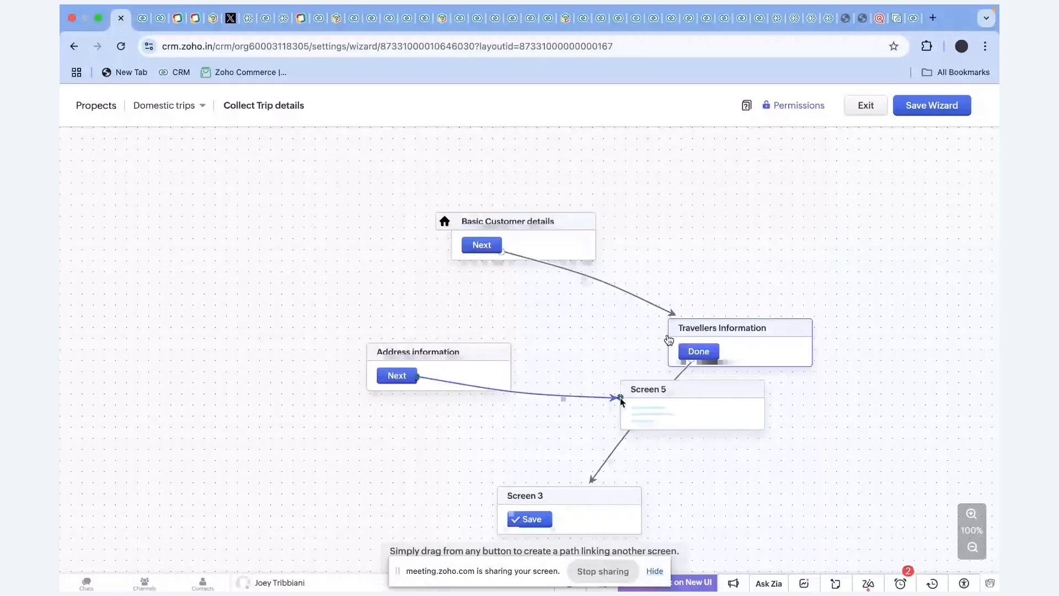
{"action": "left_click_drag", "start_coordinate": [620, 397], "coordinate": [674, 326]}
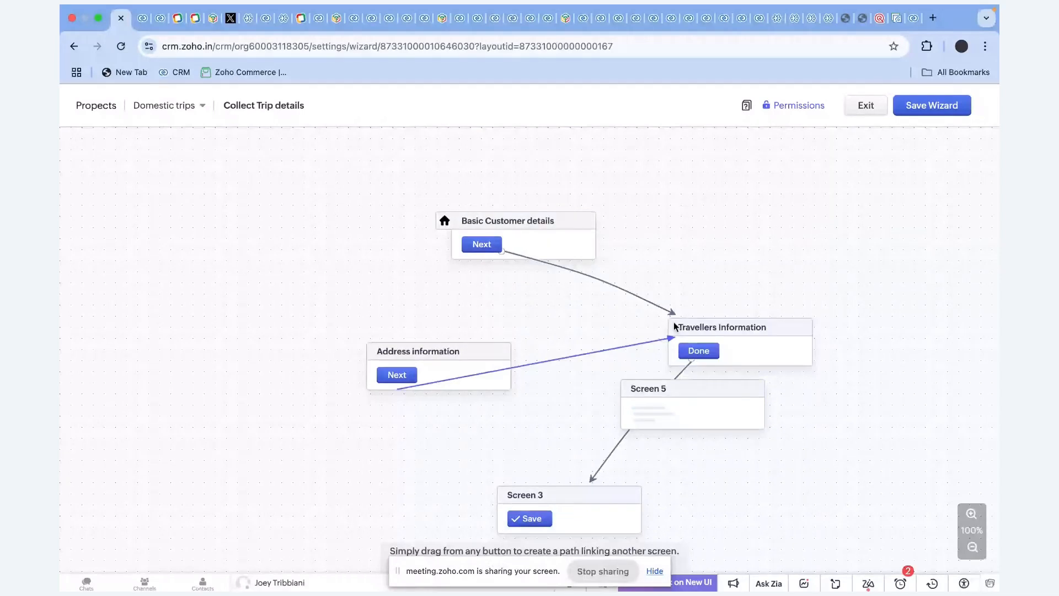
{"action": "key", "text": "Delete"}
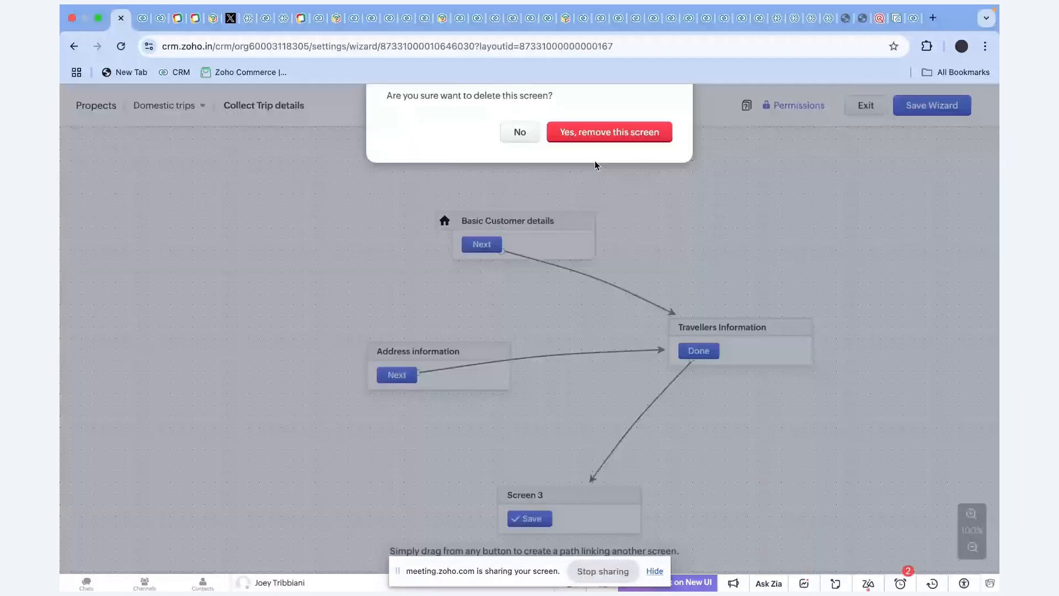
{"action": "key", "text": "Escape"}
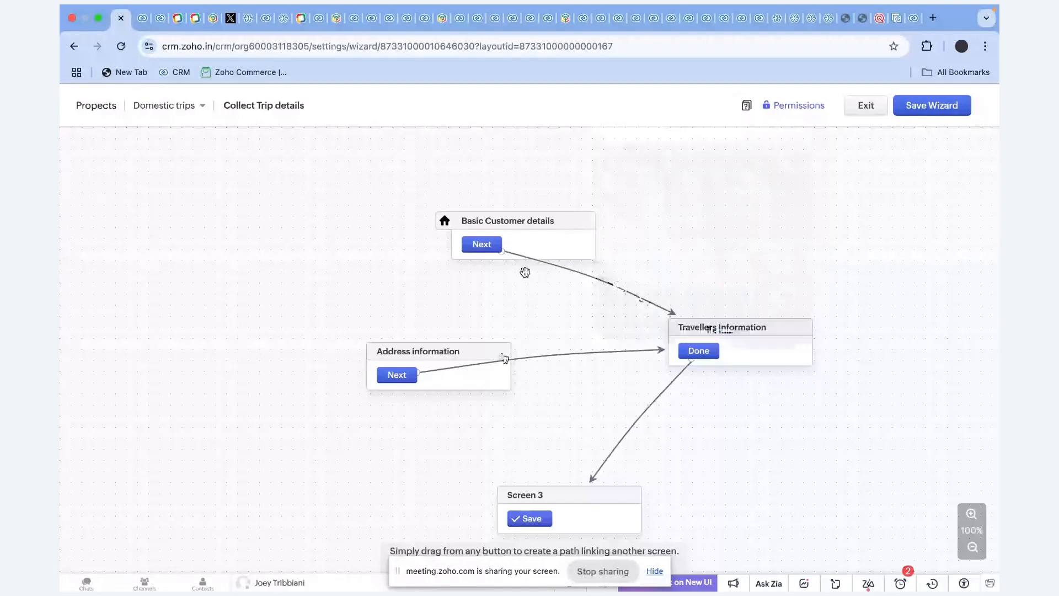
{"action": "left_click", "coordinate": [449, 352]}
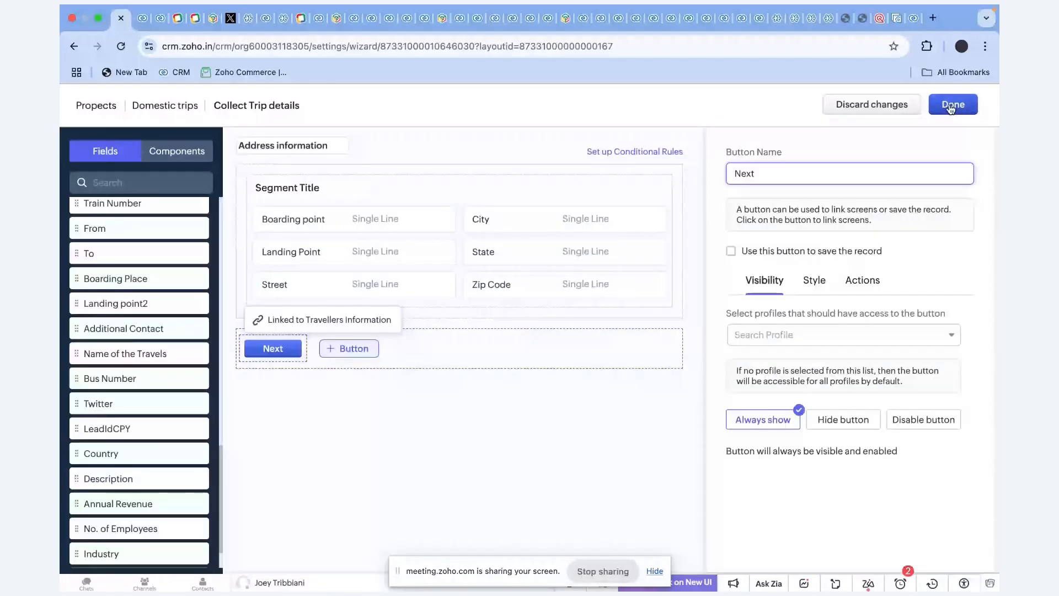
{"action": "left_click", "coordinate": [951, 109]}
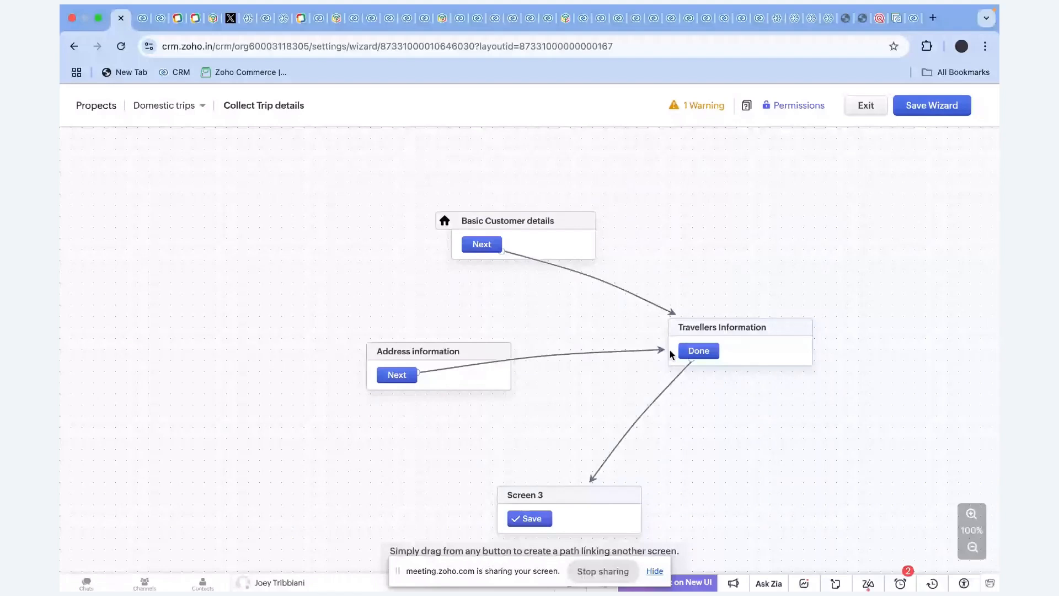
Detach the Next link from Travellers Information and delete the extra Screens 5 and 6.
{"action": "left_click_drag", "start_coordinate": [667, 350], "coordinate": [409, 470]}
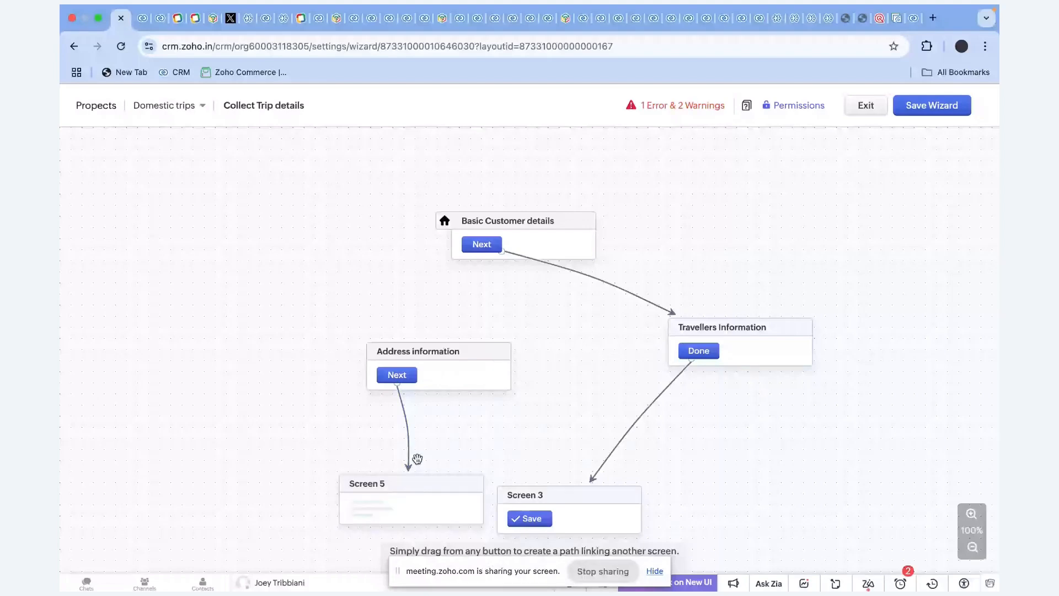
{"action": "left_click_drag", "start_coordinate": [417, 459], "coordinate": [574, 430]}
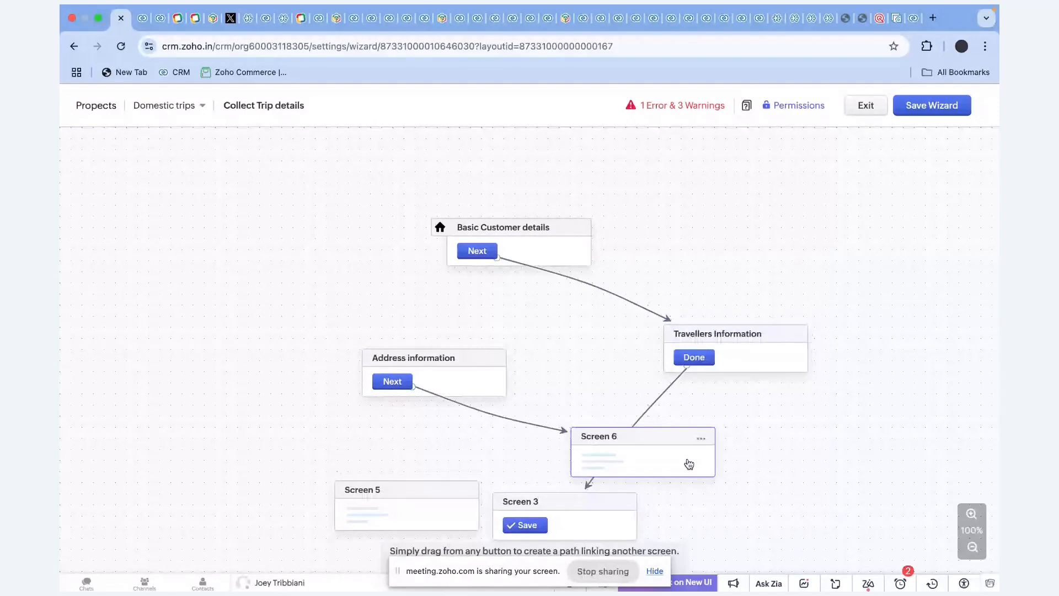
{"action": "key", "text": "Delete"}
{"action": "left_click", "coordinate": [466, 491]}
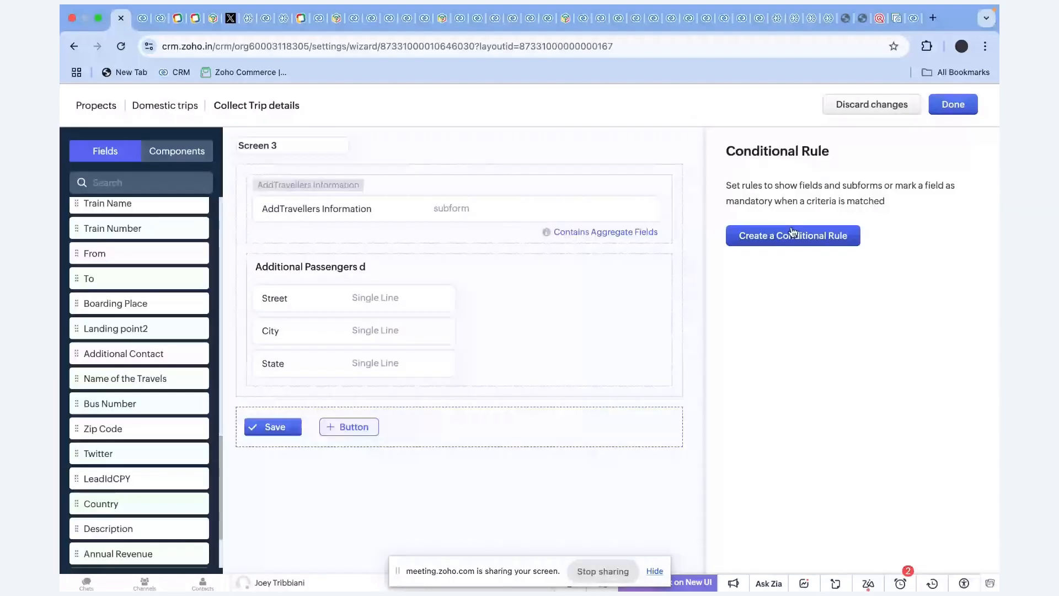
Link Screen 3's Save button to Address information and make its Next button save the record.
{"action": "left_click", "coordinate": [273, 427]}
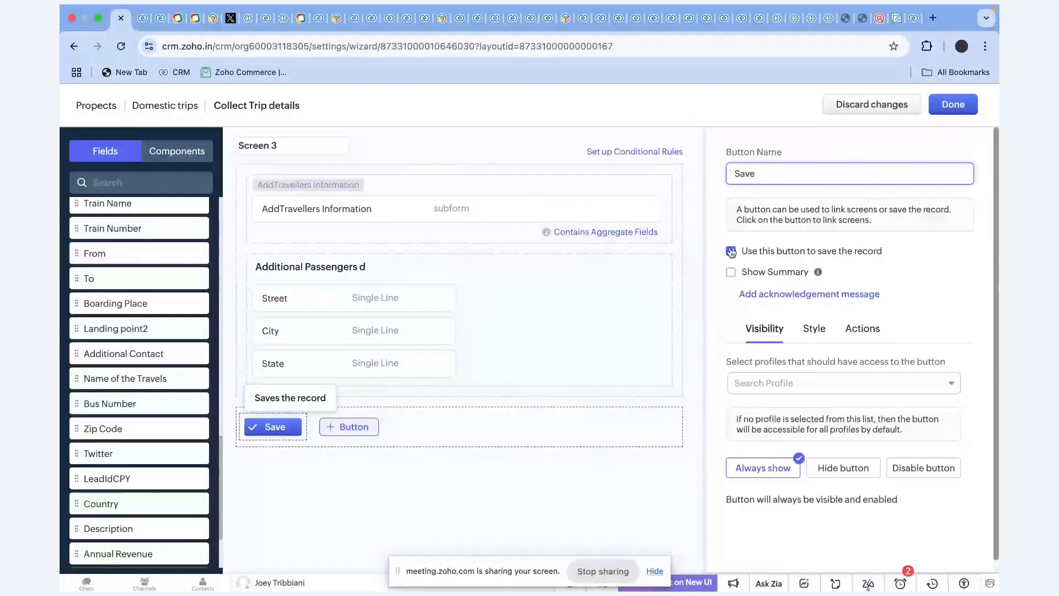
{"action": "left_click_drag", "start_coordinate": [516, 523], "coordinate": [421, 390]}
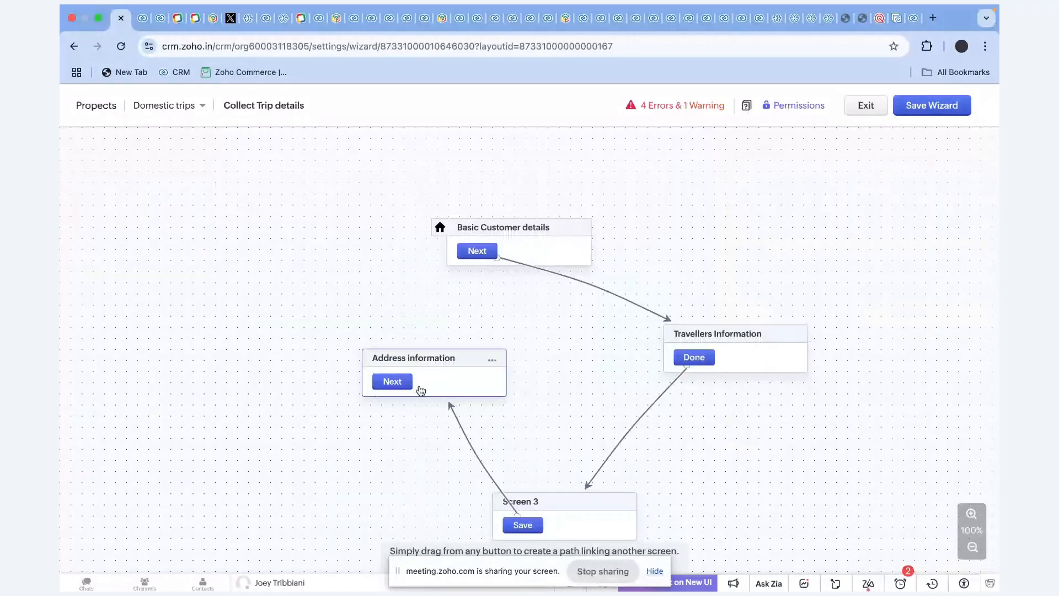
{"action": "left_click", "coordinate": [421, 391]}
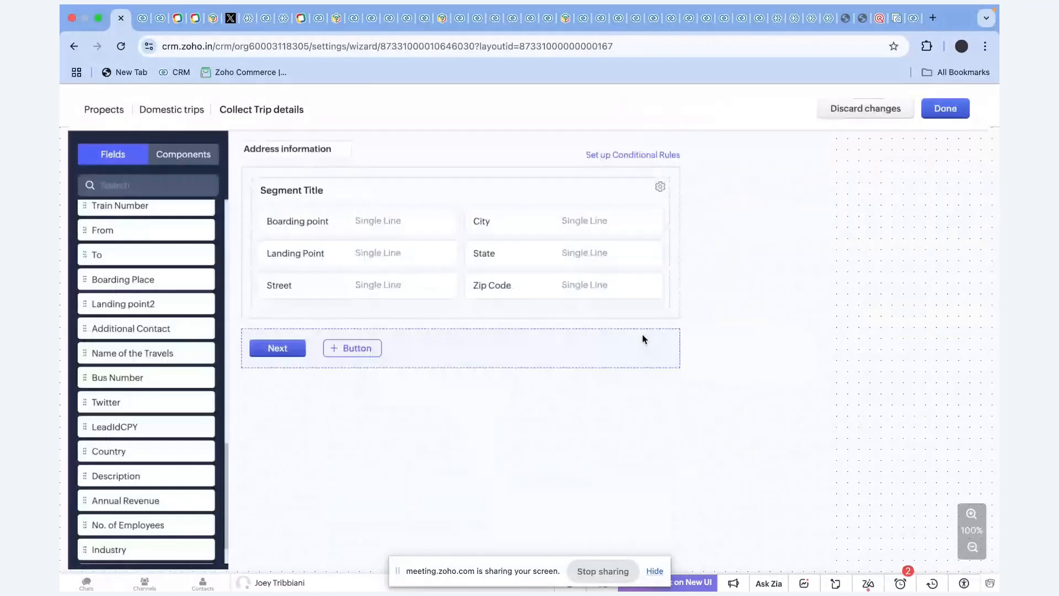
{"action": "left_click", "coordinate": [643, 337]}
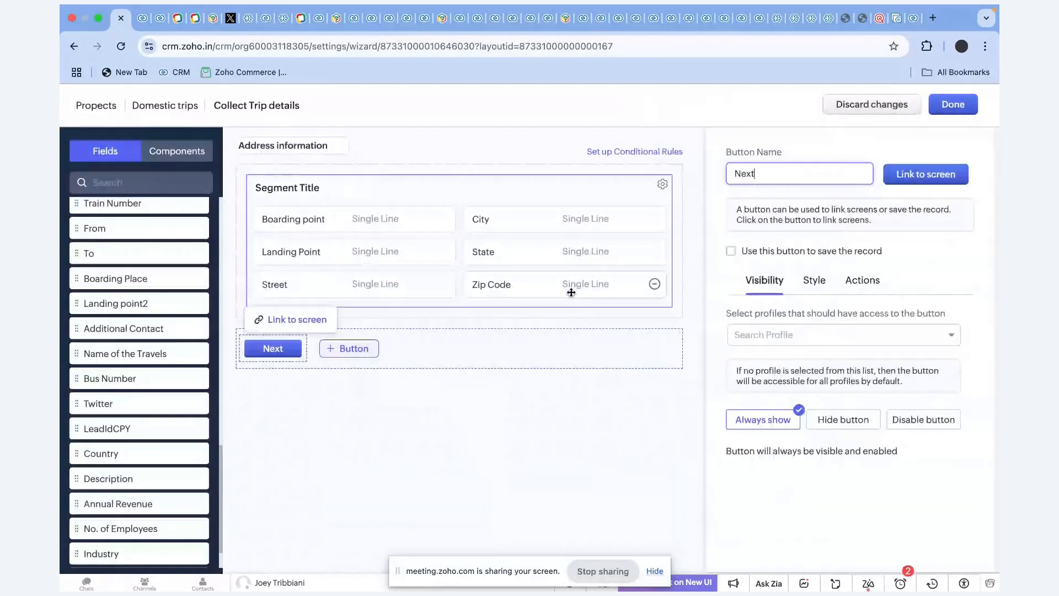
{"action": "left_click", "coordinate": [933, 108]}
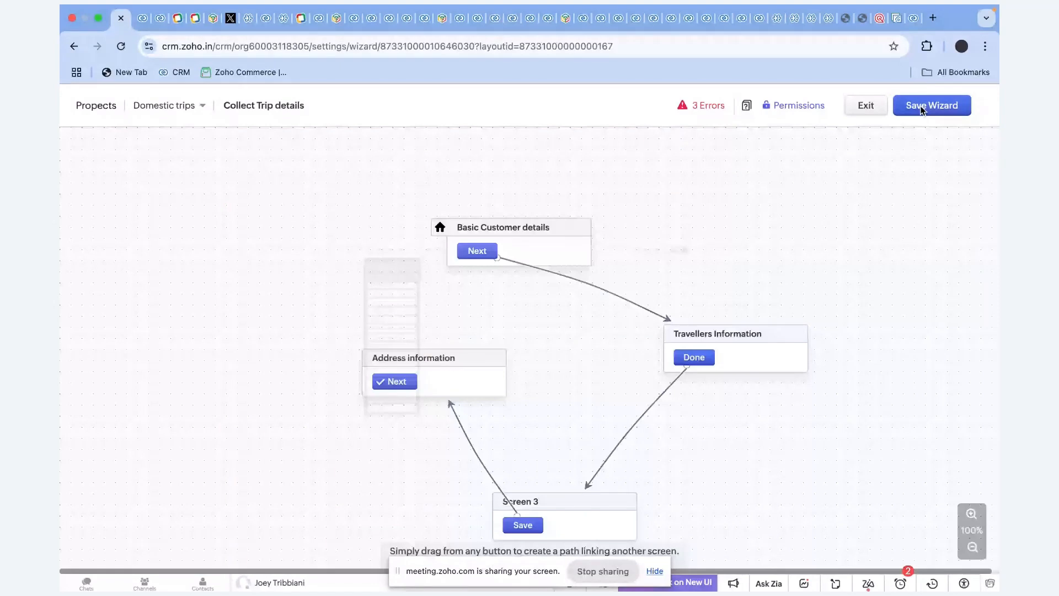
Fix the save errors by removing Screen 3's repeated Street, City and State fields.
{"action": "left_click", "coordinate": [920, 110]}
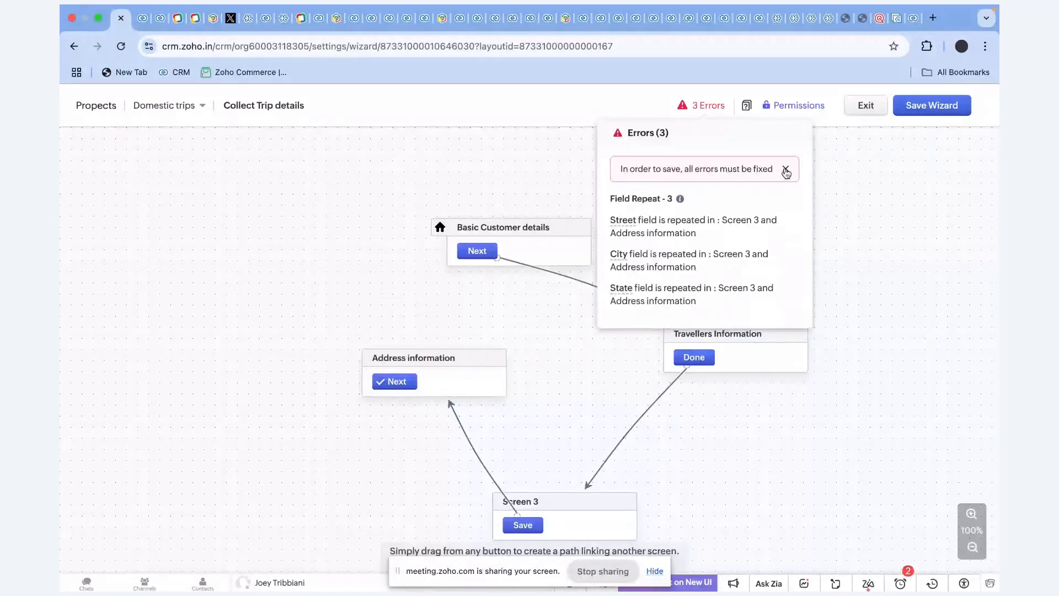
{"action": "left_click", "coordinate": [678, 267]}
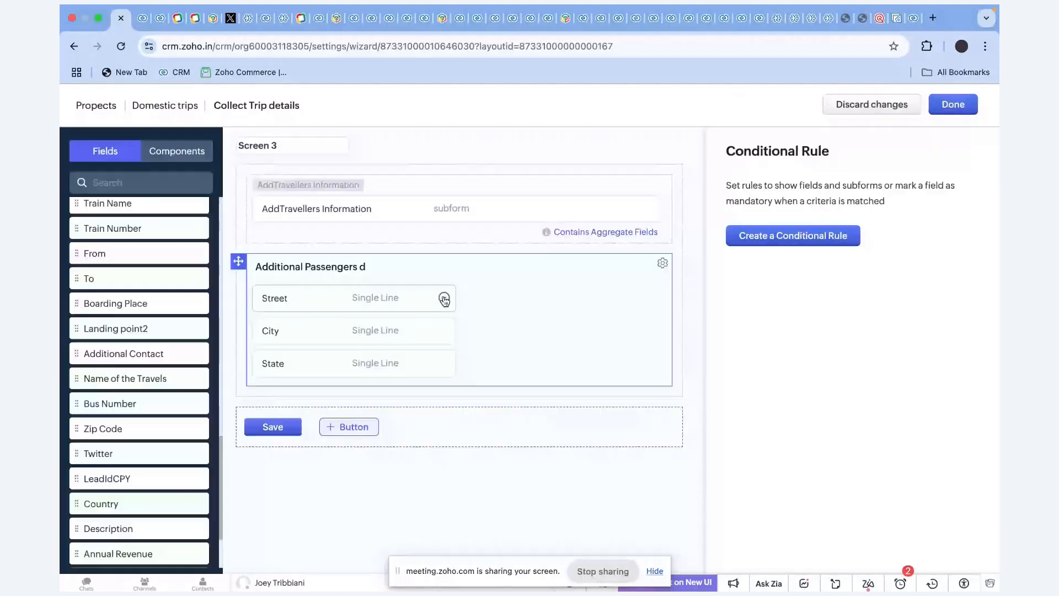
{"action": "left_click", "coordinate": [445, 299]}
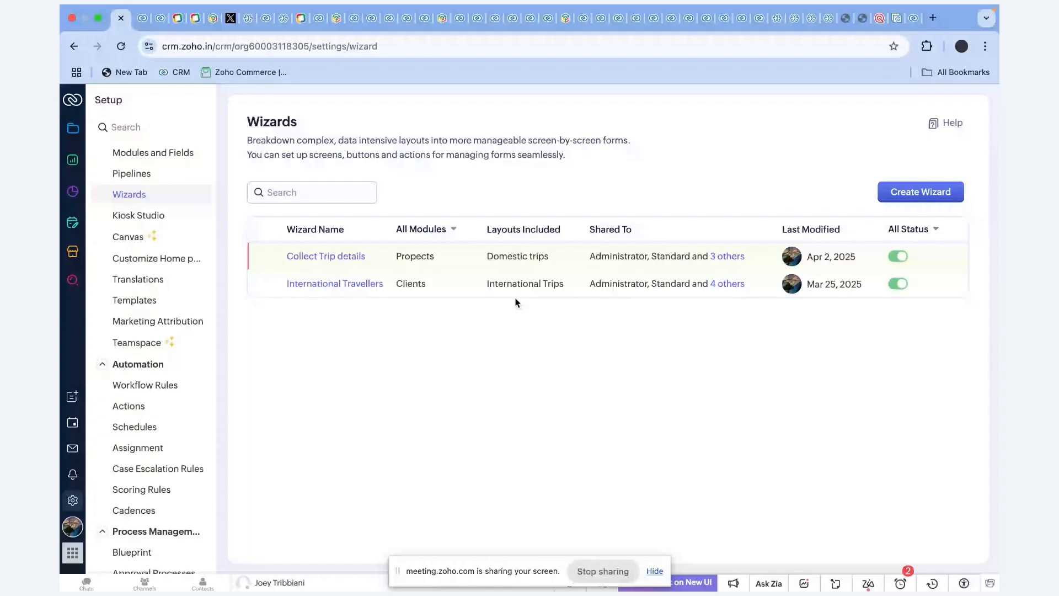
Start a Domestic trips prospect and enter its first and last name.
{"action": "left_click", "coordinate": [74, 131]}
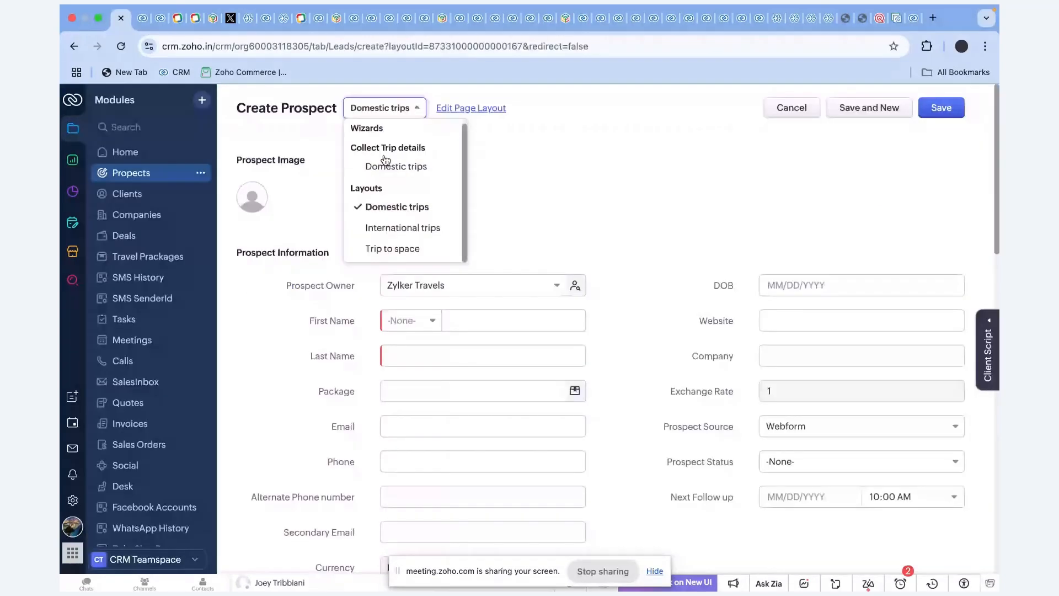
{"action": "left_click", "coordinate": [385, 160]}
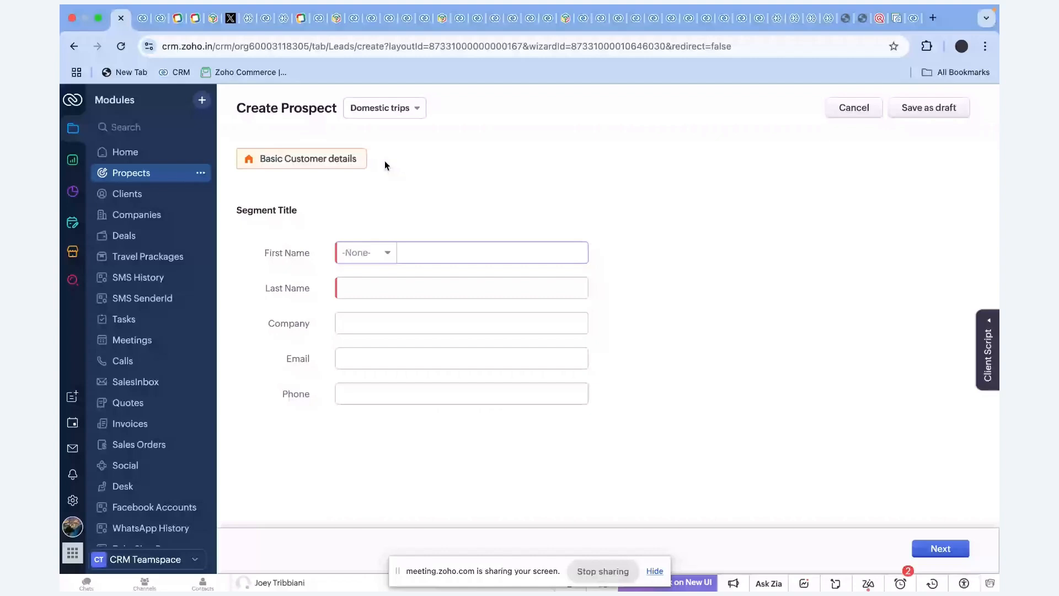
{"action": "left_click", "coordinate": [448, 248]}
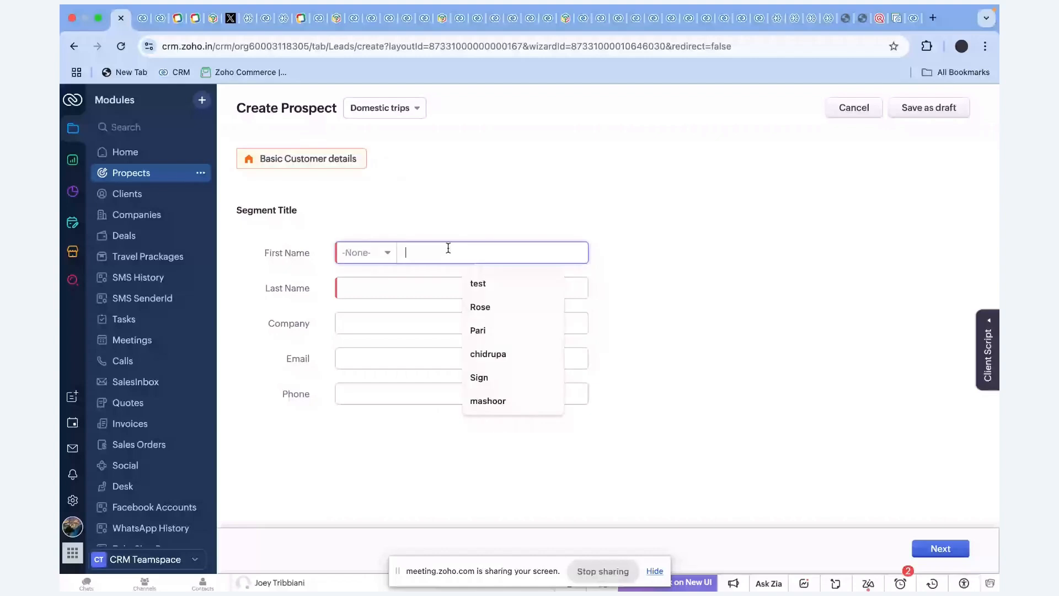
{"action": "type", "text": "Varun"}
{"action": "key", "text": "Tab"}
{"action": "type", "text": "nk"}
Partly fill the prospect's email and advance to the Travellers Information step.
{"action": "left_click", "coordinate": [359, 329]}
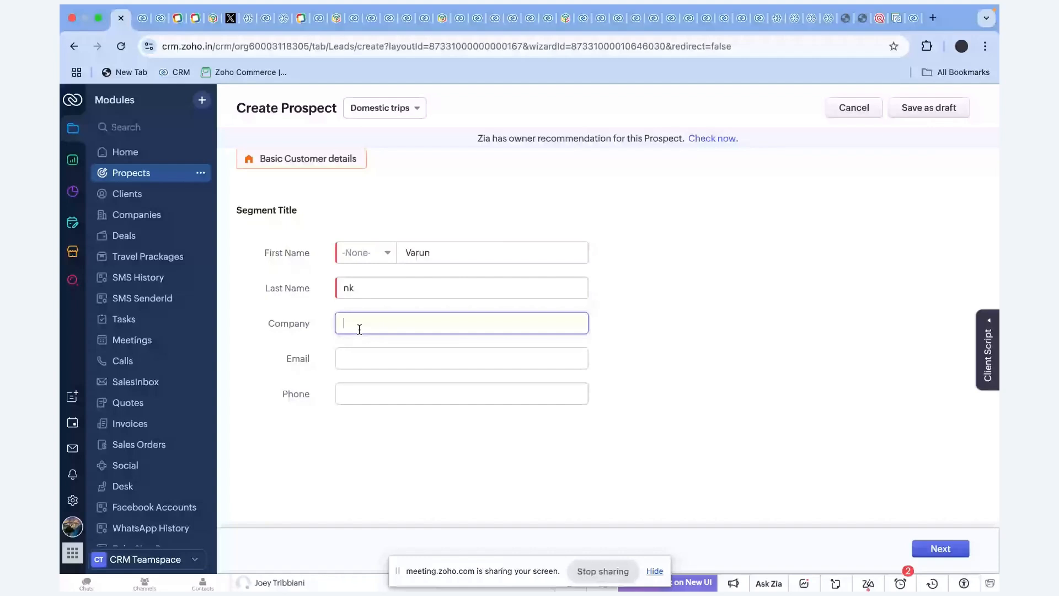
{"action": "key", "text": "Tab"}
{"action": "type", "text": "varu"}
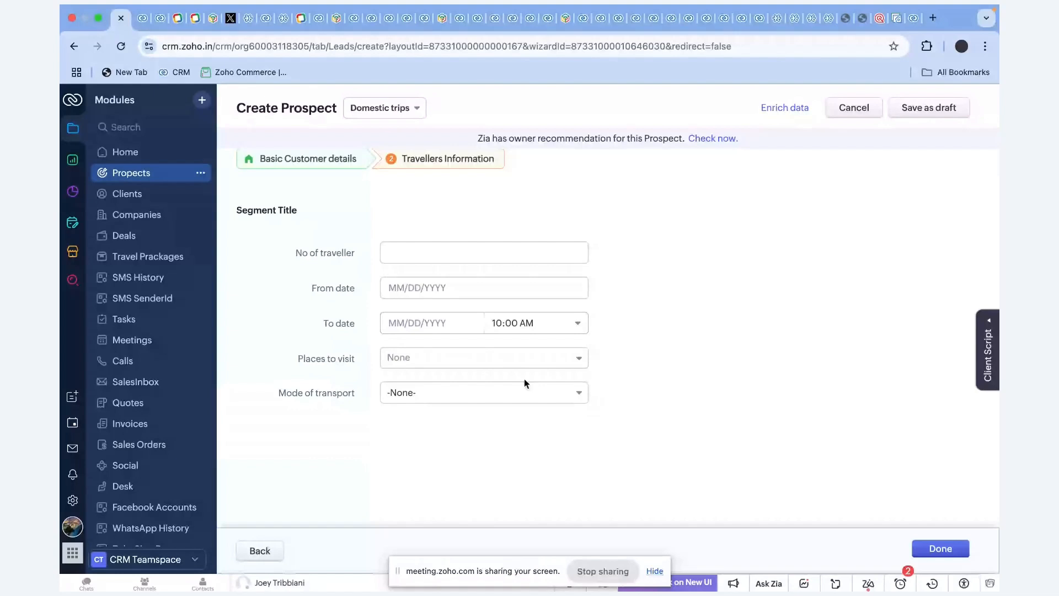
{"action": "left_click", "coordinate": [938, 548]}
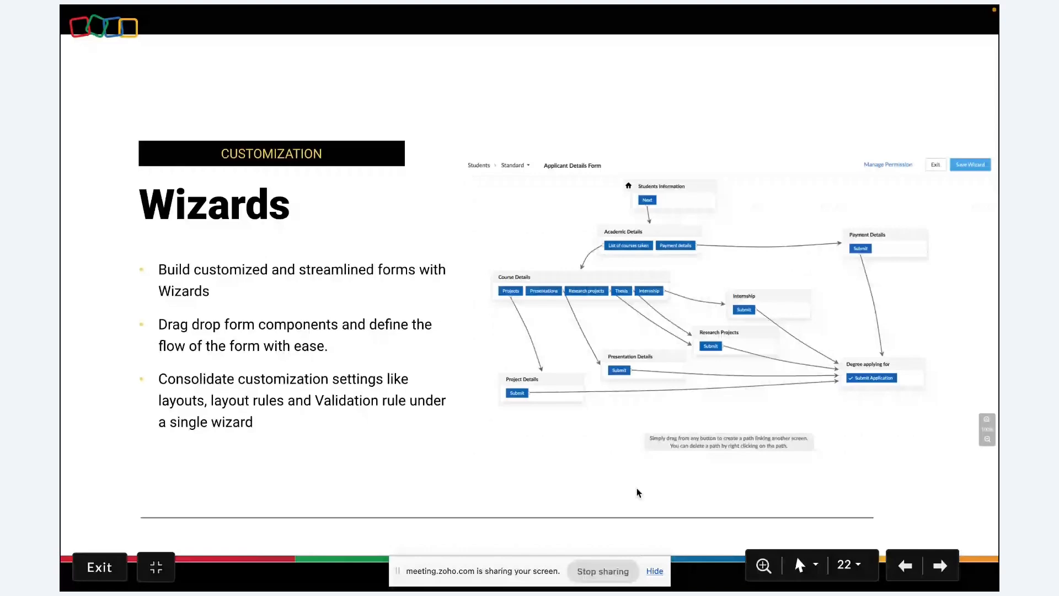
Advance the slideshow to slide 23 'Translations', then switch back to the Zoho CRM prospect record.
{"action": "key", "text": "Right"}
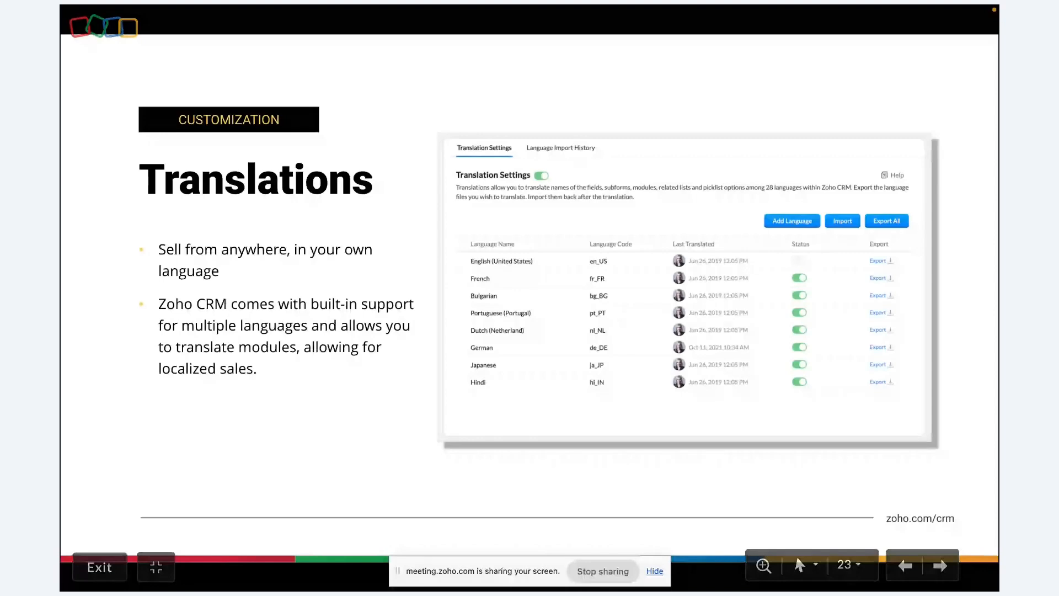
{"action": "key", "text": "ctrl+Left"}
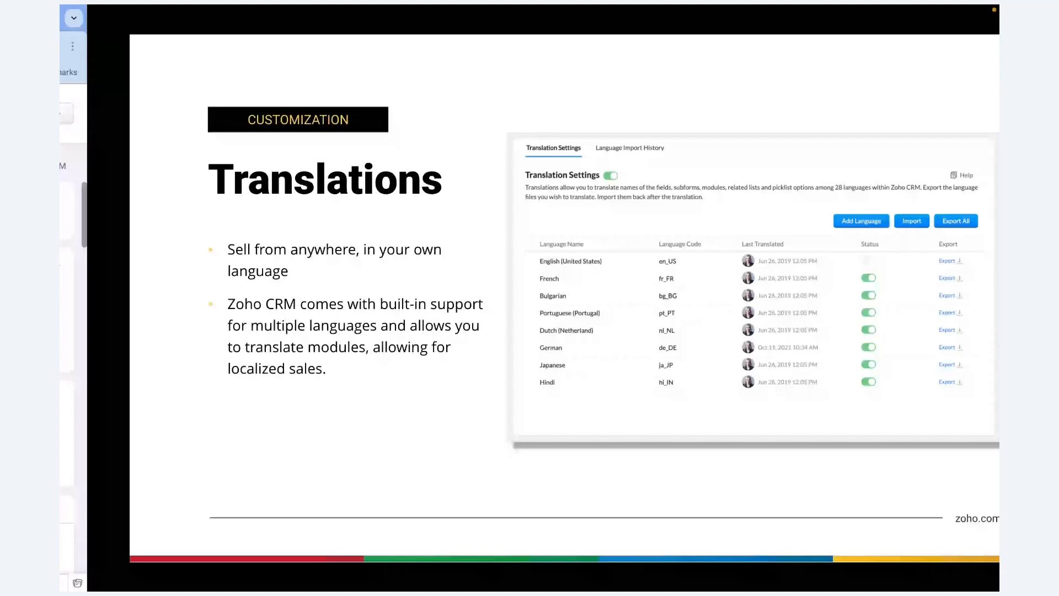
{"action": "key", "text": "ctrl+Left"}
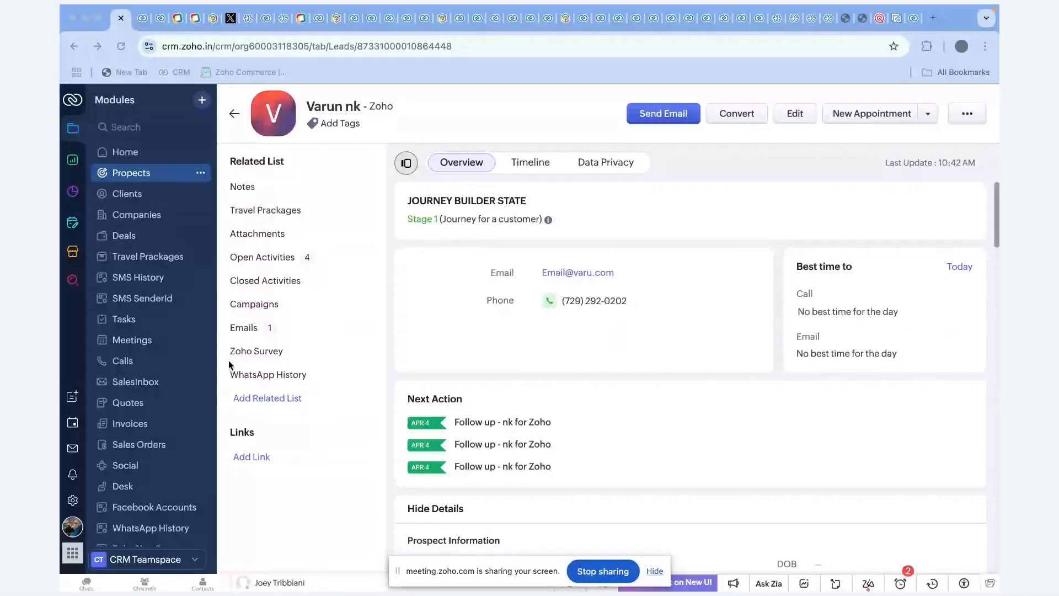
Go from the prospect record into Setup and open Customization > Translations, listing English and German.
{"action": "left_click", "coordinate": [74, 503]}
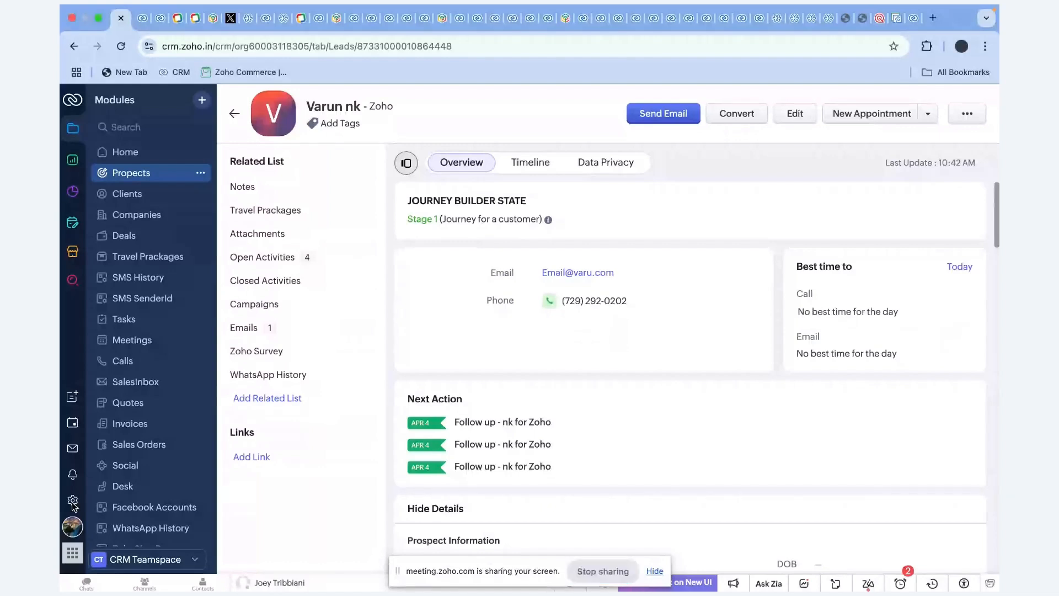
{"action": "left_click", "coordinate": [73, 502]}
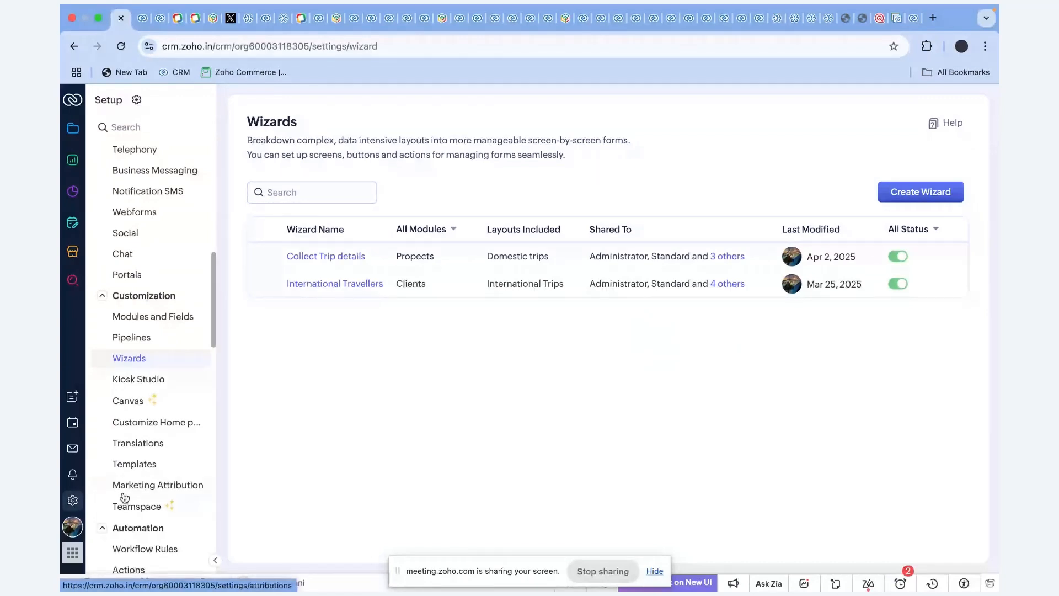
{"action": "scroll", "coordinate": [141, 468], "scroll_direction": "down", "scroll_amount": 1}
{"action": "left_click", "coordinate": [158, 434]}
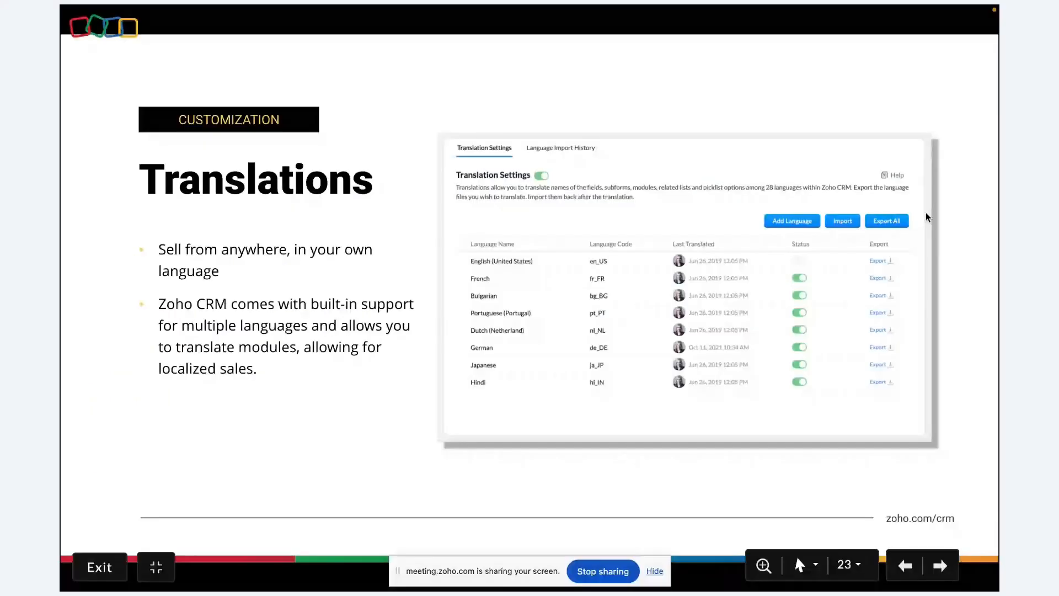
Advance to slide 24 'Trigger Custom Actions', then return to the CRM Translation Settings in Chrome.
{"action": "key", "text": "Right"}
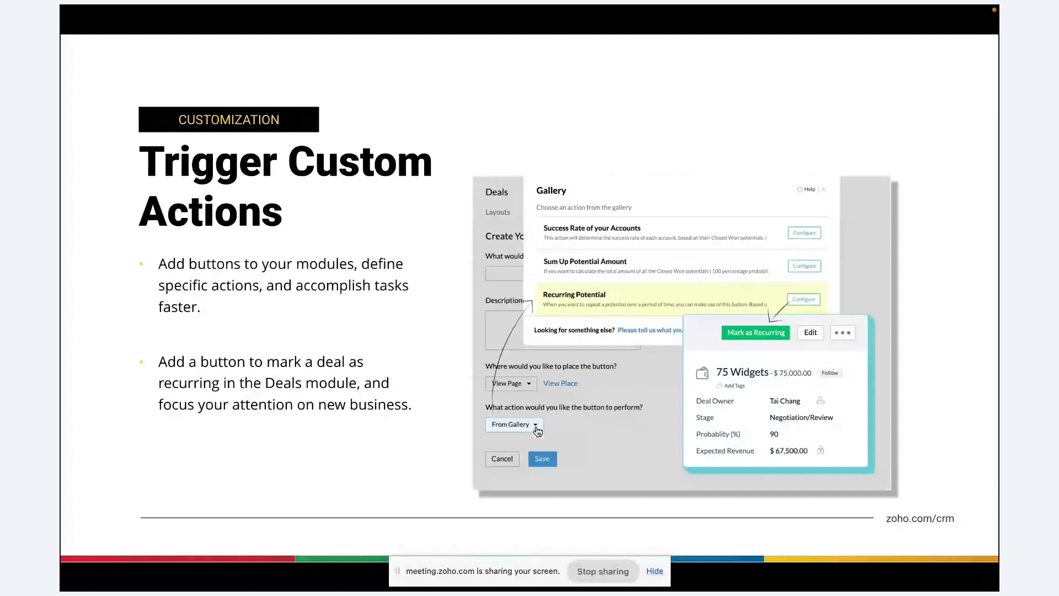
{"action": "key", "text": "super+Tab"}
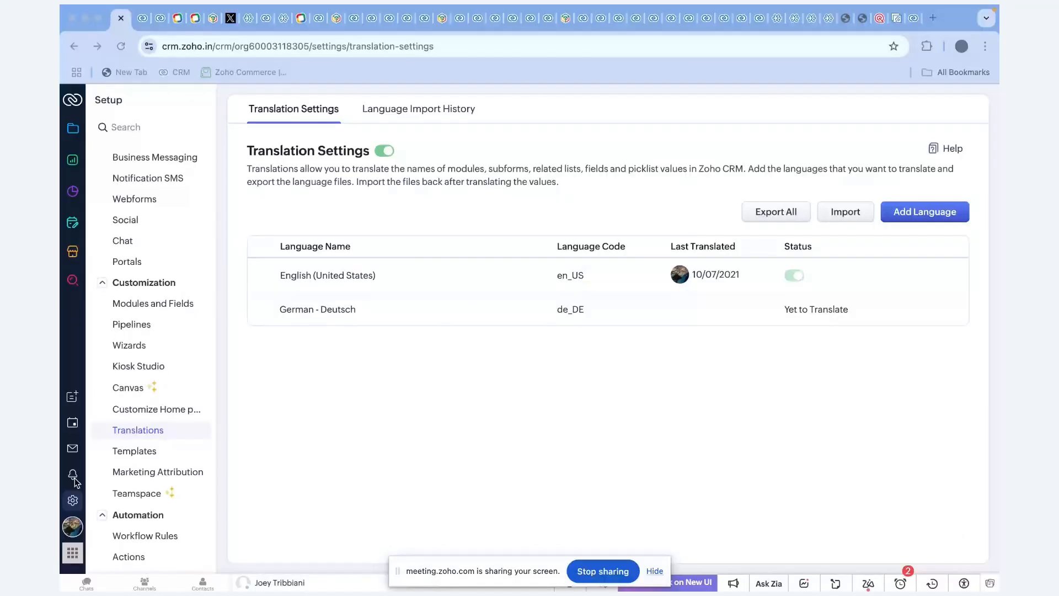
Open the 'add 91 to phone' function's code editor under Setup > Automation > Actions > Functions.
{"action": "scroll", "coordinate": [148, 446], "scroll_direction": "down", "scroll_amount": 3}
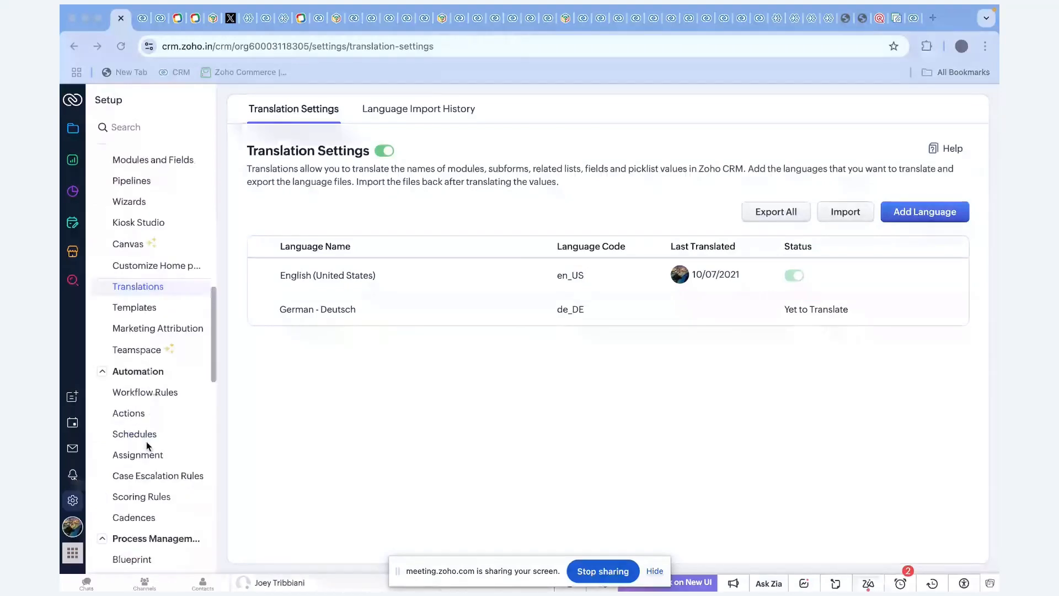
{"action": "left_click", "coordinate": [128, 413]}
{"action": "left_click", "coordinate": [701, 109]}
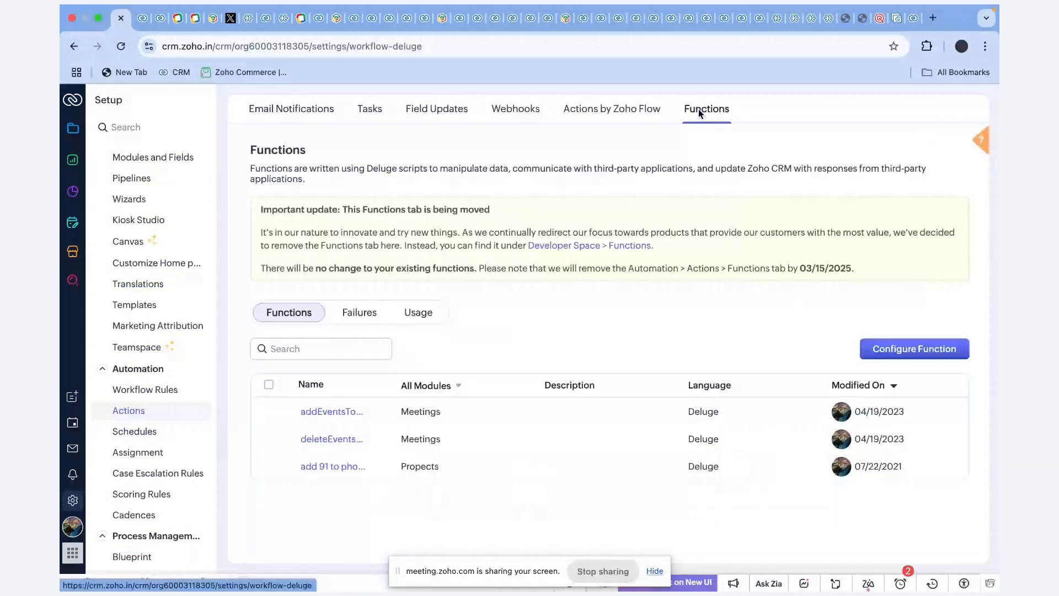
{"action": "left_click", "coordinate": [332, 467]}
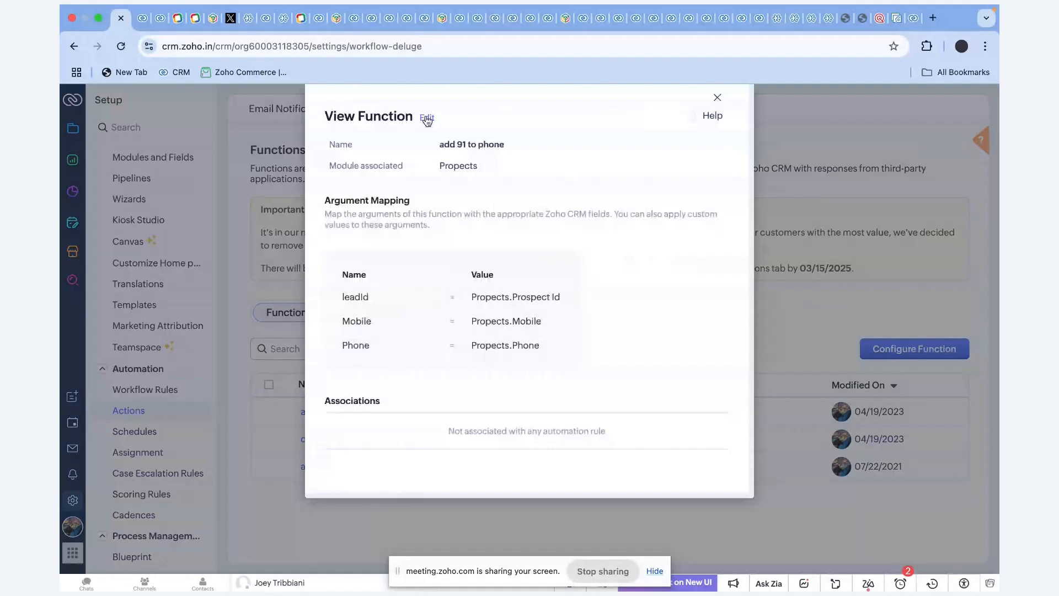
{"action": "left_click", "coordinate": [427, 119]}
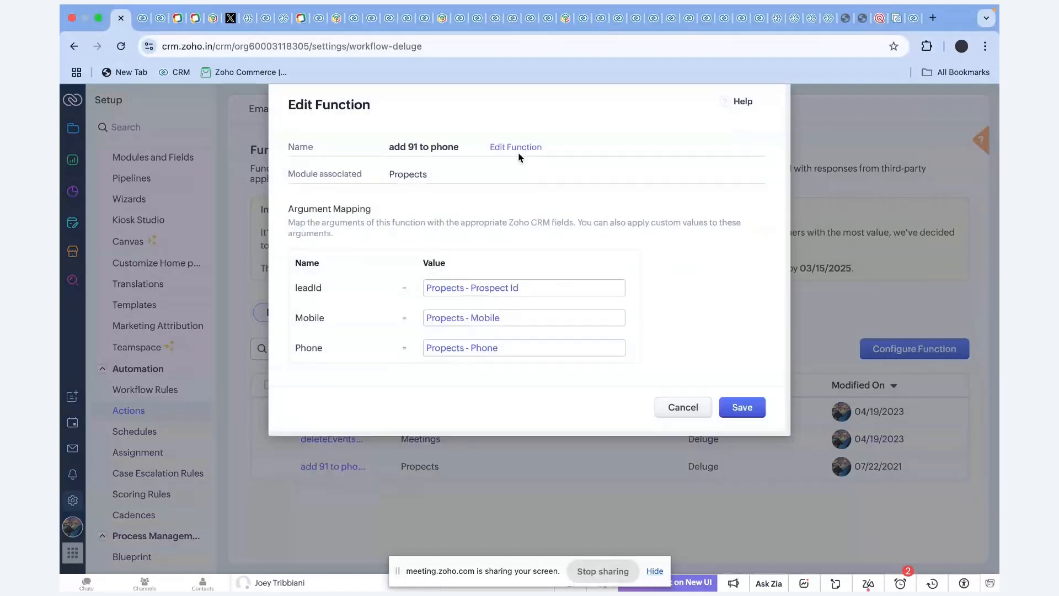
{"action": "left_click", "coordinate": [518, 152]}
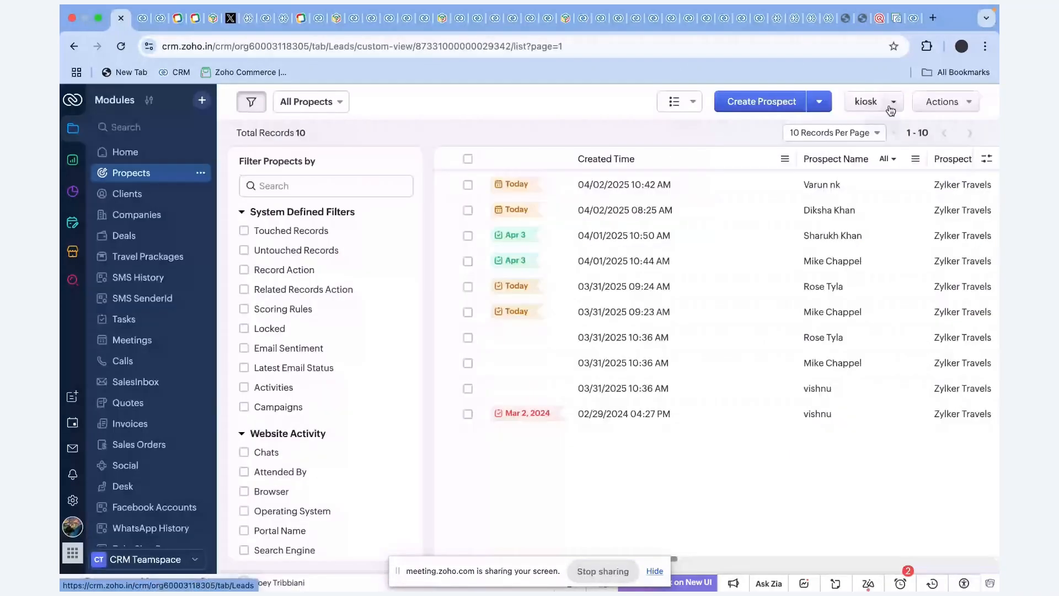
Open the newest prospect record and reveal its Create Button and Manage Buttons options.
{"action": "left_click", "coordinate": [590, 187]}
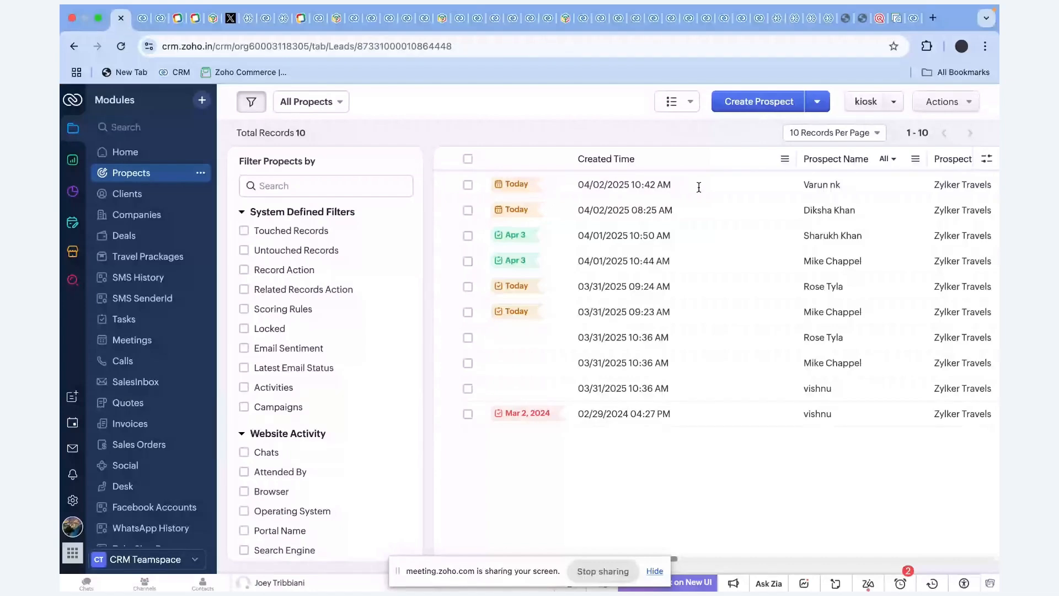
{"action": "left_click", "coordinate": [882, 113]}
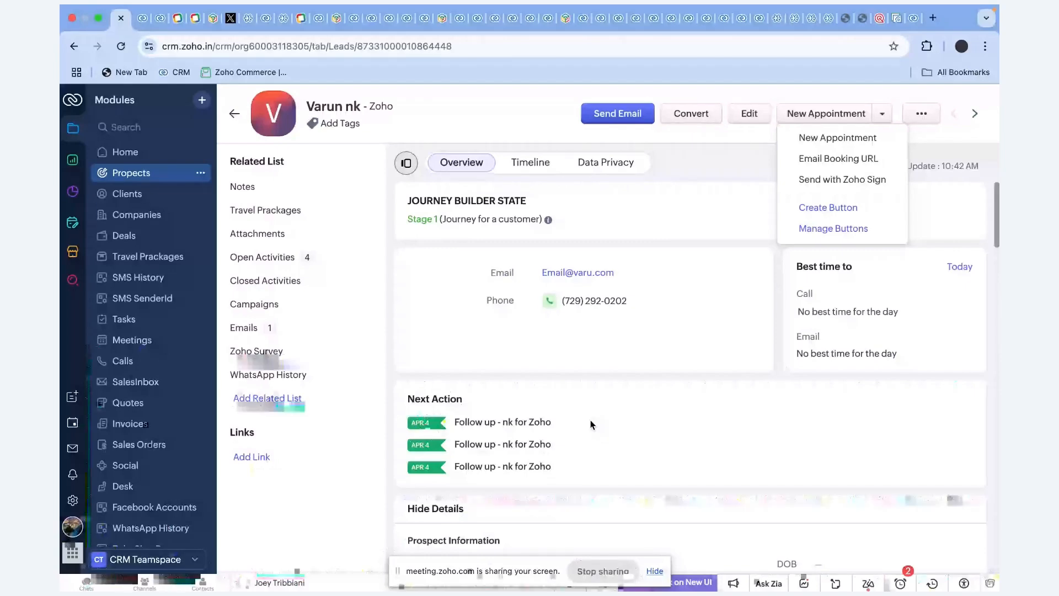
{"action": "key", "text": "ctrl+Left"}
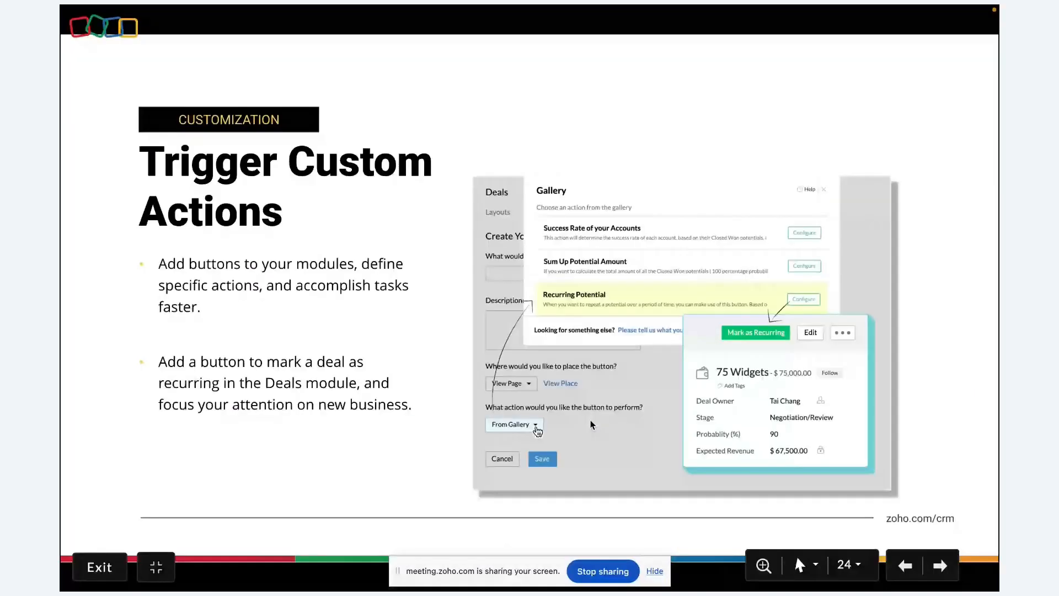
Advance to slide 25 'Client Scripts', then return to the CRM prospect record in Chrome.
{"action": "key", "text": "Right"}
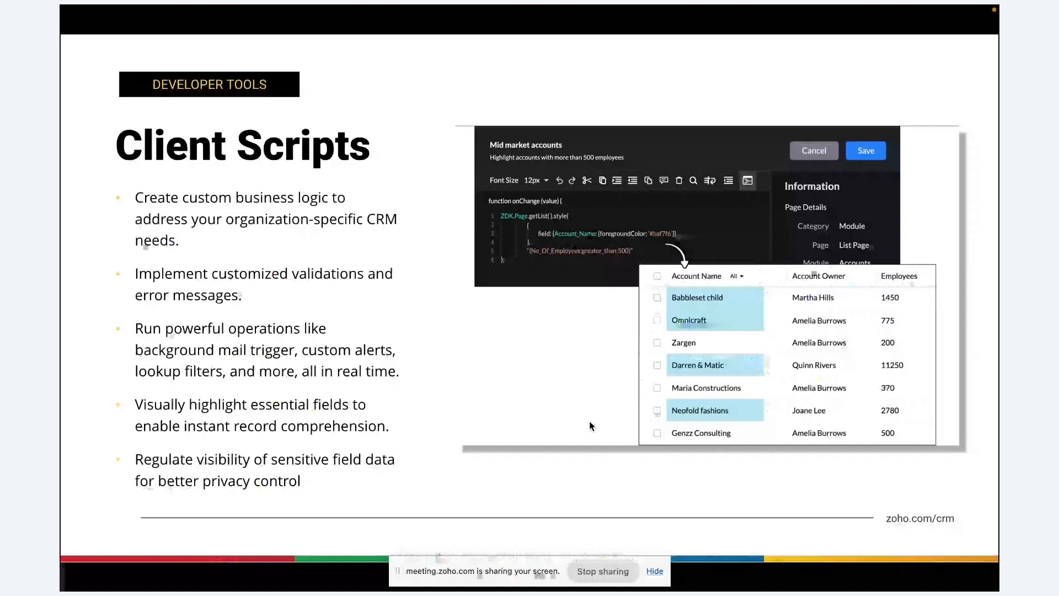
{"action": "key", "text": "super+Tab"}
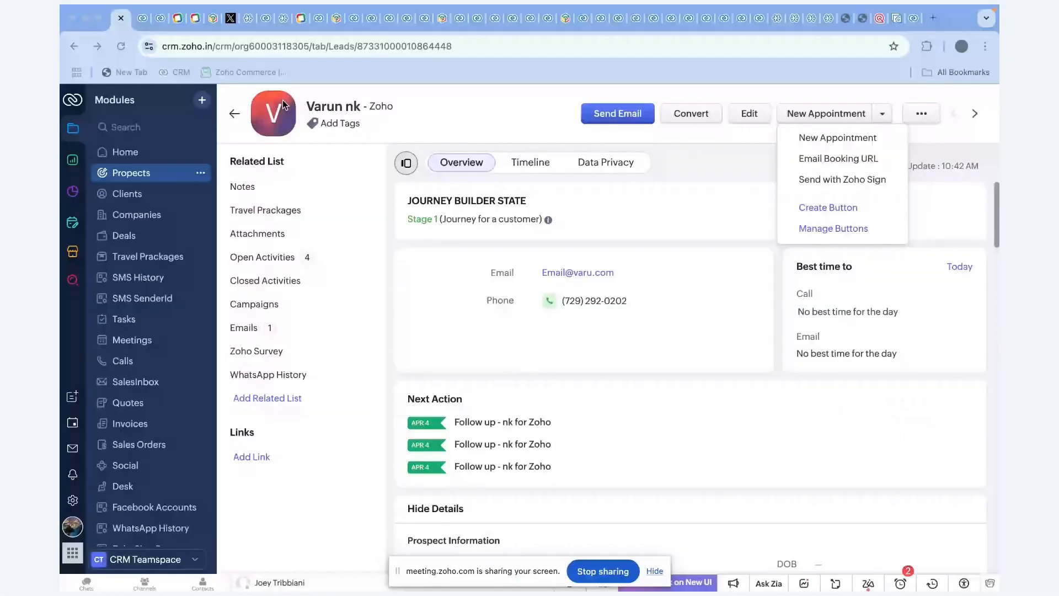
Bring the browser forward and go back from the prospect record to the Prospects list.
{"action": "left_click", "coordinate": [234, 118]}
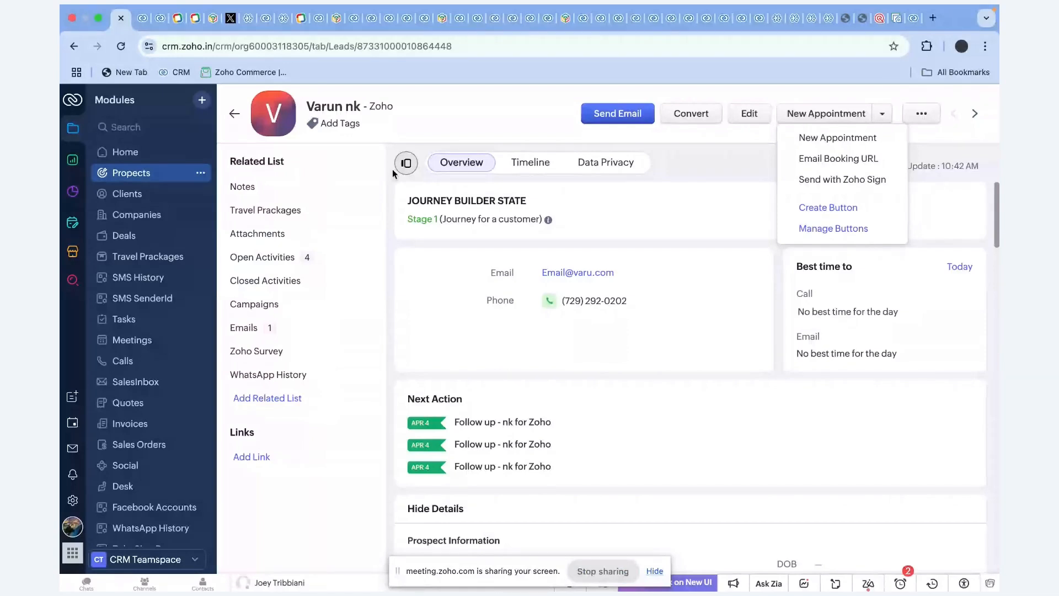
{"action": "left_click", "coordinate": [245, 114]}
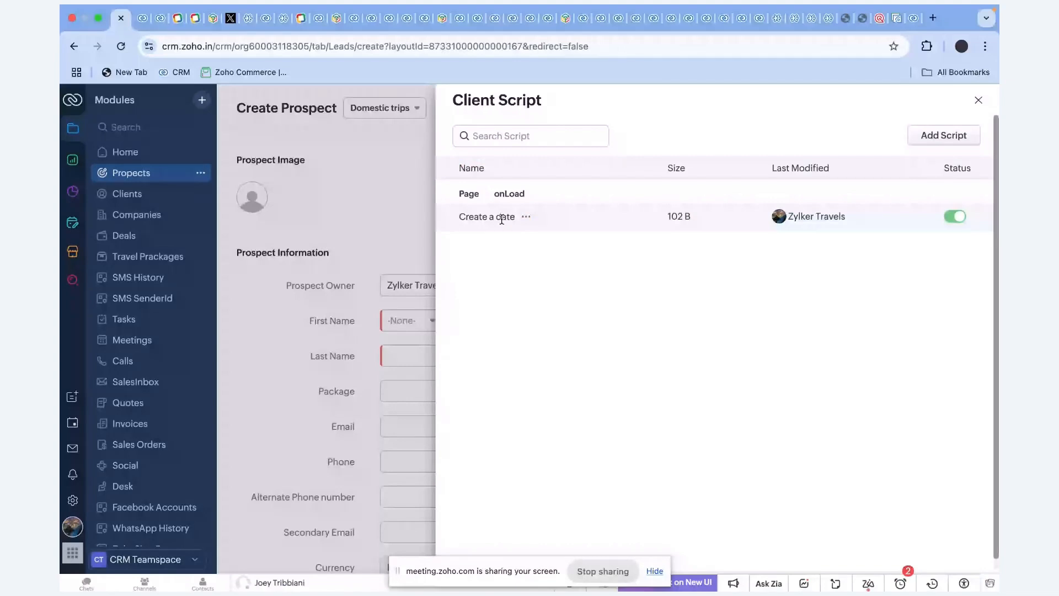
Switch the Create a date client script's status off and close the Client Script panel.
{"action": "left_click", "coordinate": [525, 216]}
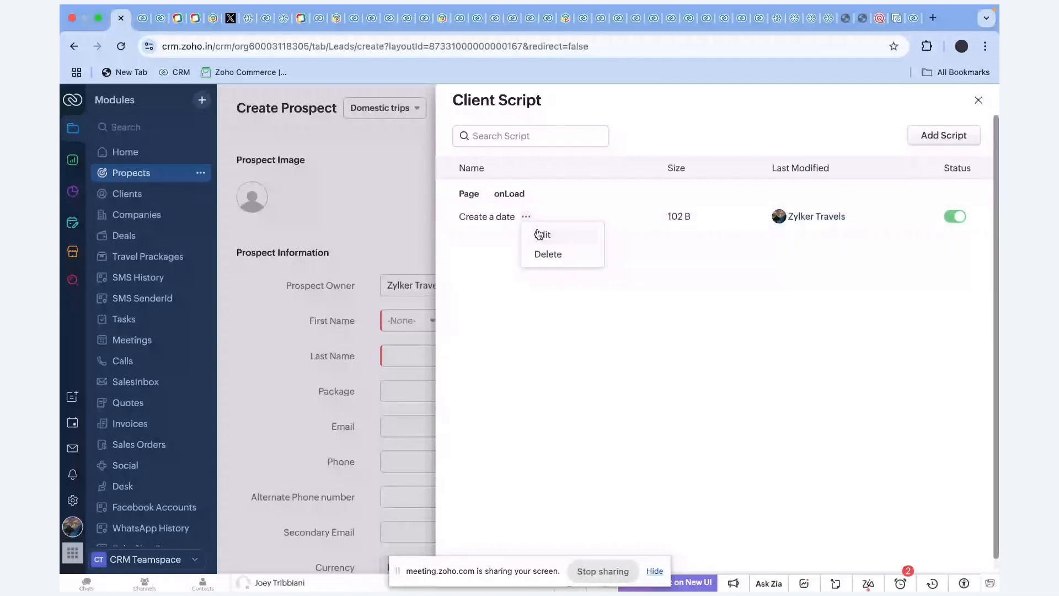
{"action": "left_click", "coordinate": [414, 220]}
{"action": "scroll", "coordinate": [411, 386], "scroll_direction": "down", "scroll_amount": 3}
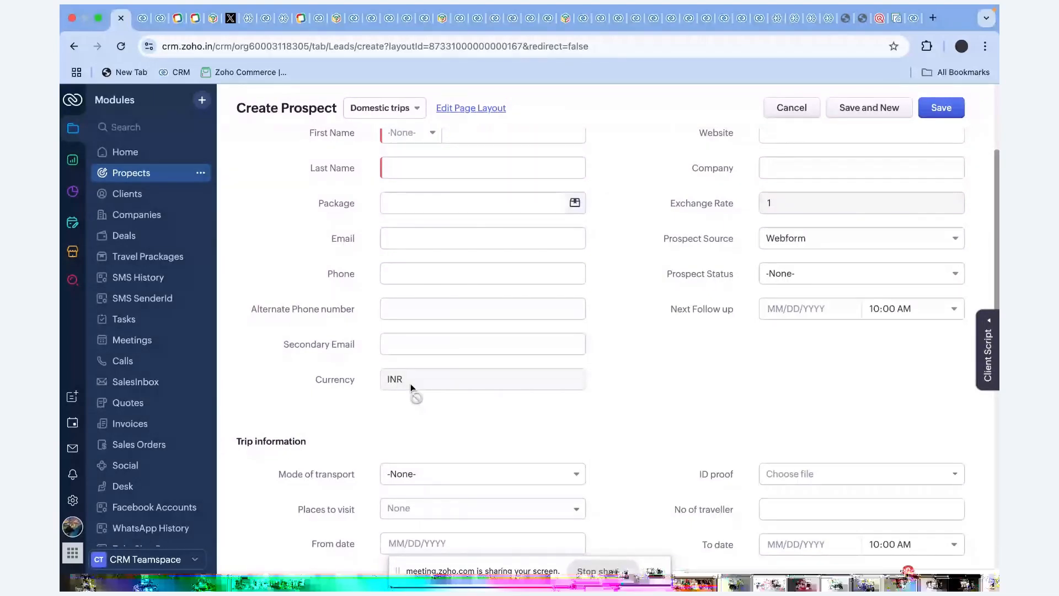
{"action": "left_click", "coordinate": [988, 347]}
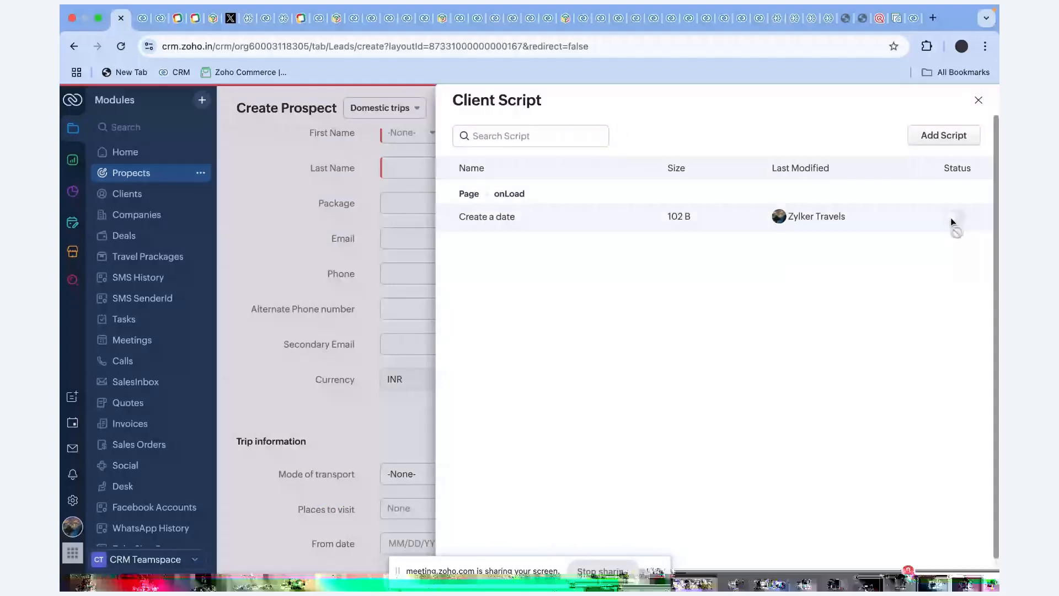
{"action": "left_click", "coordinate": [988, 99]}
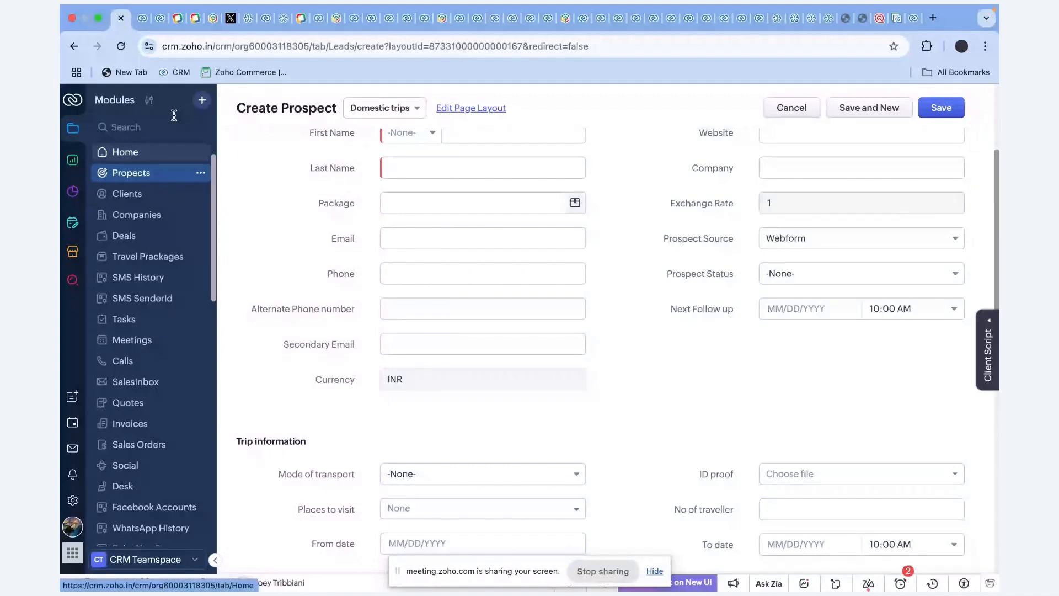
Reload the Create Prospect form, confirm the reload, and open the Currency dropdown.
{"action": "left_click", "coordinate": [127, 49]}
{"action": "left_click", "coordinate": [557, 241]}
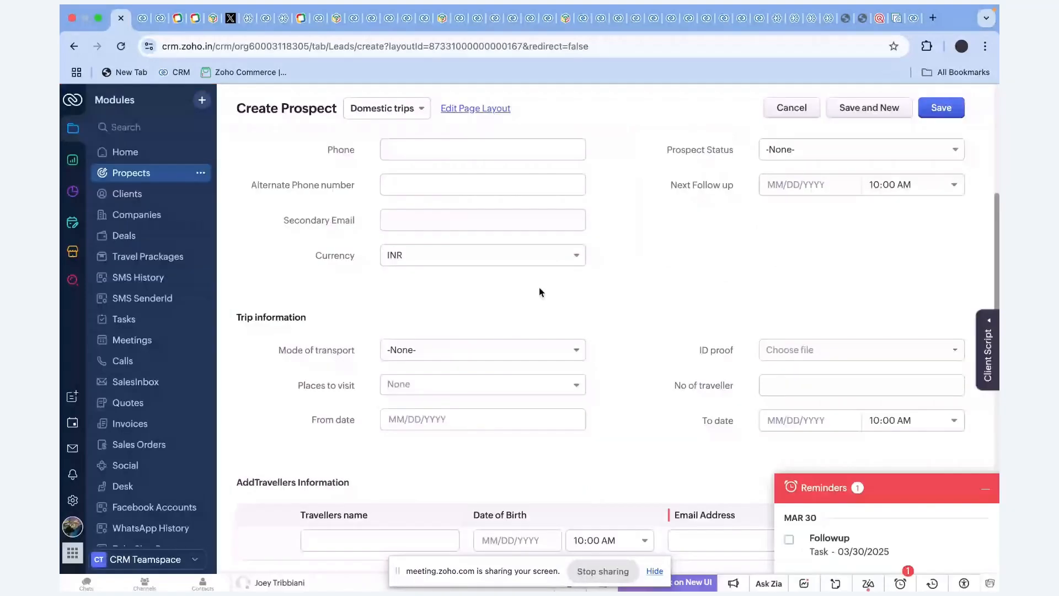
{"action": "left_click", "coordinate": [486, 255]}
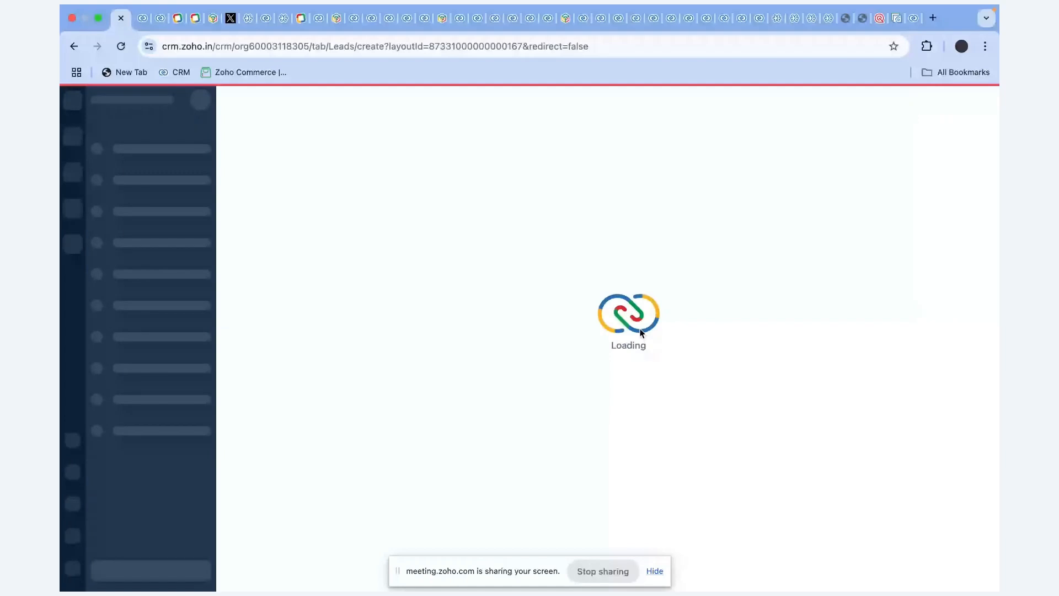
Return to the full-screen slideshow and advance to the Email Templates slide.
{"action": "key", "text": "super+Tab"}
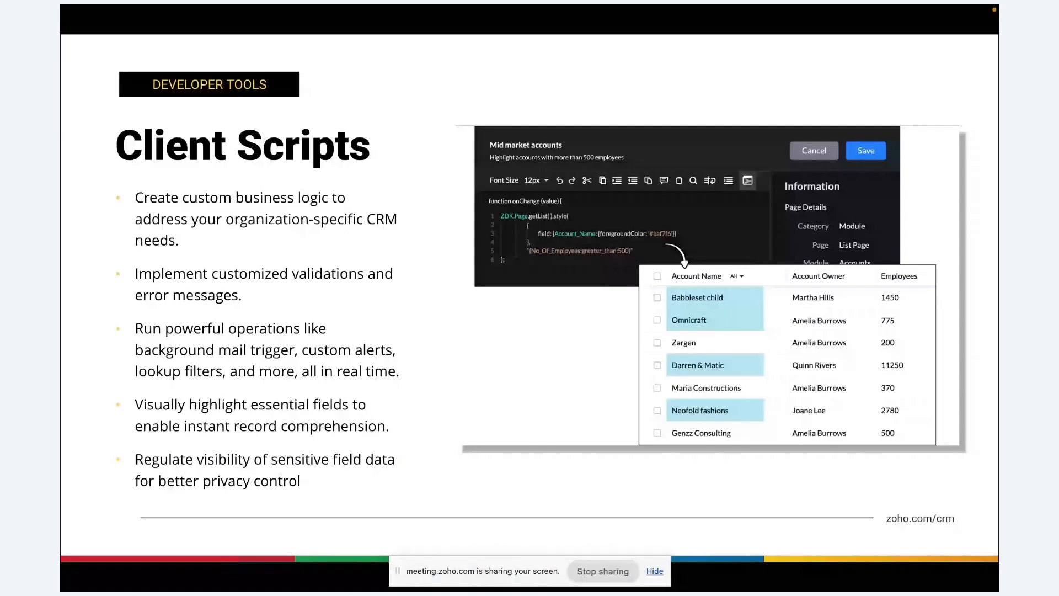
{"action": "key", "text": "Right"}
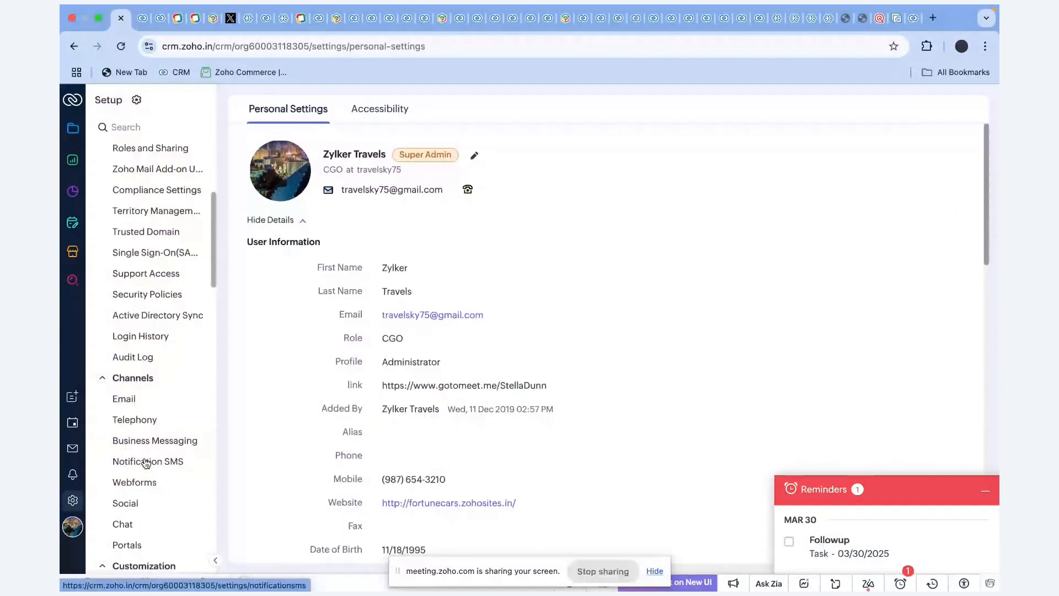
Preview the Welcome Email template, then start a new Clients template from the Happy Birthday gallery design.
{"action": "scroll", "coordinate": [146, 245], "scroll_direction": "down", "scroll_amount": 8}
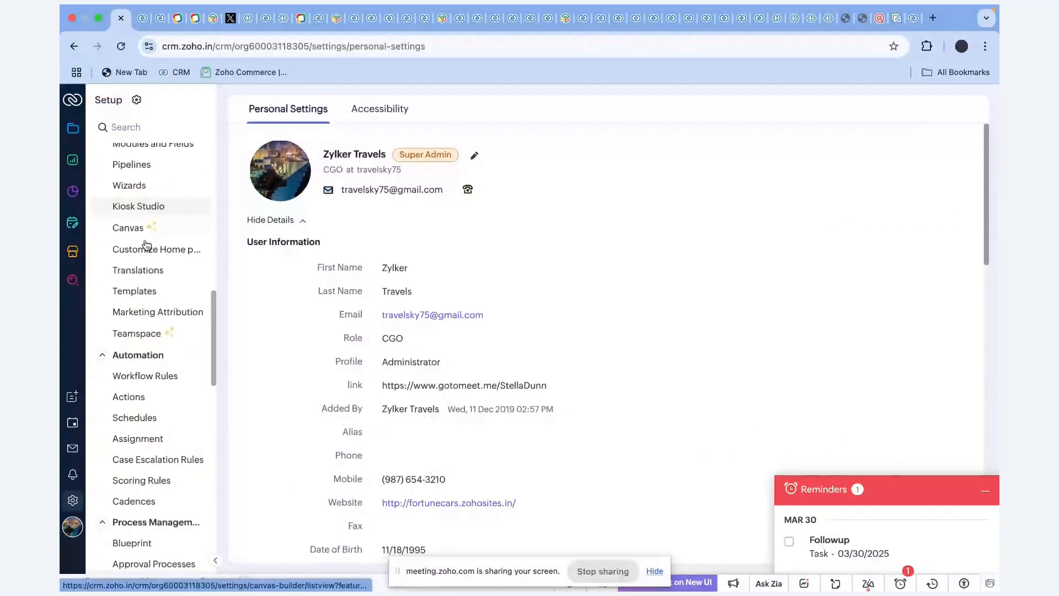
{"action": "left_click", "coordinate": [146, 293]}
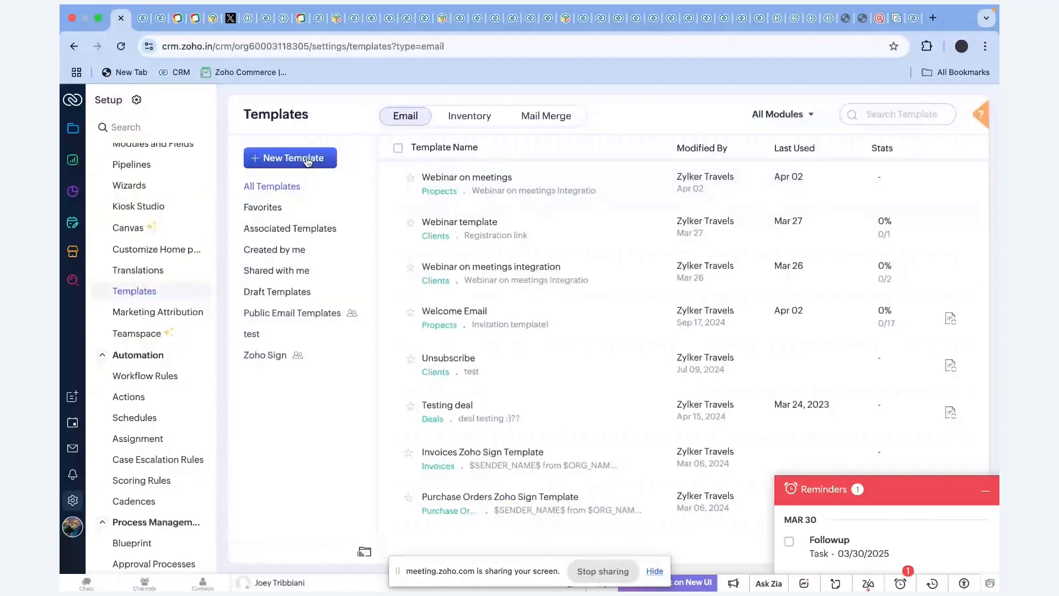
{"action": "left_click", "coordinate": [489, 316]}
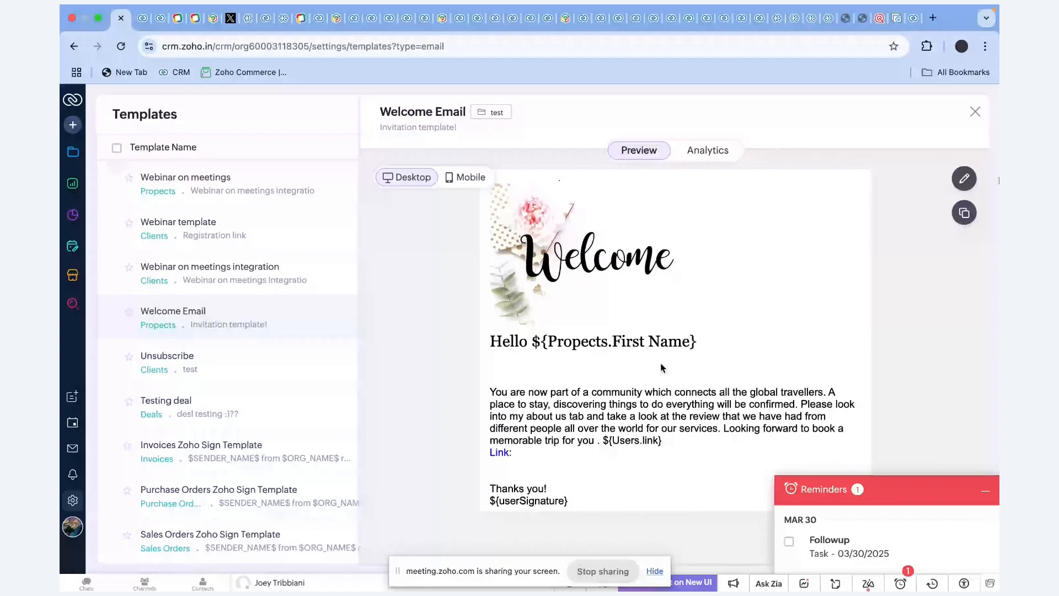
{"action": "left_click", "coordinate": [976, 112]}
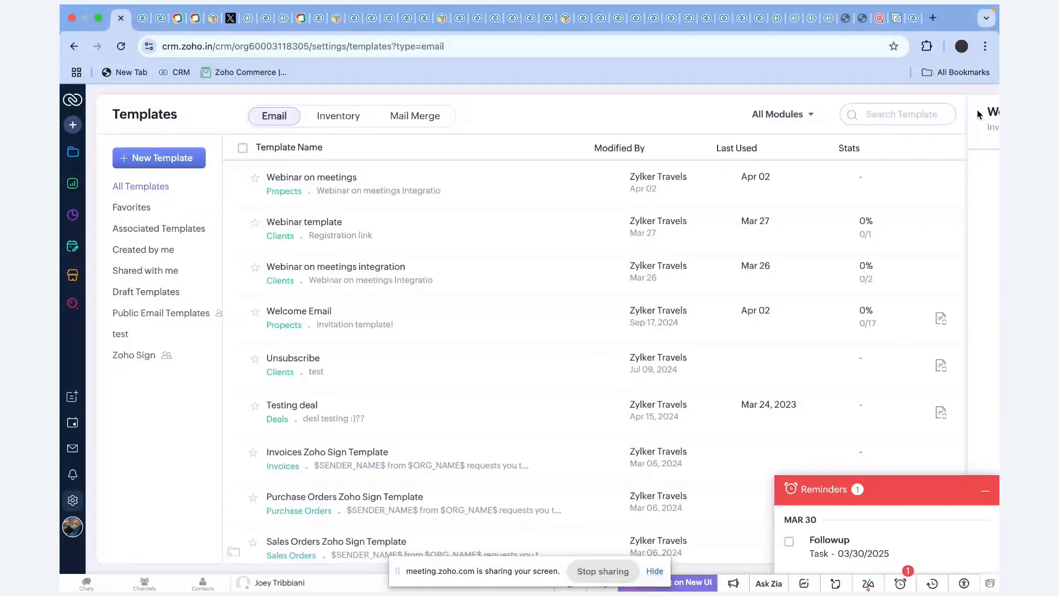
{"action": "left_click", "coordinate": [158, 158]}
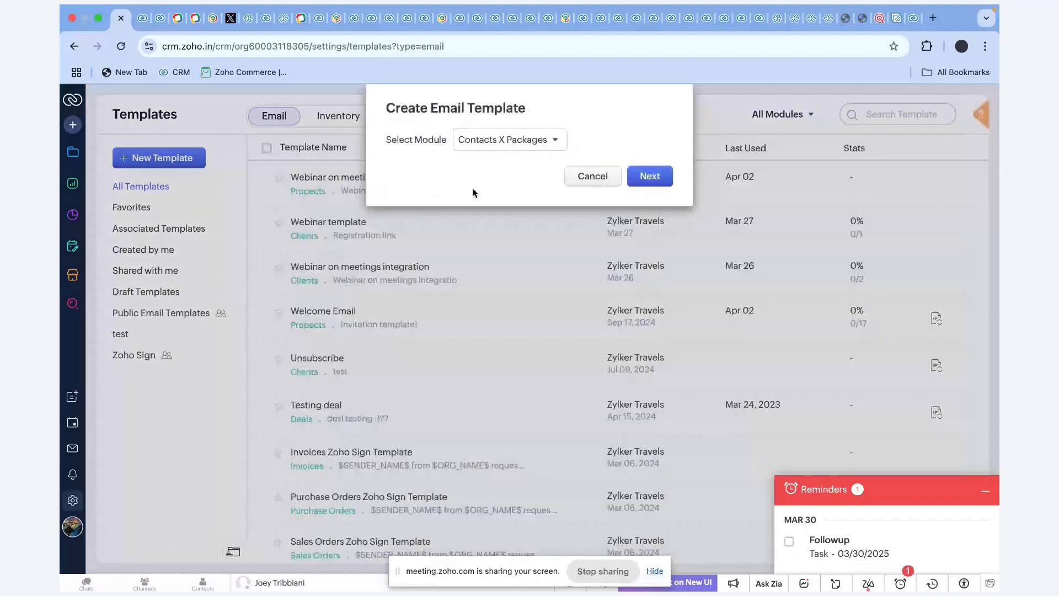
{"action": "left_click", "coordinate": [674, 181]}
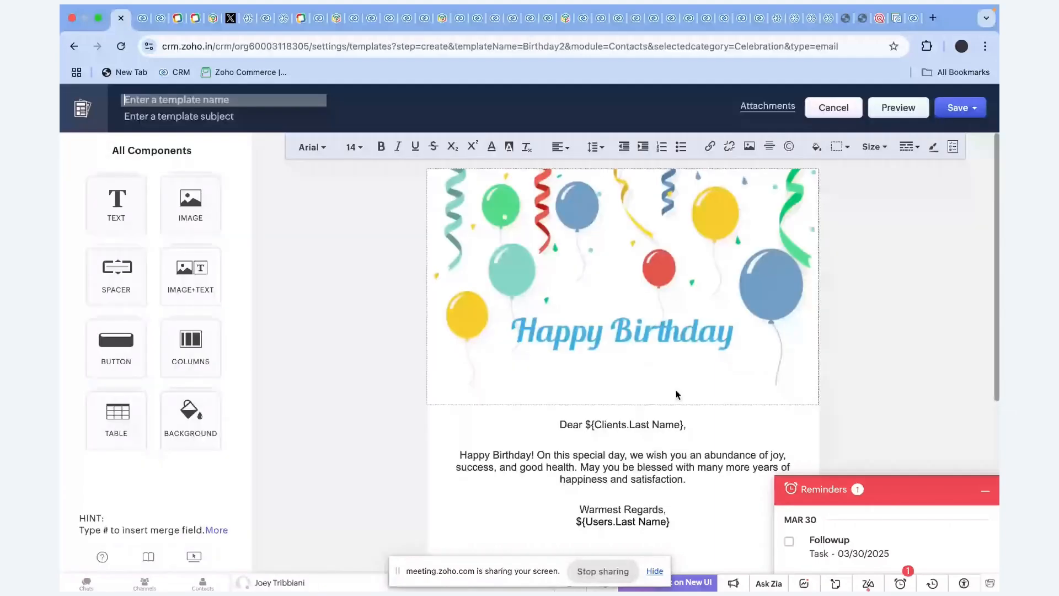
Replace the Last Name merge field after 'Dear' with the #First Name merge field.
{"action": "scroll", "coordinate": [677, 395], "scroll_direction": "down", "scroll_amount": 1}
{"action": "left_click_drag", "start_coordinate": [687, 385], "coordinate": [590, 386]}
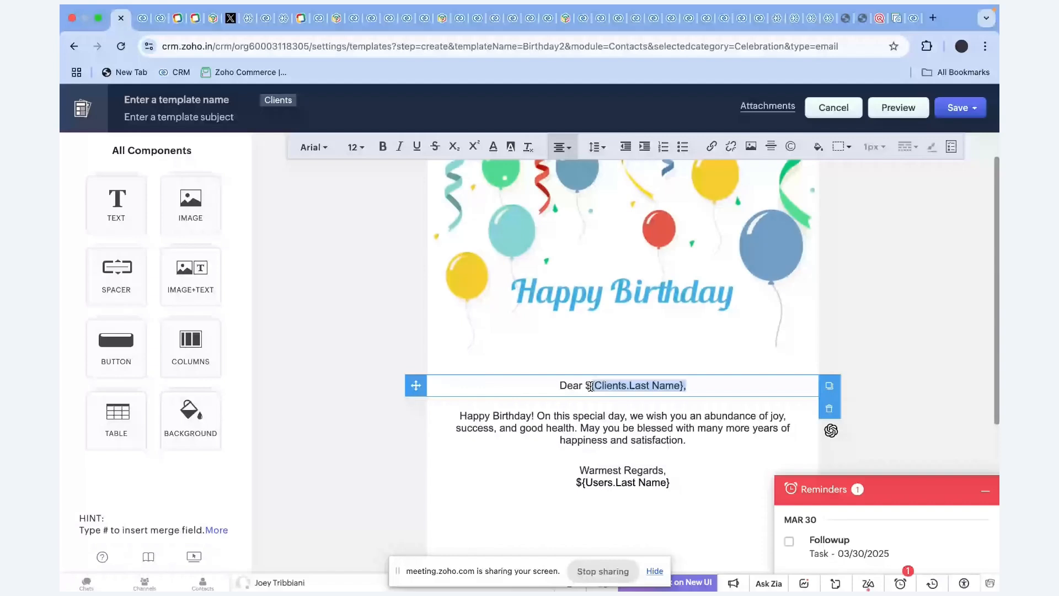
{"action": "key", "text": "BackSpace"}
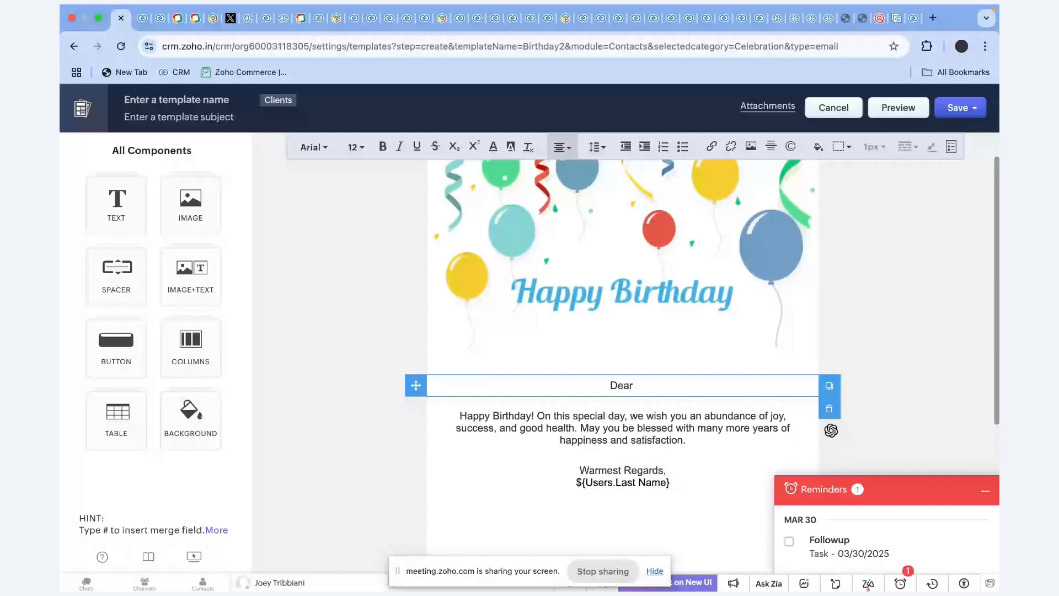
{"action": "type", "text": "#"}
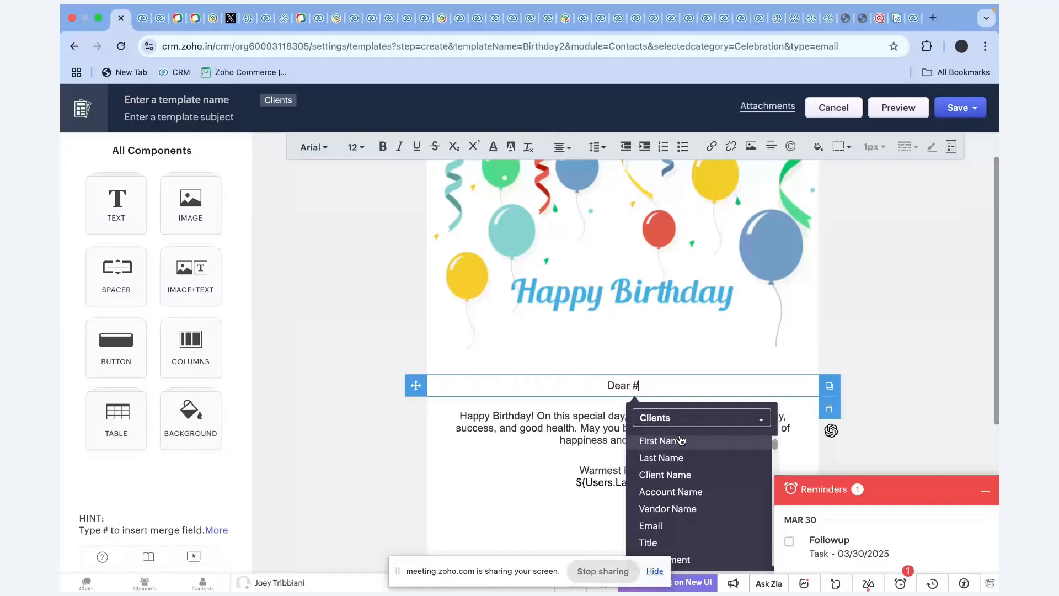
{"action": "left_click", "coordinate": [661, 441]}
Name the template DOB with subject 'Happy Birthday' and save it into a folder.
{"action": "type", "text": "DOB"}
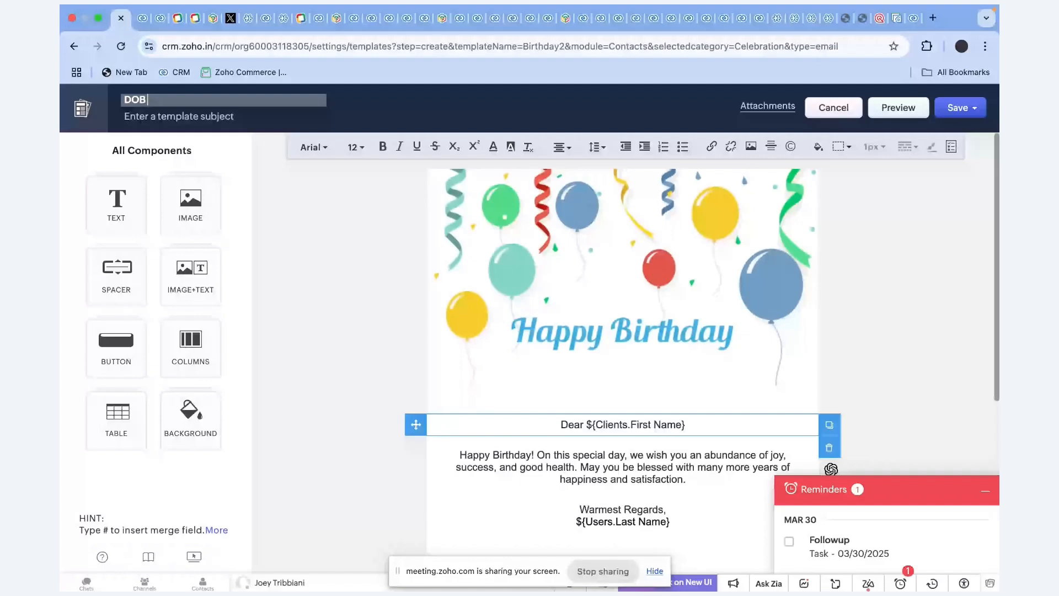
{"action": "key", "text": "Tab"}
{"action": "type", "text": "Happy Birthfa"}
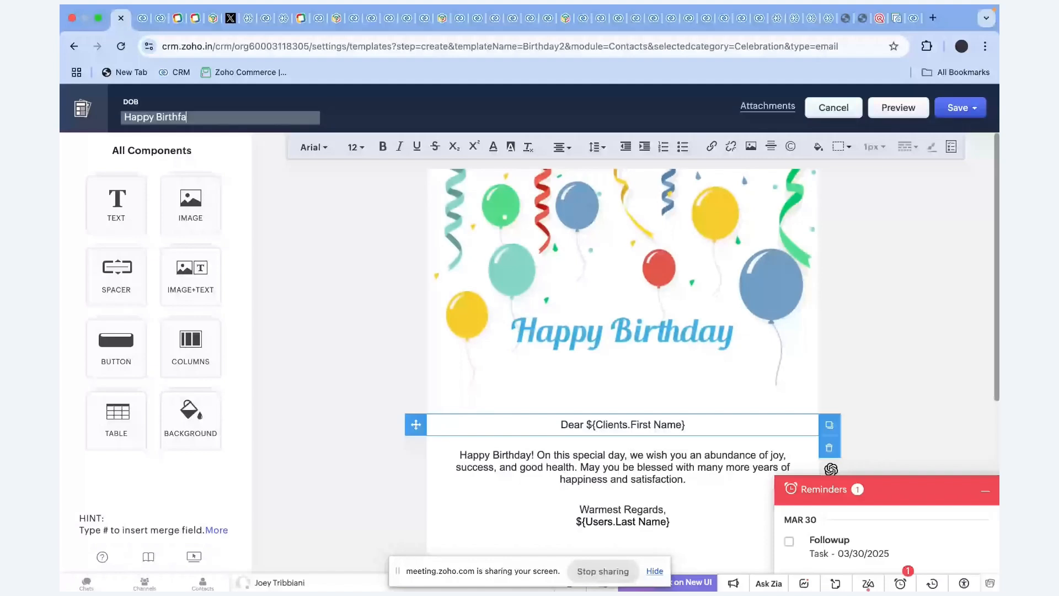
{"action": "key", "text": "BackSpace"}
{"action": "key", "text": "BackSpace"}
{"action": "type", "text": "day"}
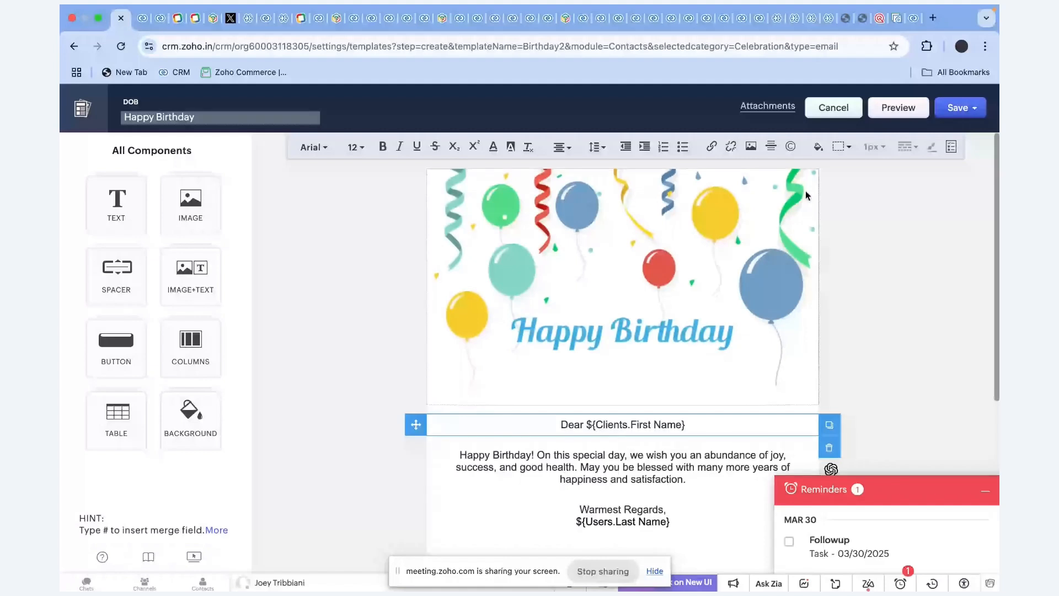
{"action": "left_click", "coordinate": [958, 107]}
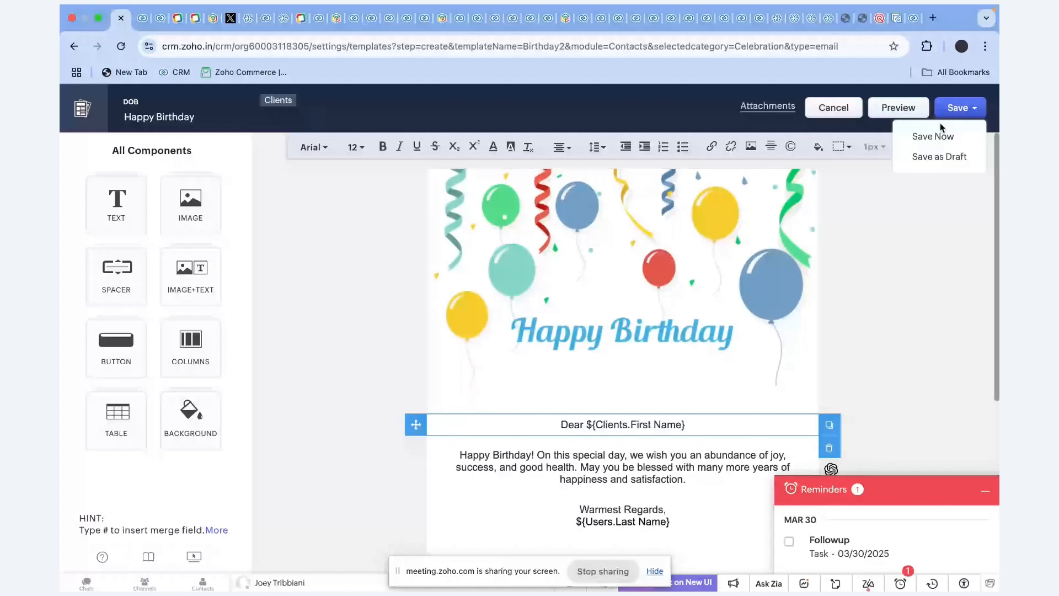
{"action": "left_click", "coordinate": [941, 132]}
{"action": "left_click", "coordinate": [521, 191]}
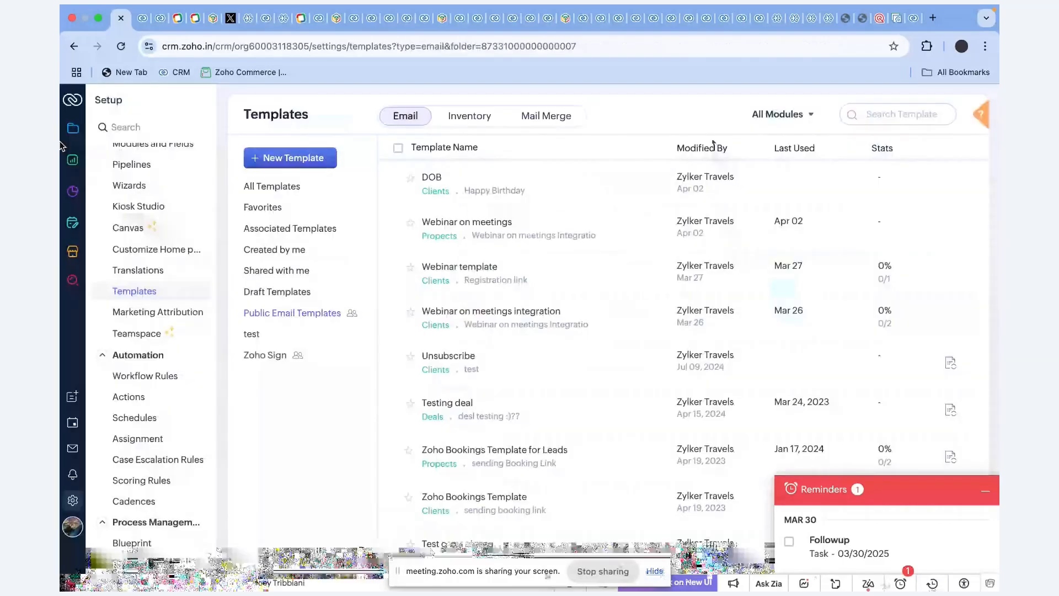
Leave Setup, open the first client's record, then go to the Marketplace extensions listing.
{"action": "left_click", "coordinate": [72, 128]}
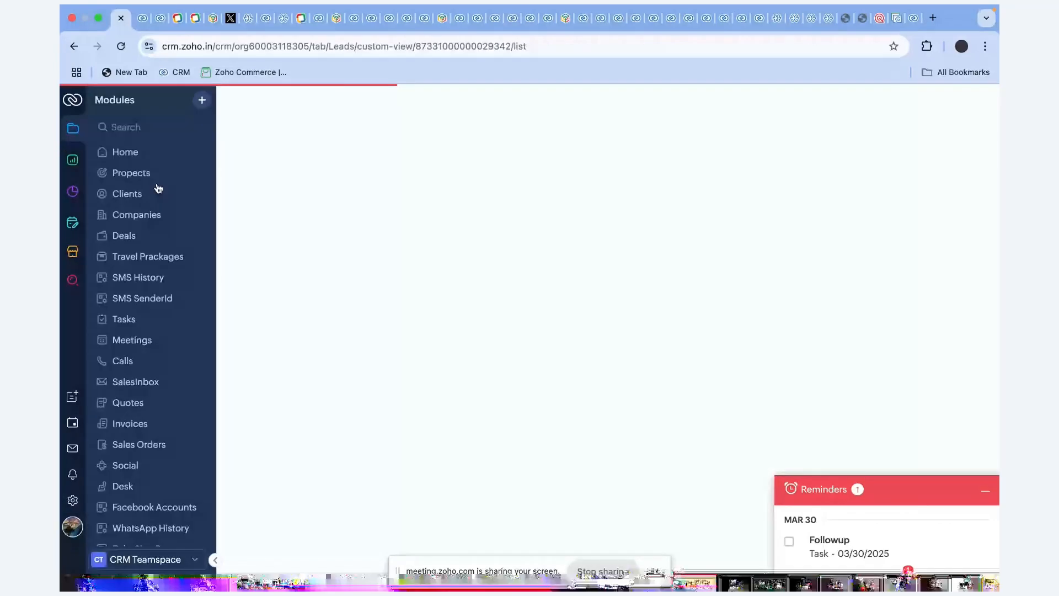
{"action": "left_click", "coordinate": [158, 189]}
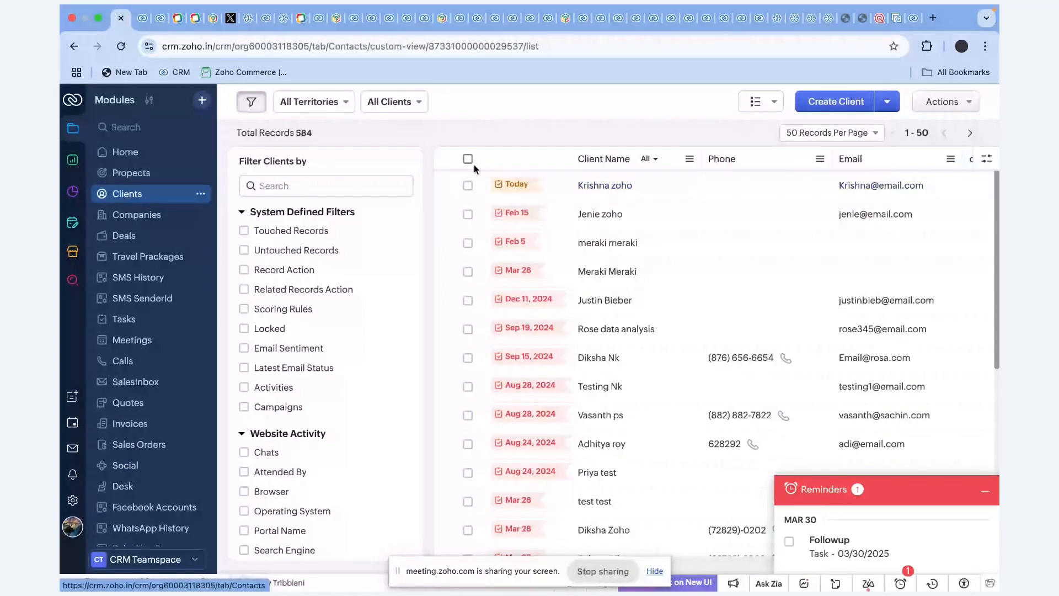
{"action": "left_click", "coordinate": [727, 242]}
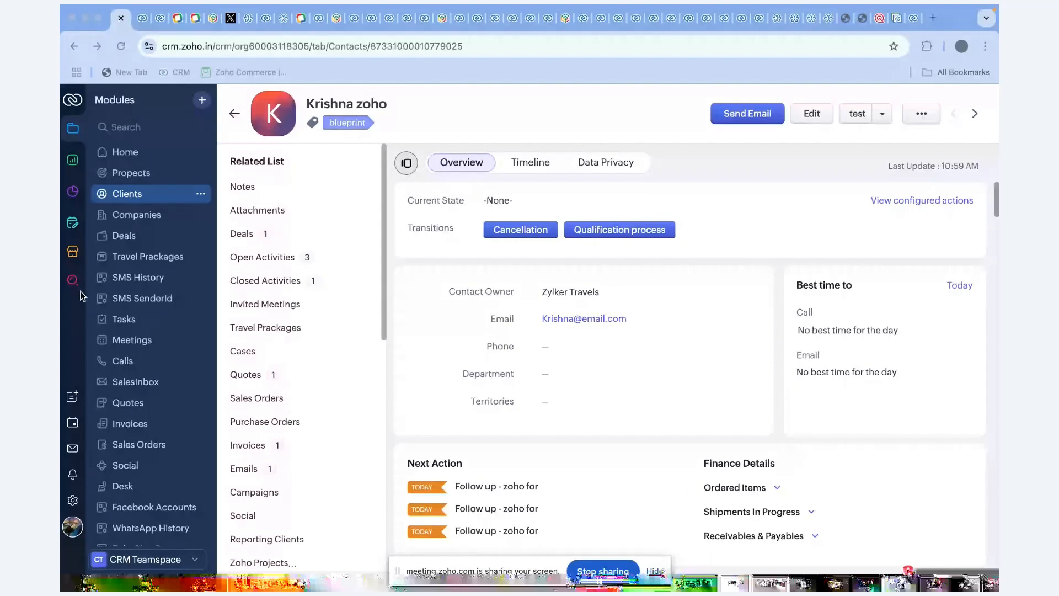
{"action": "left_click", "coordinate": [72, 252]}
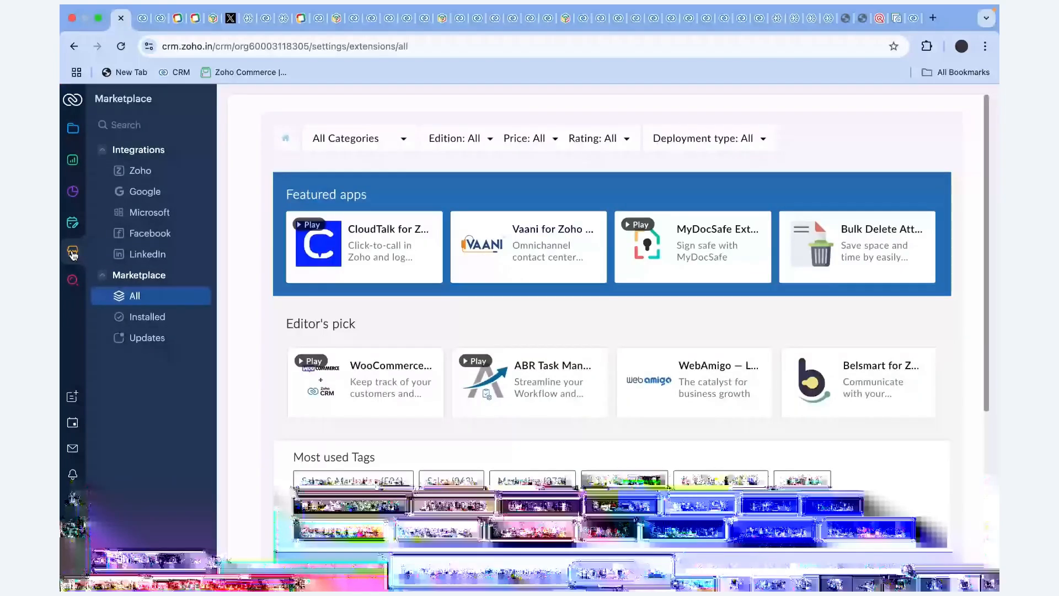
View SMS-Magic's vendor details, return to Marketplace, and switch back to the Top Extensions slide.
{"action": "left_click", "coordinate": [868, 131]}
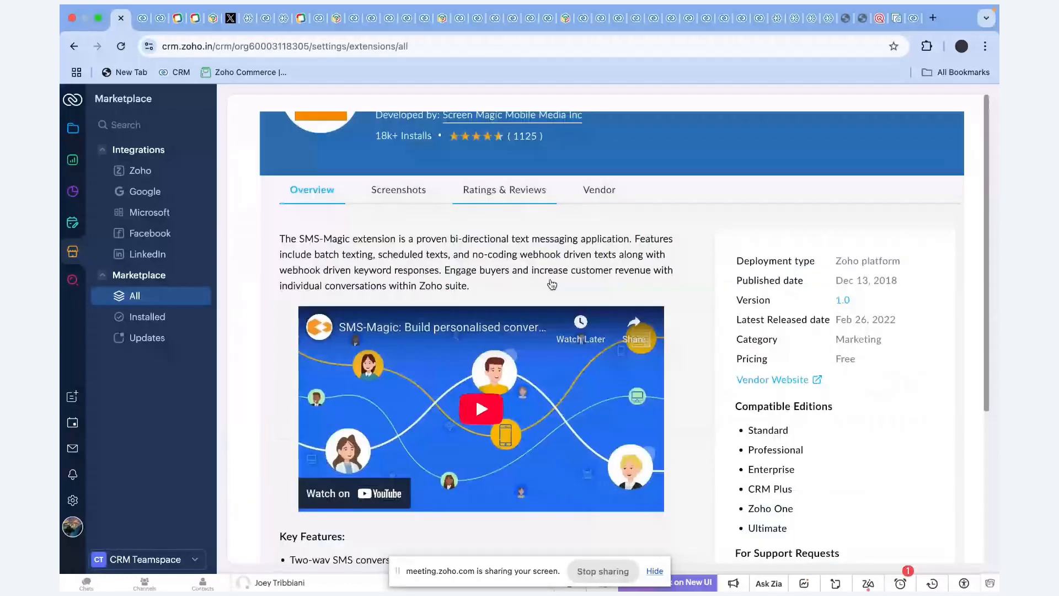
{"action": "scroll", "coordinate": [552, 285], "scroll_direction": "up", "scroll_amount": 2}
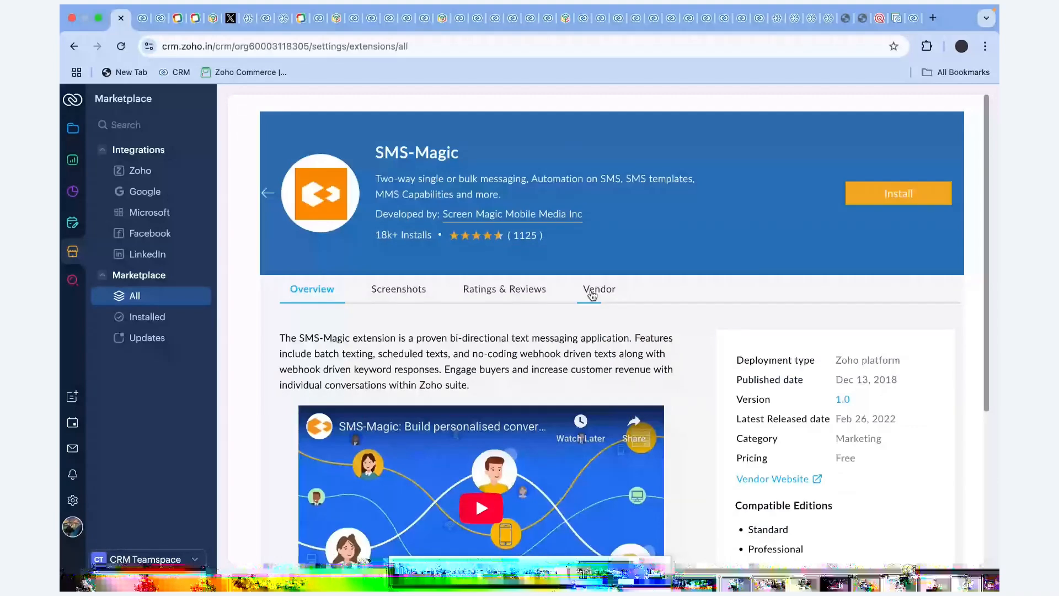
{"action": "left_click", "coordinate": [592, 296]}
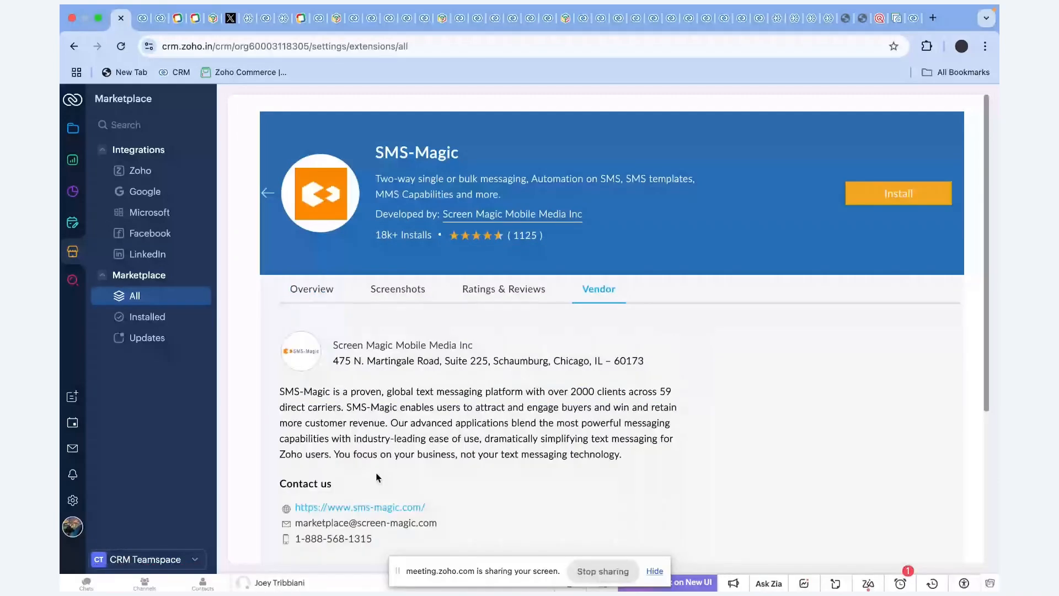
{"action": "left_click", "coordinate": [268, 193]}
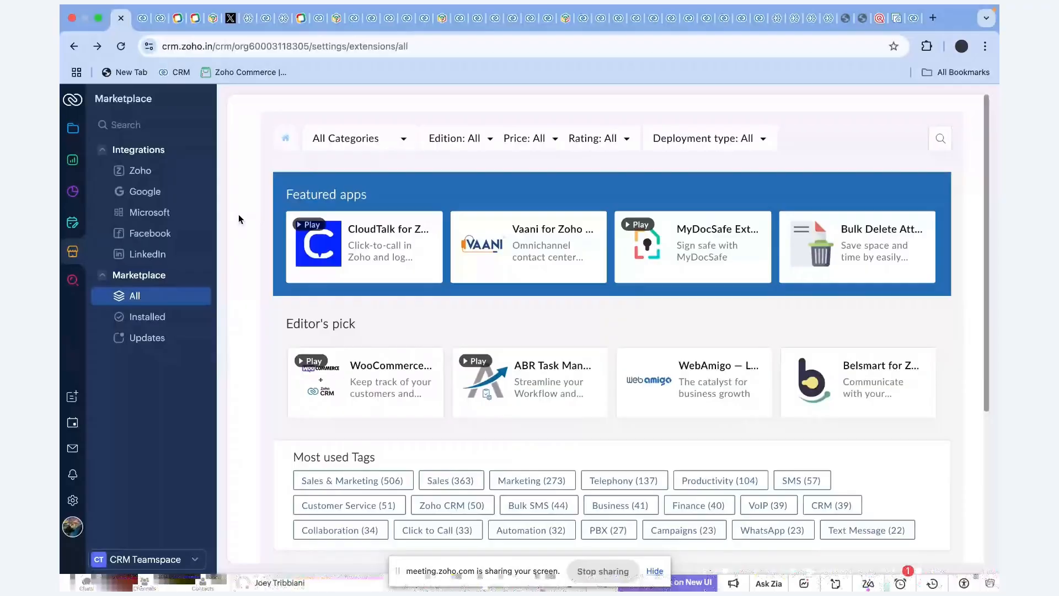
{"action": "key", "text": "super+Tab"}
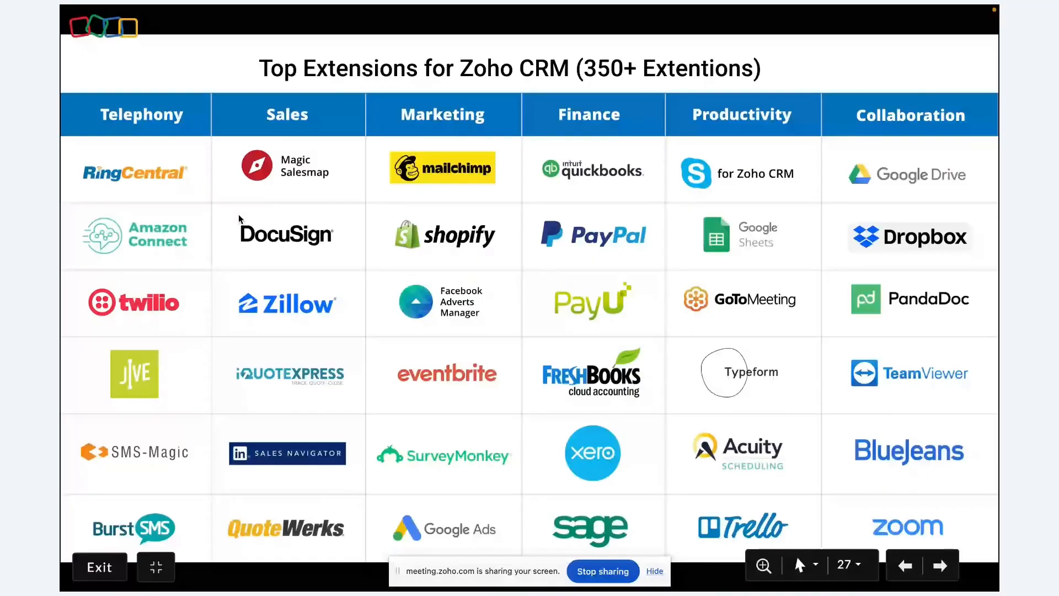